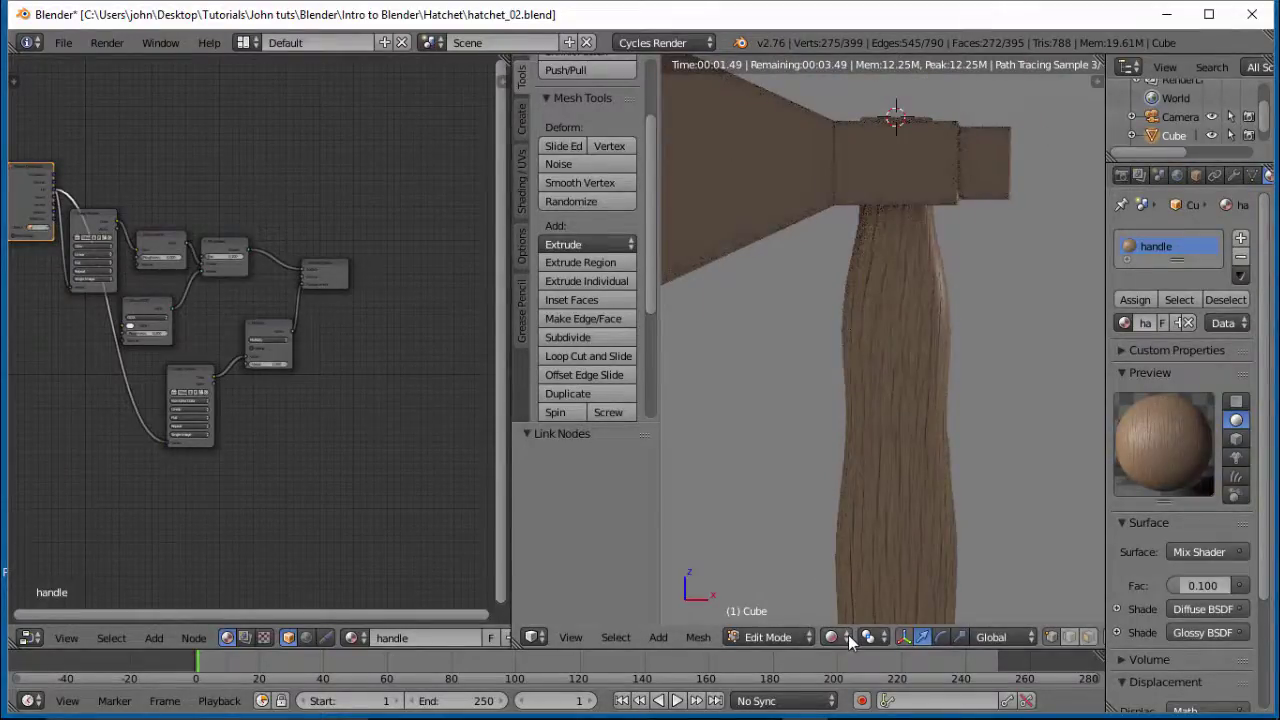
Switch the viewport to Solid shading and view the mesh from the front.
click(845, 638)
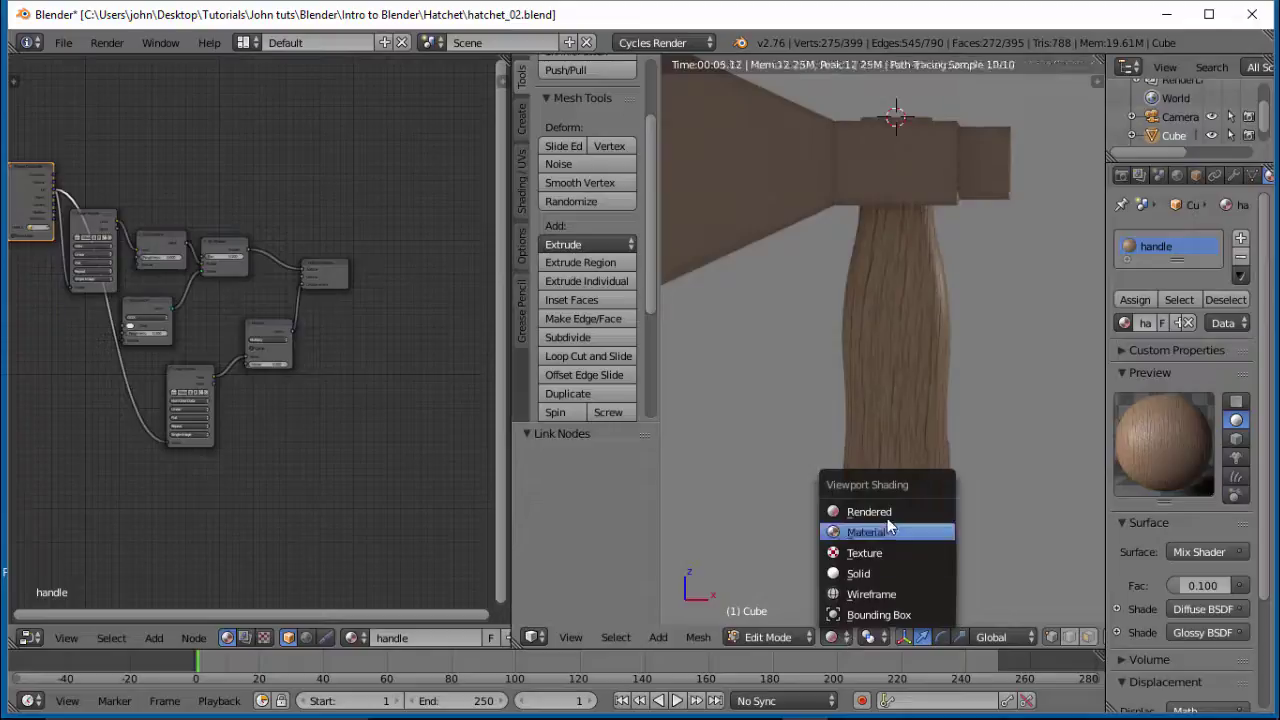
click(870, 573)
key(KP_1)
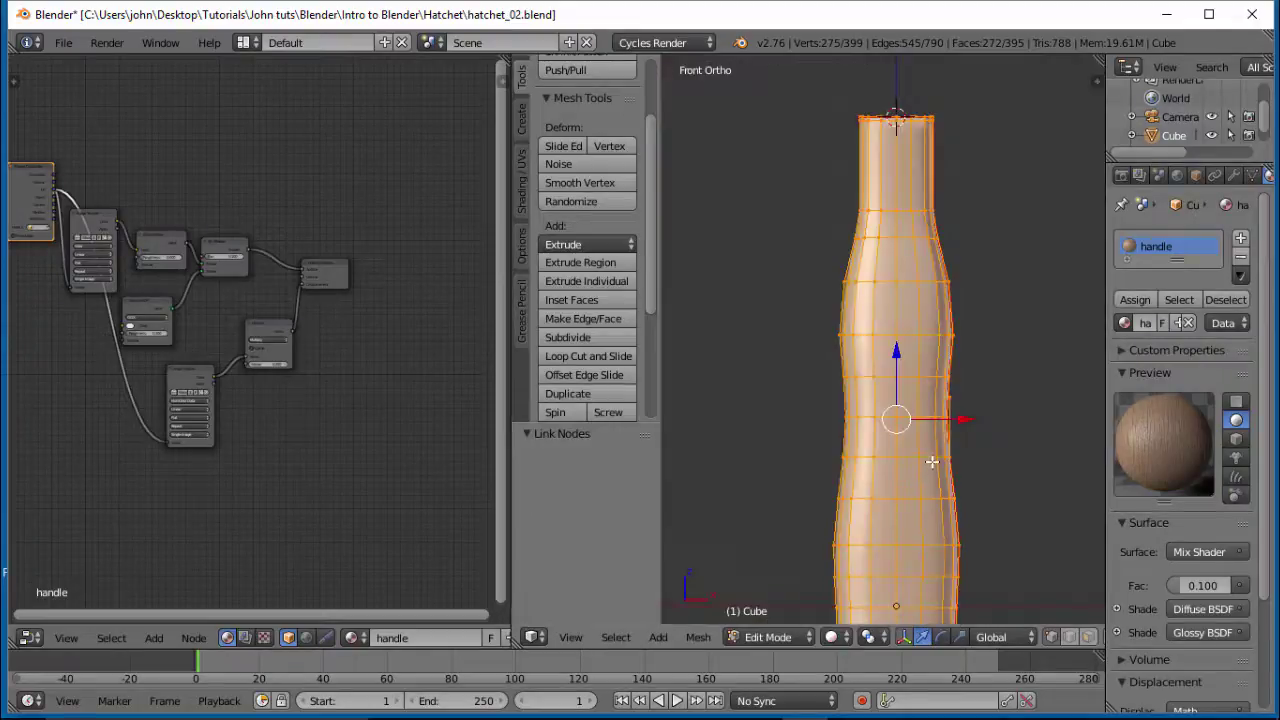
scroll(936, 461, up, 1)
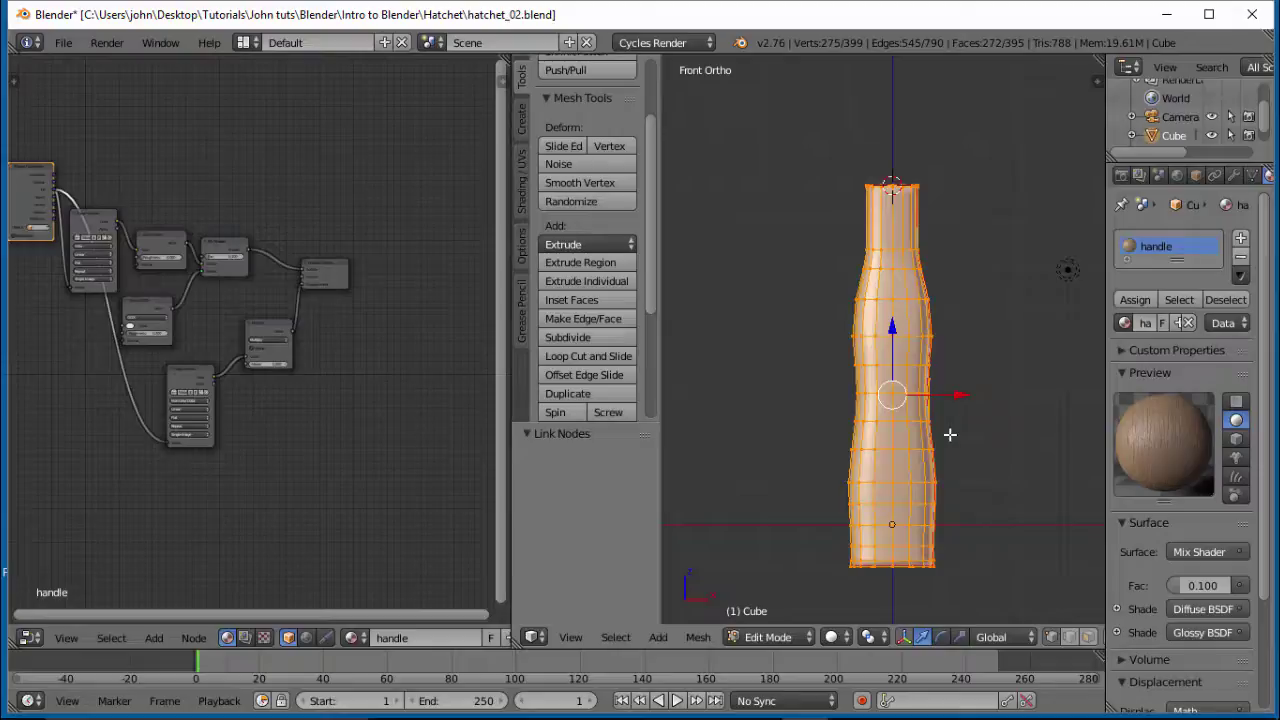
Reveal the hidden axe head, then select the linked handle mesh and hide it.
key(alt+h)
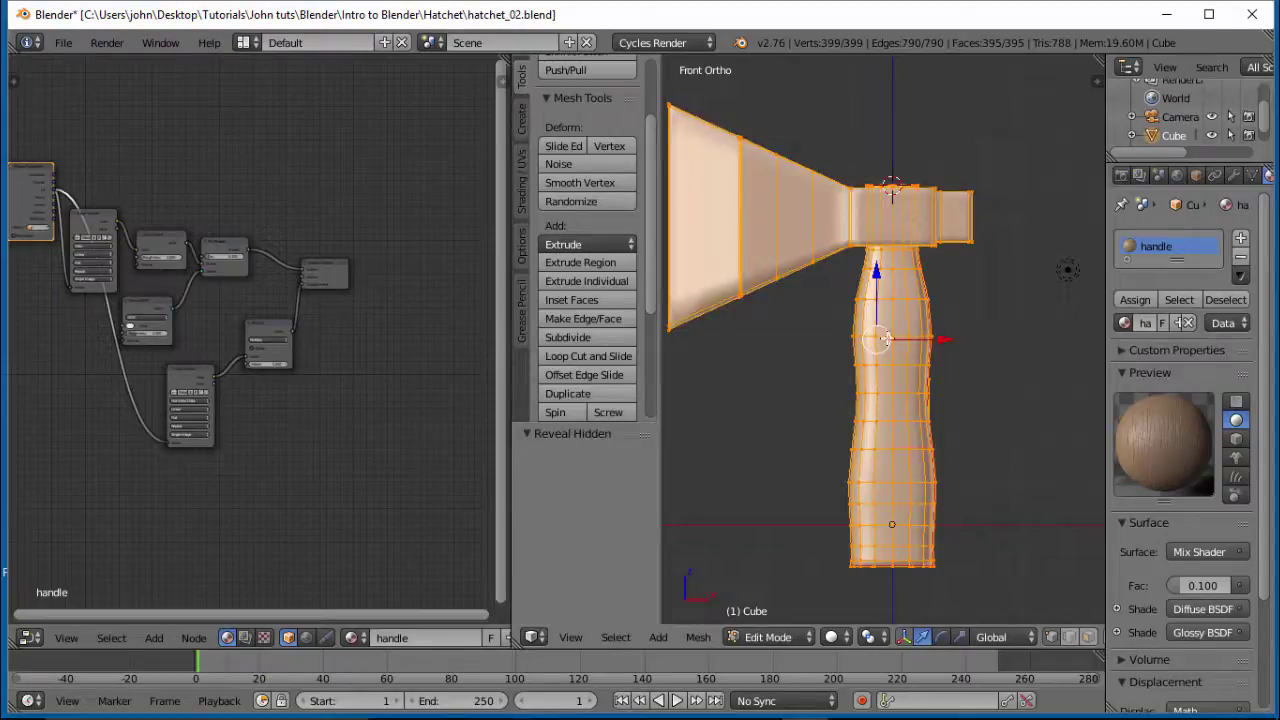
right_click(932, 566)
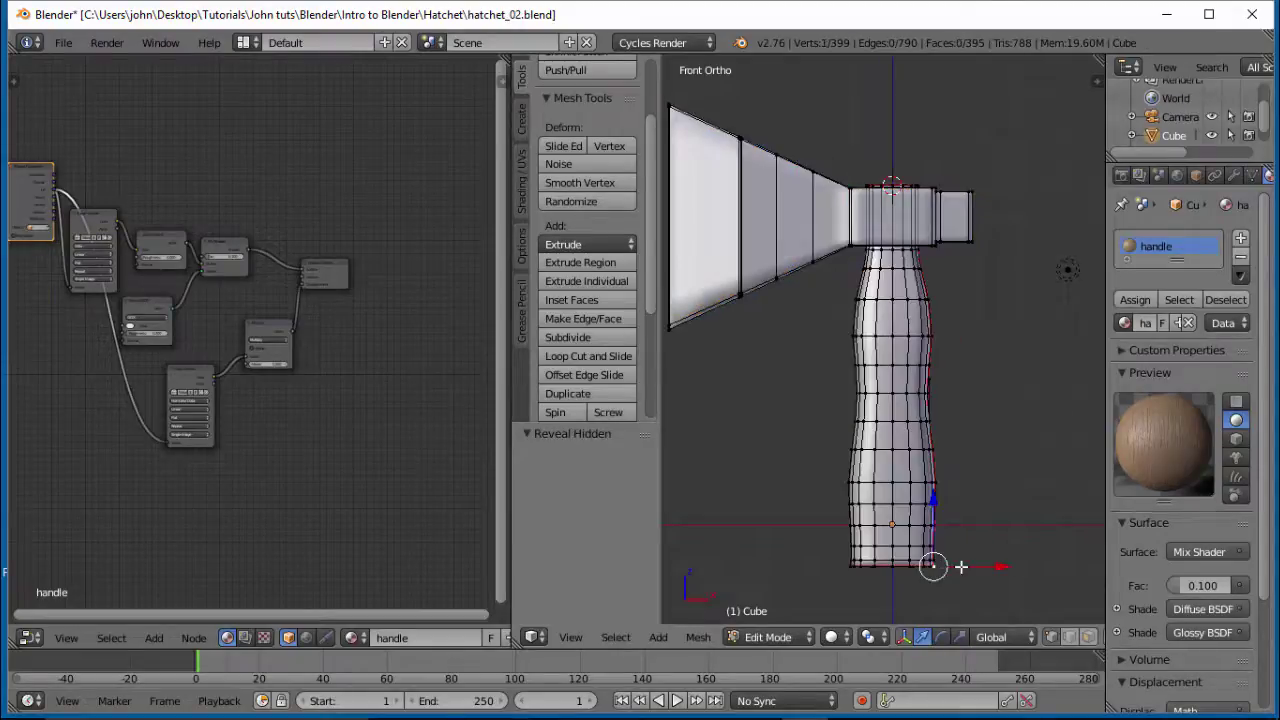
key(ctrl+l)
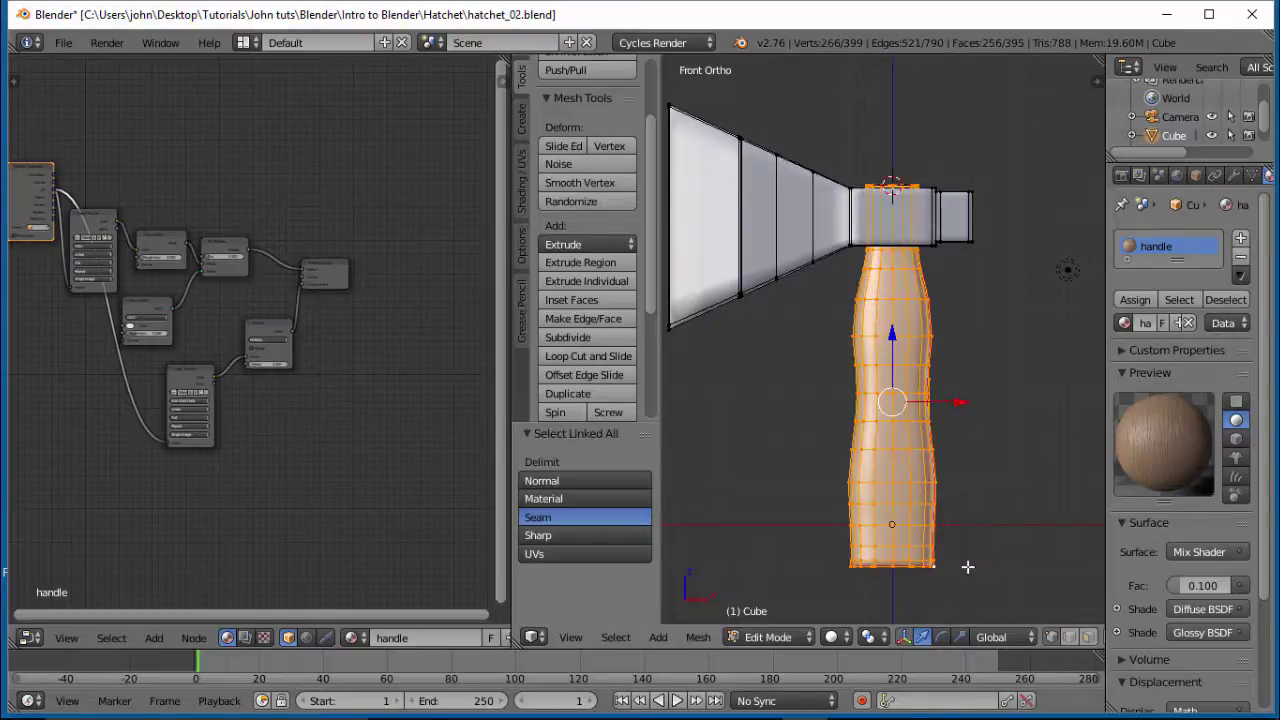
key(h)
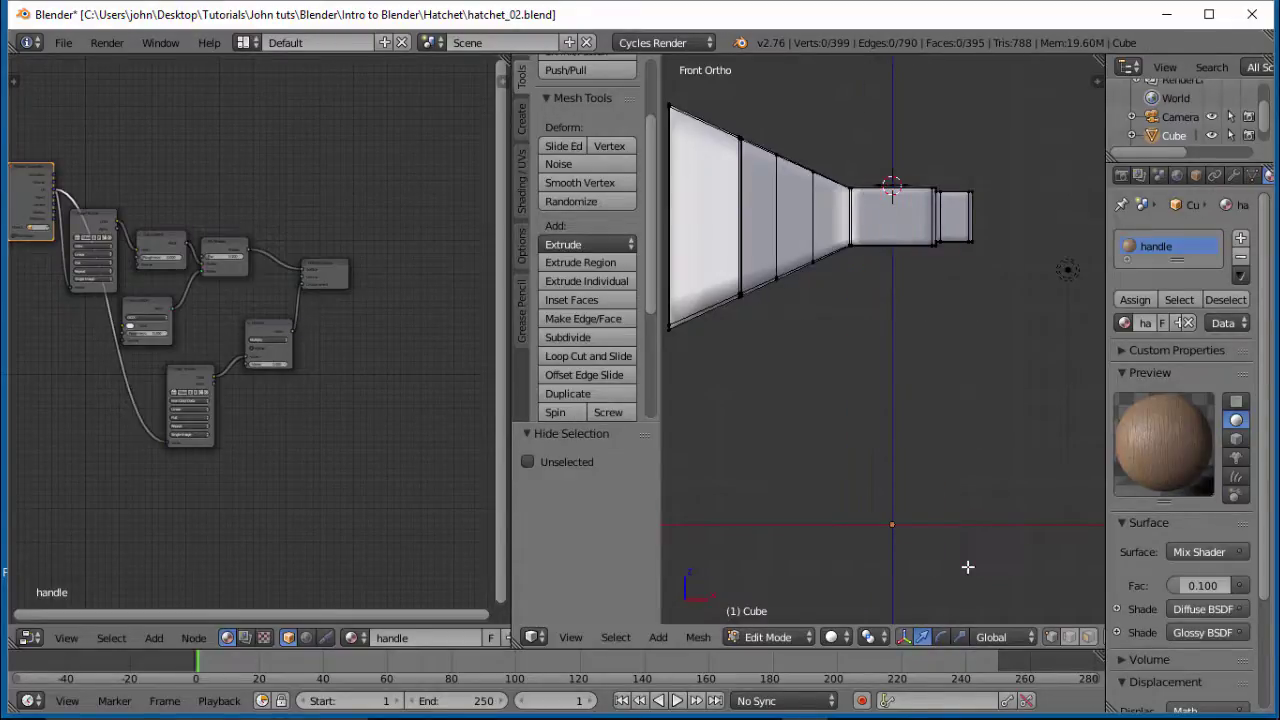
With the axe head selected, add a material slot with a new material named 'ax head'.
right_click(932, 243)
middle_drag(899, 273, 971, 369)
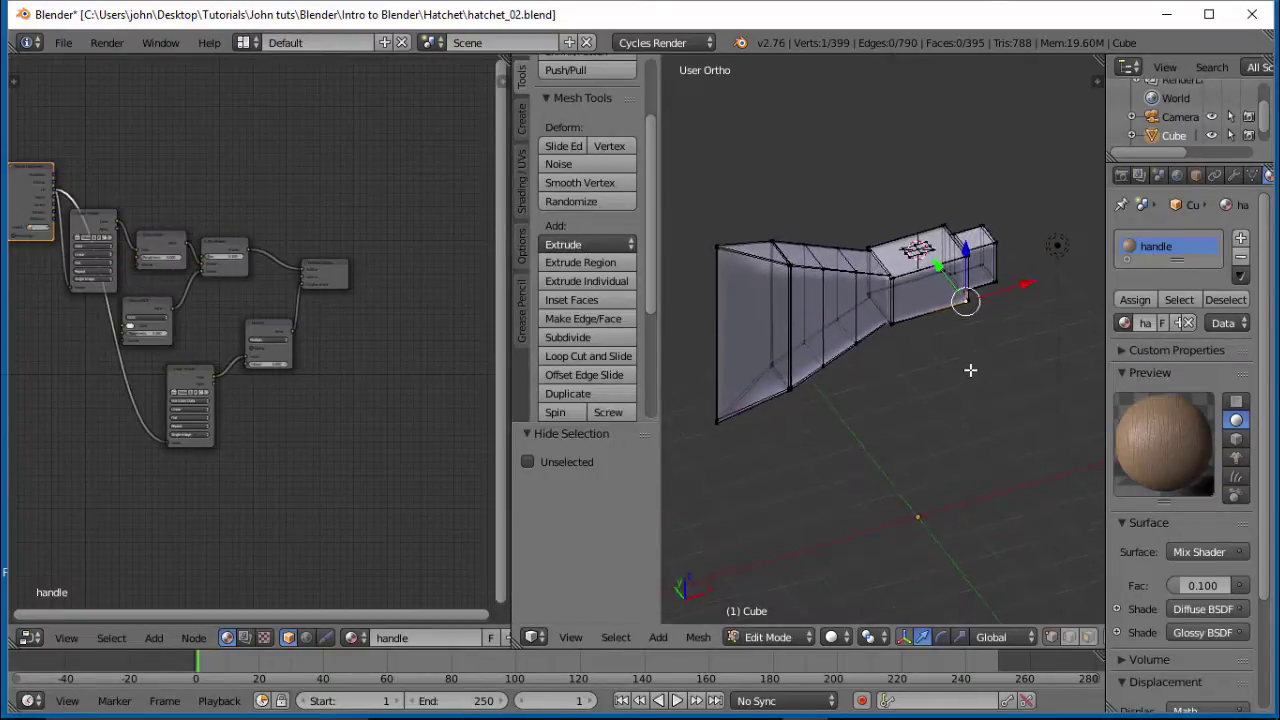
click(1241, 243)
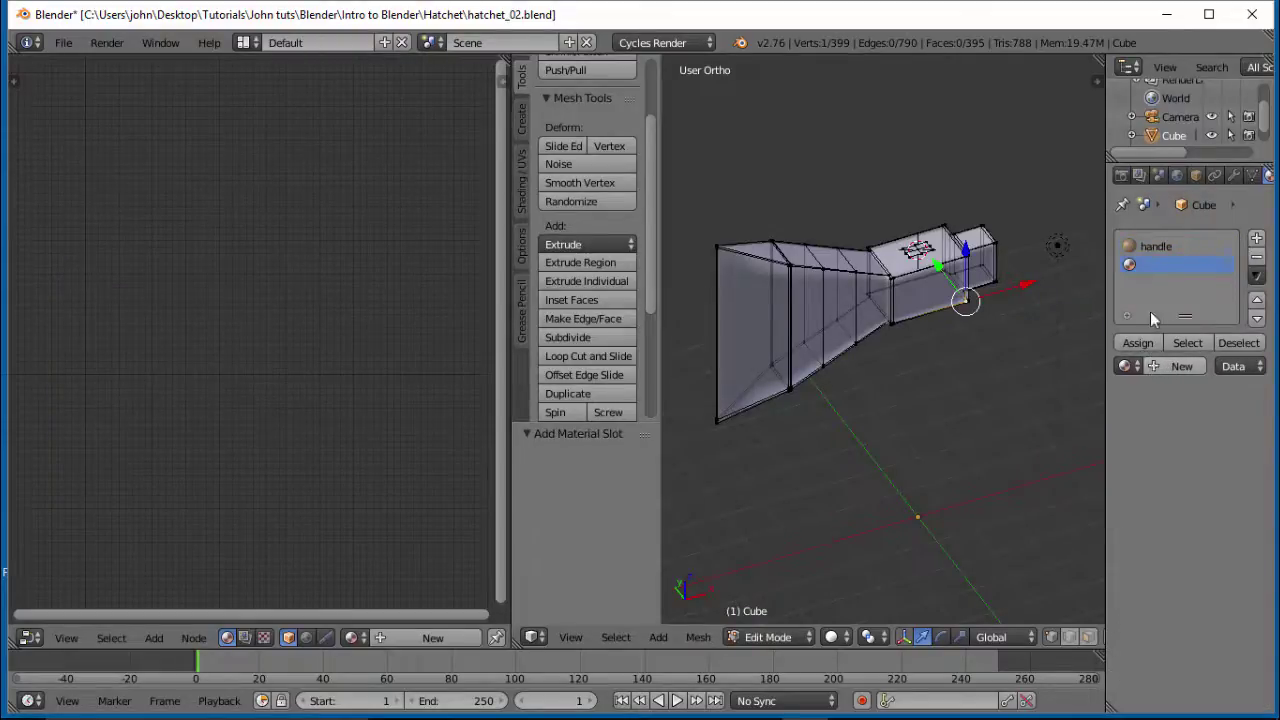
click(1157, 367)
click(1147, 366)
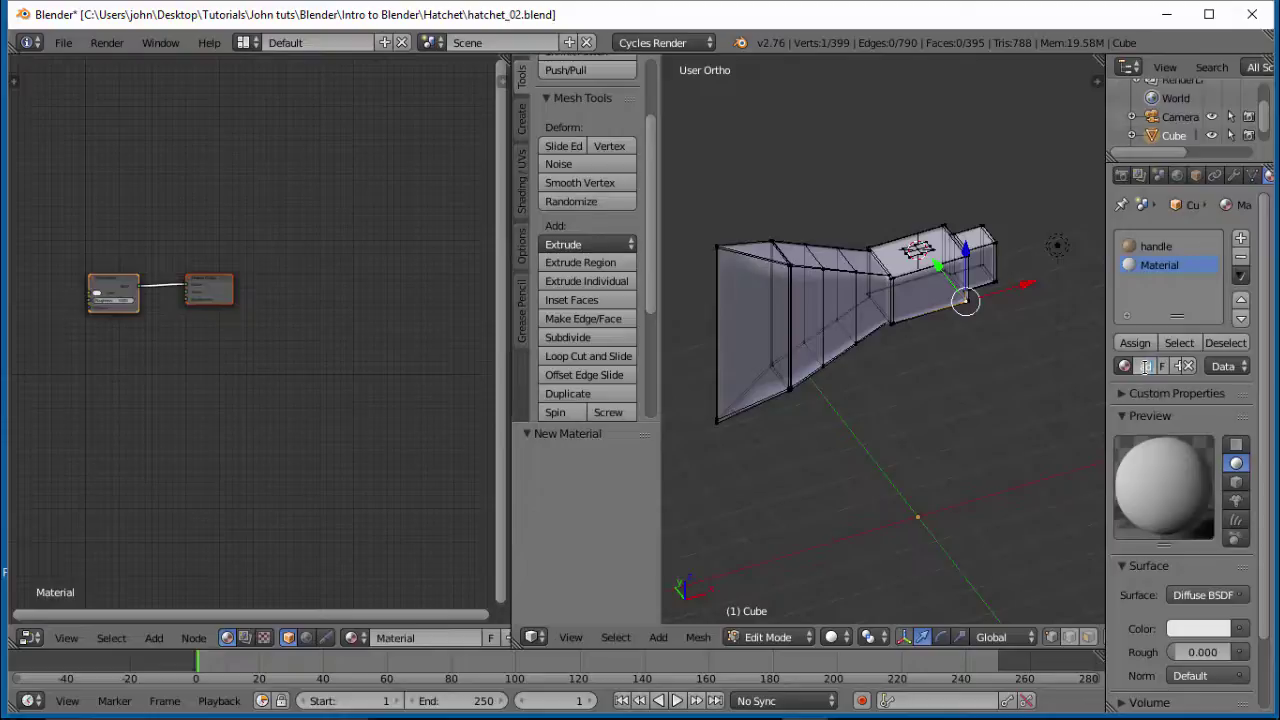
text(ax head)
key(Return)
mouse_move(900, 447)
middle_down()
mouse_move(870, 443)
mouse_move(869, 346)
mouse_move(917, 346)
mouse_move(929, 481)
mouse_move(914, 240)
mouse_move(954, 308)
mouse_move(921, 315)
middle_up()
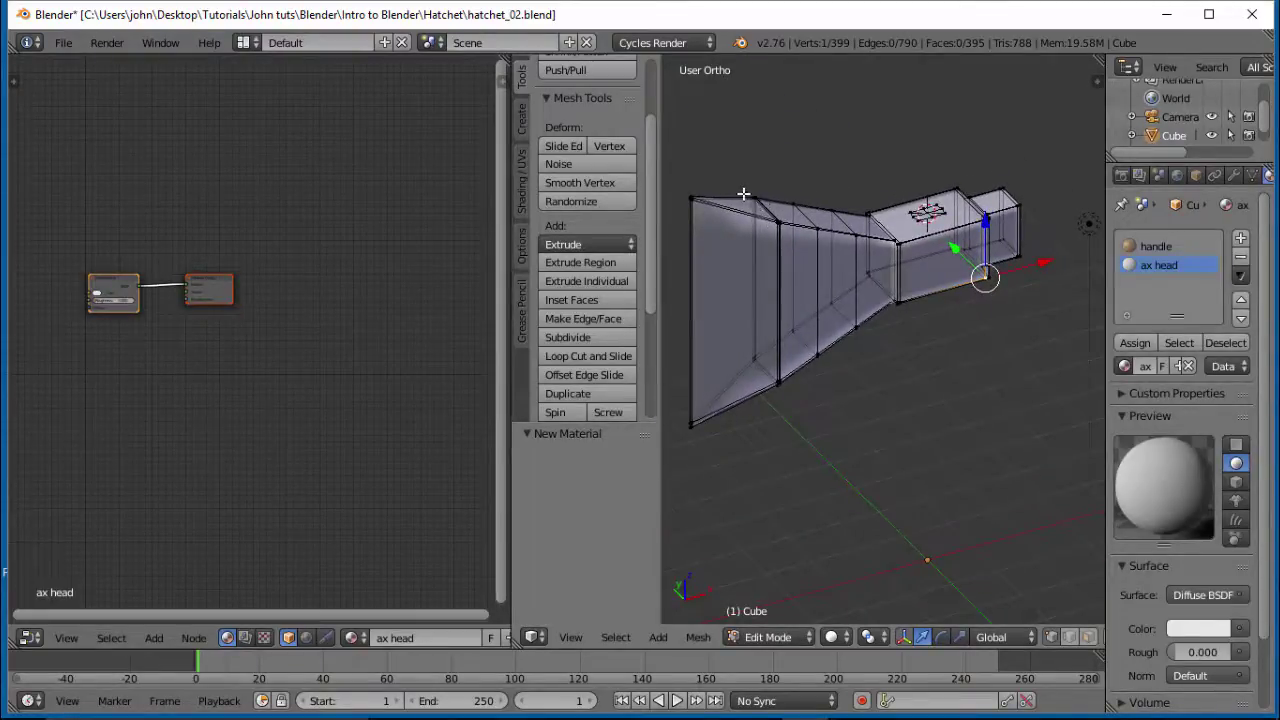
From the front view, deselect all and box-select the edge loop across the blade.
key(KP_1)
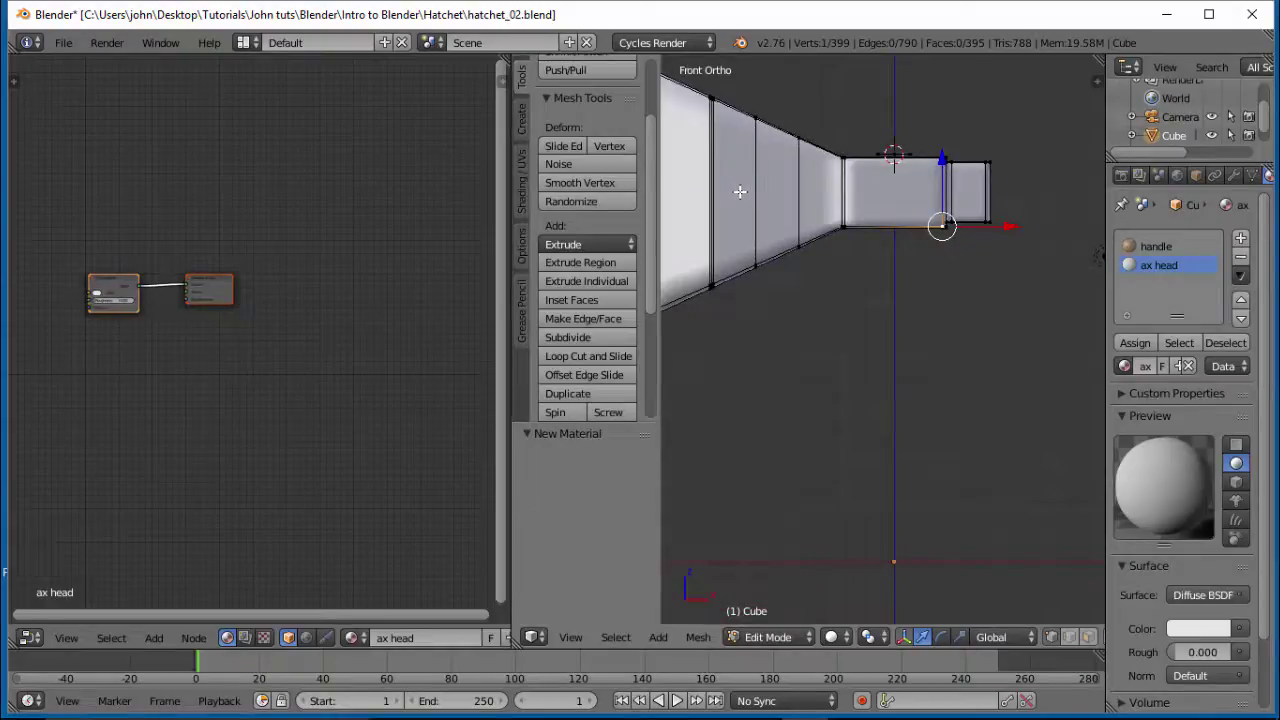
shift+middle_drag(740, 193, 846, 287)
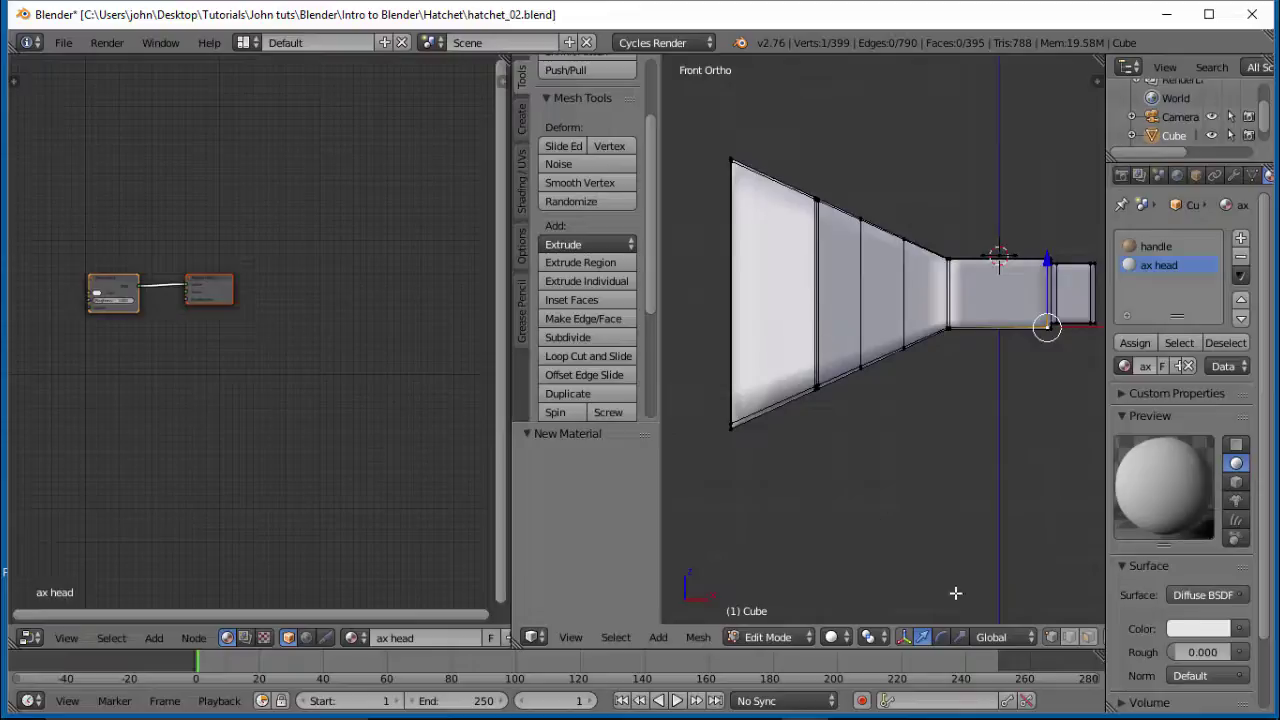
scroll(1065, 637, down, 2)
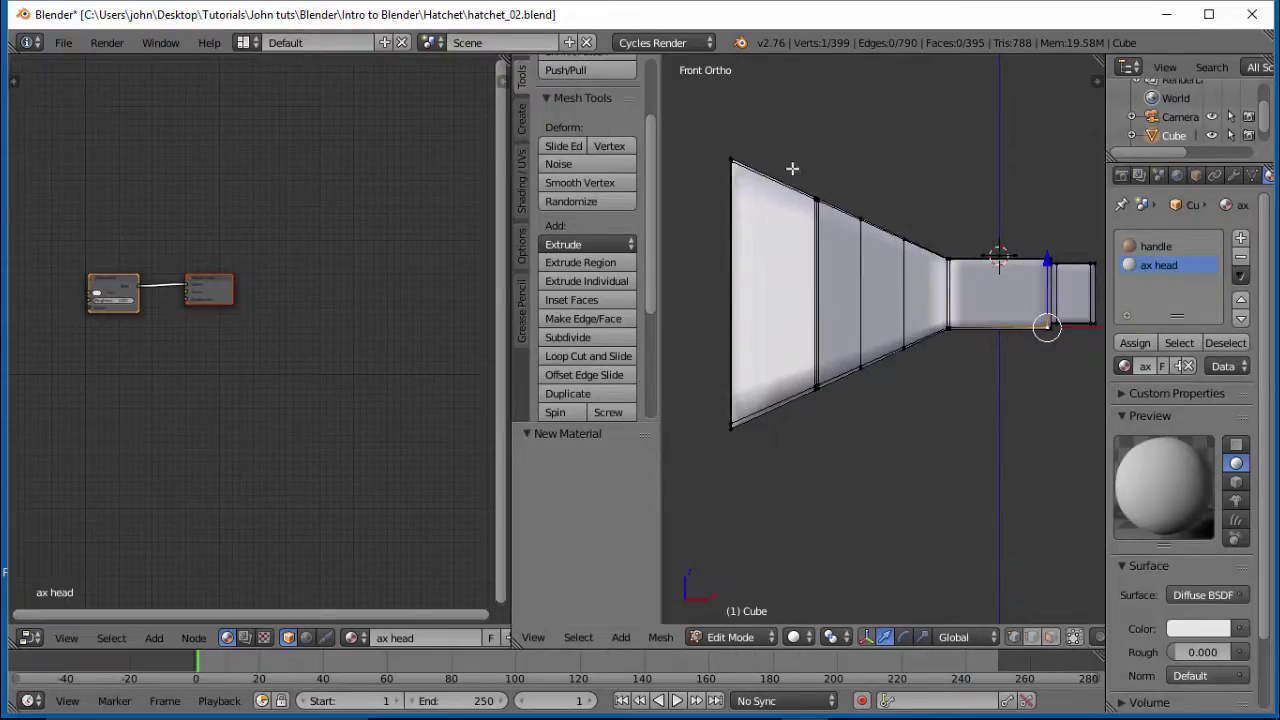
key(a)
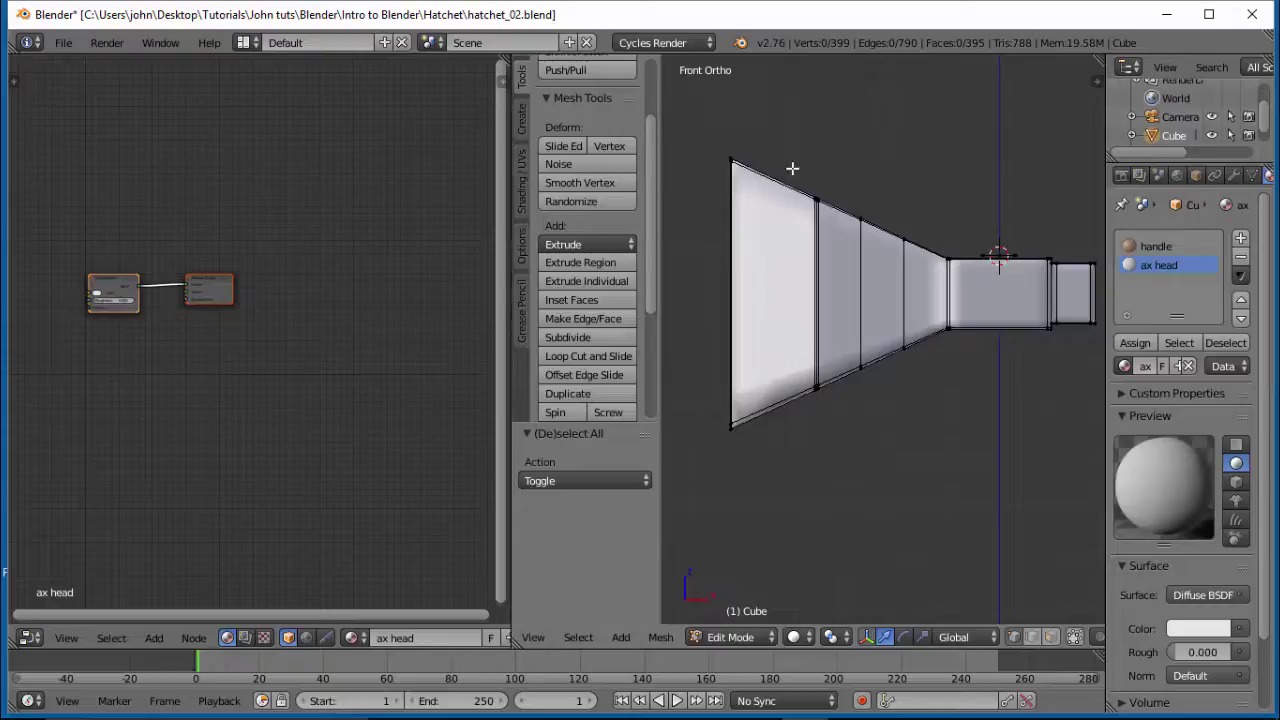
key(b)
drag(791, 149, 834, 424)
middle_drag(834, 424, 968, 290)
In Top view, scale the selected loop to 0.657 along Y and inspect the tapered blade.
key(KP_7)
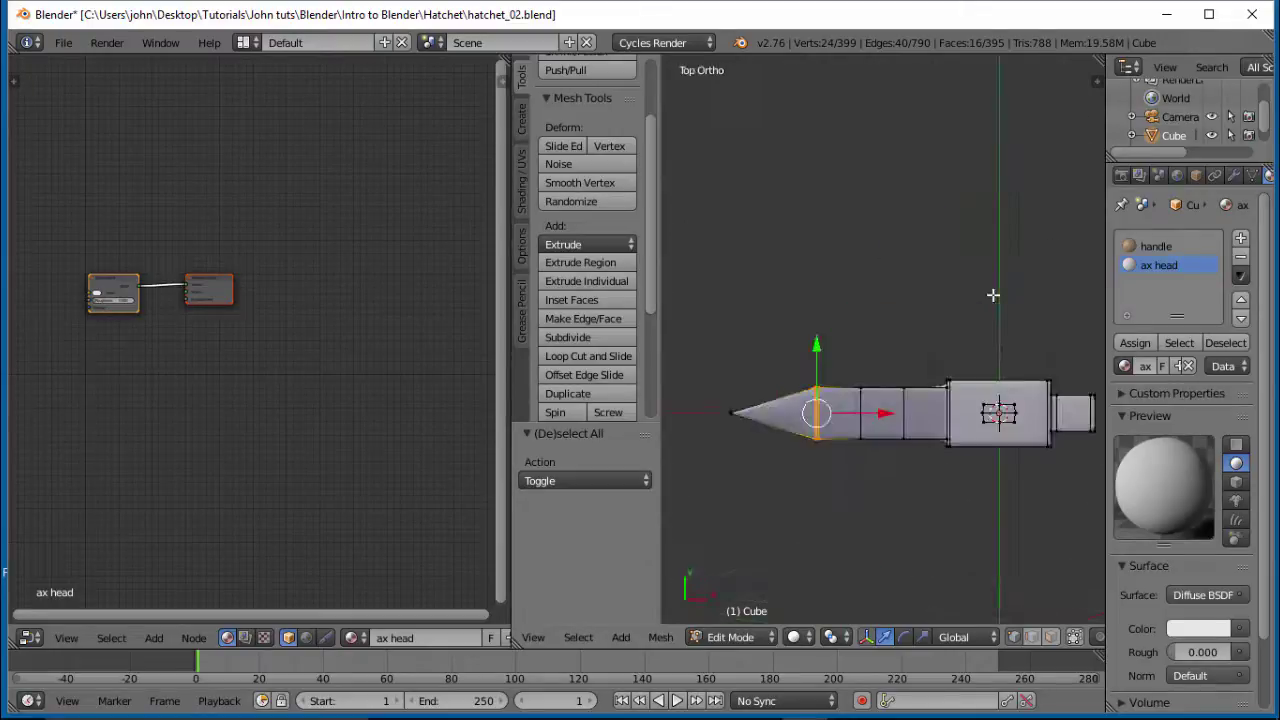
key(s)
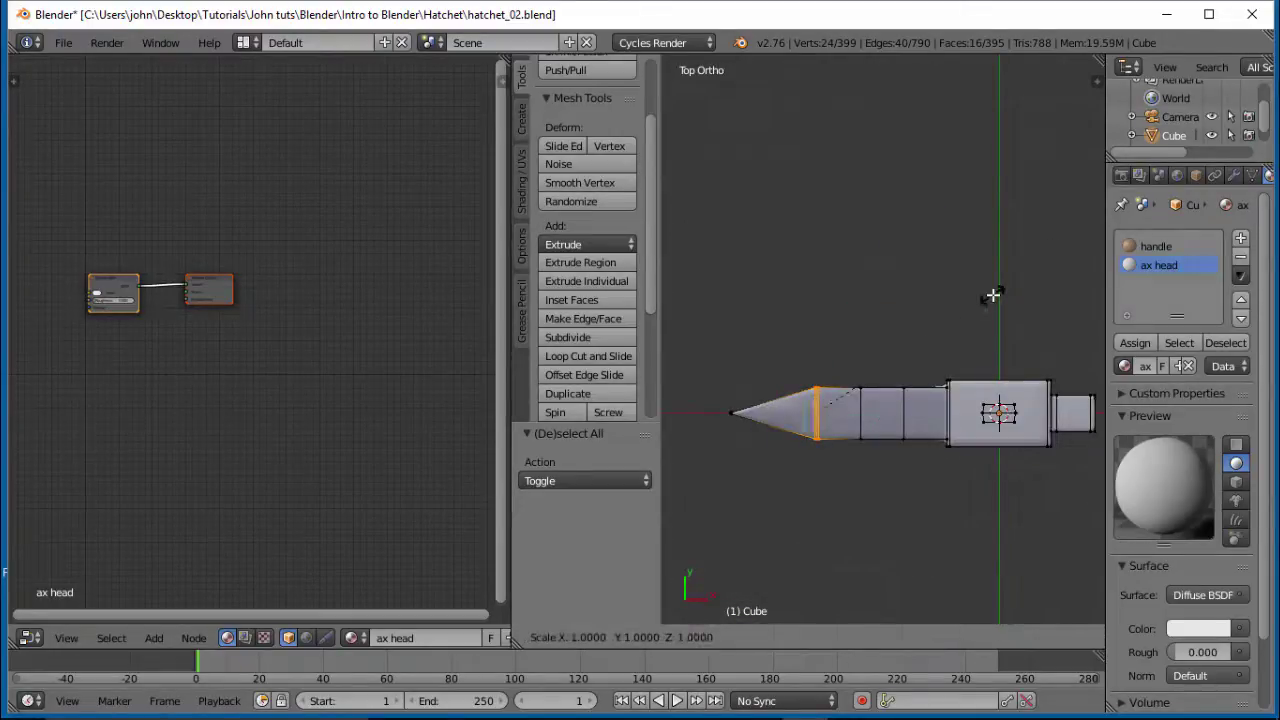
key(y)
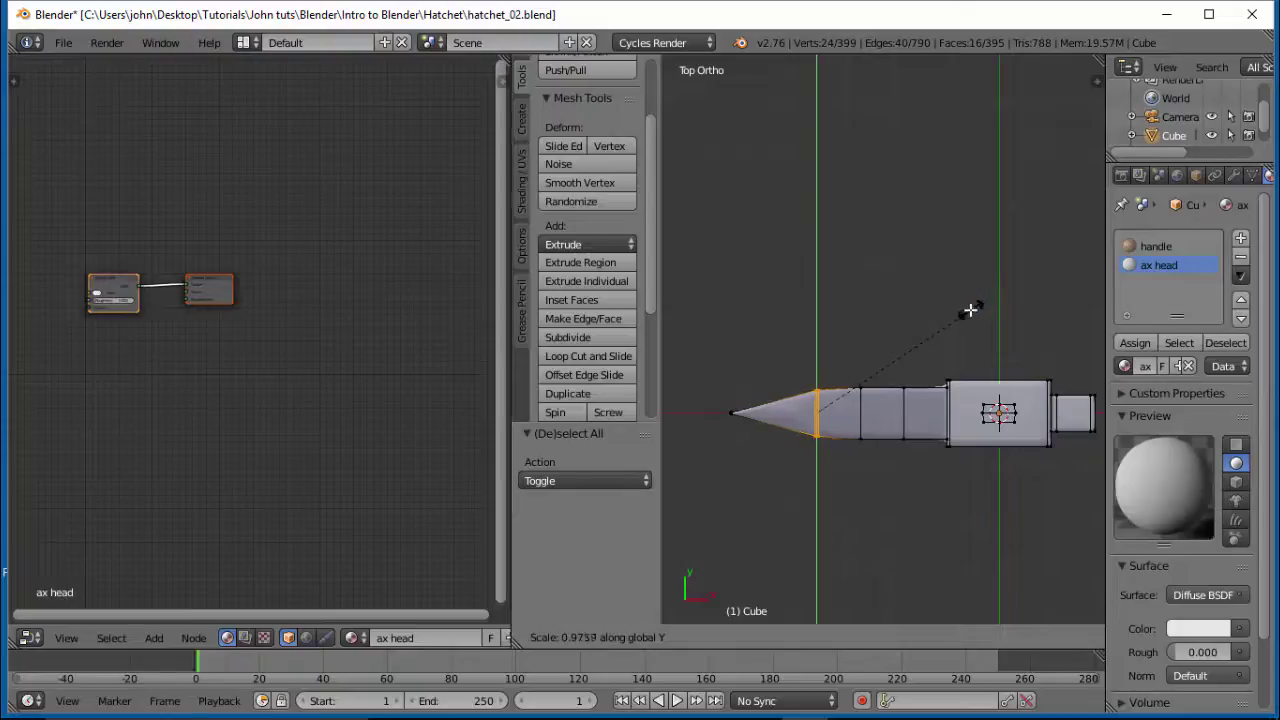
click(935, 359)
middle_drag(968, 464, 961, 286)
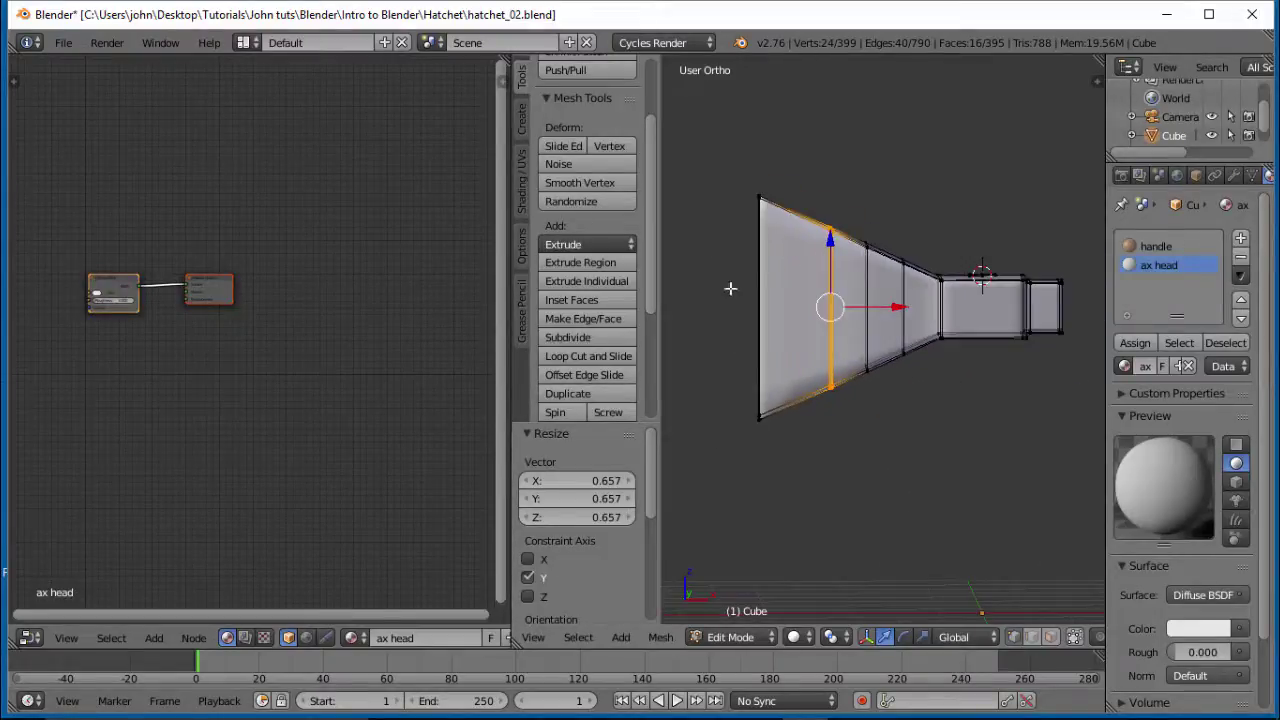
middle_drag(817, 284, 861, 411)
scroll(880, 420, up, 4)
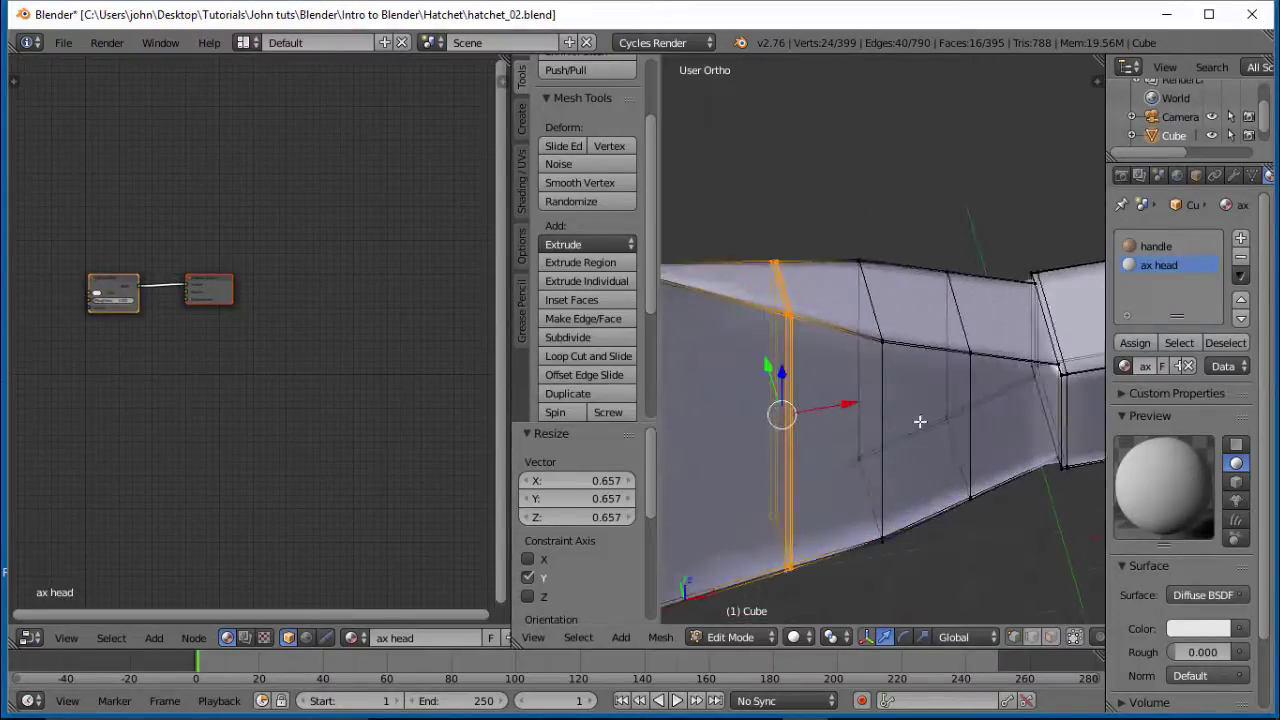
scroll(945, 412, down, 3)
middle_drag(1057, 405, 1002, 449)
middle_drag(818, 384, 836, 413)
scroll(836, 413, up, 2)
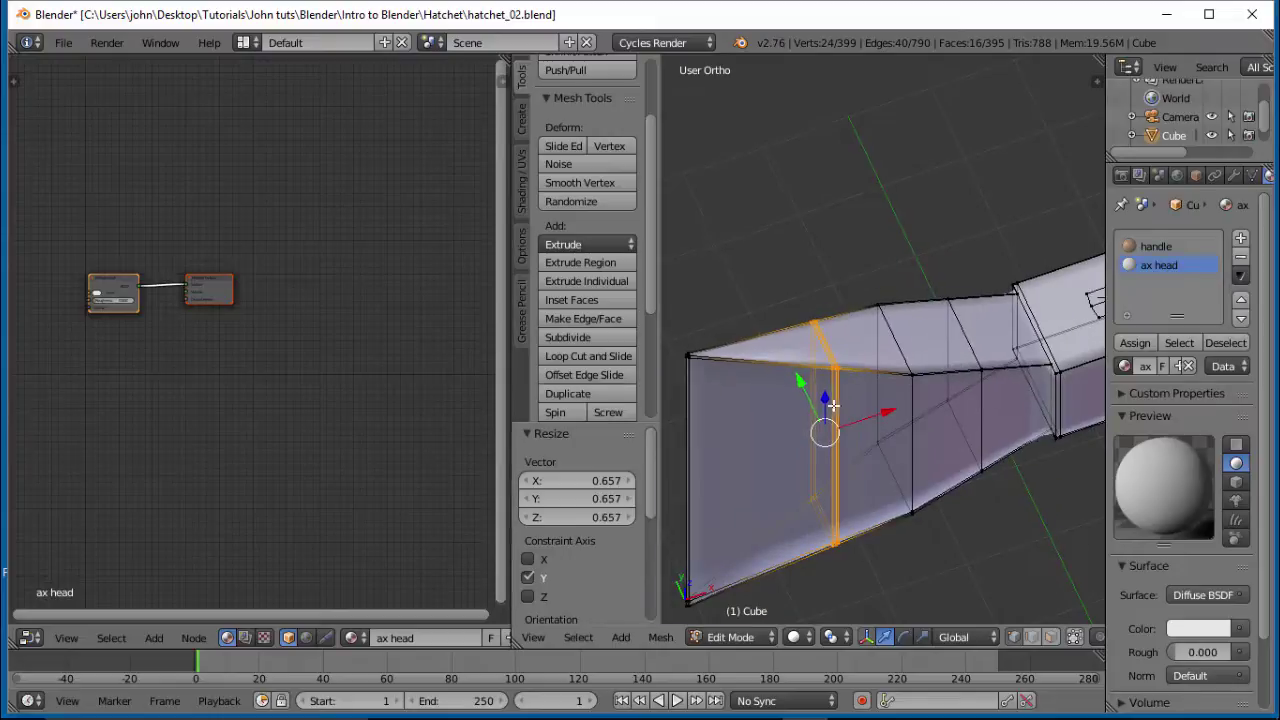
Turn the left area into the Image Editor and mark the top horizontal edge loop as a seam.
click(30, 637)
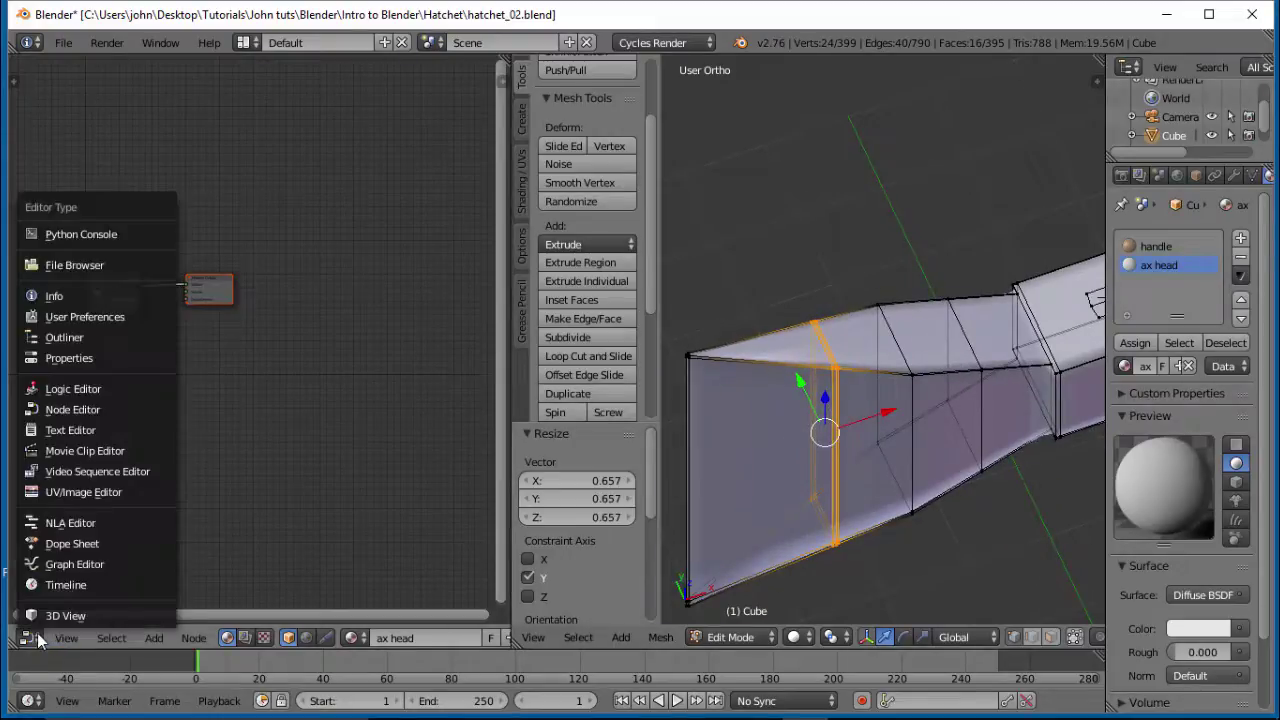
click(80, 489)
key(KP_8)
key(KP_8)
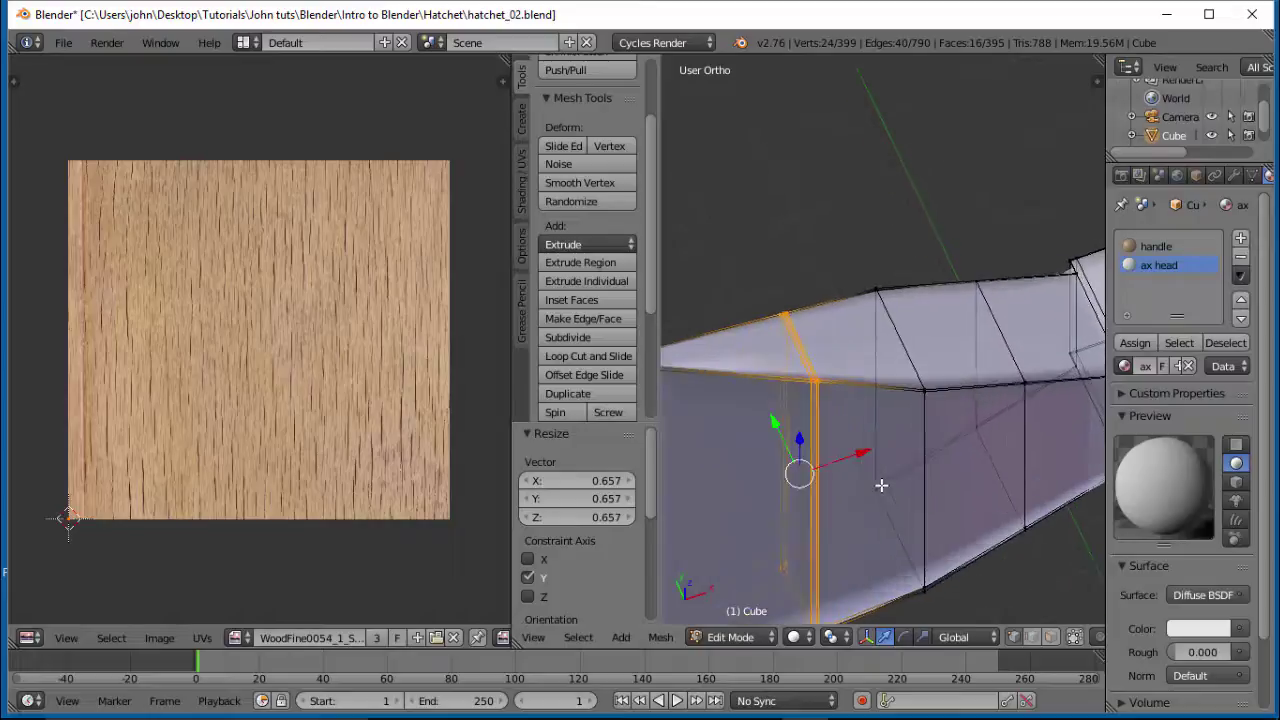
alt+right_click(853, 388)
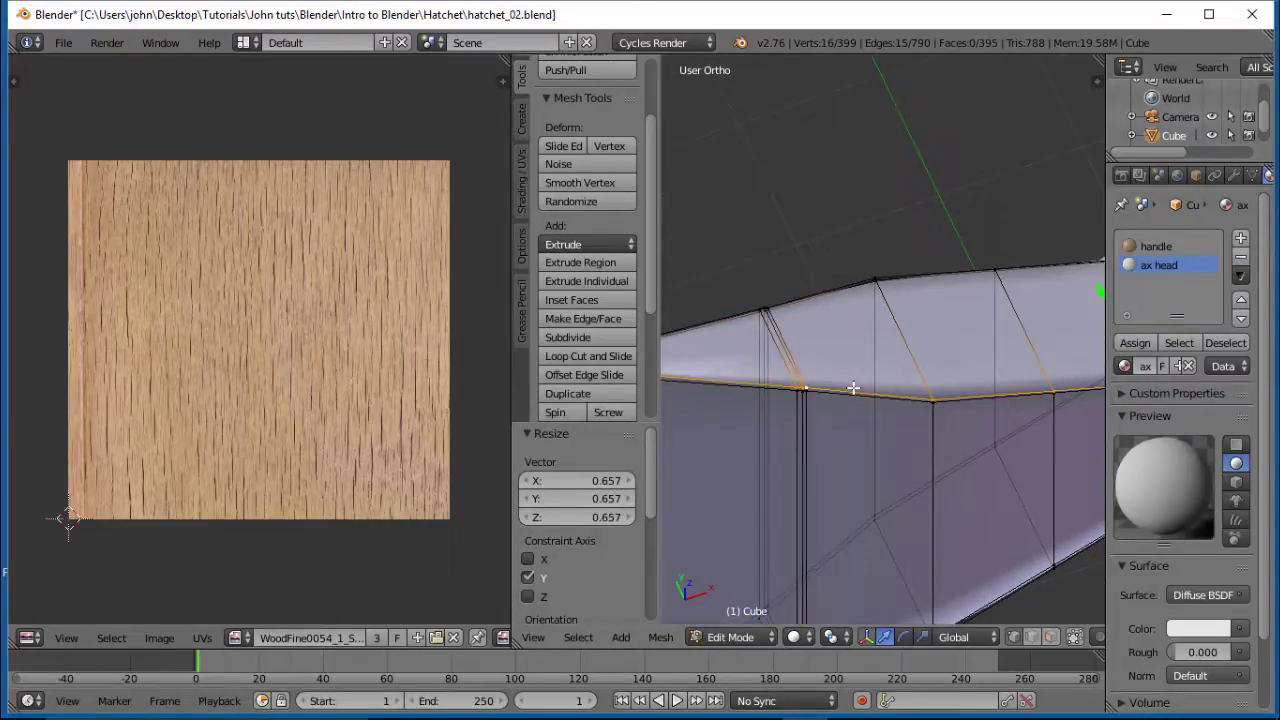
key(ctrl+e)
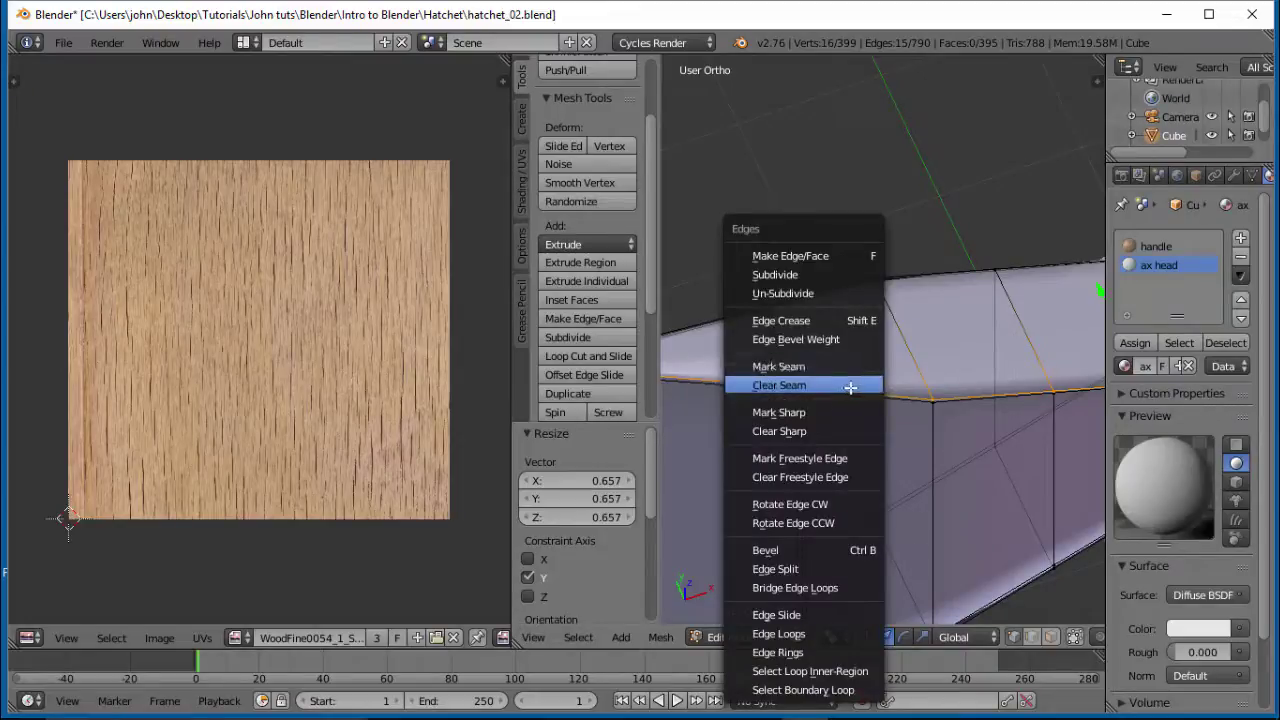
click(812, 364)
middle_drag(835, 342, 989, 363)
middle_drag(963, 457, 1054, 384)
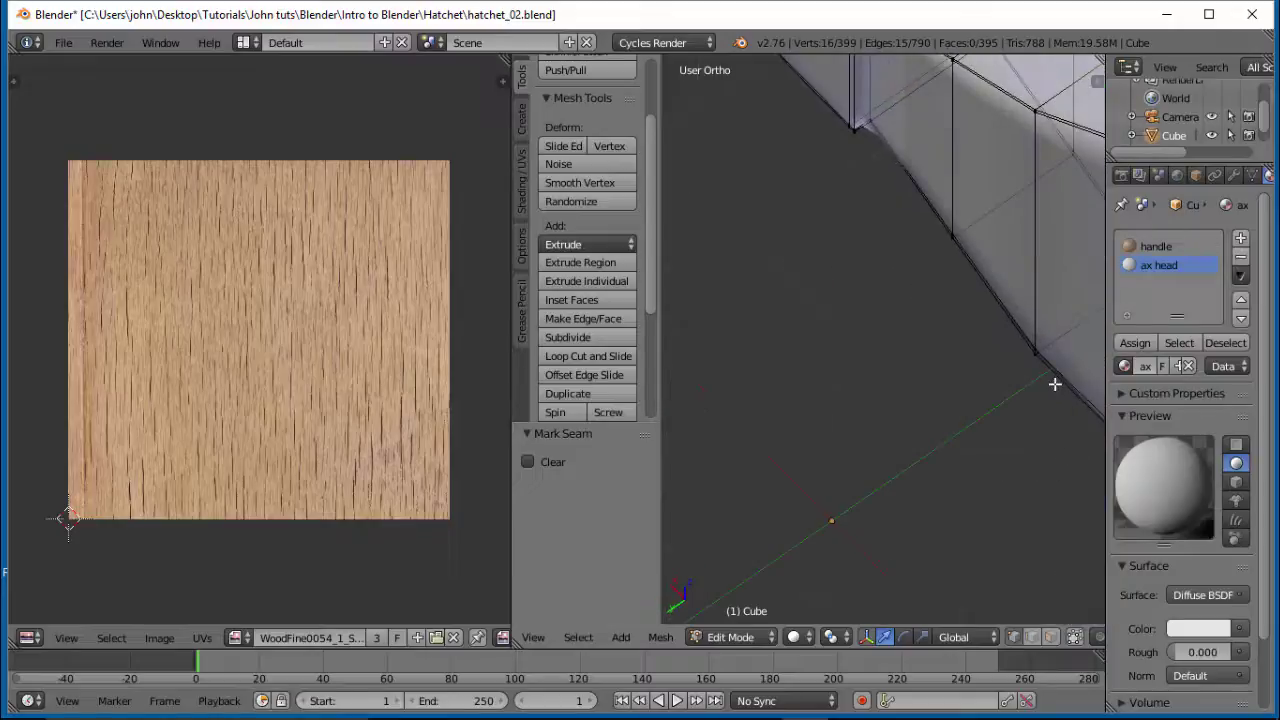
Mark the edge run along the mesh's top as a seam.
alt+right_click(1070, 120)
key(ctrl+e)
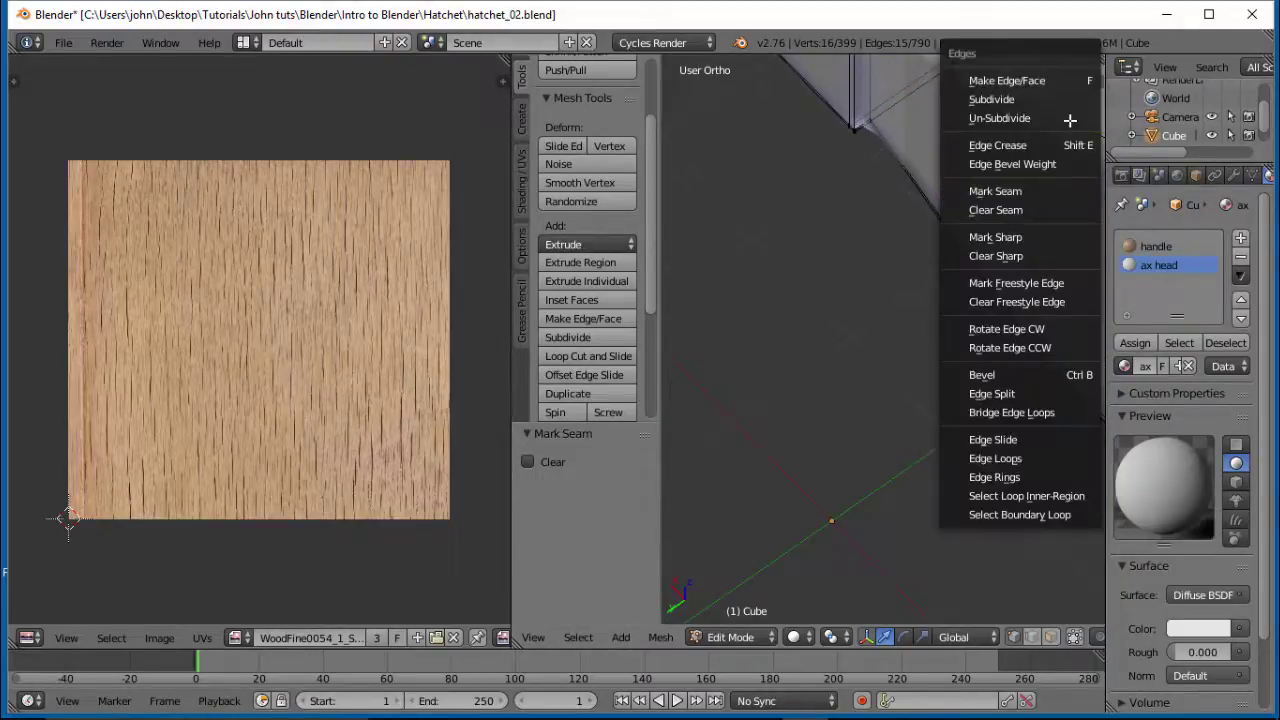
click(1026, 191)
middle_drag(1031, 204, 936, 219)
middle_drag(980, 257, 1020, 500)
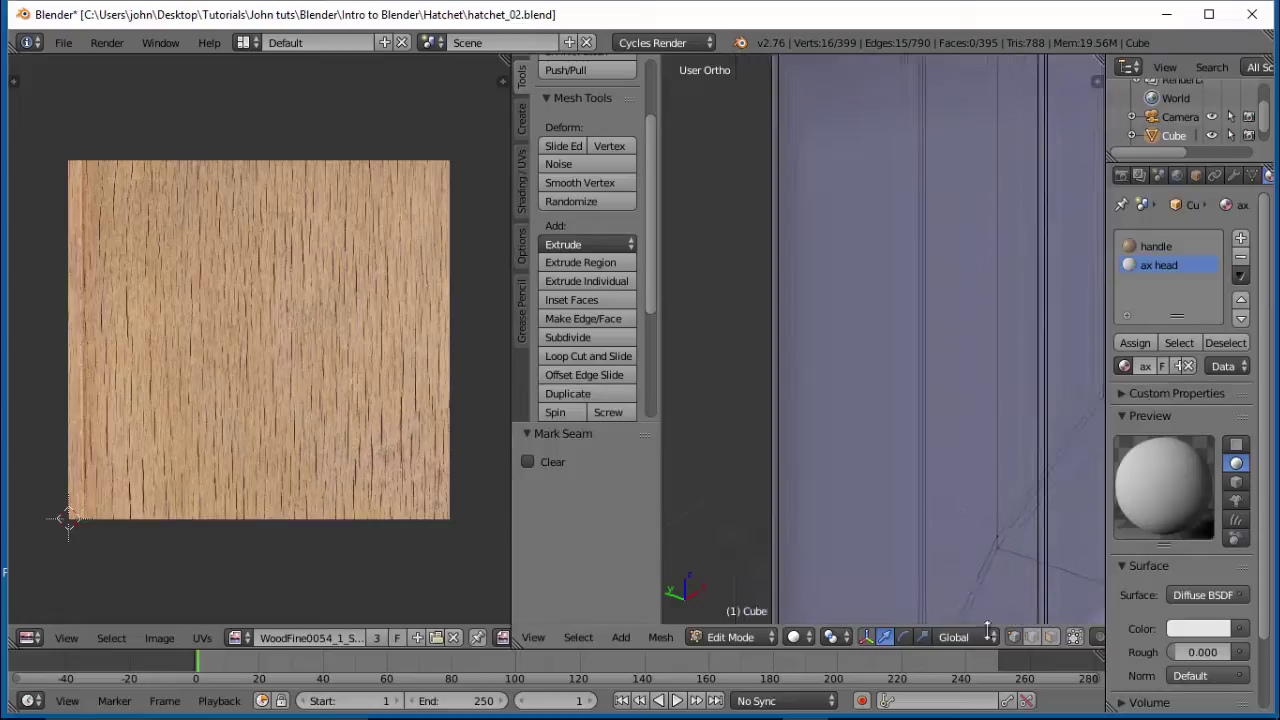
Mark the vertical corner edge loop as a seam and orbit under the mesh.
alt+right_click(770, 318)
scroll(820, 306, down, 1)
scroll(820, 306, up, 1)
scroll(820, 308, down, 1)
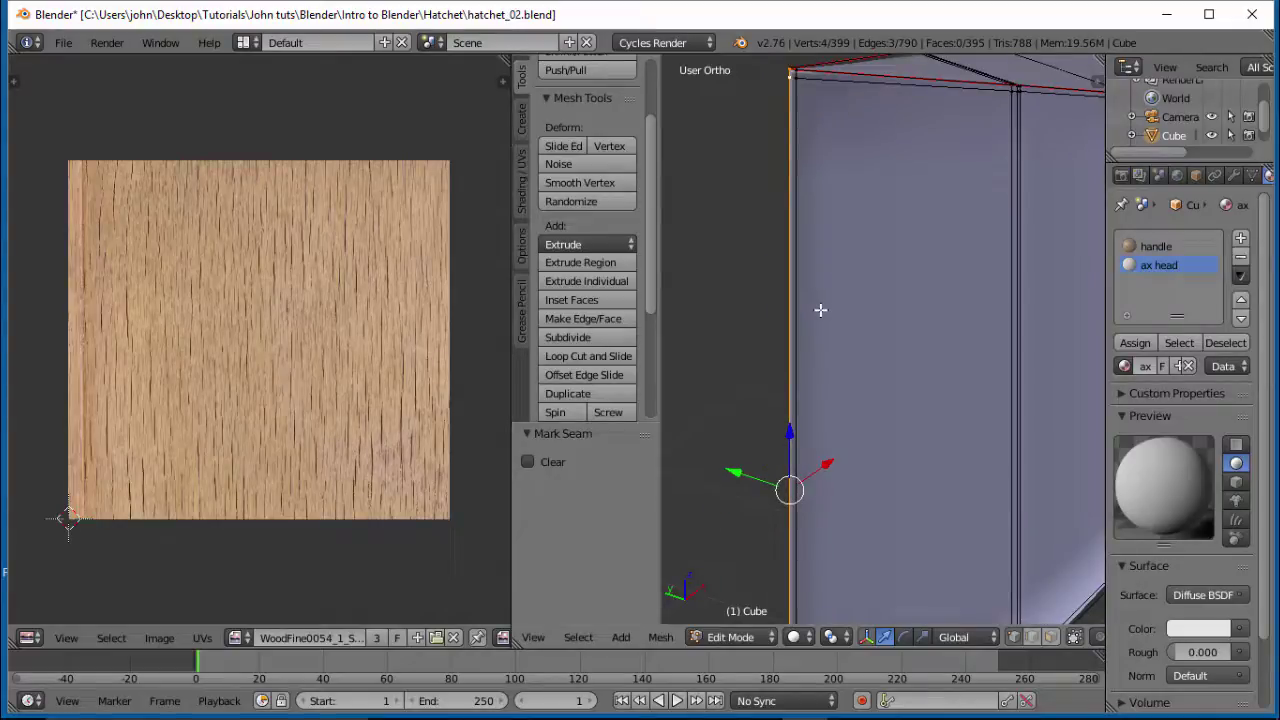
key(ctrl+e)
click(786, 311)
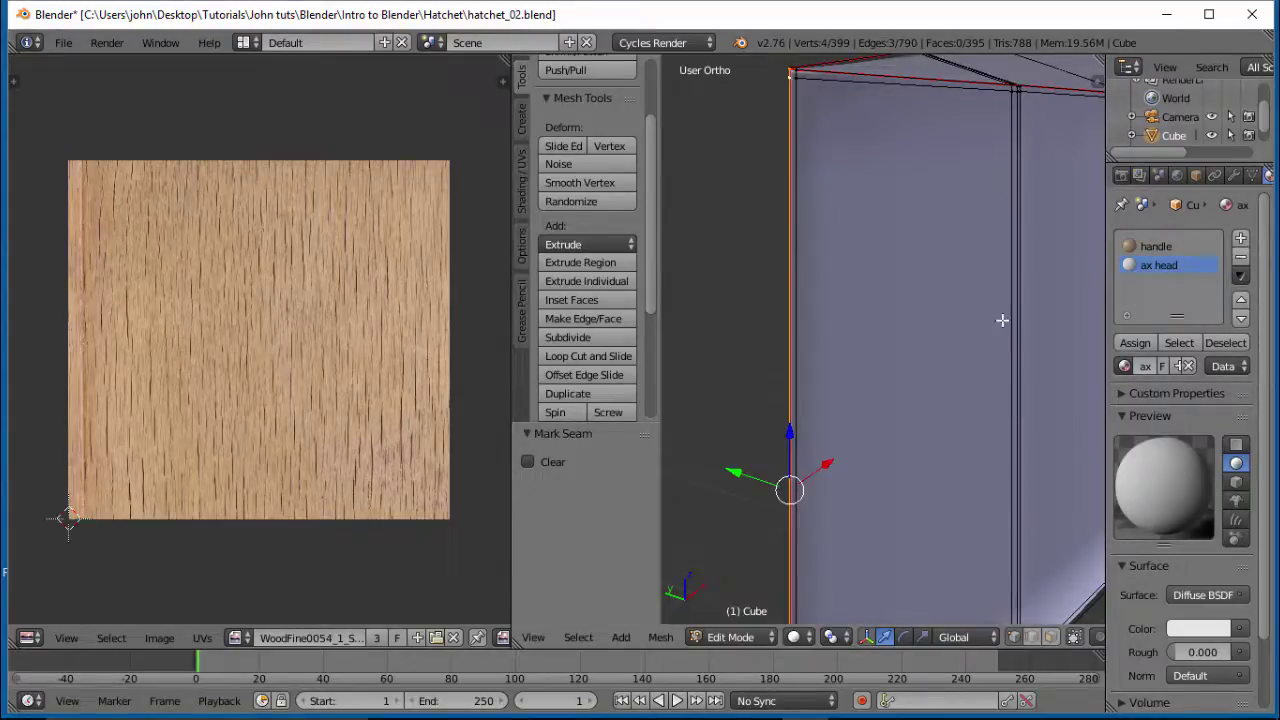
middle_drag(1002, 320, 979, 174)
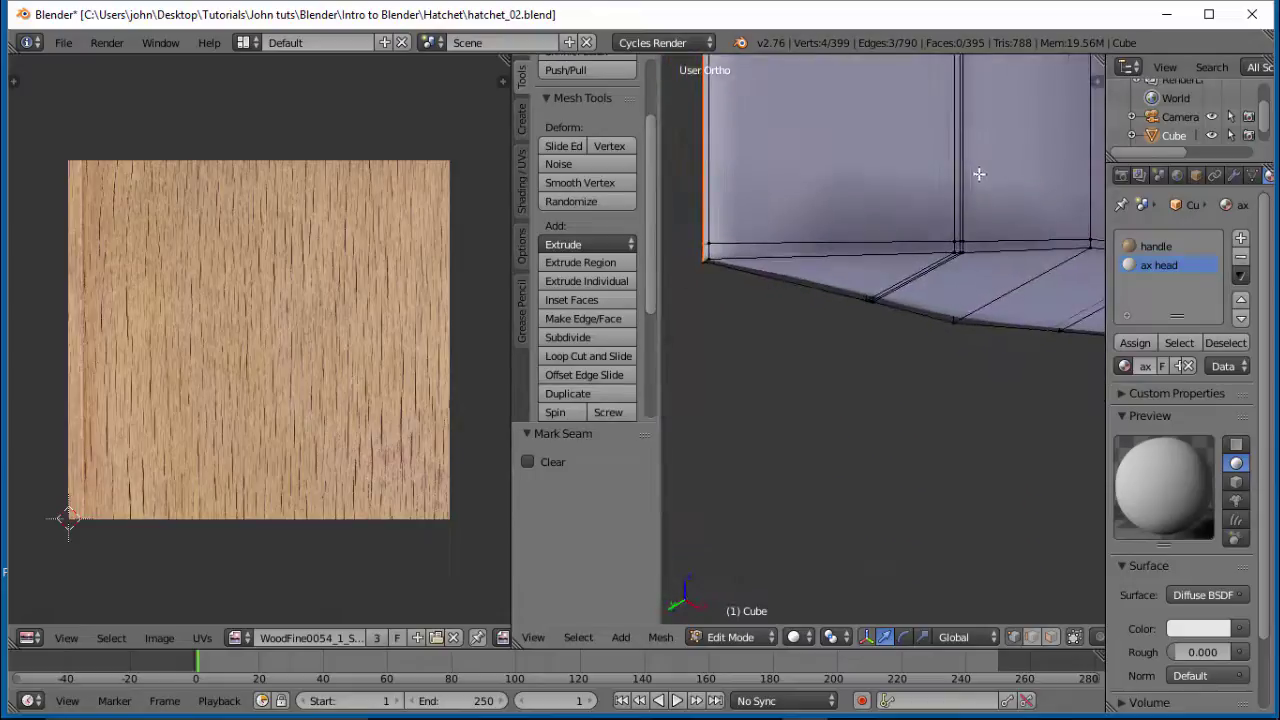
Mark the two lower edge loops of the ax head as seams.
alt+right_click(871, 255)
key(ctrl+e)
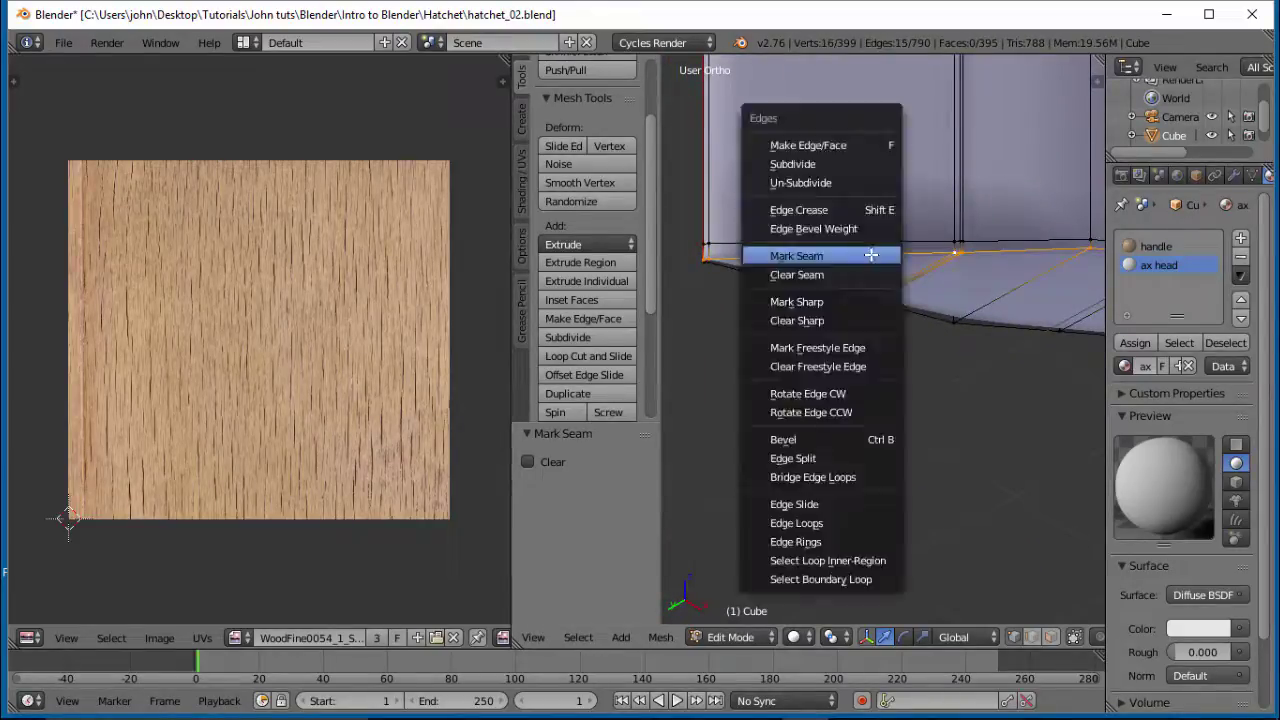
click(871, 255)
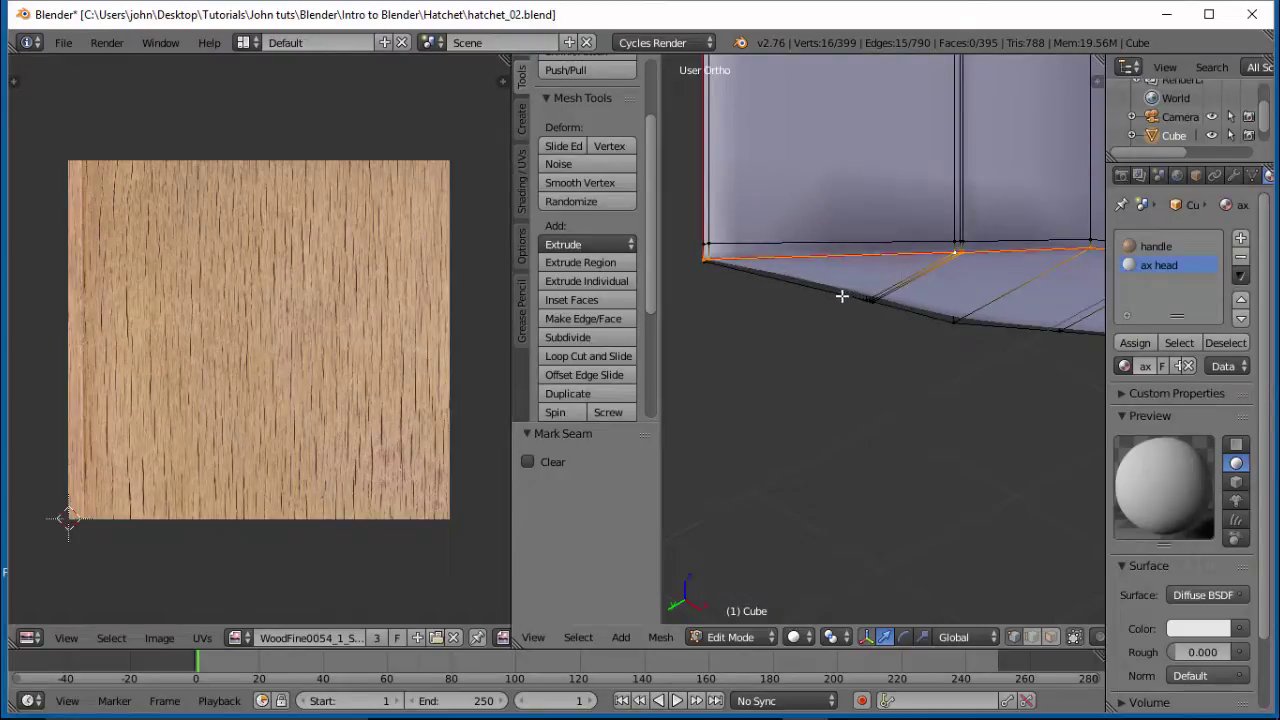
alt+right_click(841, 296)
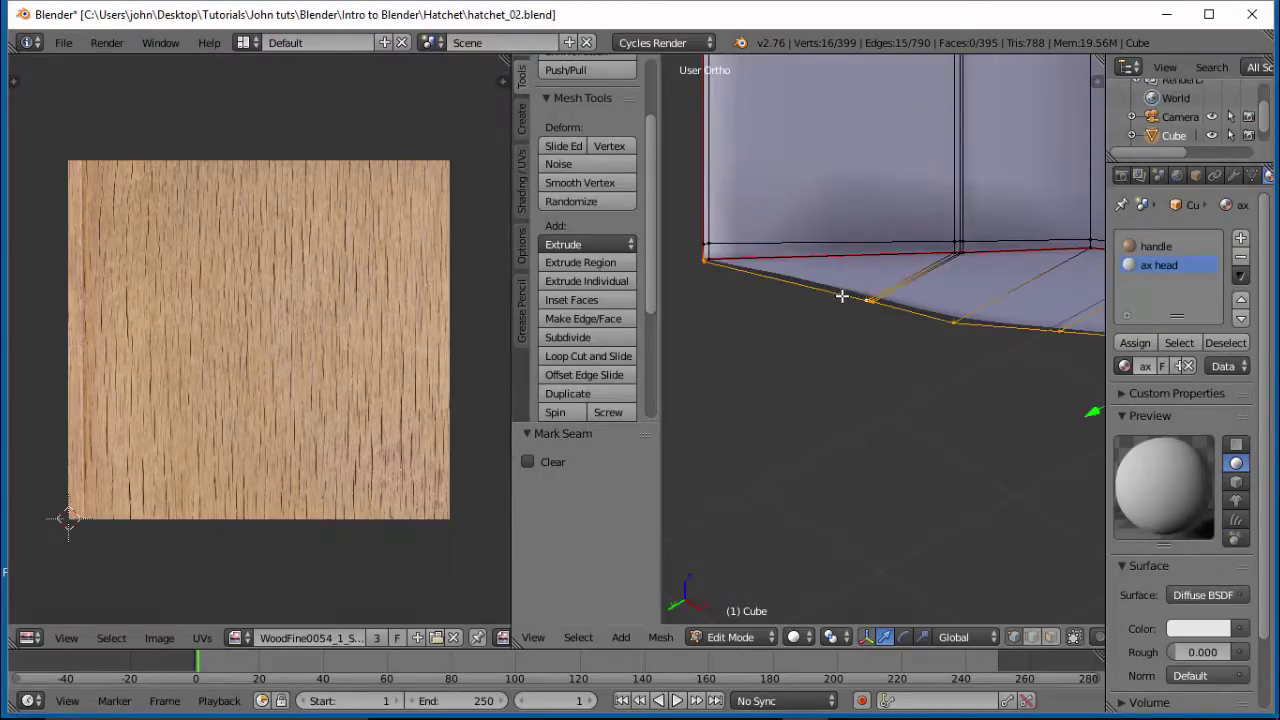
key(ctrl+e)
click(833, 296)
middle_drag(933, 283, 913, 367)
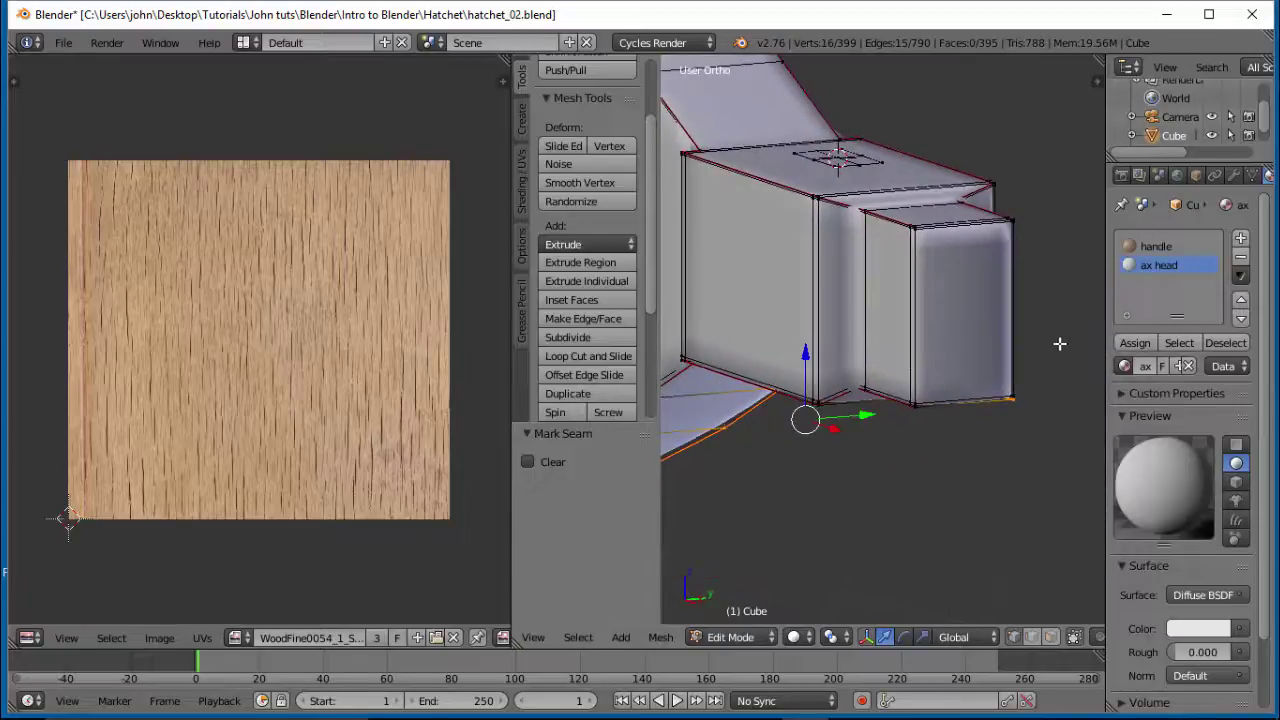
scroll(974, 346, up, 4)
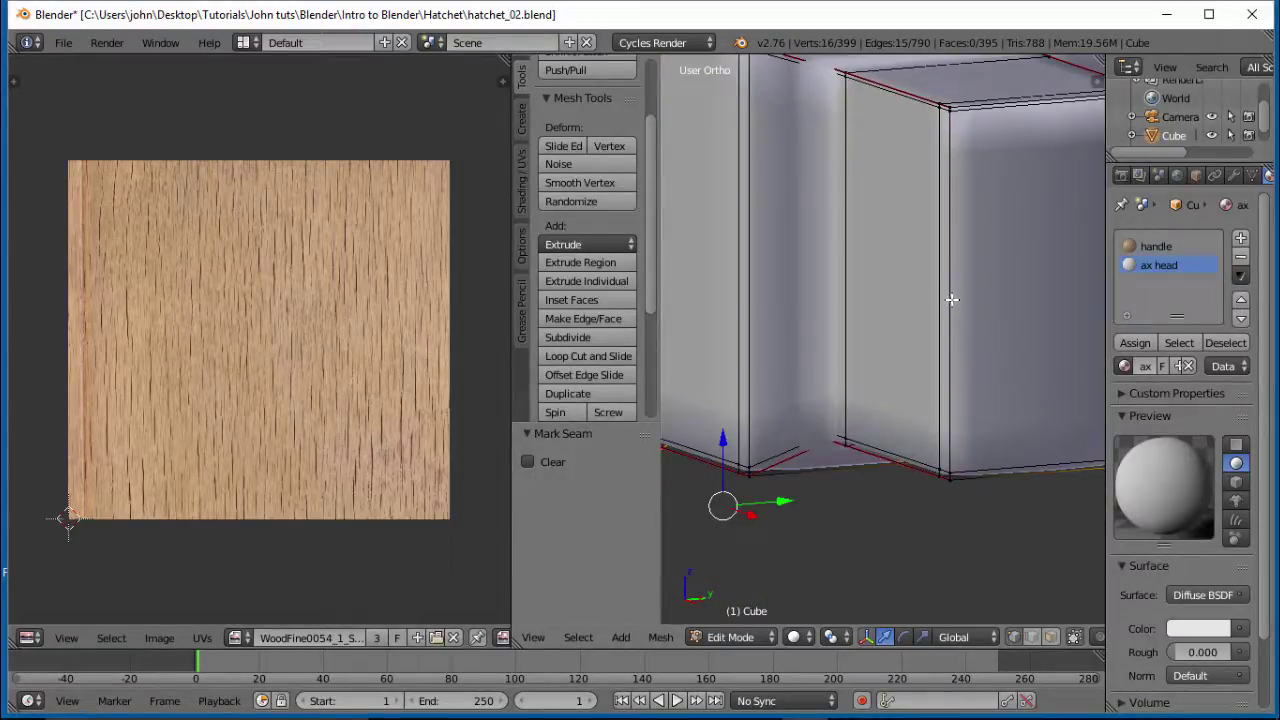
Mark both vertical corner edges of the block as seams.
alt+right_click(951, 299)
key(ctrl+e)
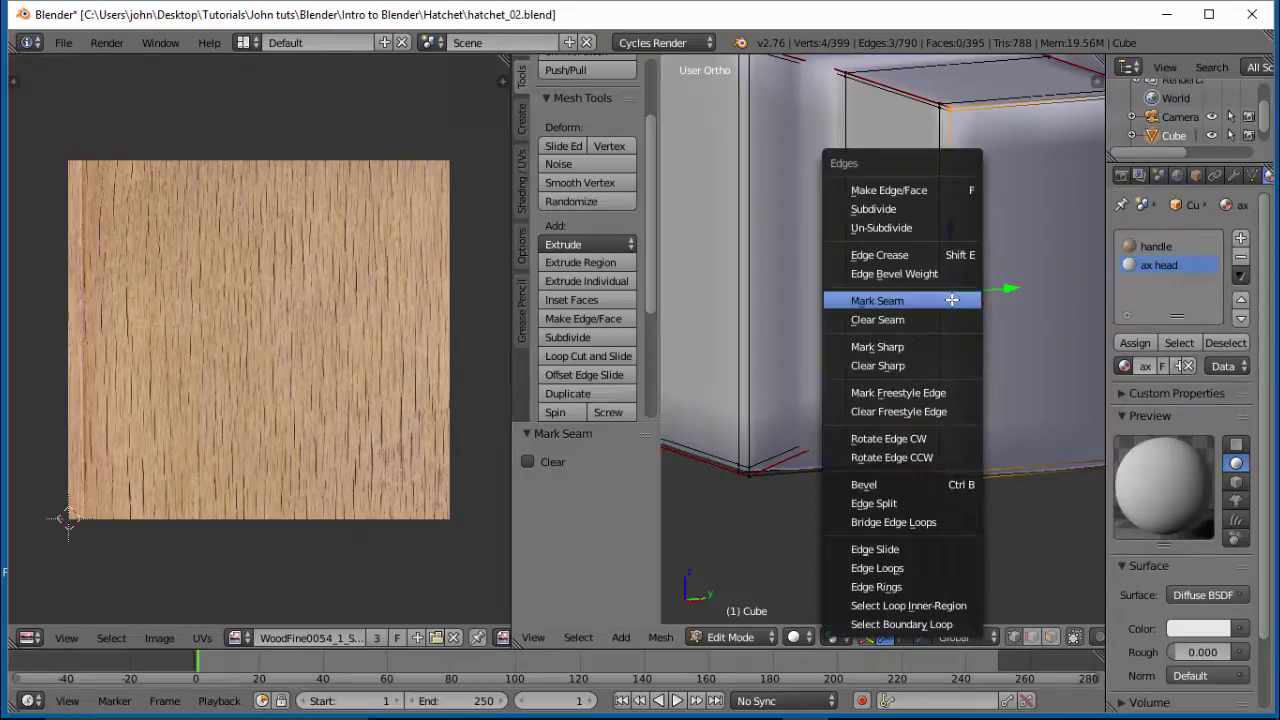
click(951, 296)
middle_drag(1005, 335, 955, 330)
right_click(1042, 256)
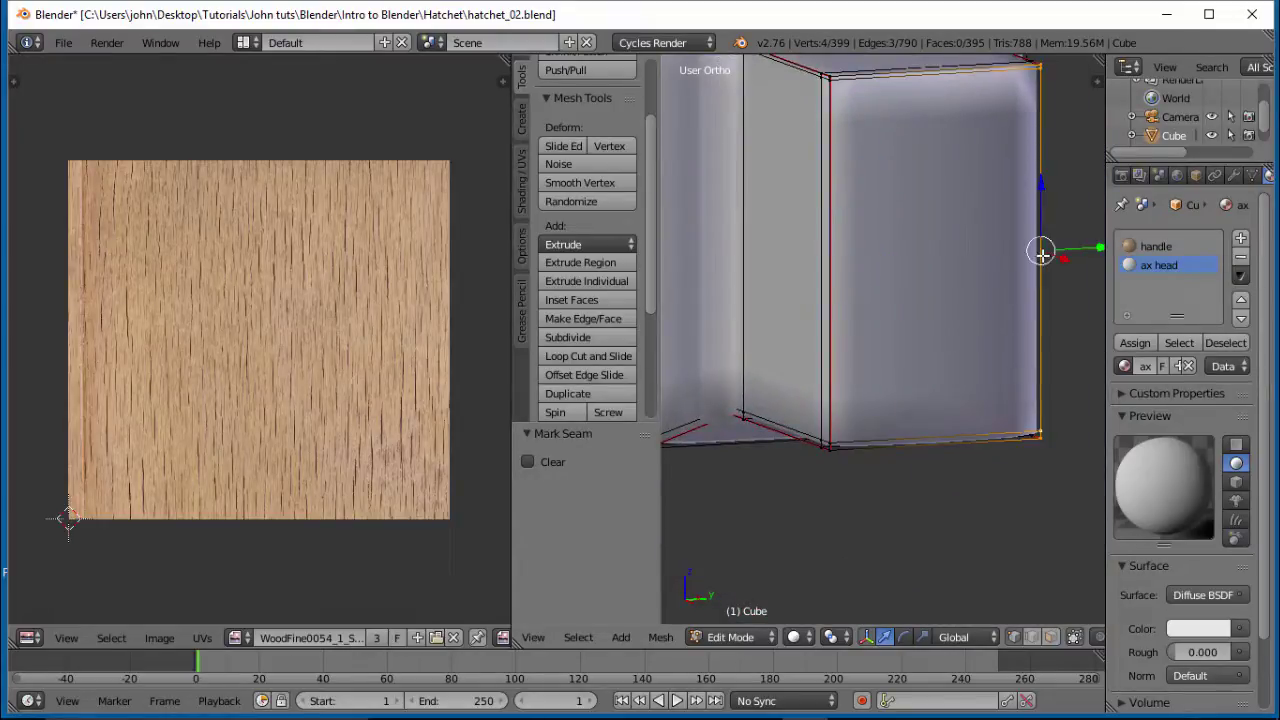
key(ctrl+e)
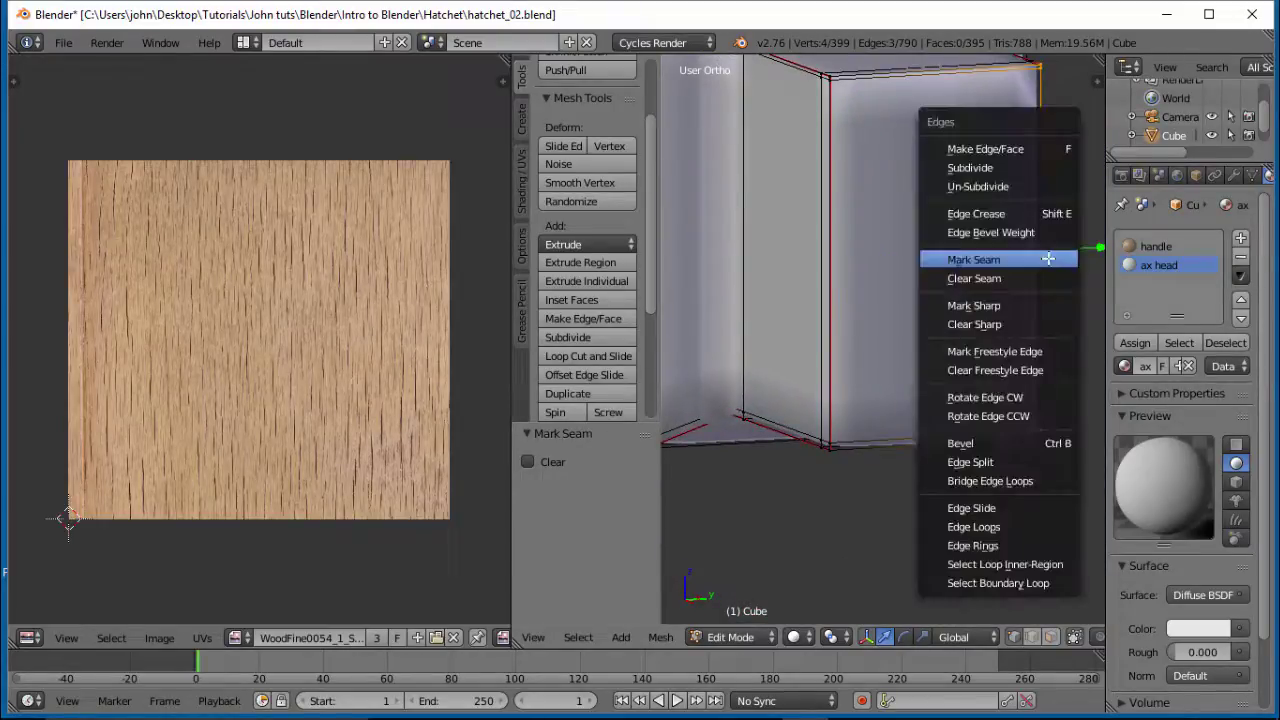
click(1046, 257)
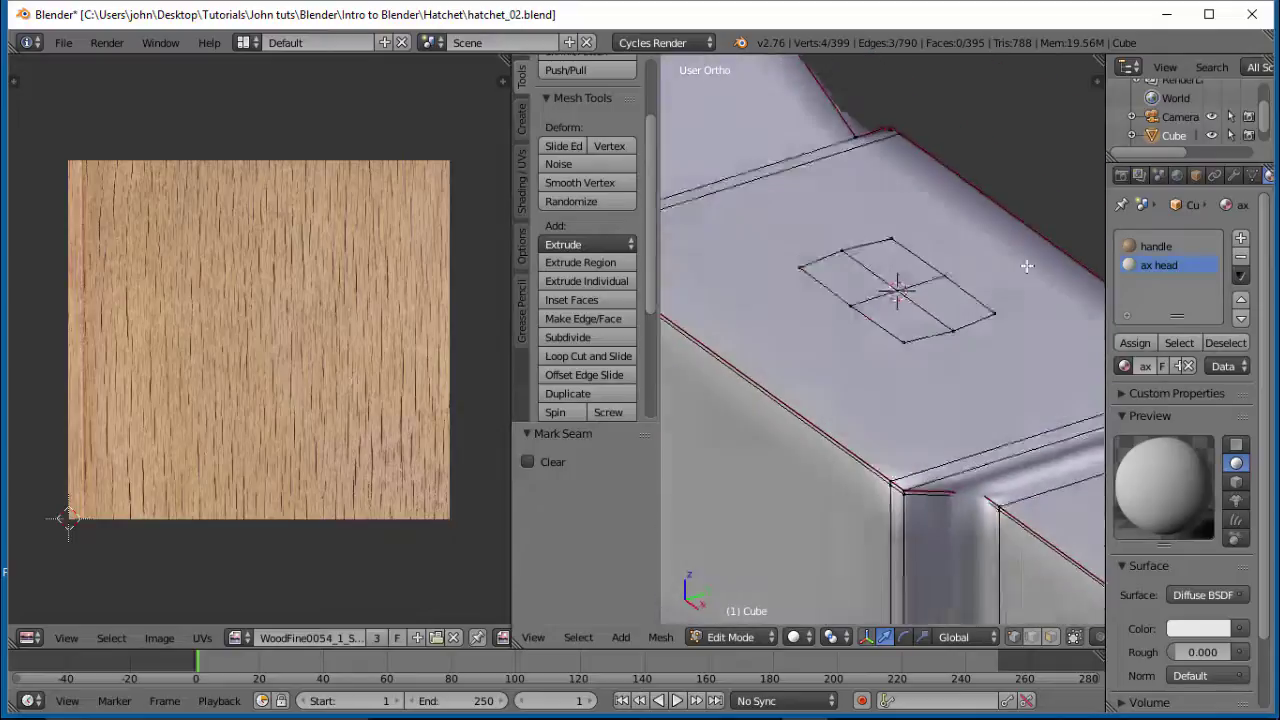
Mark a seam on an edge near the ax head's narrow part.
middle_drag(1027, 266, 1086, 276)
mouse_move(958, 348)
middle_down()
mouse_move(970, 362)
mouse_move(937, 360)
middle_up()
scroll(975, 370, up, 3)
scroll(890, 303, down, 3)
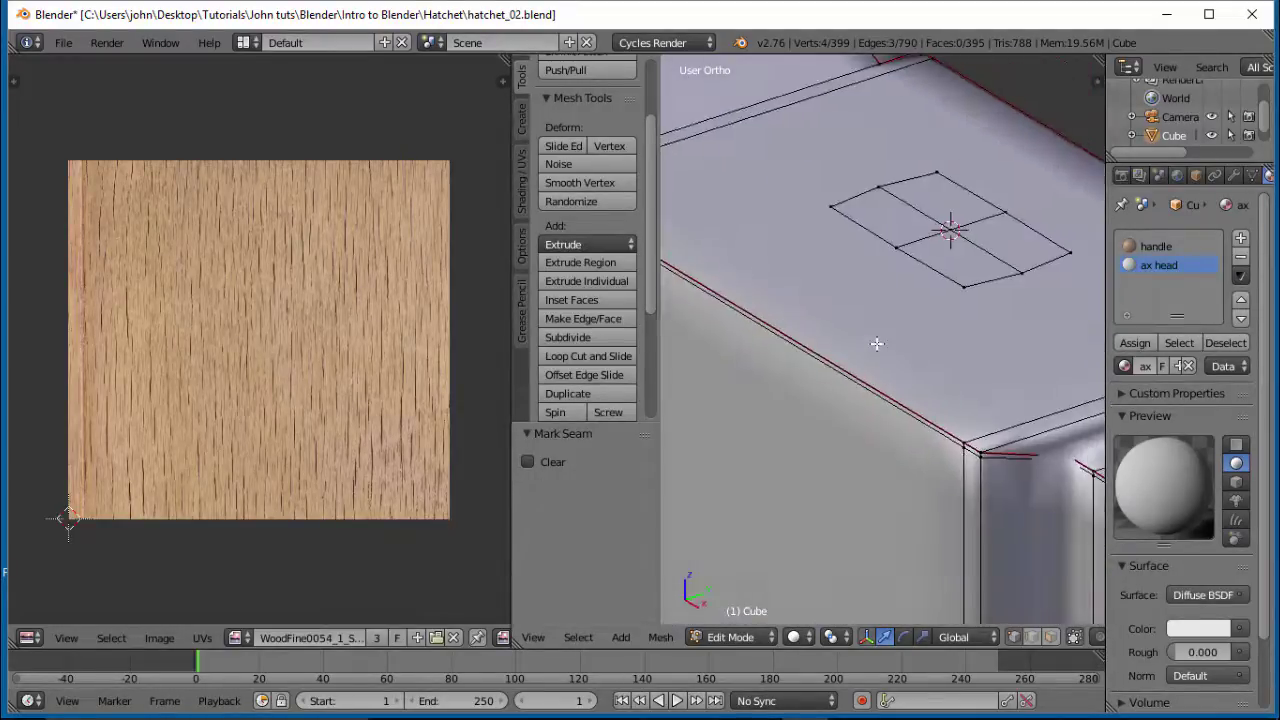
middle_drag(909, 294, 775, 185)
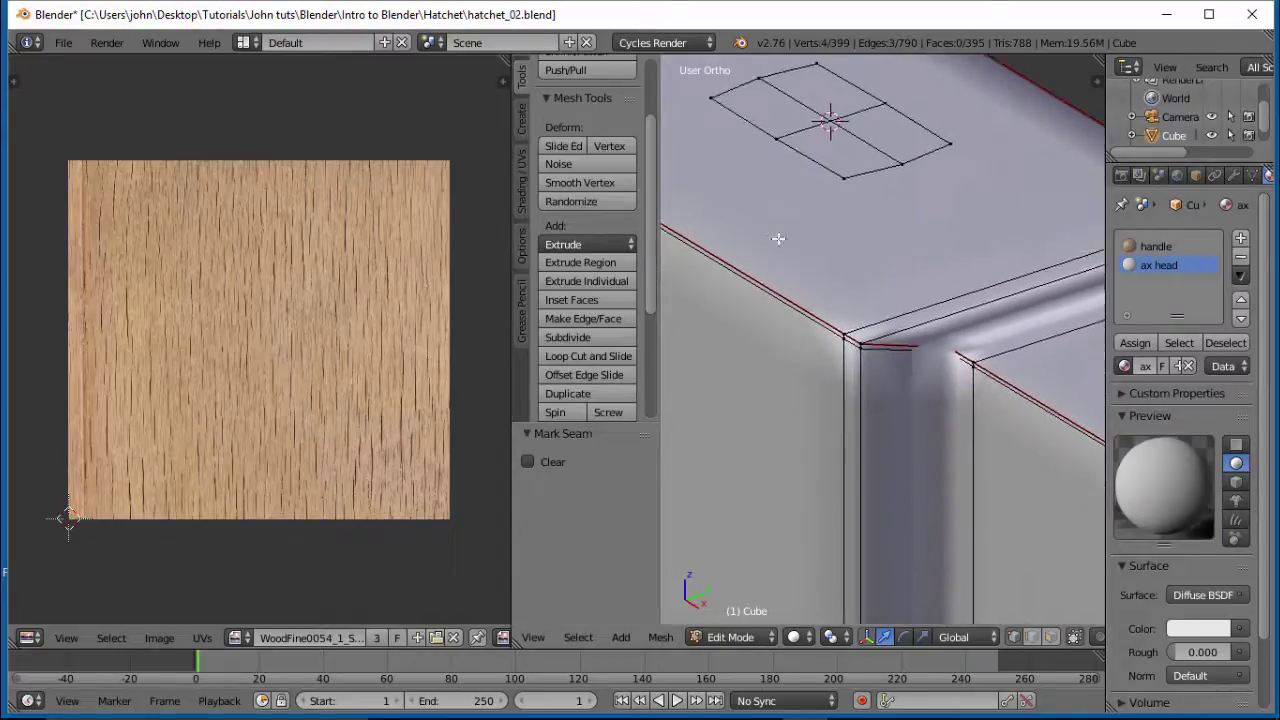
scroll(786, 243, up, 3)
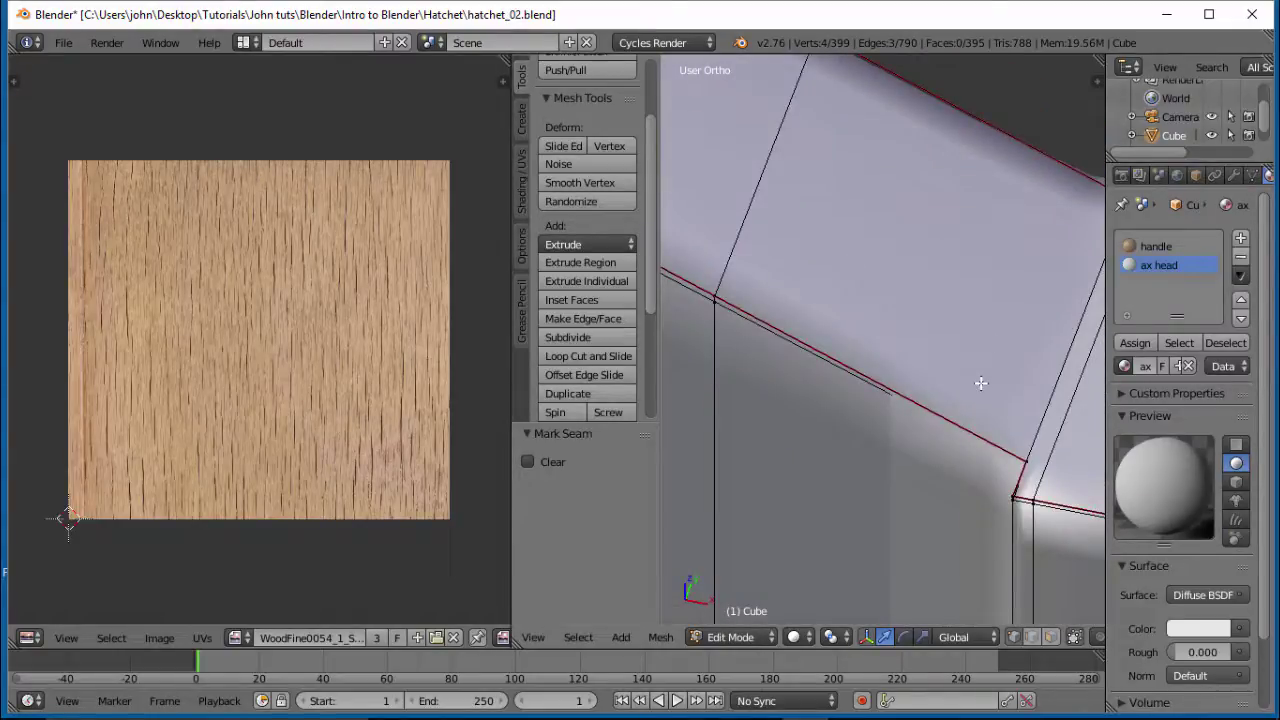
scroll(978, 394, down, 8)
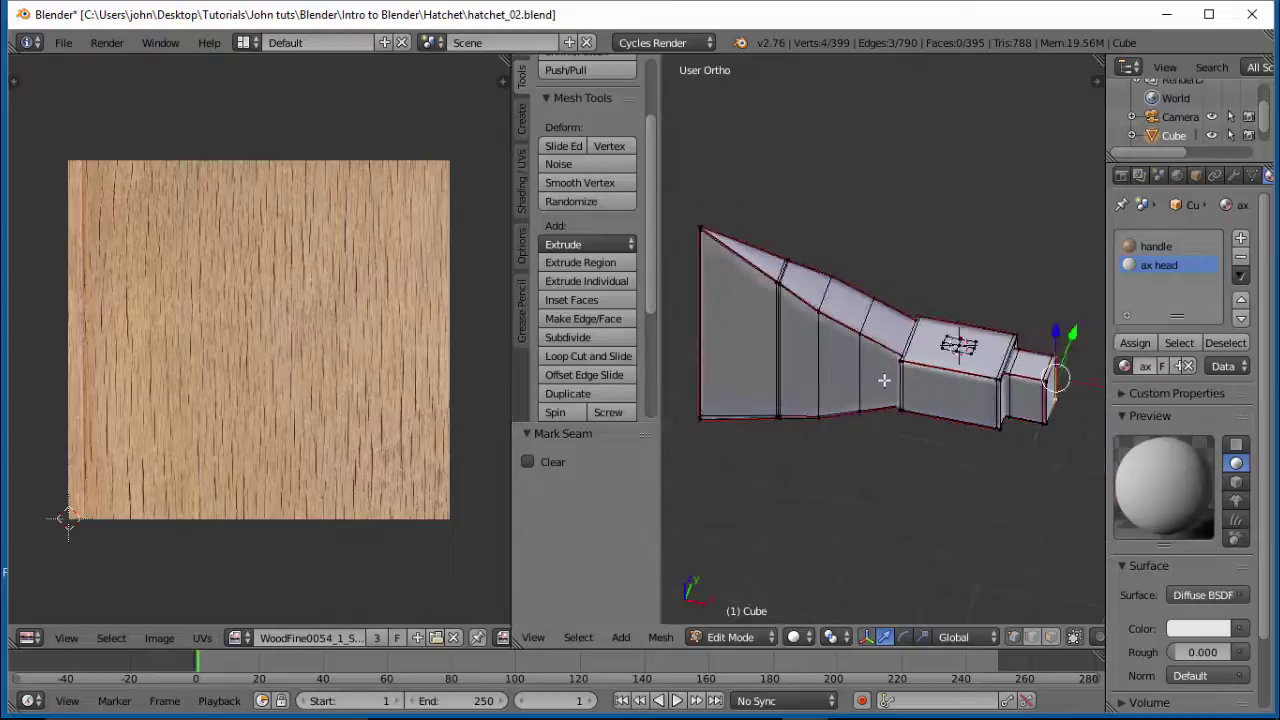
middle_drag(975, 391, 1000, 369)
scroll(1001, 360, up, 3)
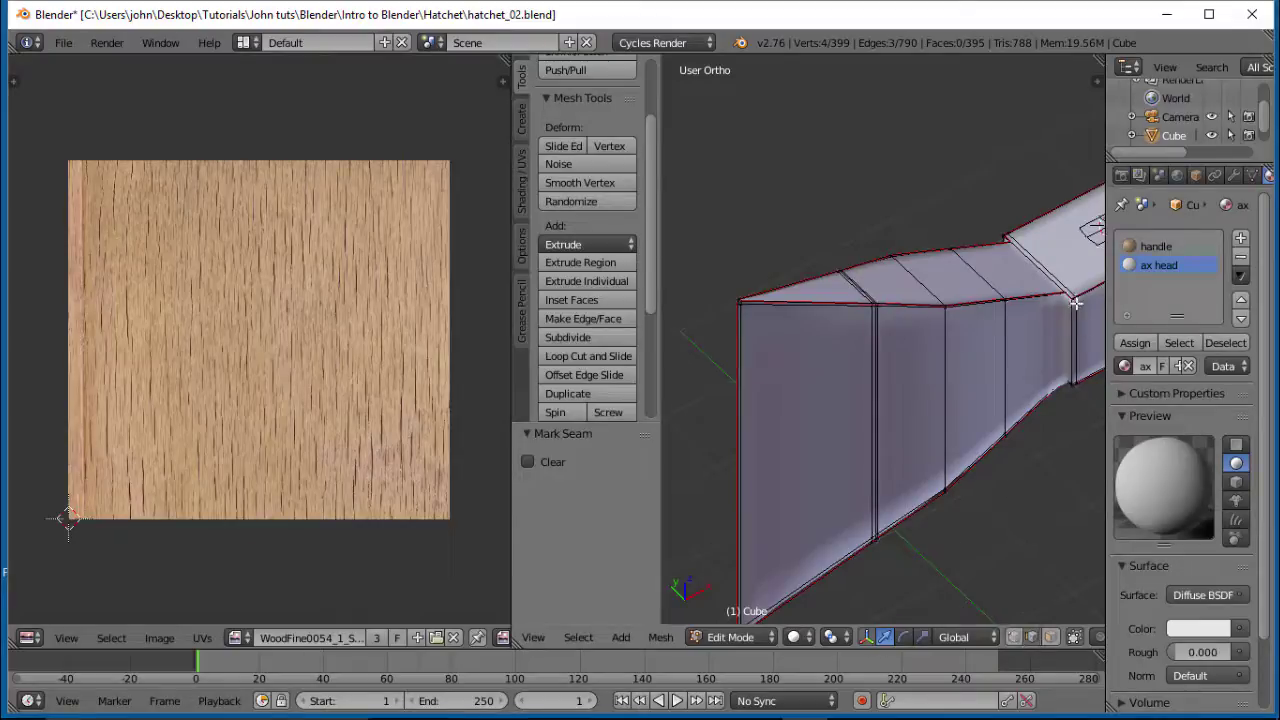
right_click(1043, 272)
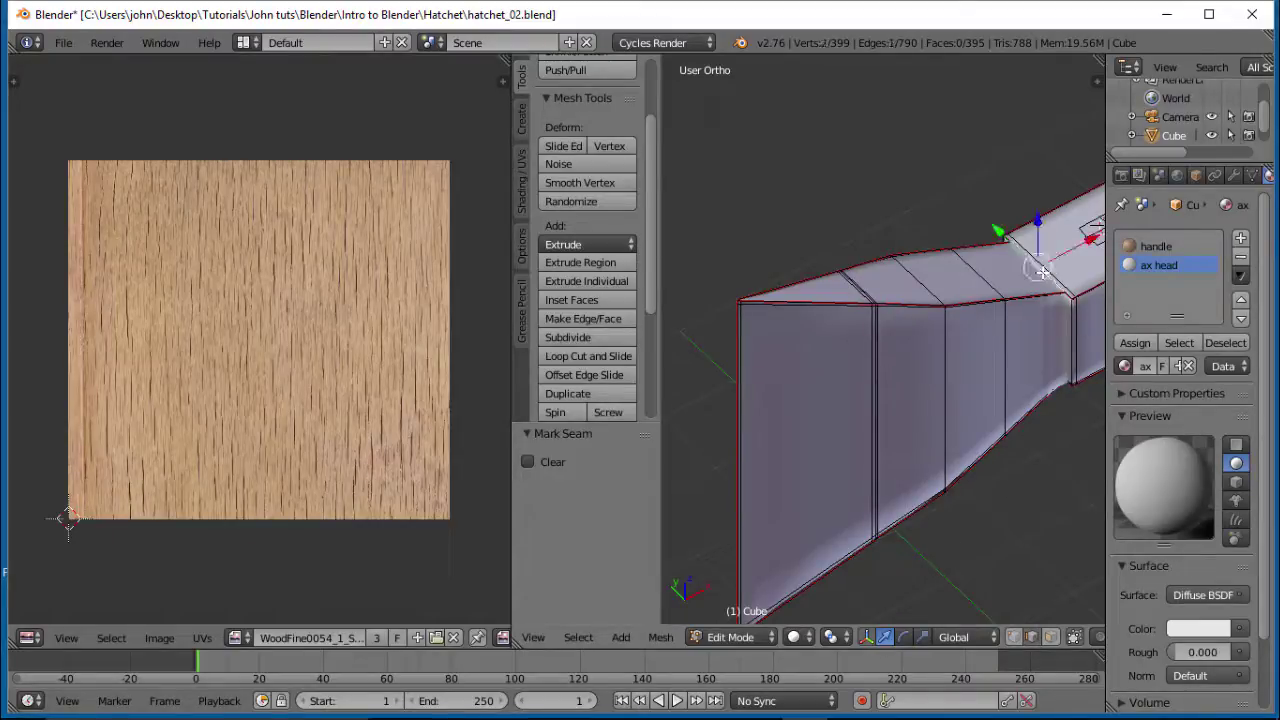
key(ctrl+e)
click(1043, 266)
Mark a seam on one more single edge of the ax head.
middle_drag(1071, 366, 1059, 281)
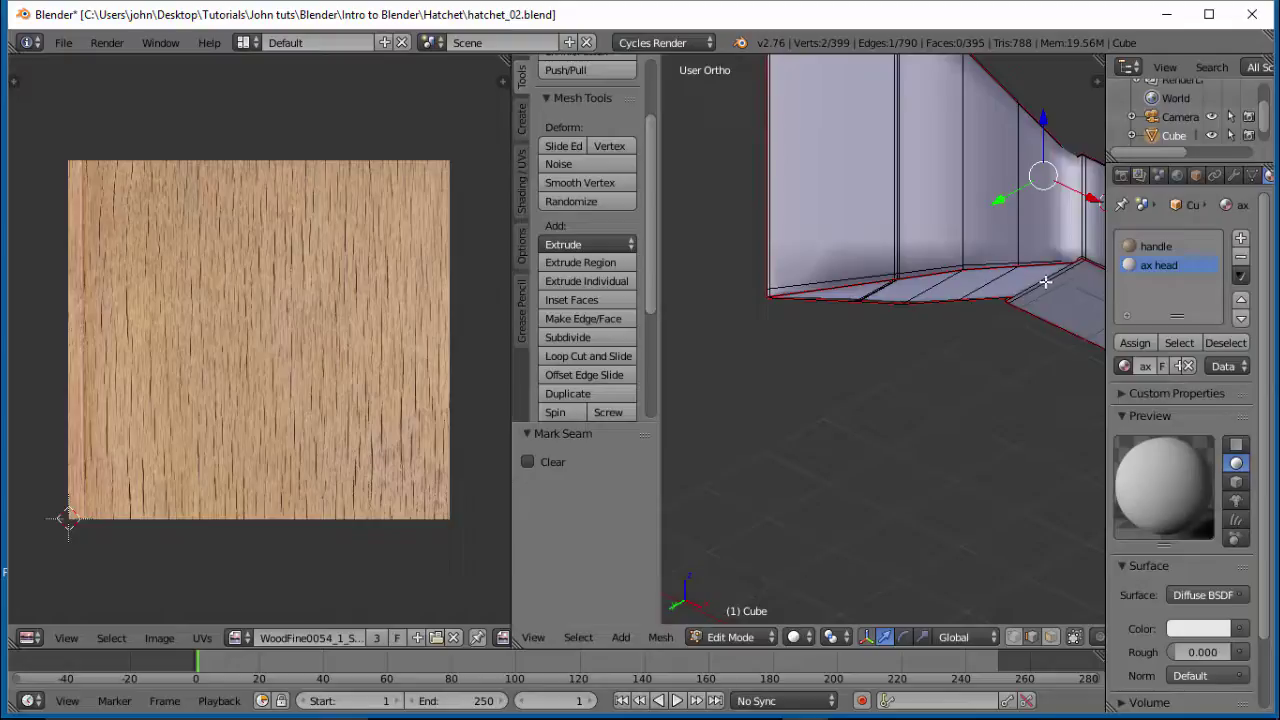
right_click(1043, 280)
key(ctrl+e)
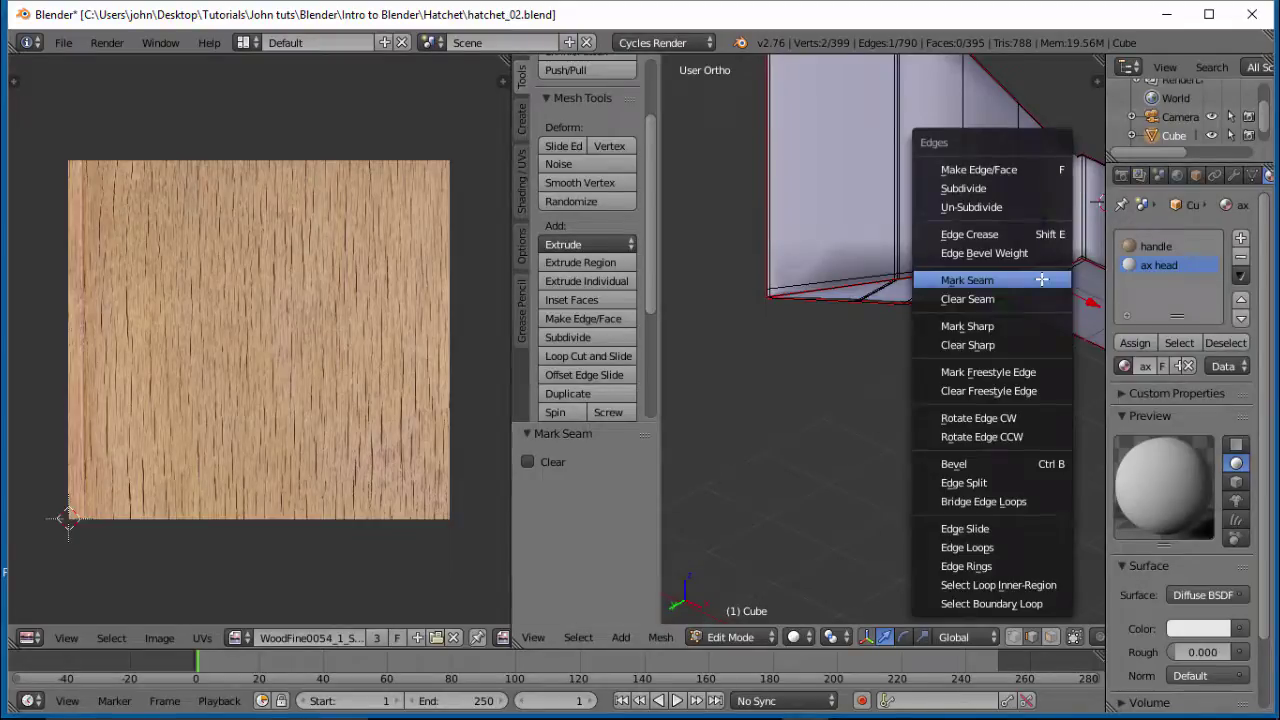
click(1042, 280)
middle_drag(1052, 313, 988, 440)
scroll(988, 440, up, 1)
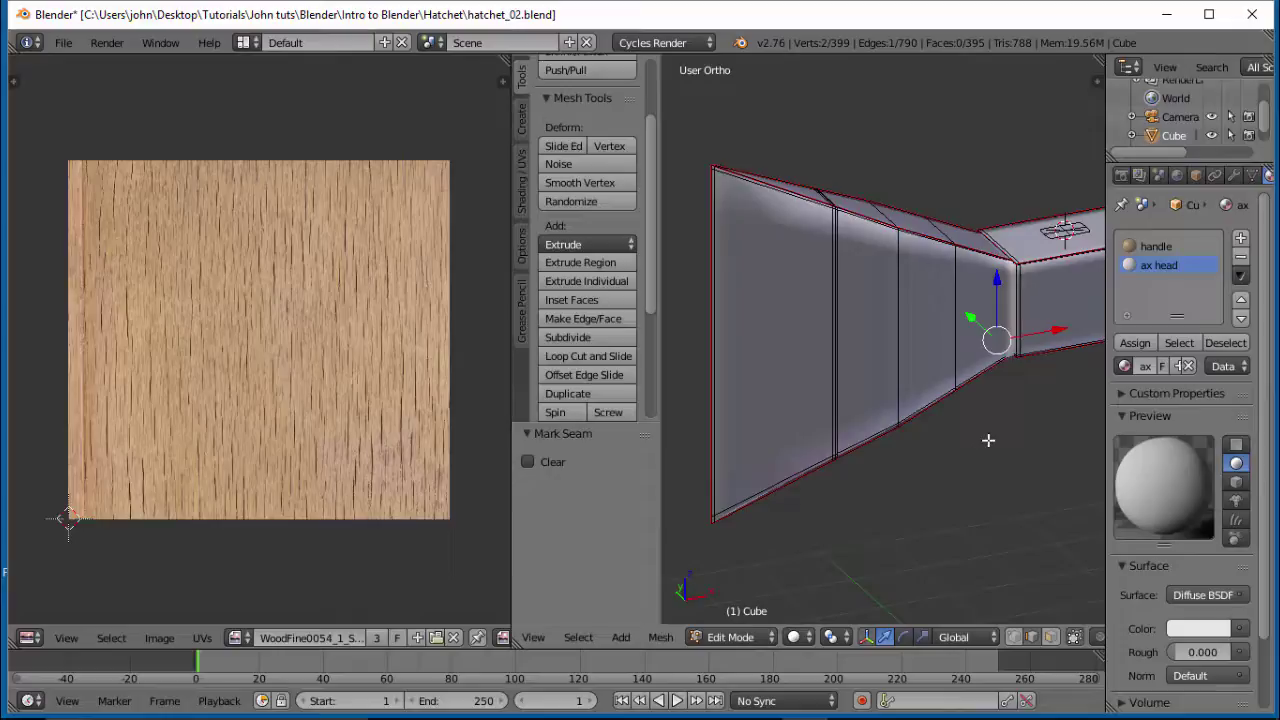
Select the whole ax head and unwrap it along its seams.
key(a)
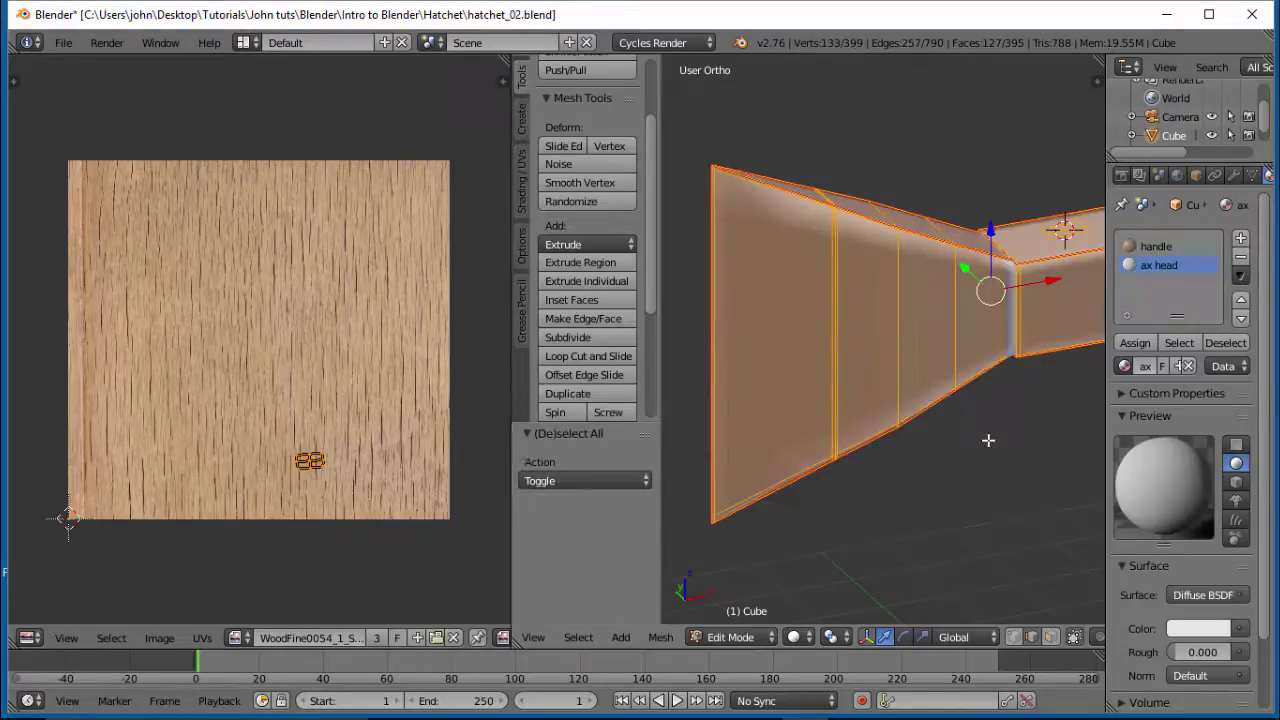
scroll(996, 424, down, 2)
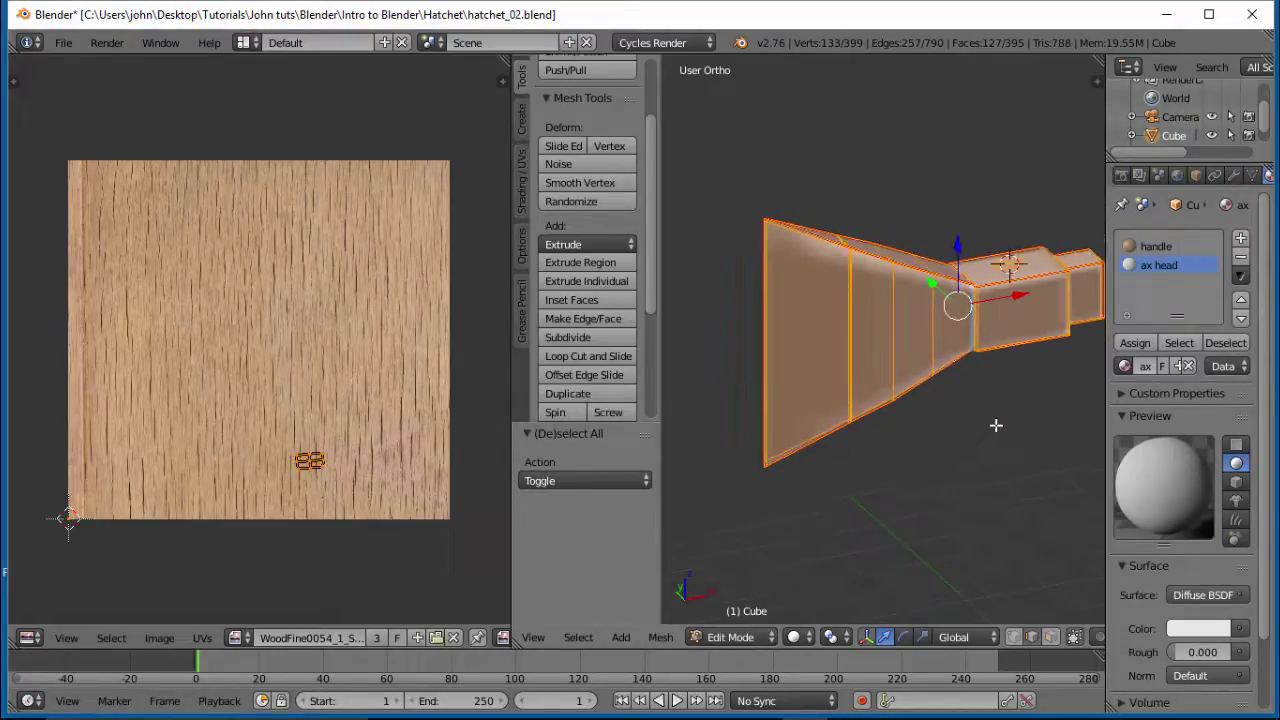
key(u)
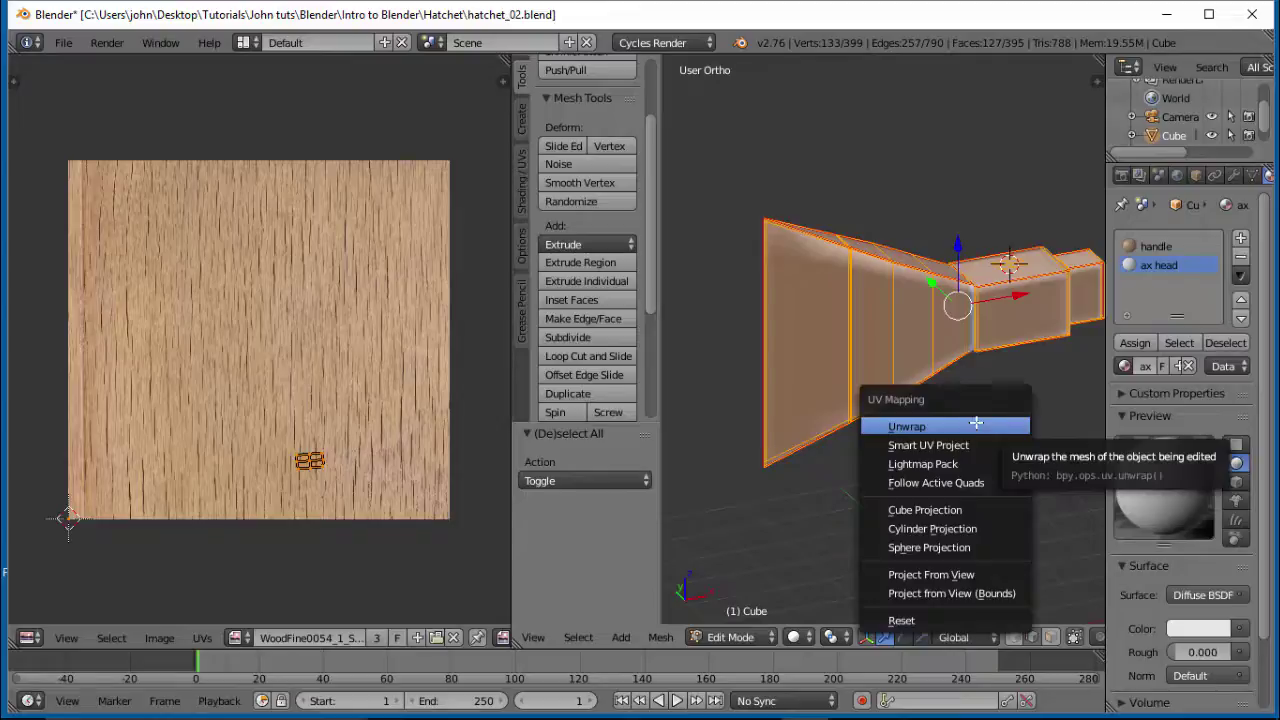
click(971, 422)
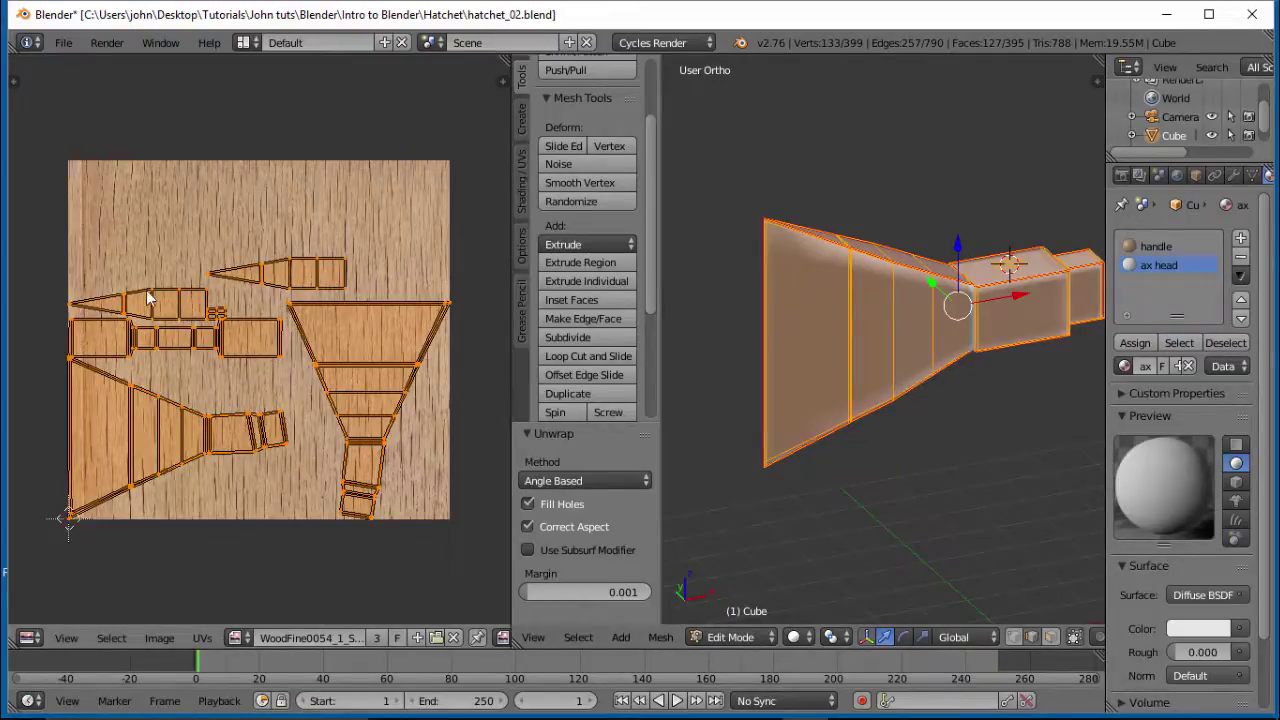
scroll(374, 434, down, 1)
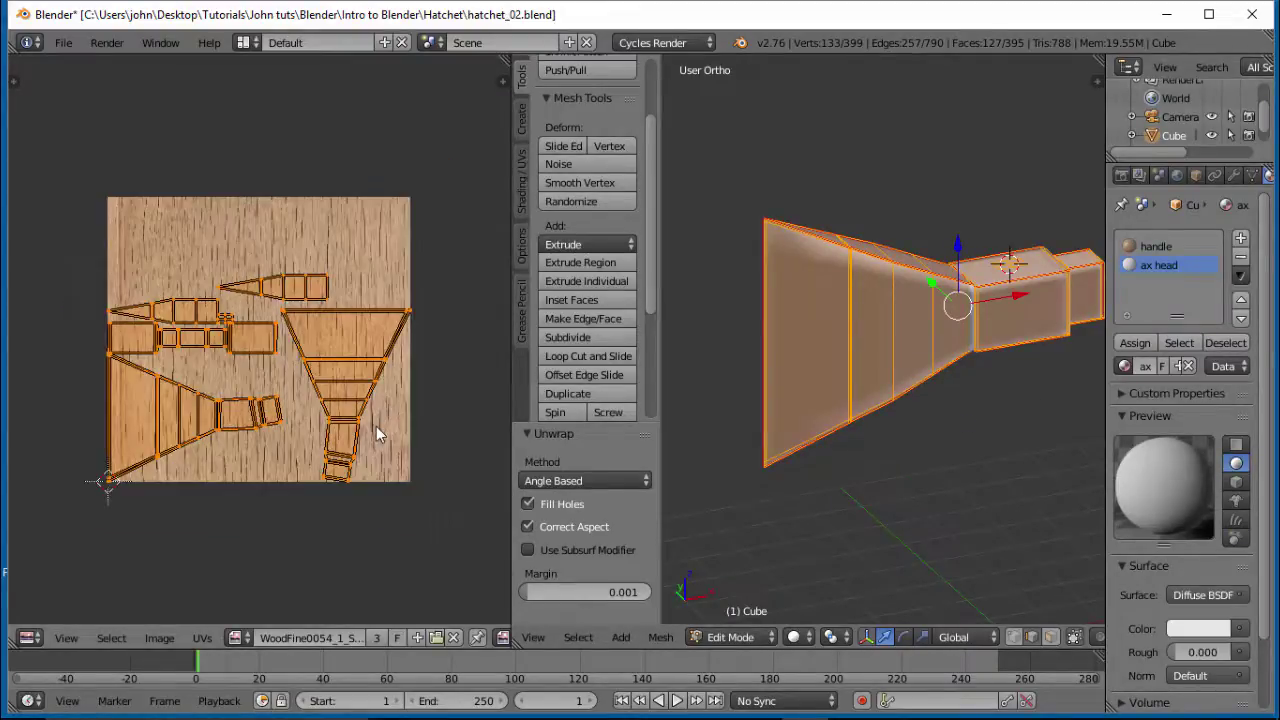
scroll(378, 425, up, 1)
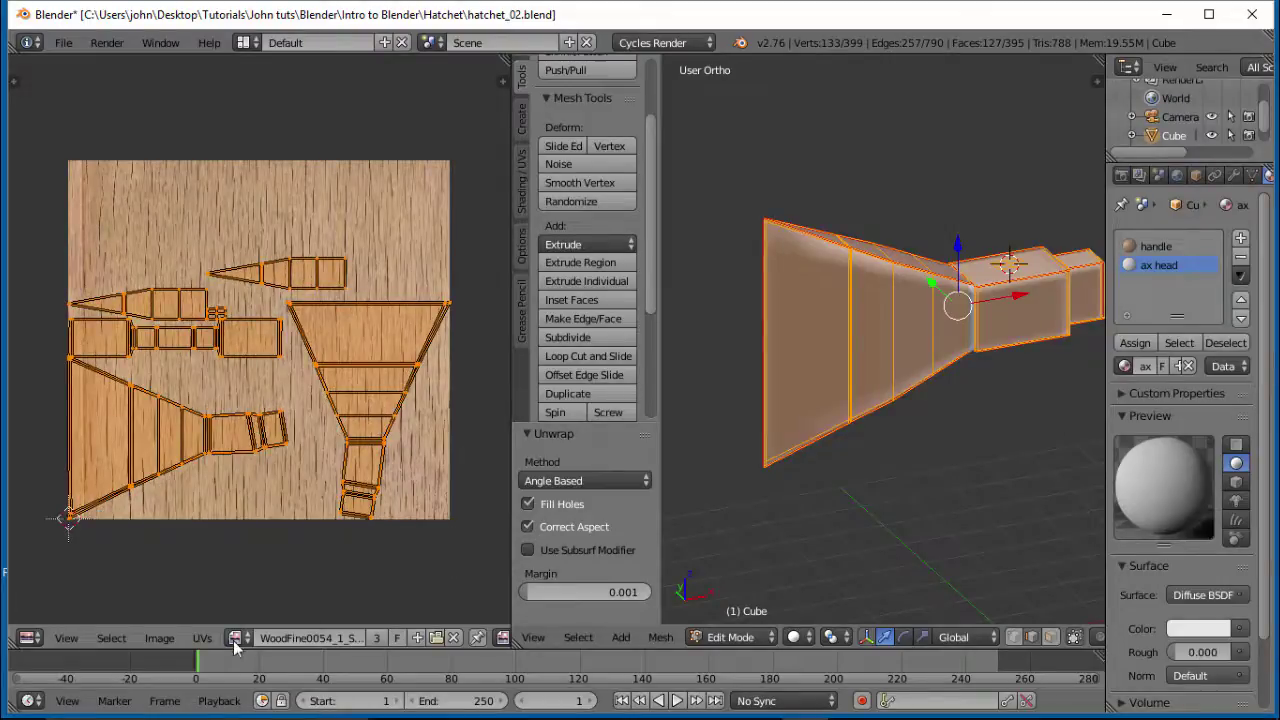
Select the funnel-shaped UV island and rotate it 90 degrees.
right_click(436, 311)
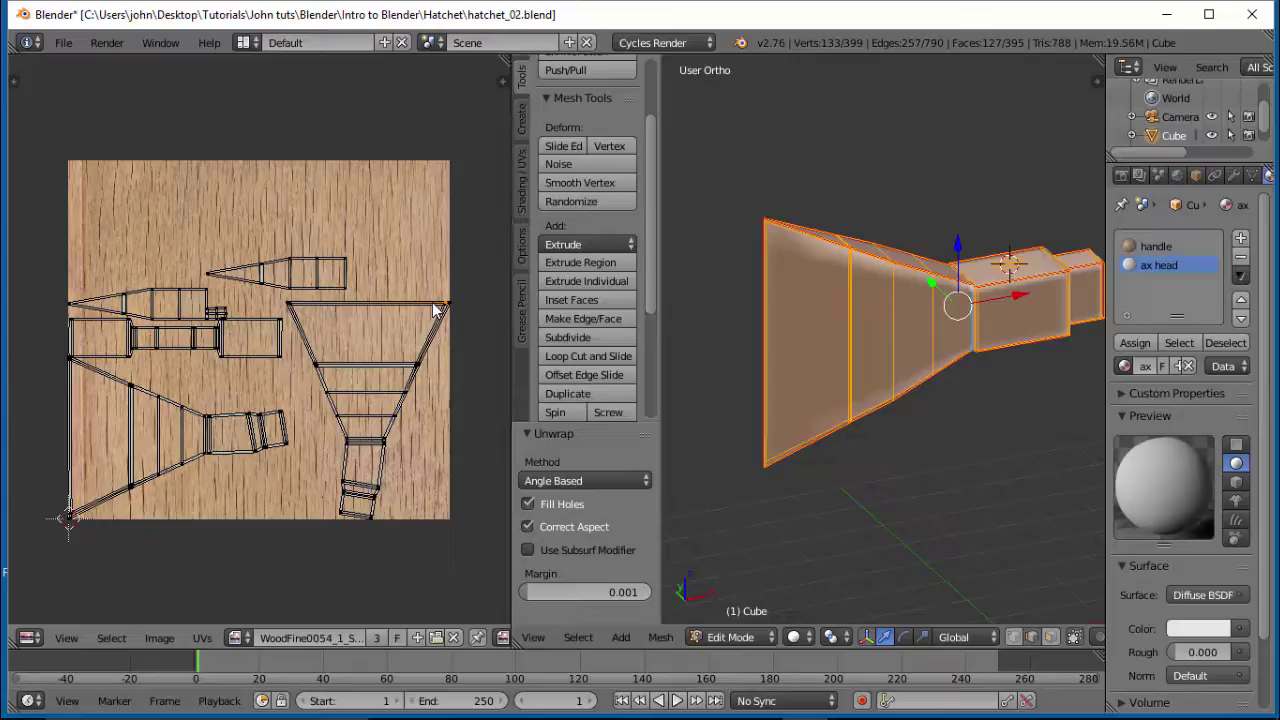
key(ctrl+l)
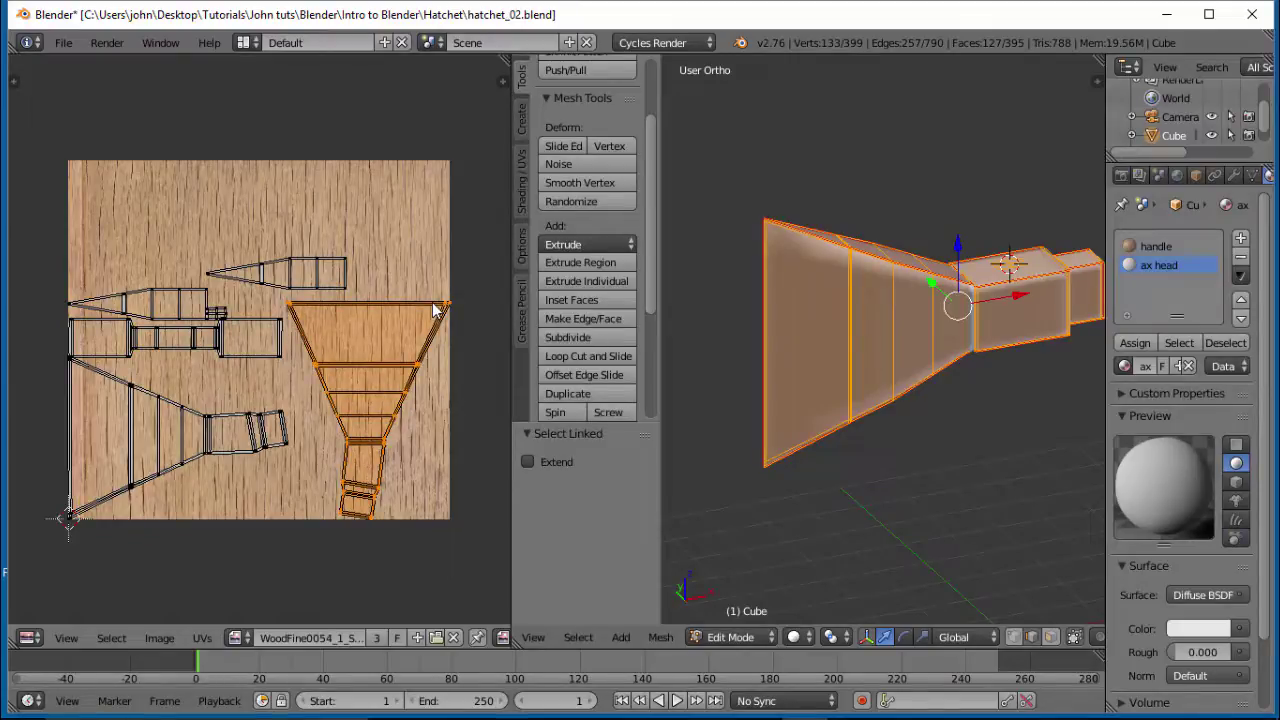
key(r)
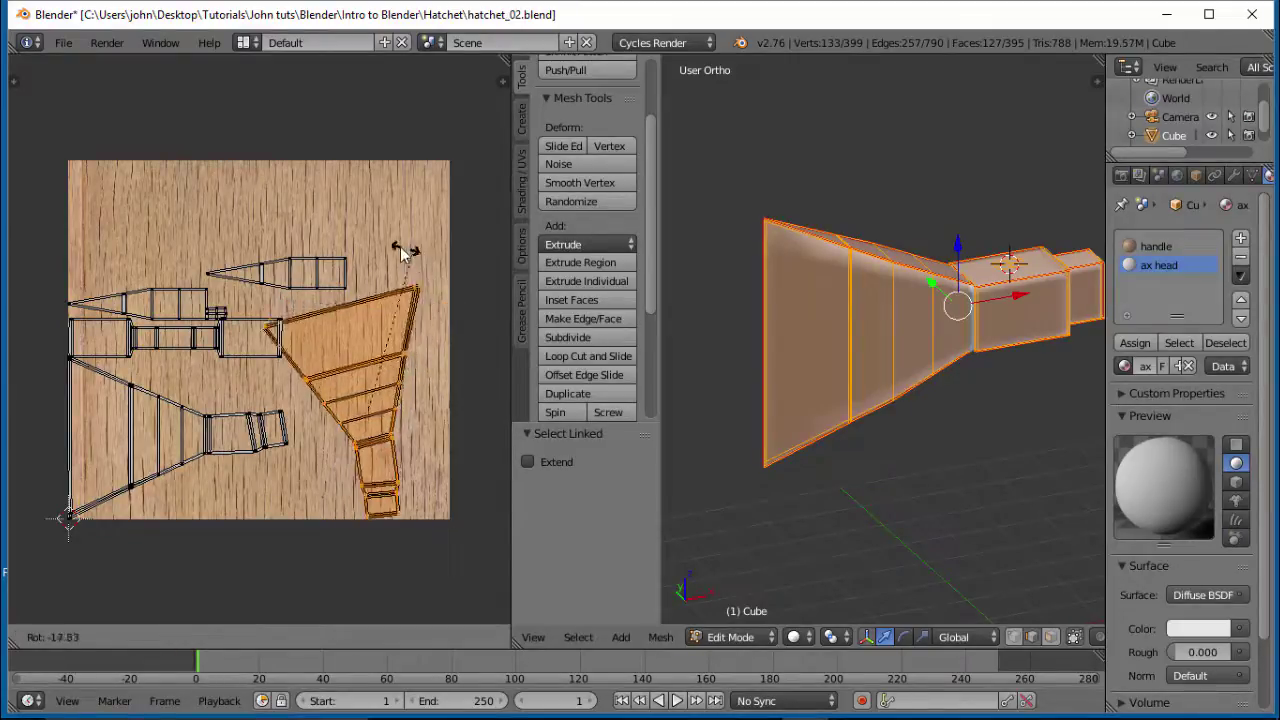
text(90)
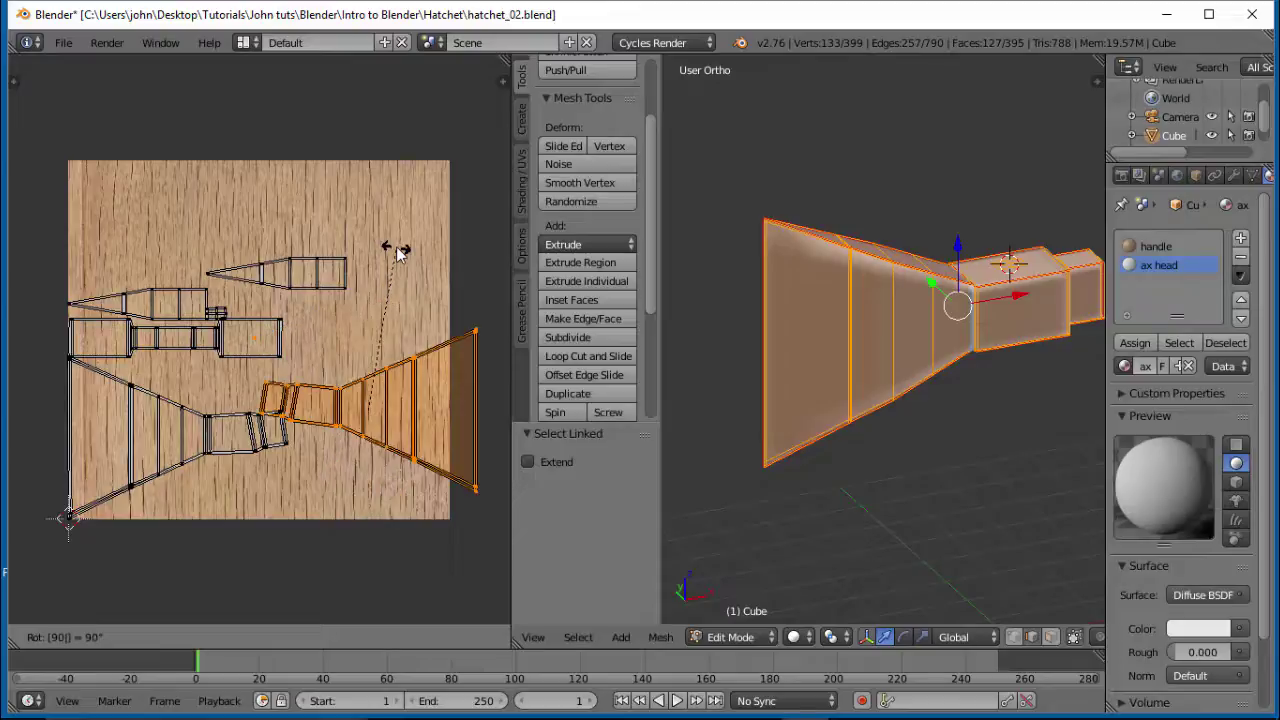
key(Return)
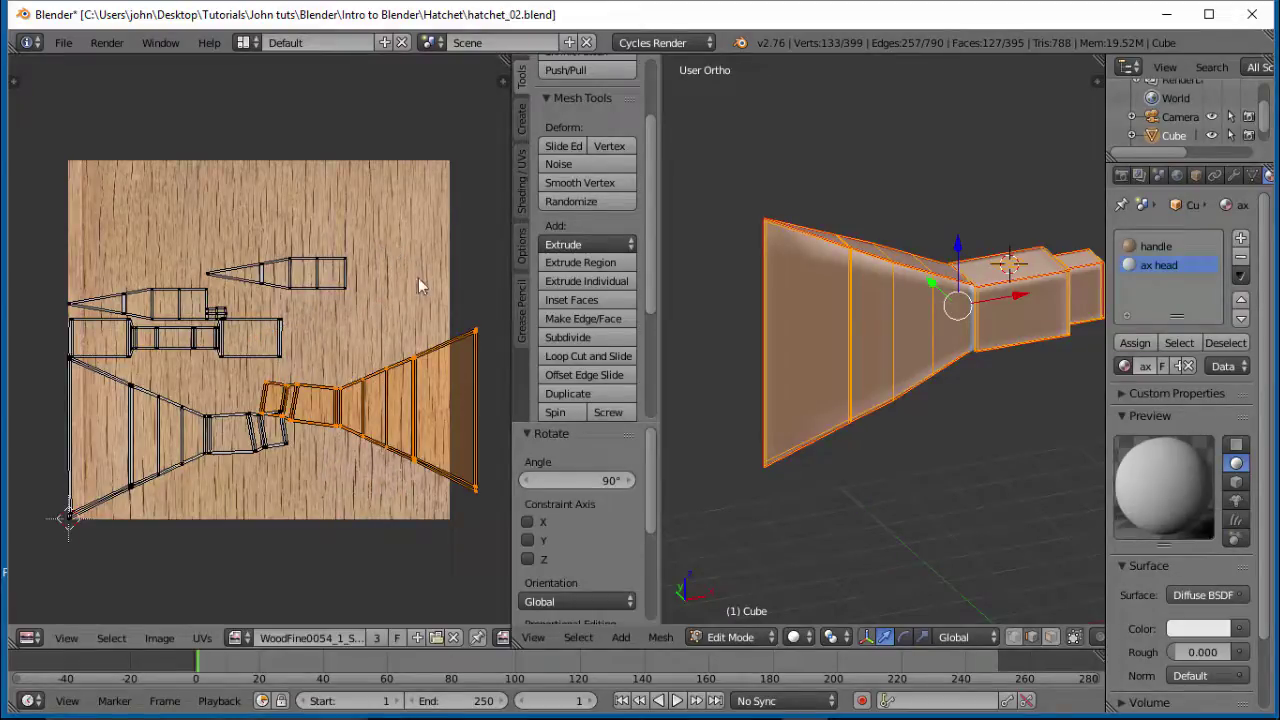
Move the UV island into place, then load MetalBare0084_1_S.jpg as the image, fitted to view.
key(g)
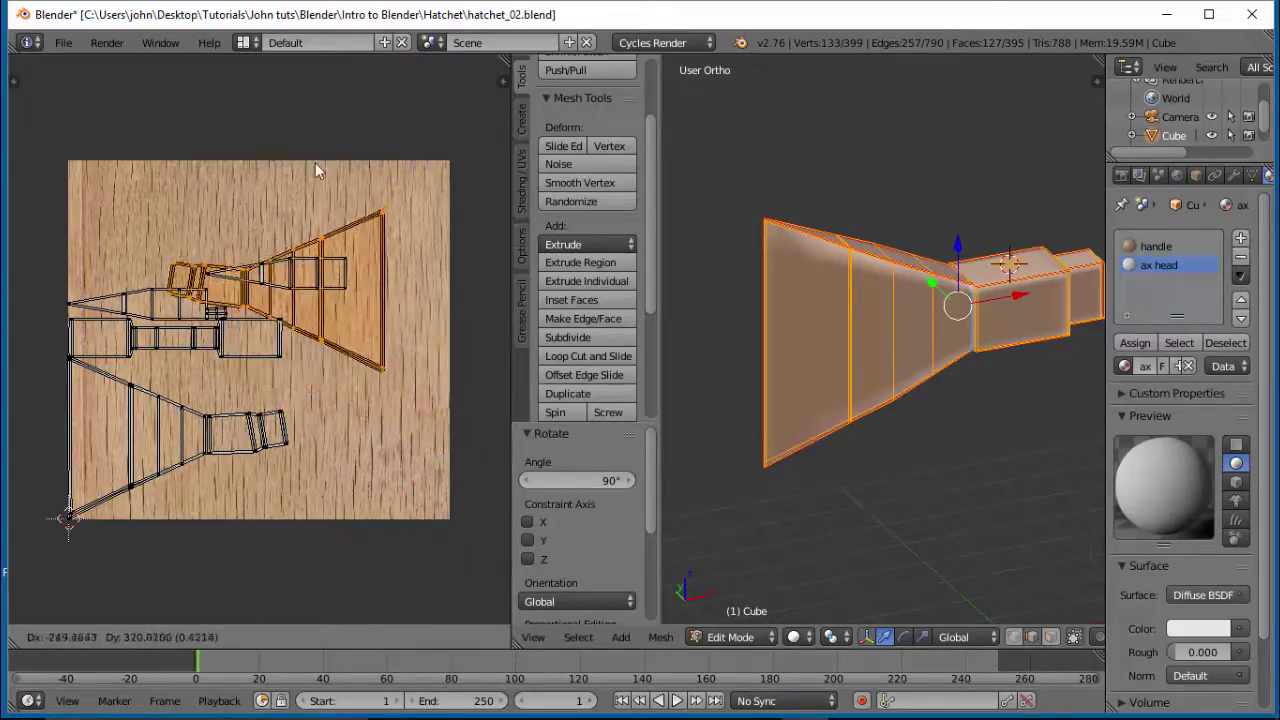
click(301, 180)
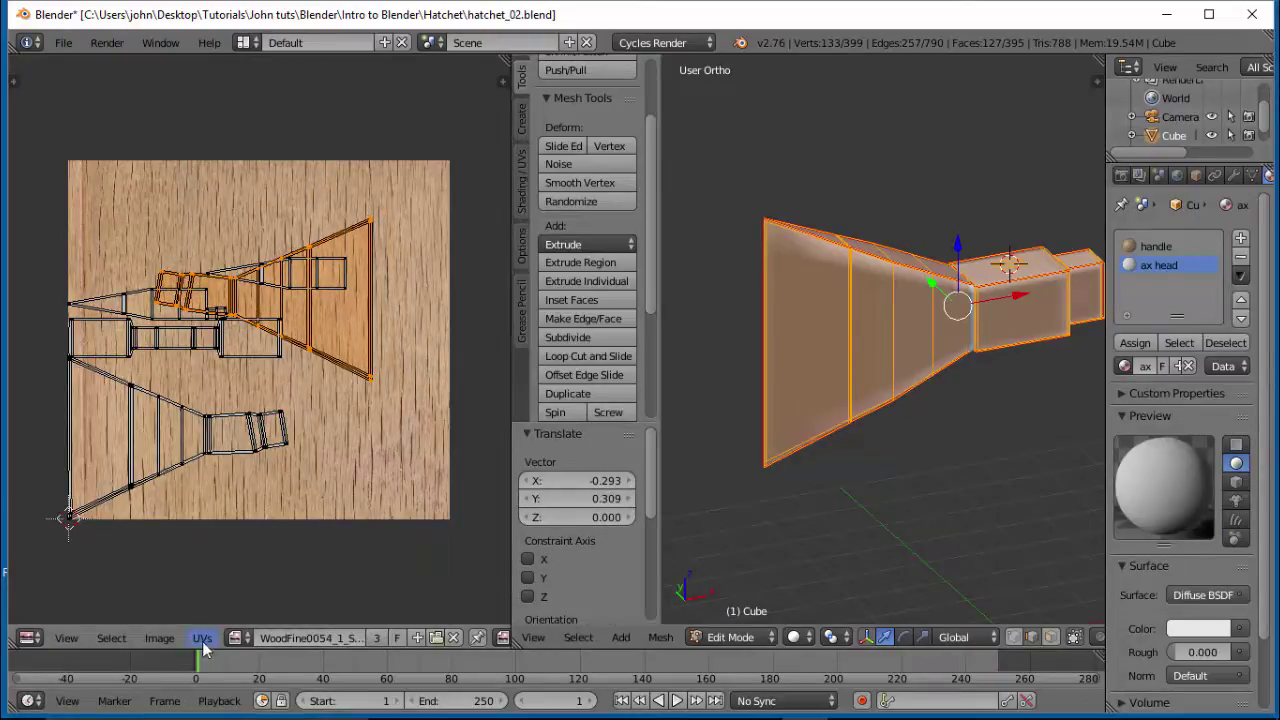
click(437, 637)
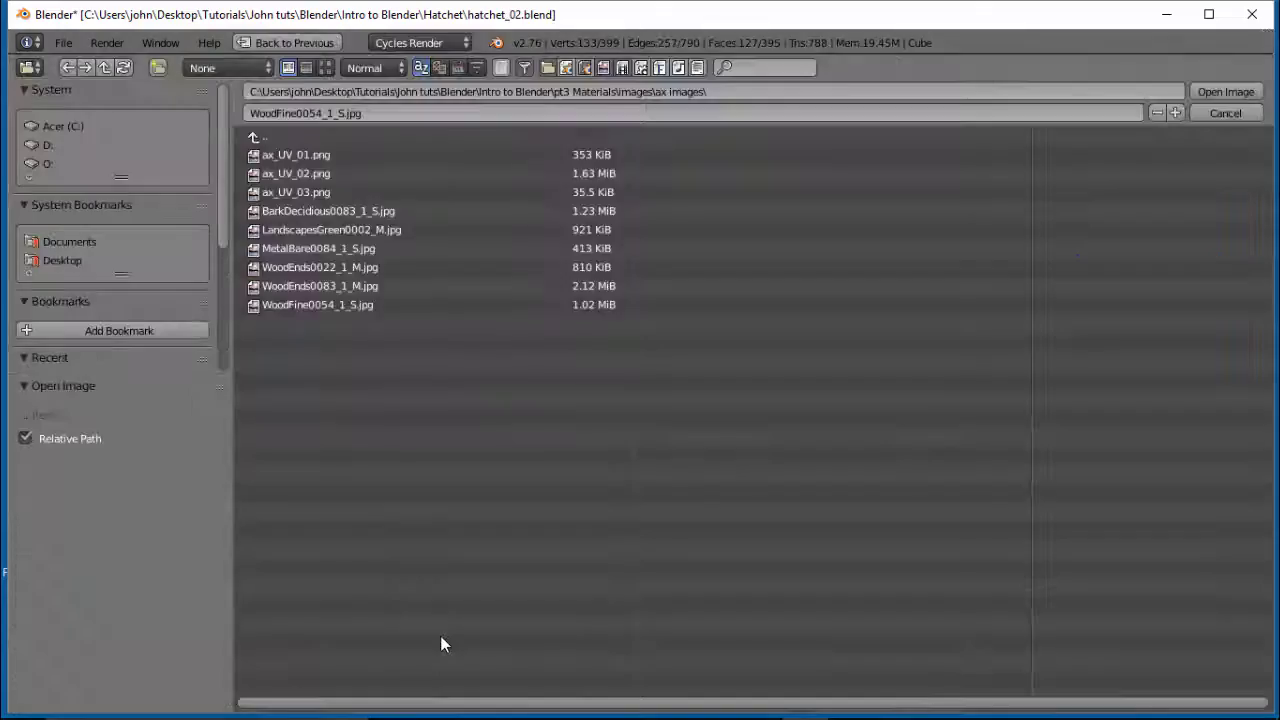
click(309, 248)
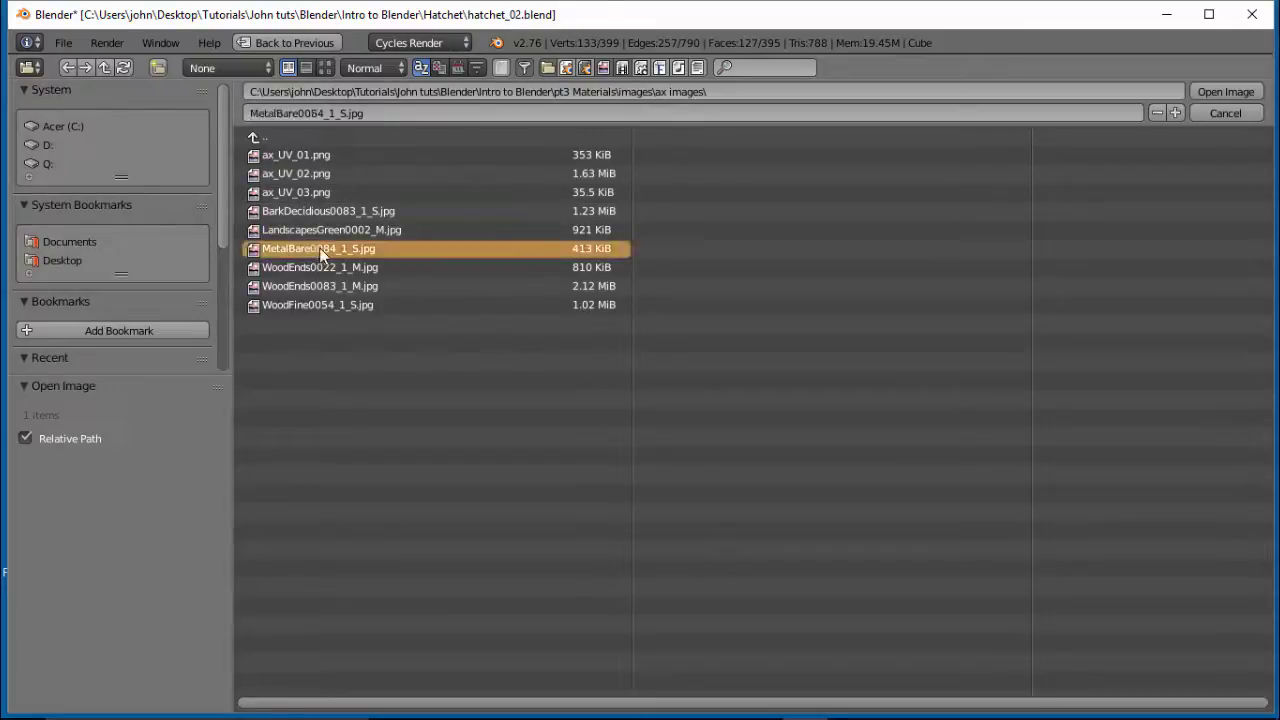
click(1224, 92)
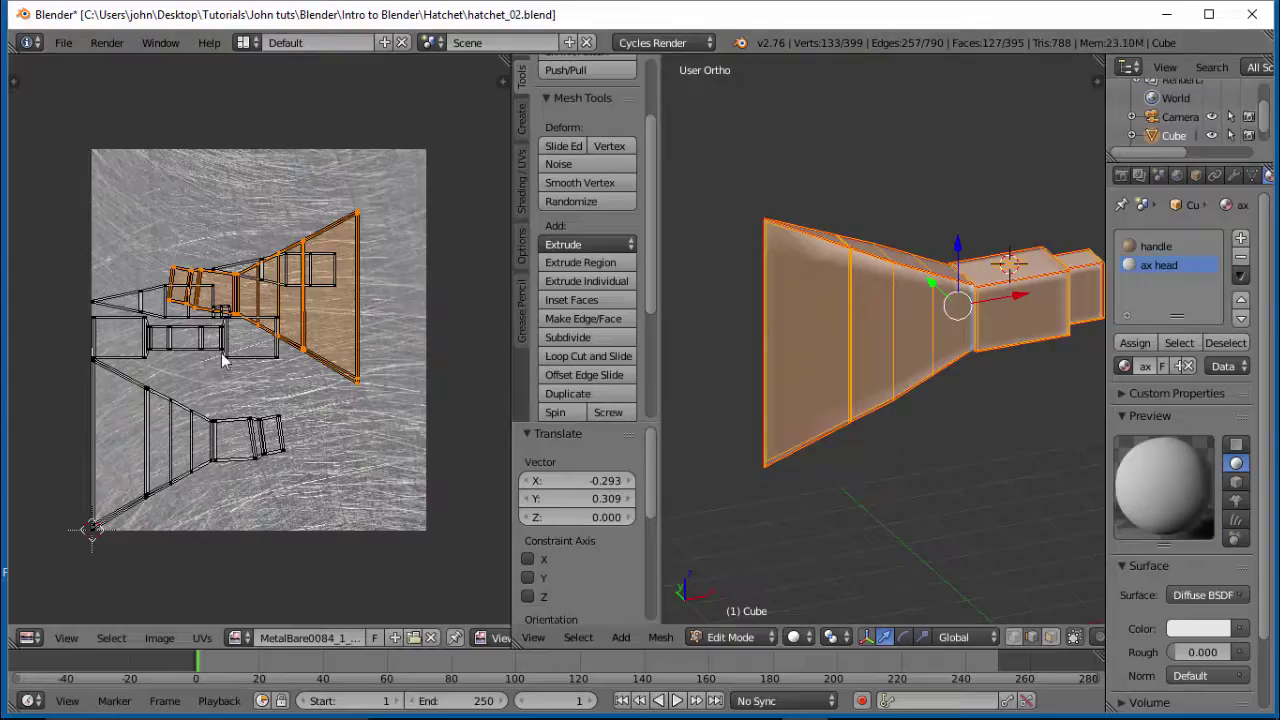
scroll(285, 320, up, 4)
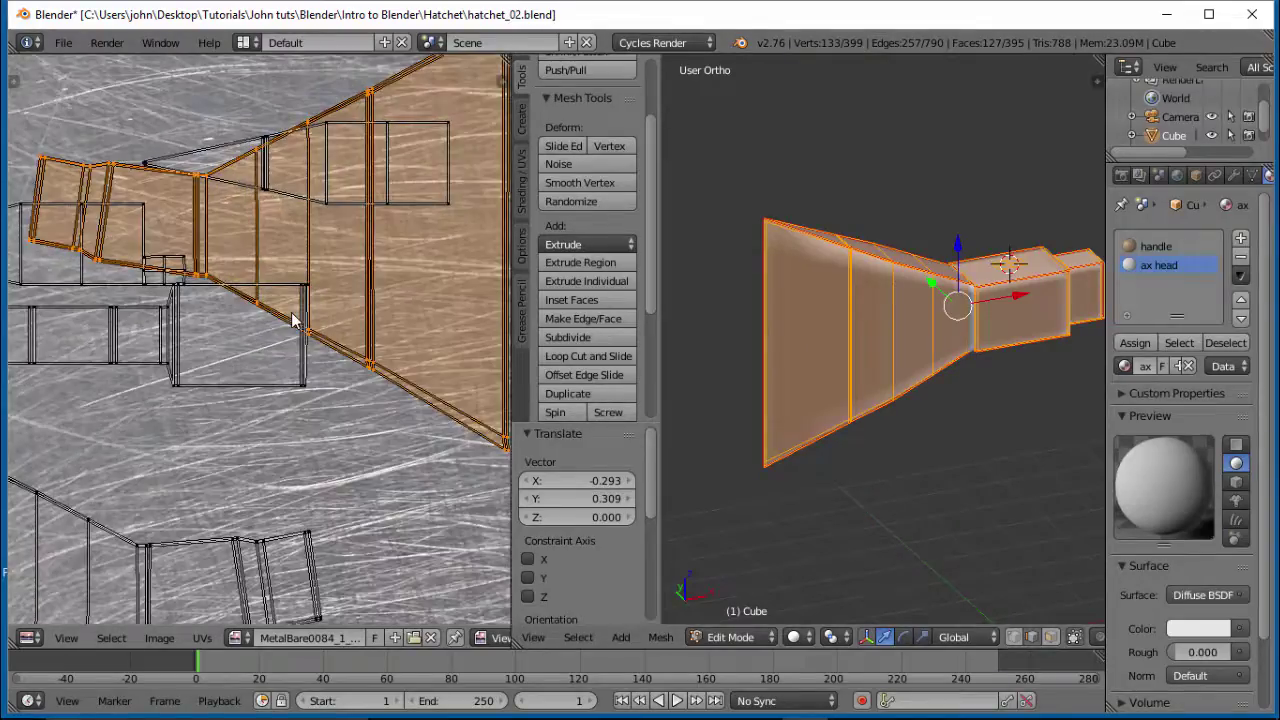
key(Home)
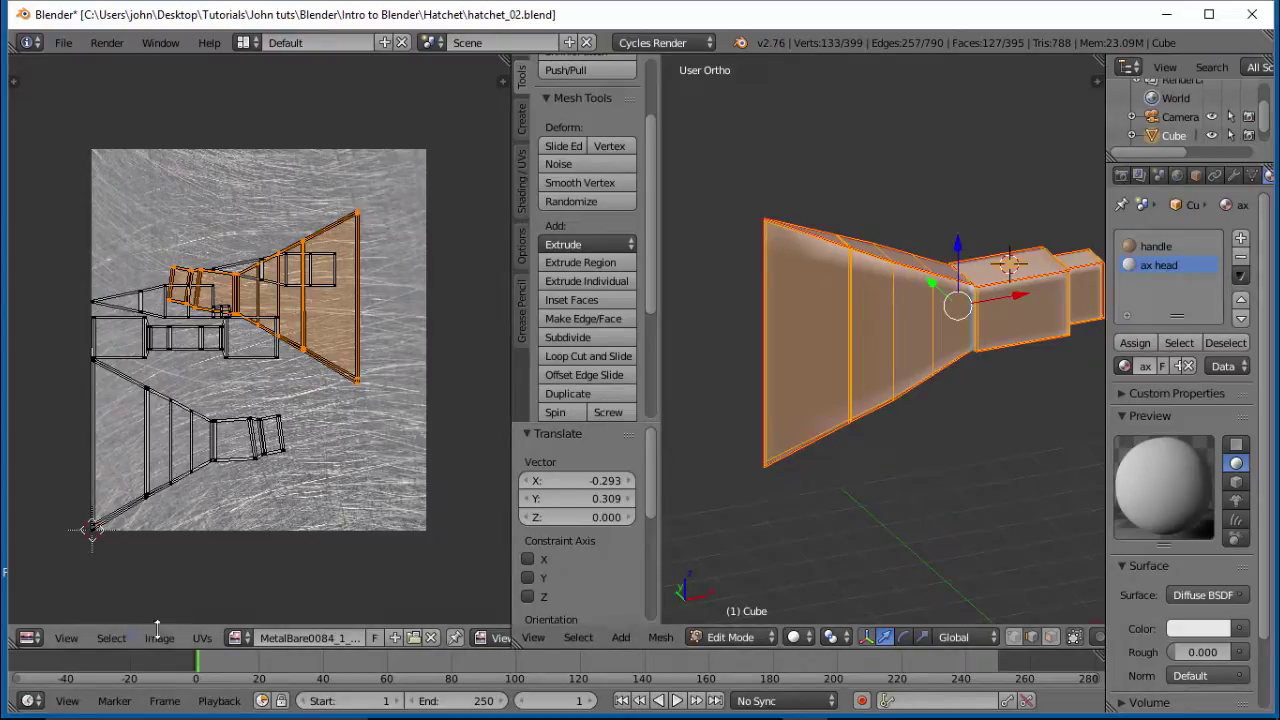
Switch the left area to the Node Editor.
click(28, 638)
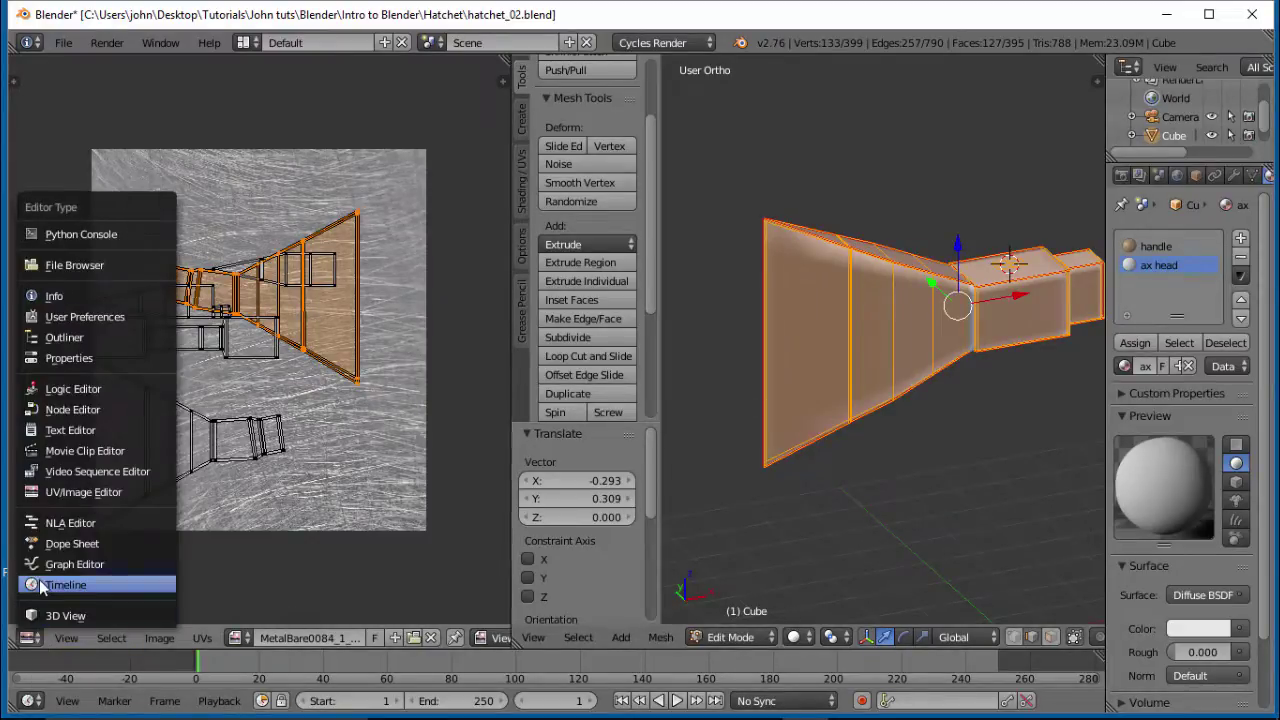
click(78, 410)
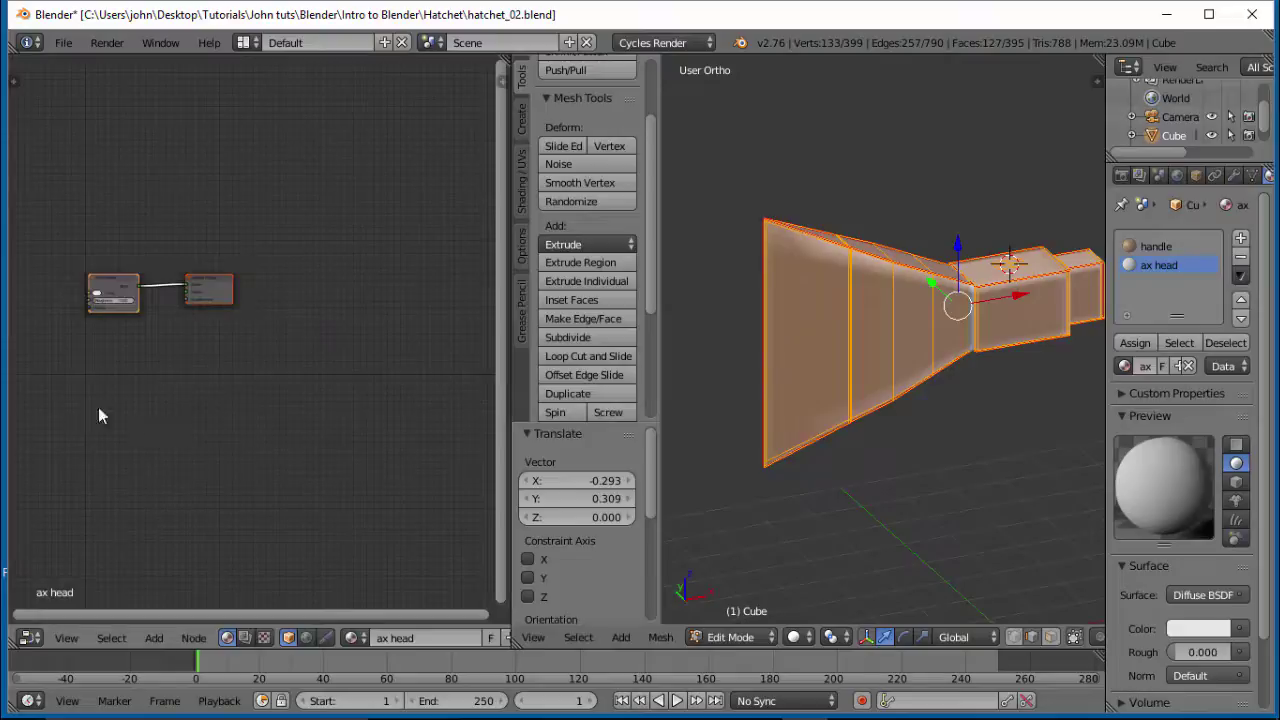
scroll(237, 396, up, 1)
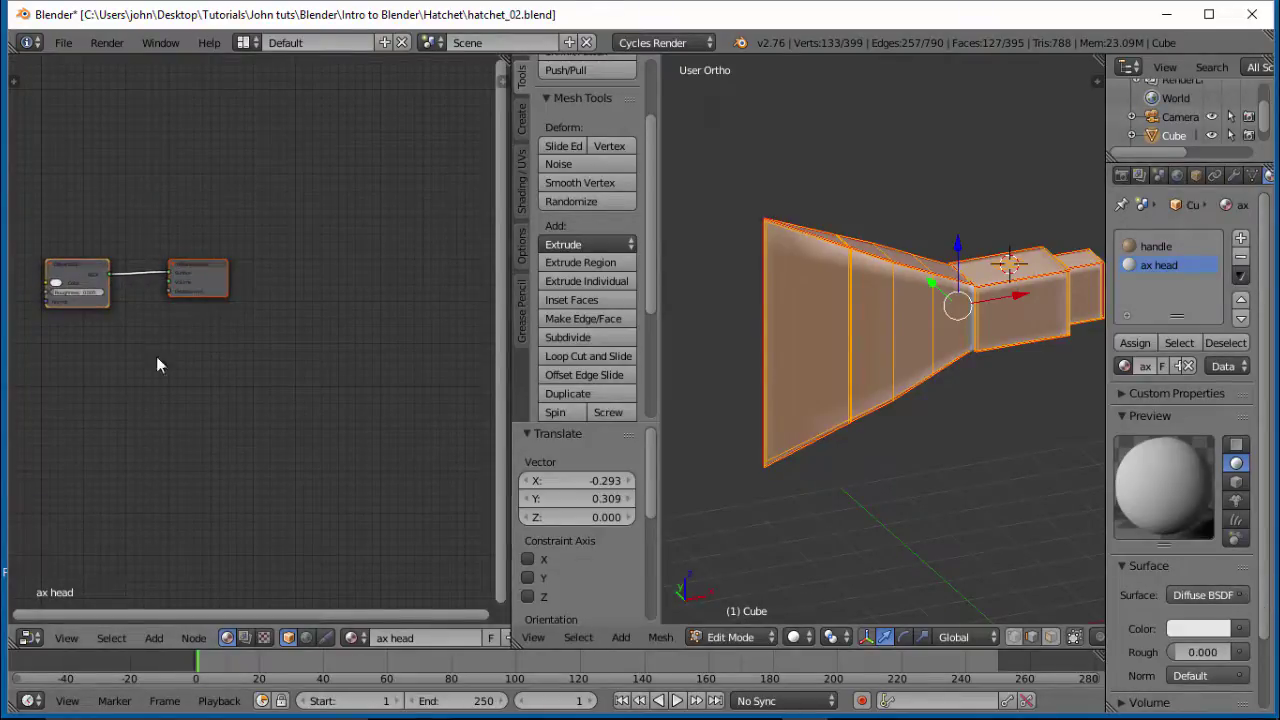
Set the ax head surface to Glossy BSDF, spread out the nodes, and preview in Rendered shading.
click(1234, 600)
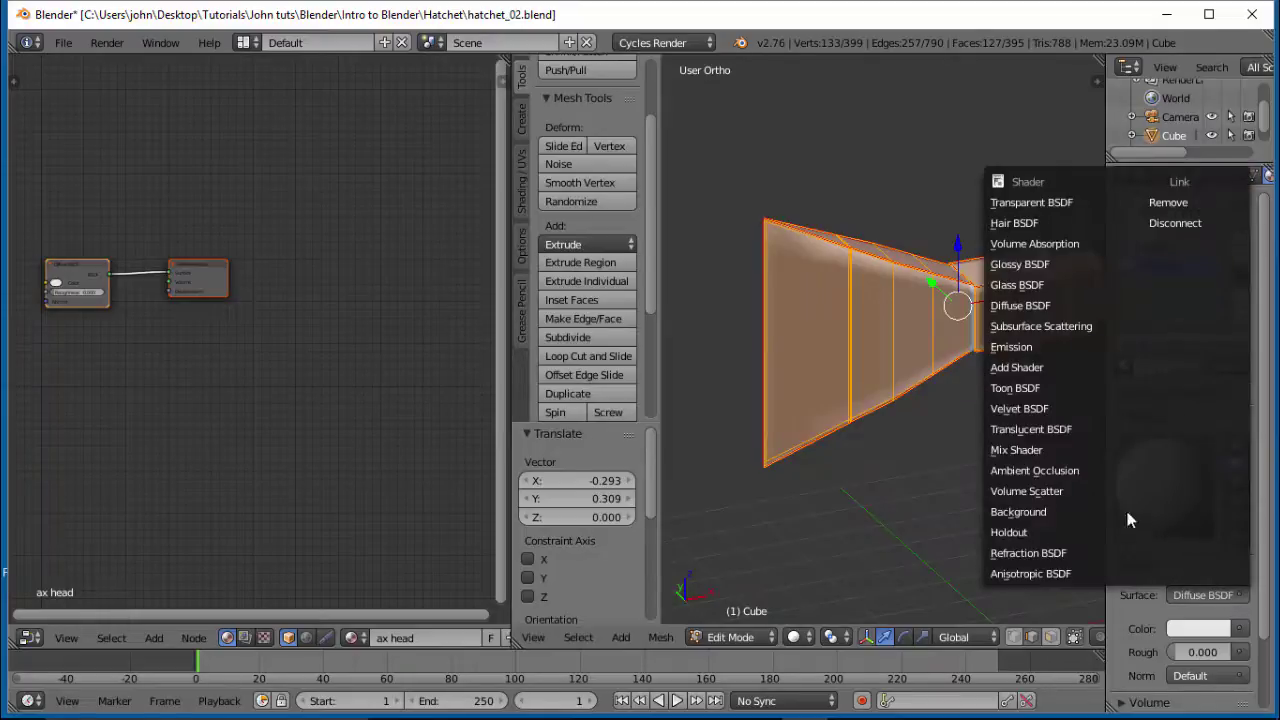
click(1045, 265)
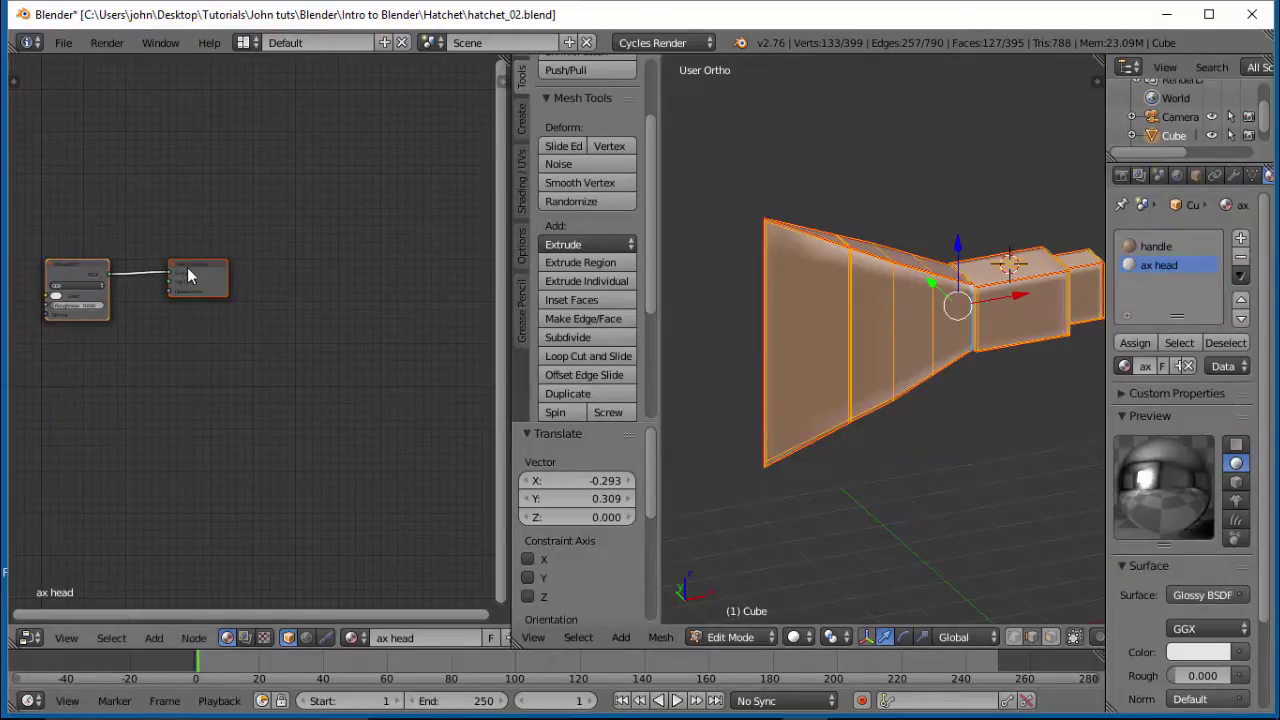
drag(187, 266, 357, 268)
drag(77, 264, 197, 265)
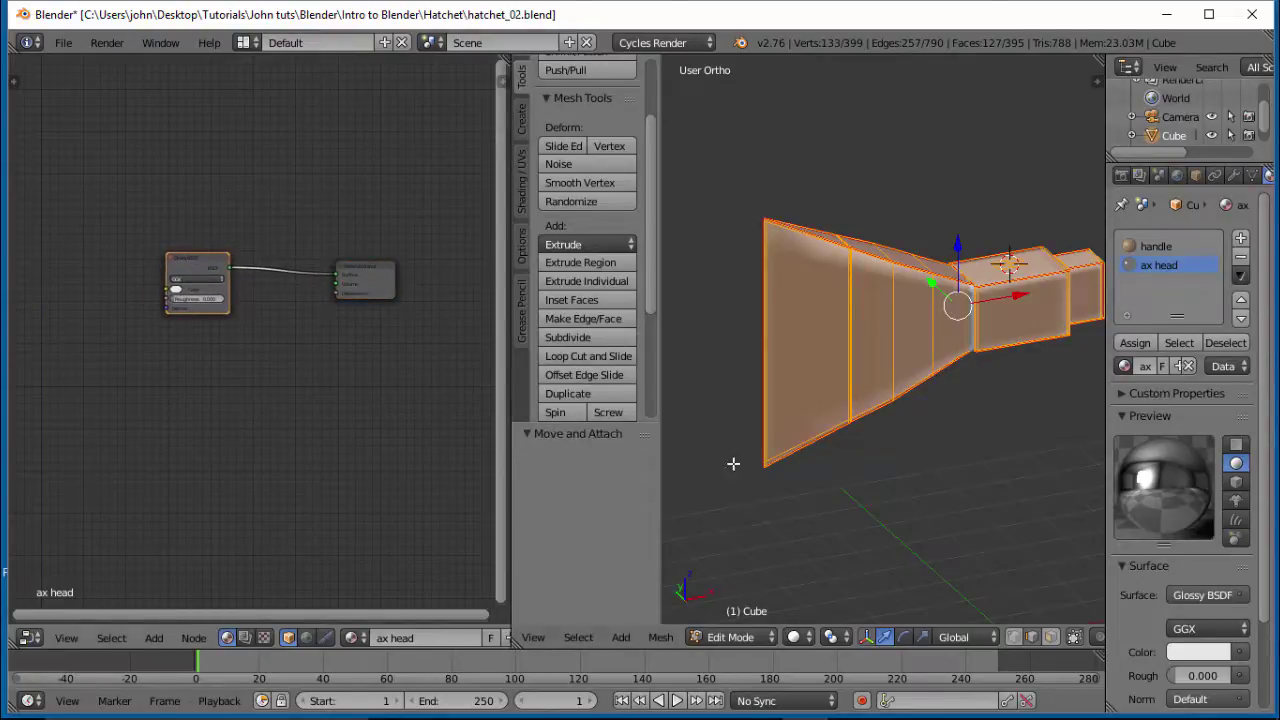
click(806, 640)
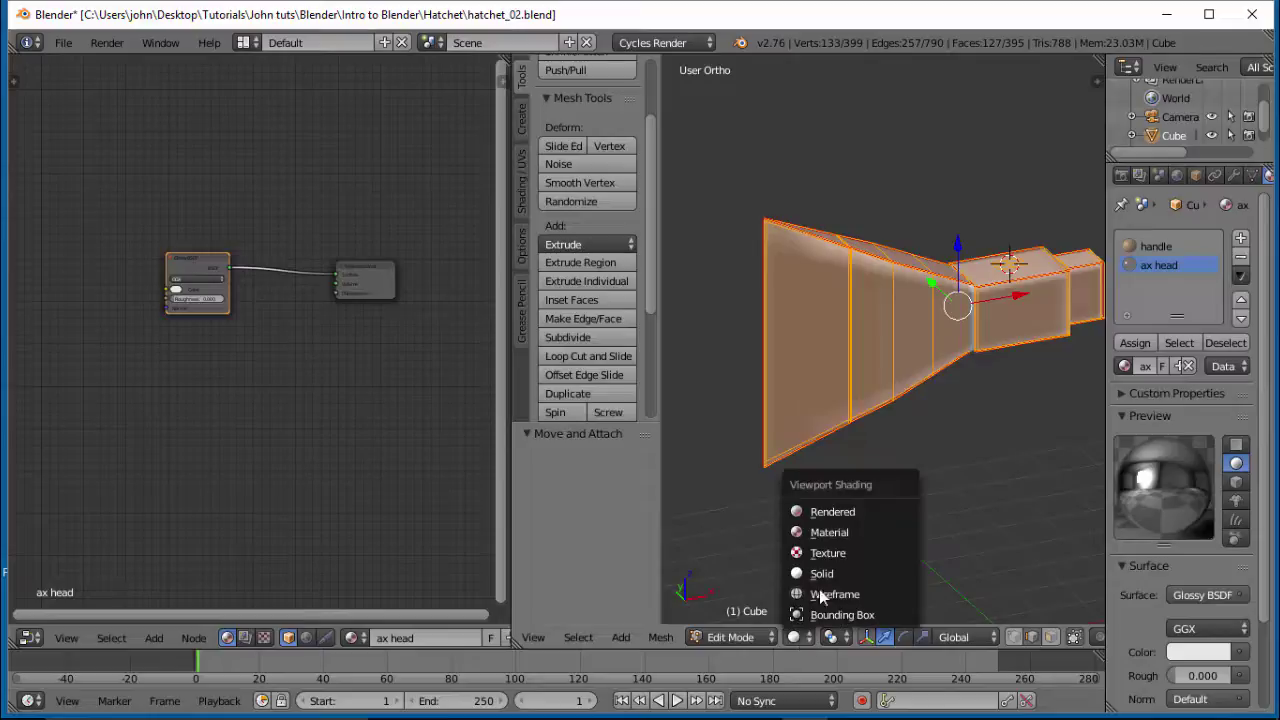
click(835, 512)
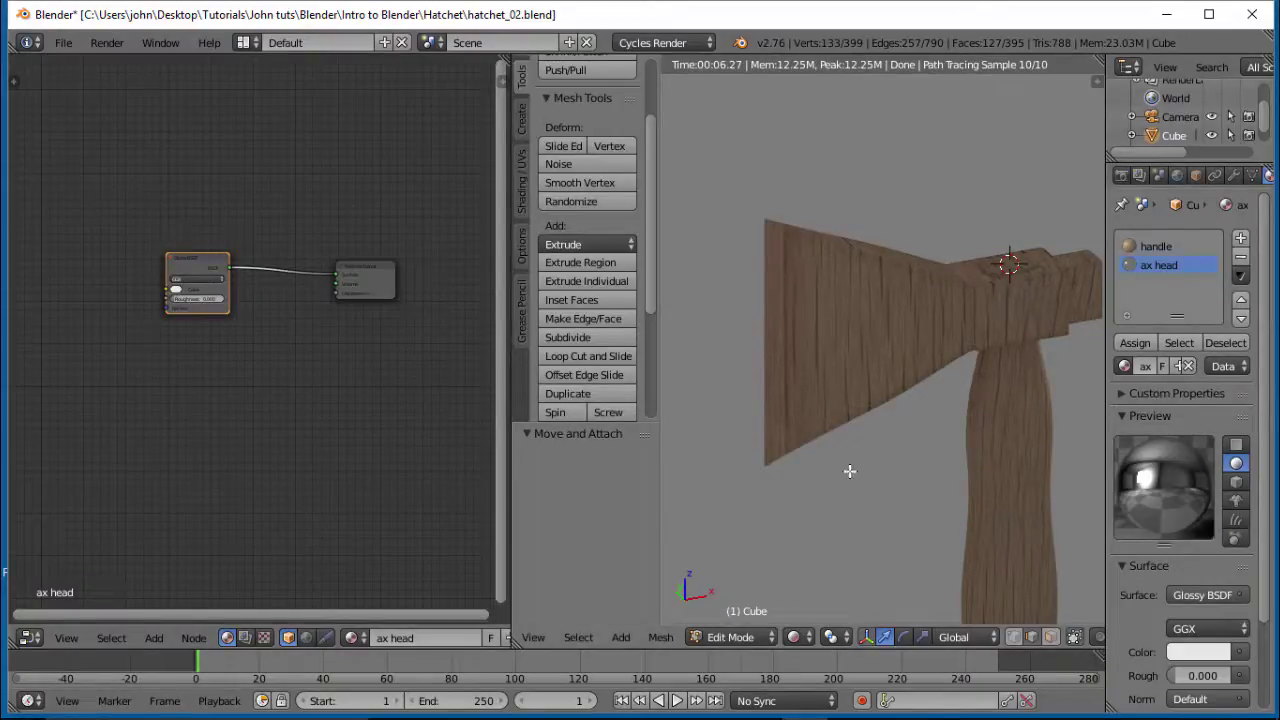
Back in Solid shading, assign the ax head material to the head faces, then inspect it rendered.
key(shift+z)
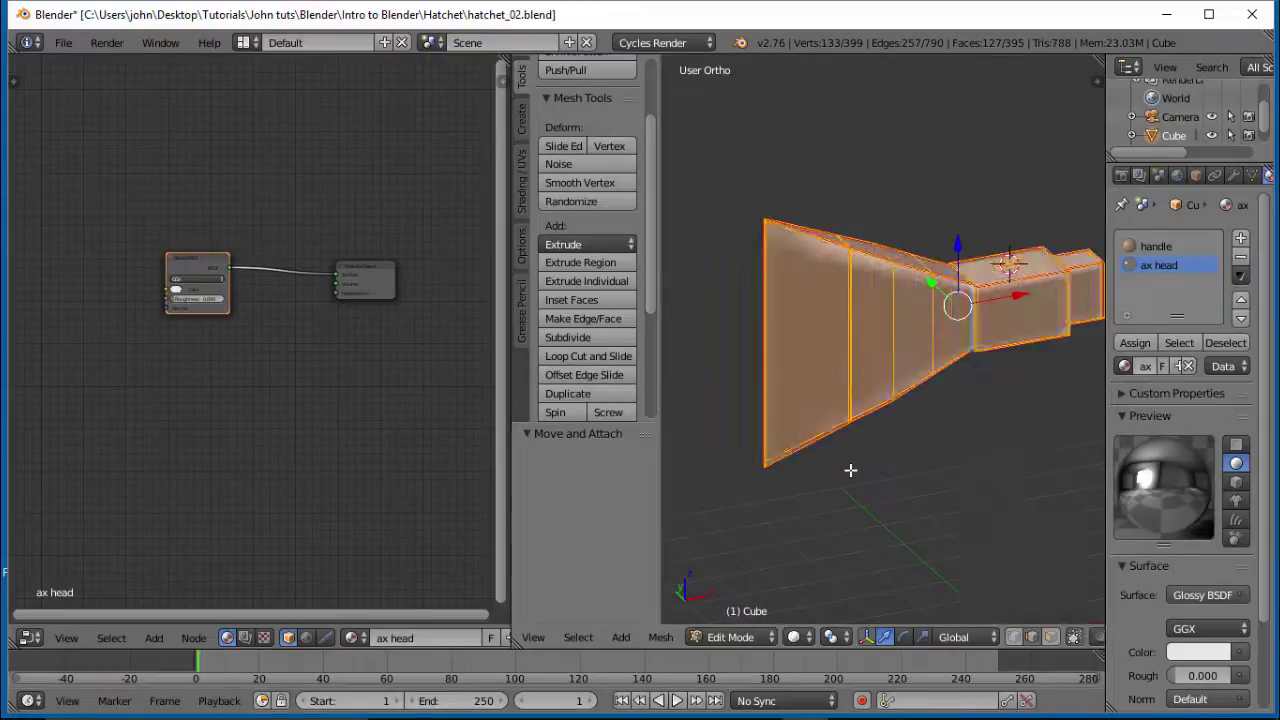
click(1137, 342)
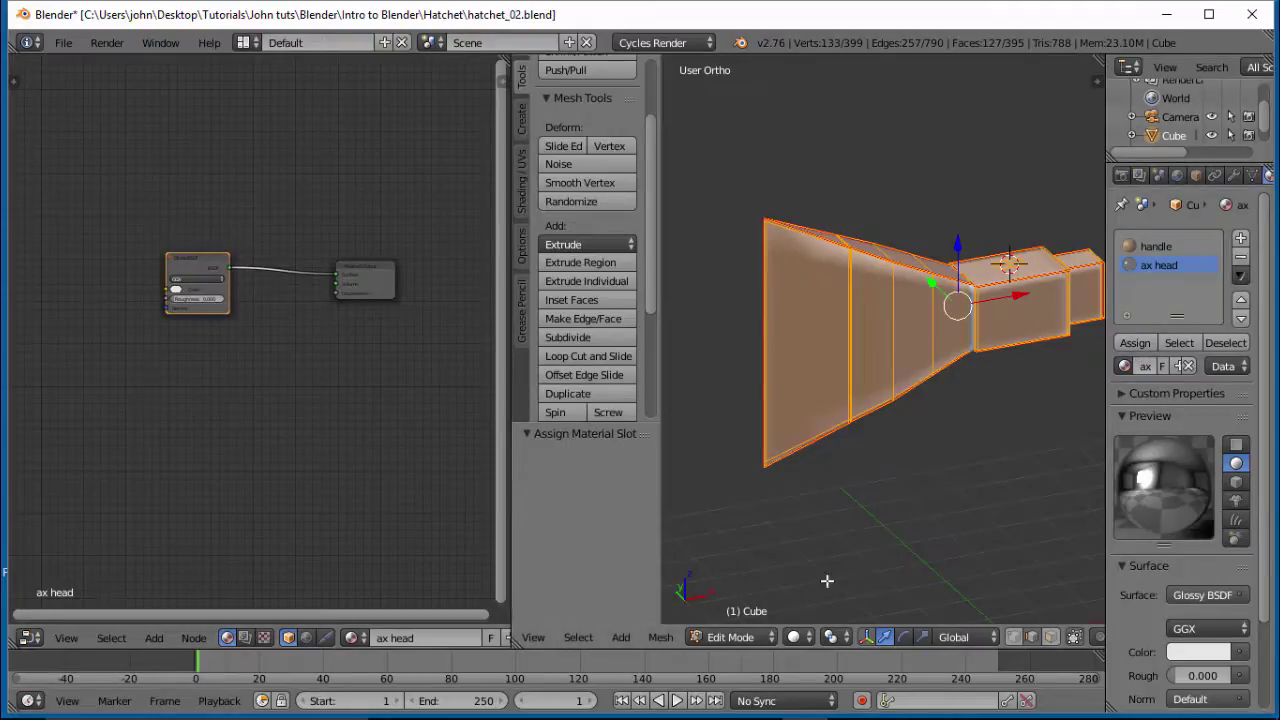
click(830, 637)
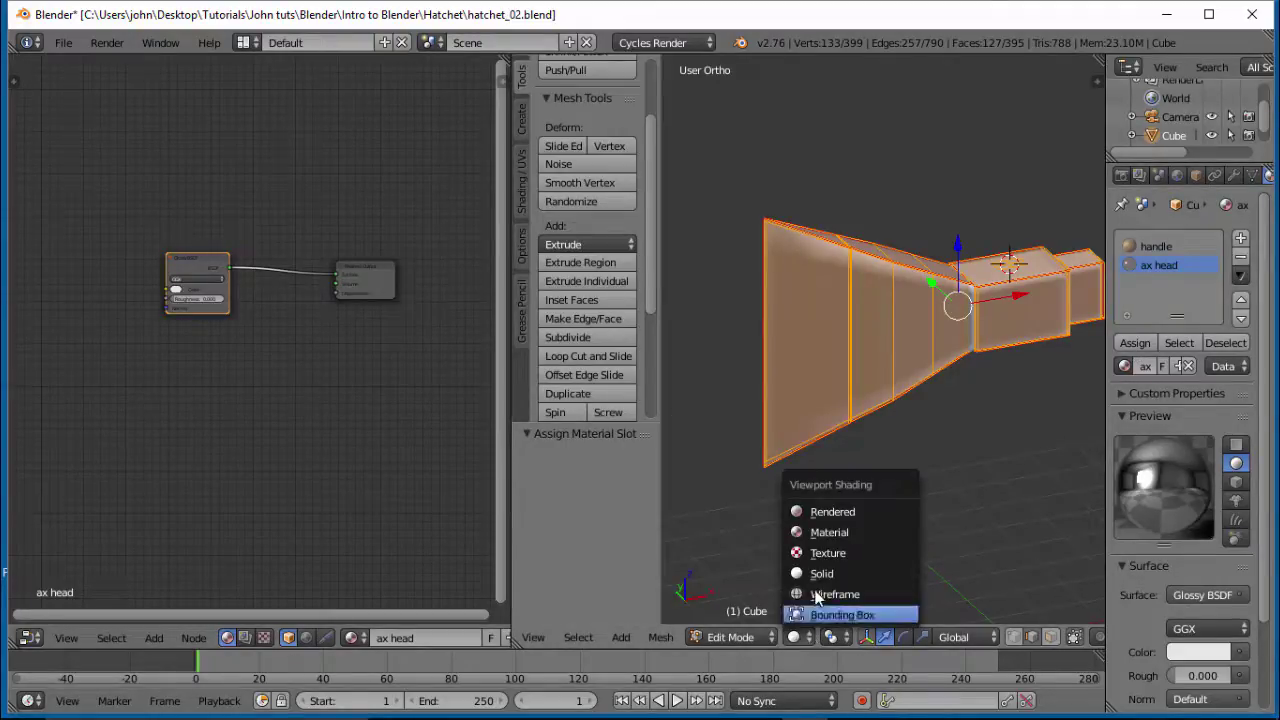
click(827, 514)
scroll(966, 406, up, 3)
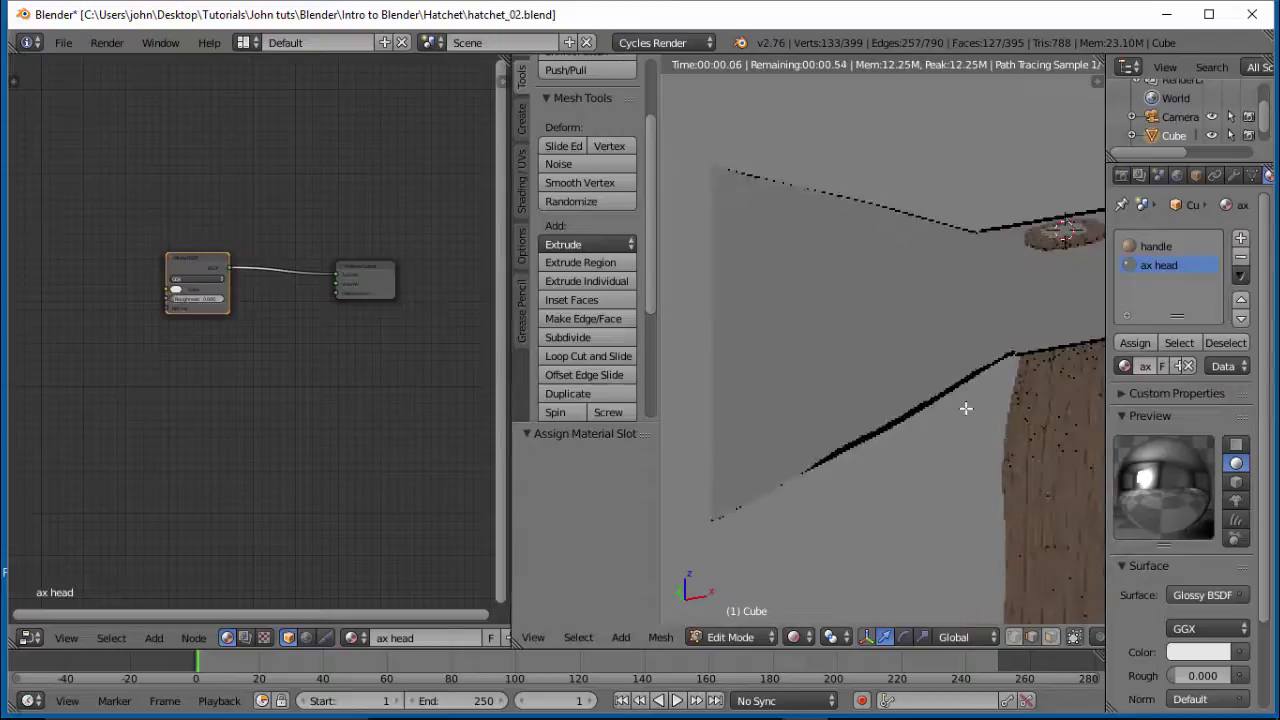
scroll(967, 410, down, 3)
mouse_move(967, 410)
middle_down()
mouse_move(825, 309)
mouse_move(877, 391)
mouse_move(952, 418)
middle_up()
scroll(950, 412, up, 5)
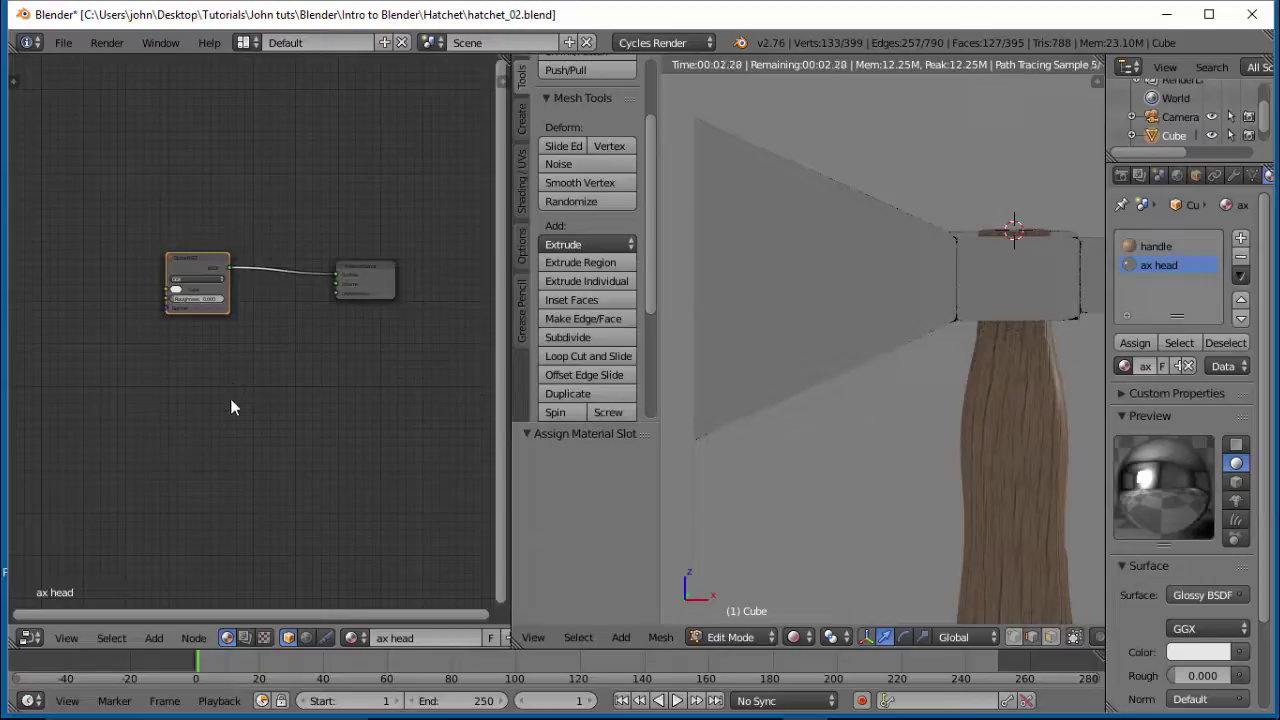
Nudge the Glossy BSDF node up and lower its colour value twice toward near-black grey.
click(190, 258)
drag(196, 256, 201, 224)
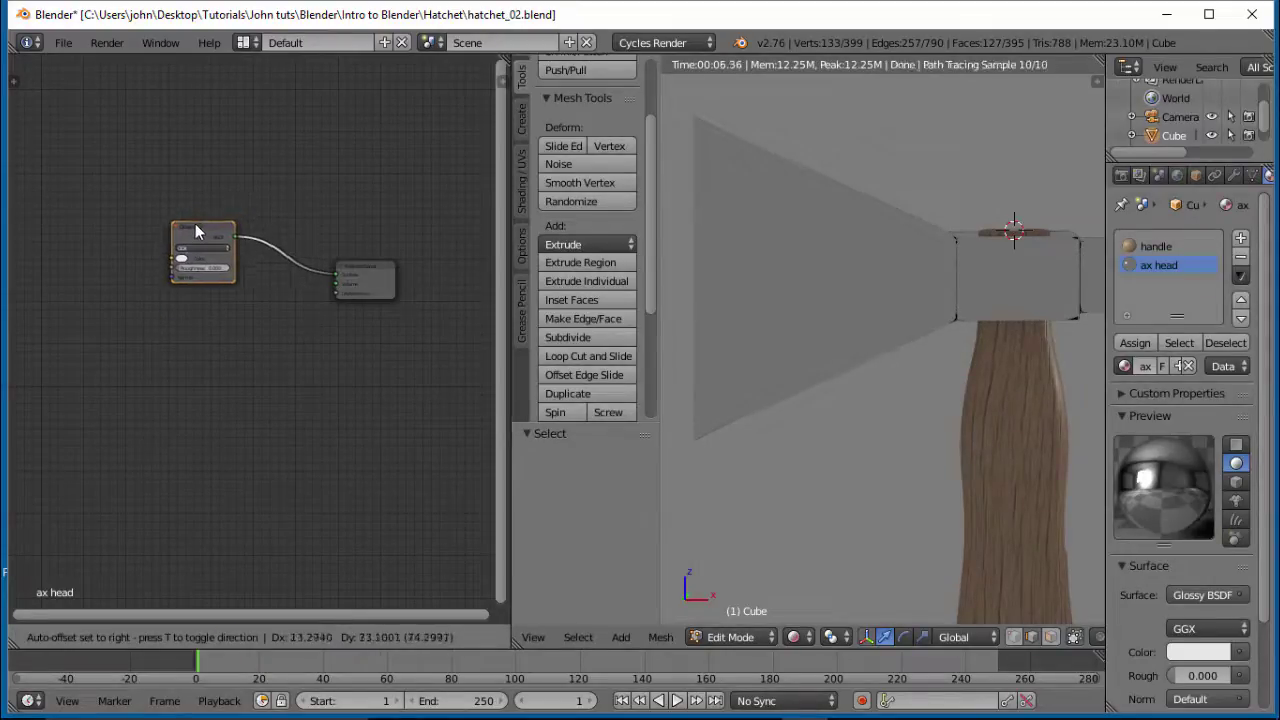
click(181, 261)
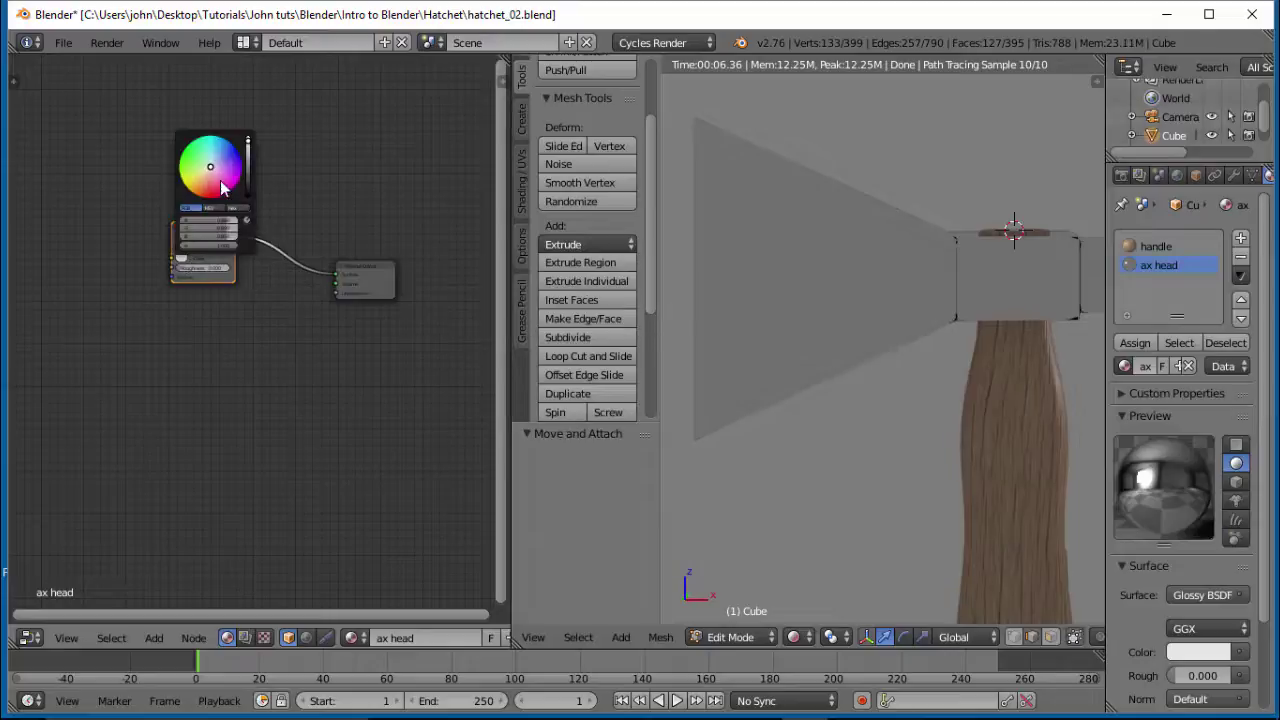
drag(248, 148, 248, 162)
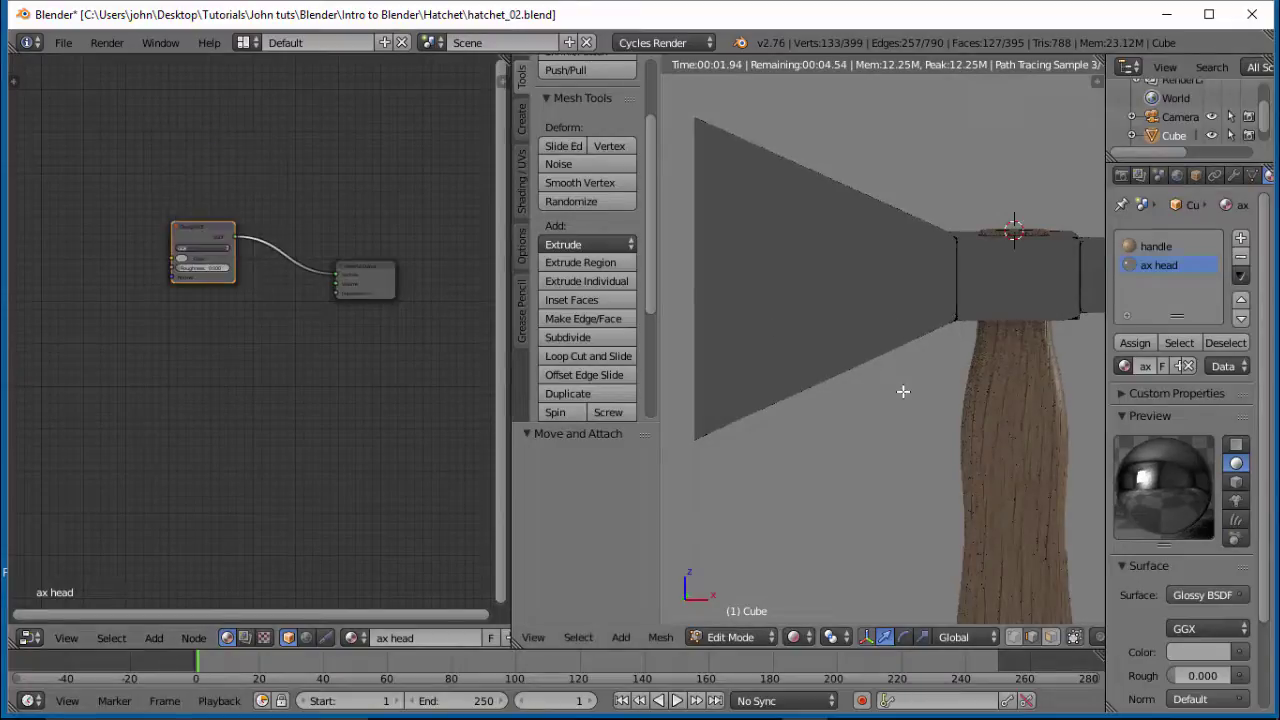
click(182, 259)
drag(248, 157, 248, 166)
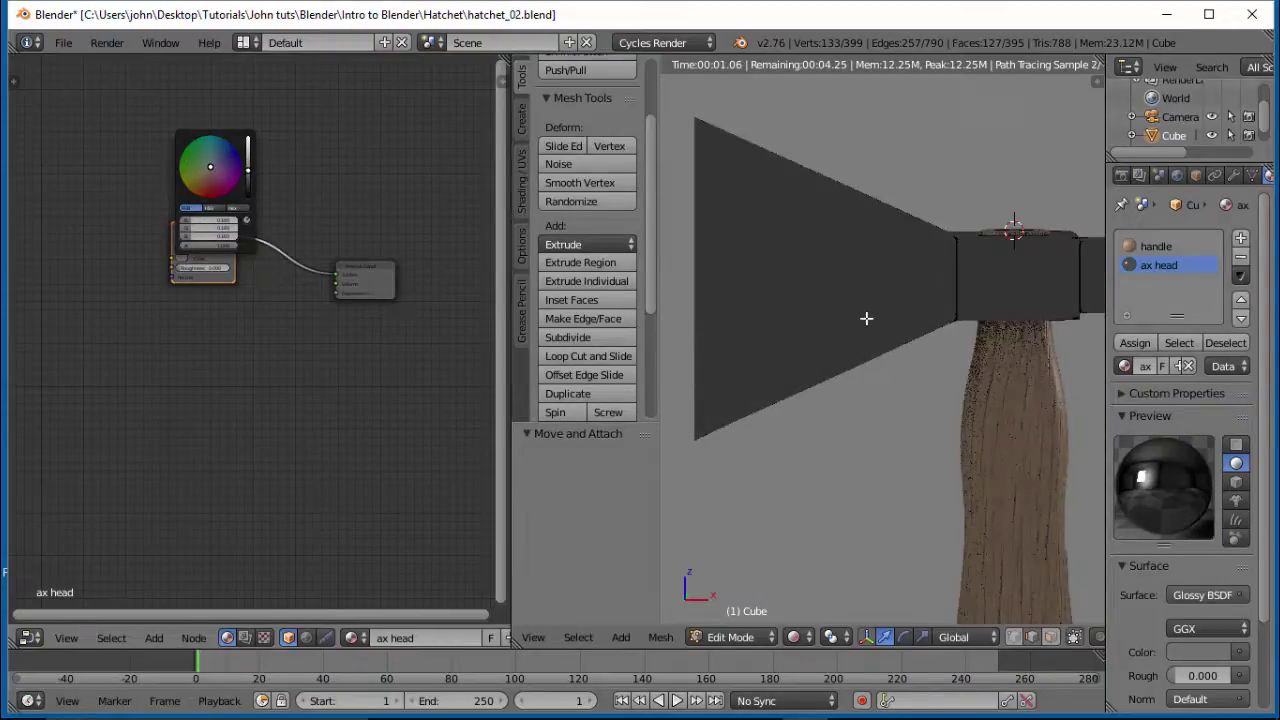
middle_drag(947, 444, 911, 385)
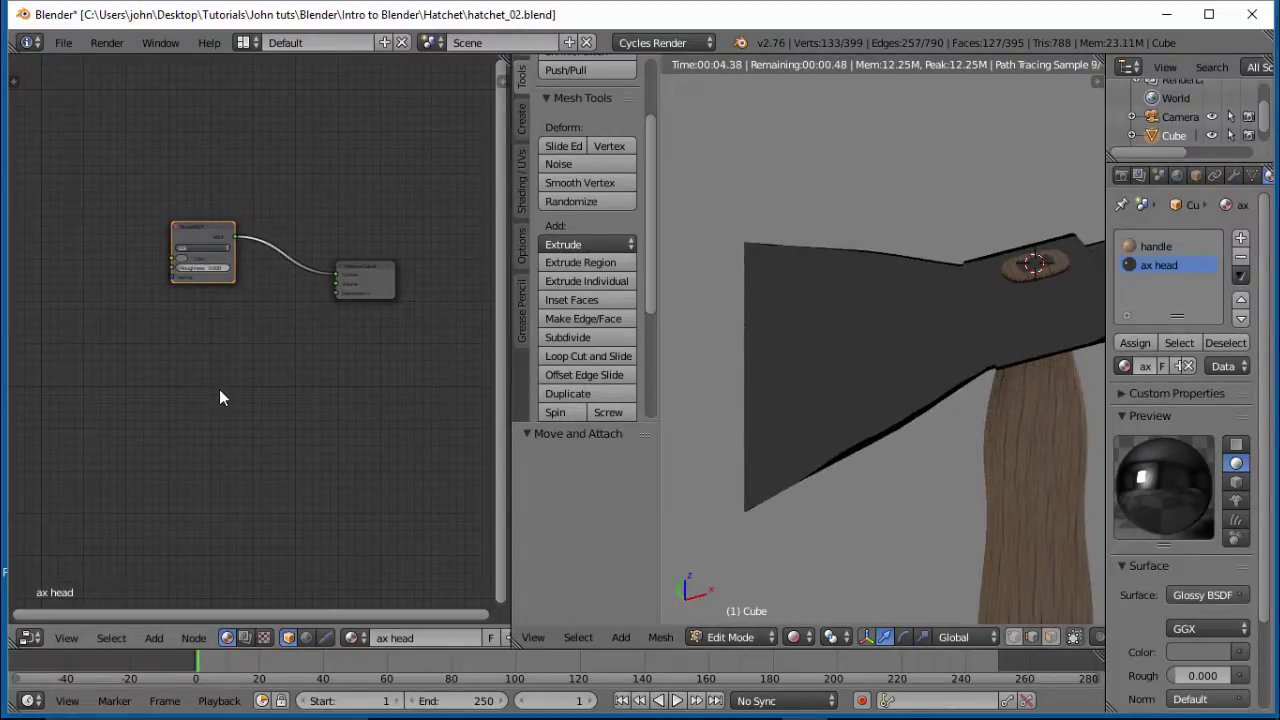
Add a Texture Coordinate node left of the Glossy BSDF node.
key(shift+a)
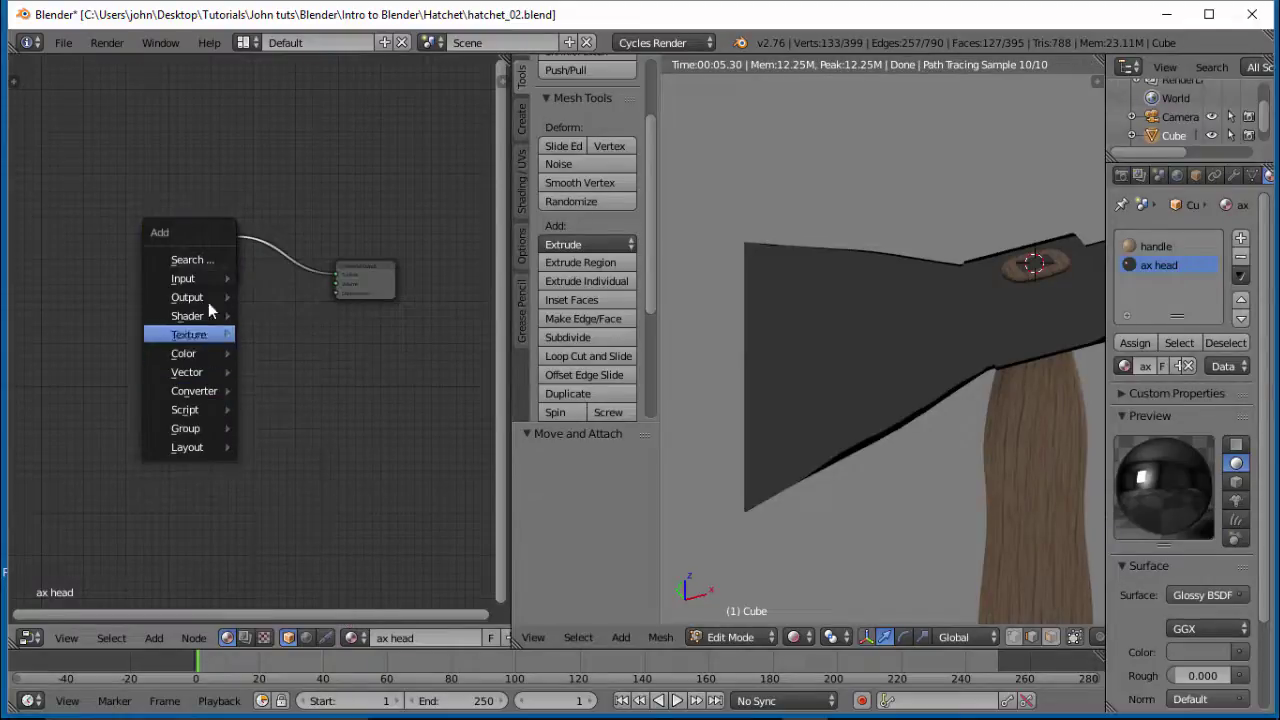
mouse_move(199, 279)
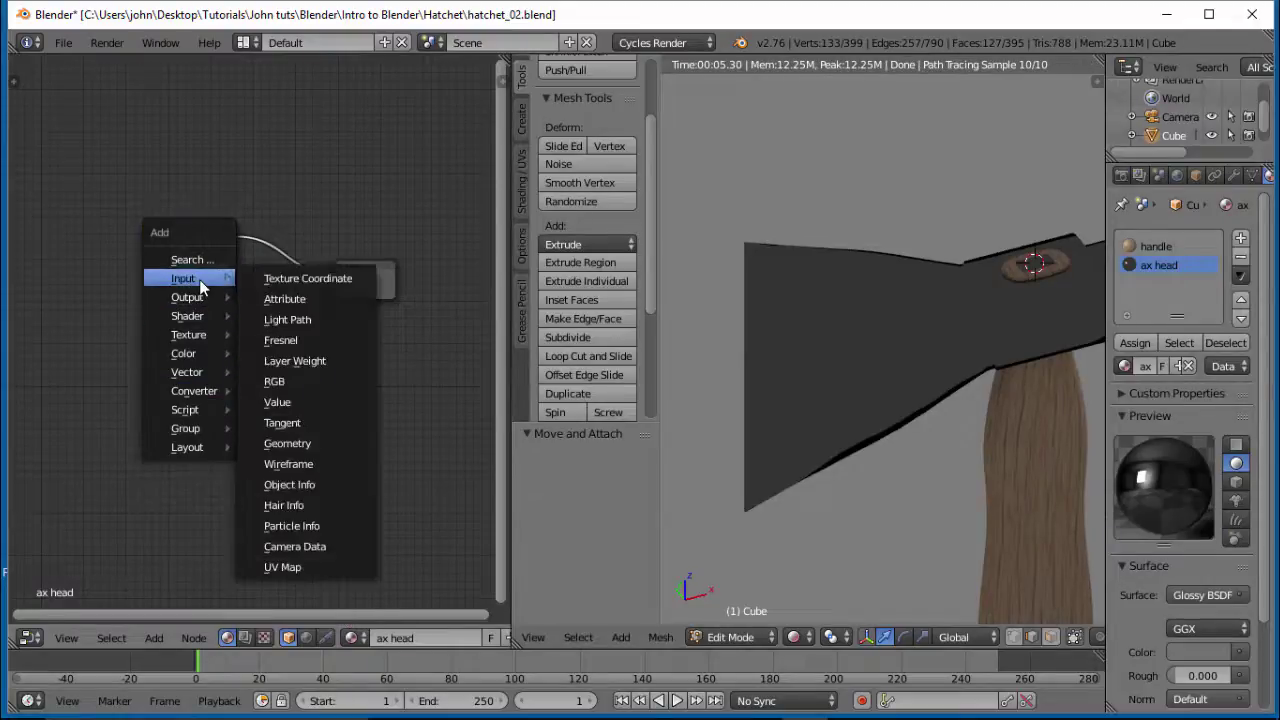
click(280, 283)
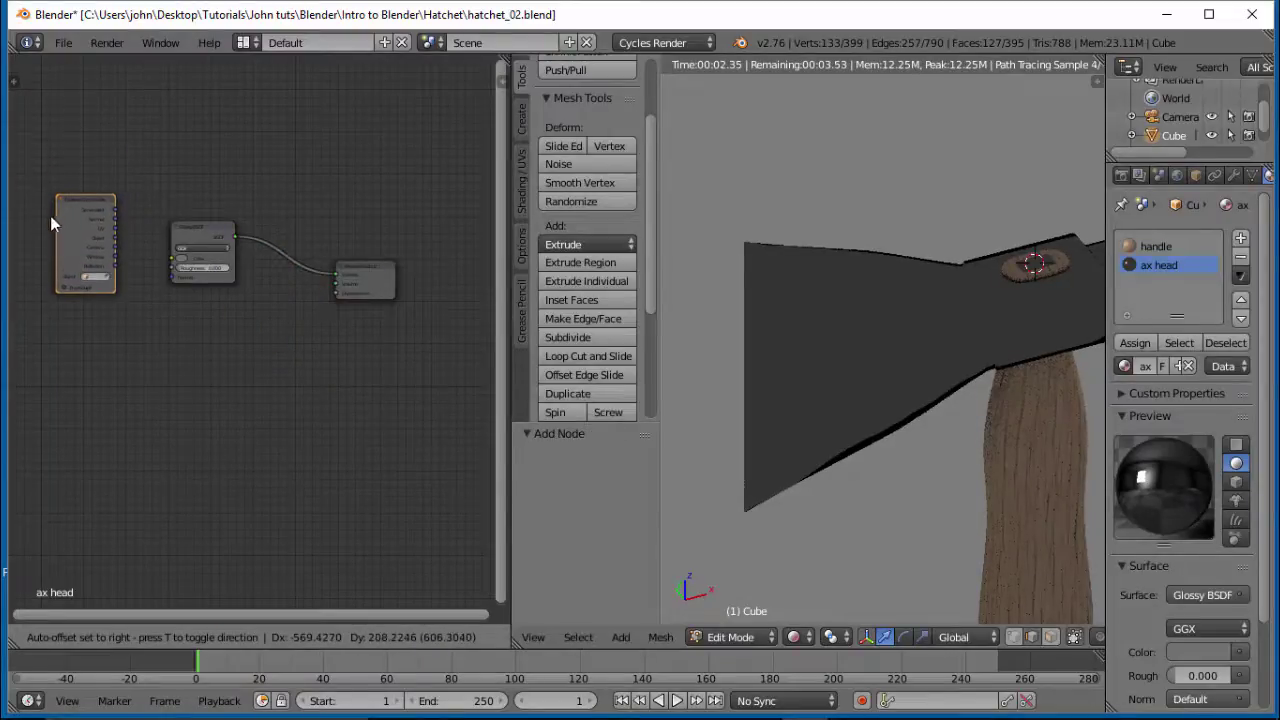
click(45, 258)
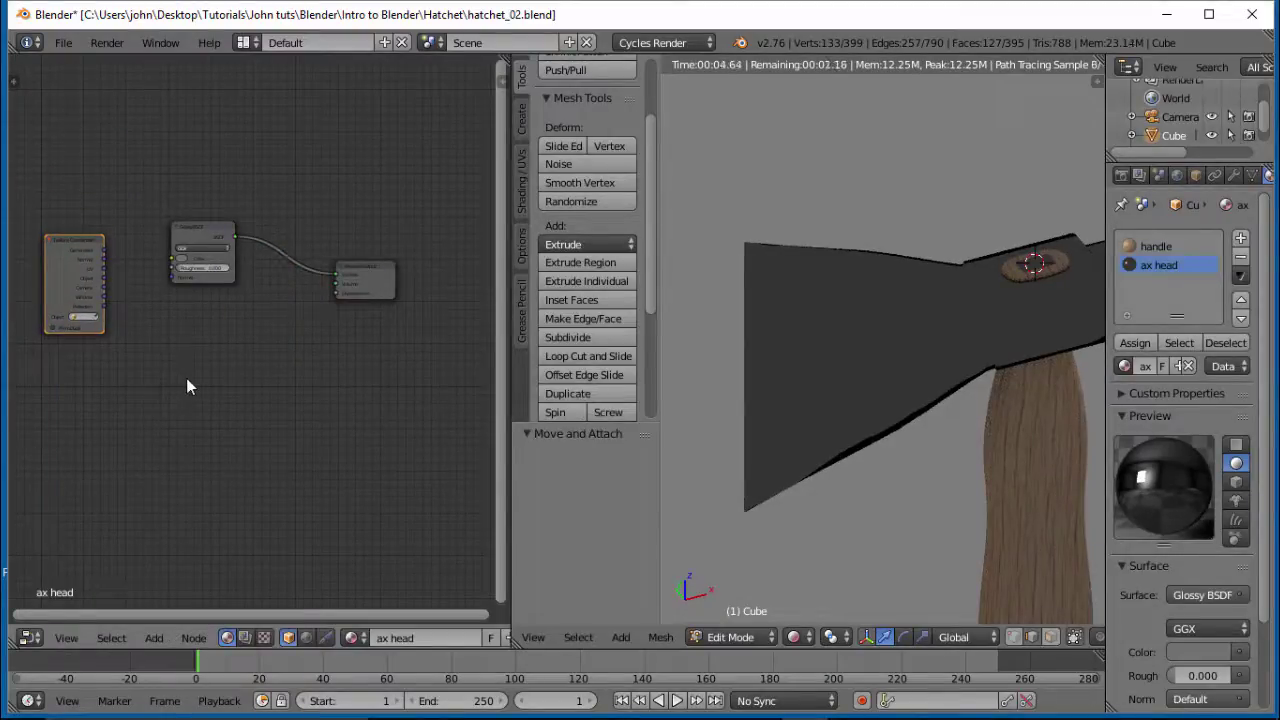
Add an Image Texture node below the Glossy node and browse its available images.
key(shift+a)
mouse_move(186, 379)
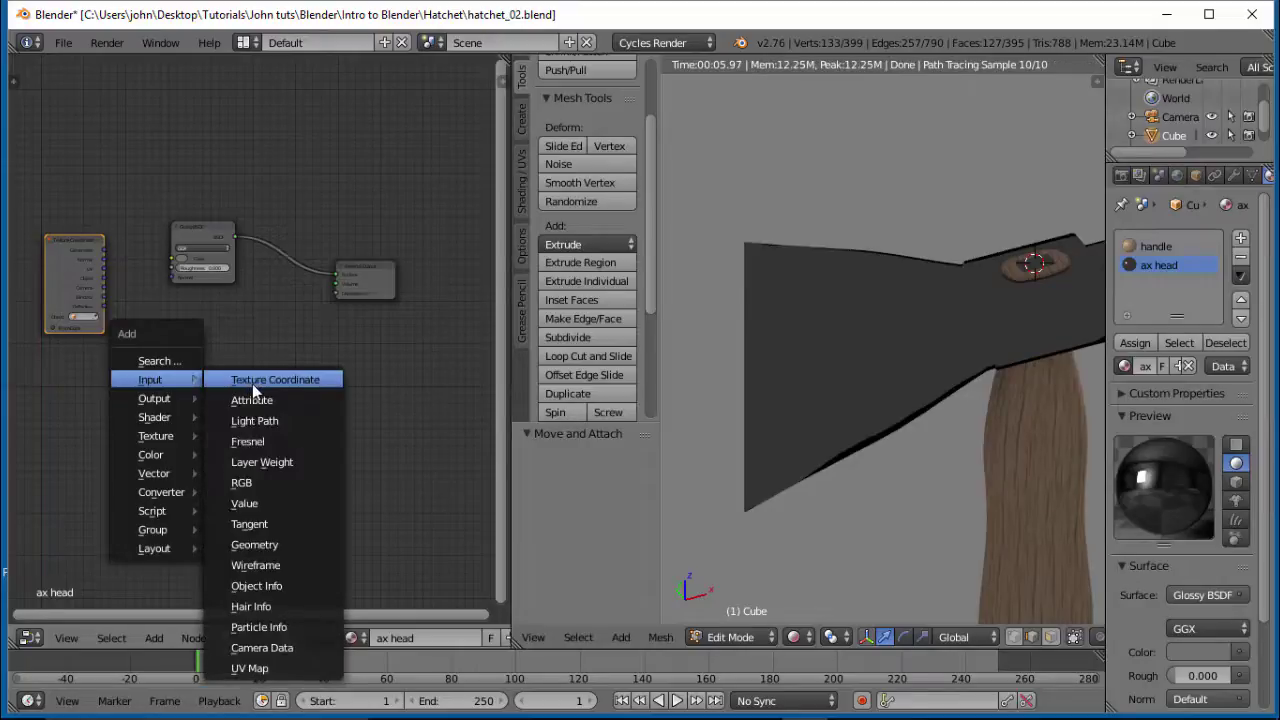
mouse_move(168, 420)
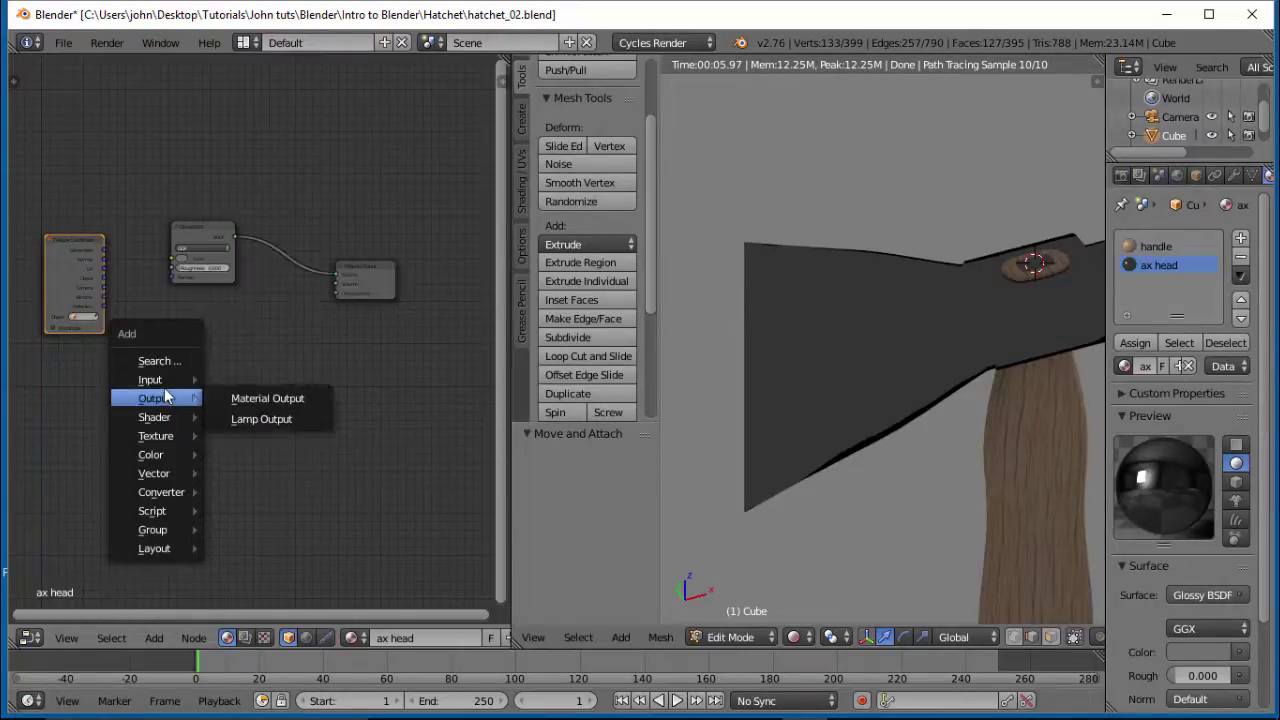
click(264, 436)
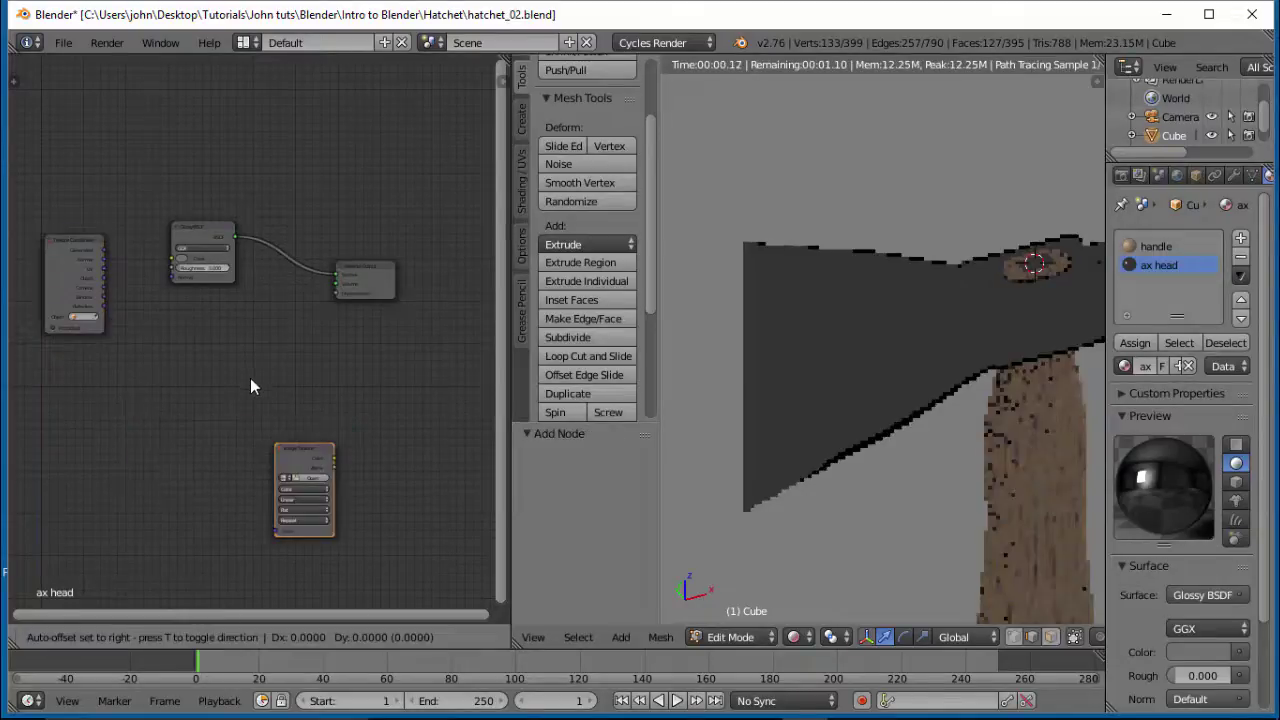
click(180, 291)
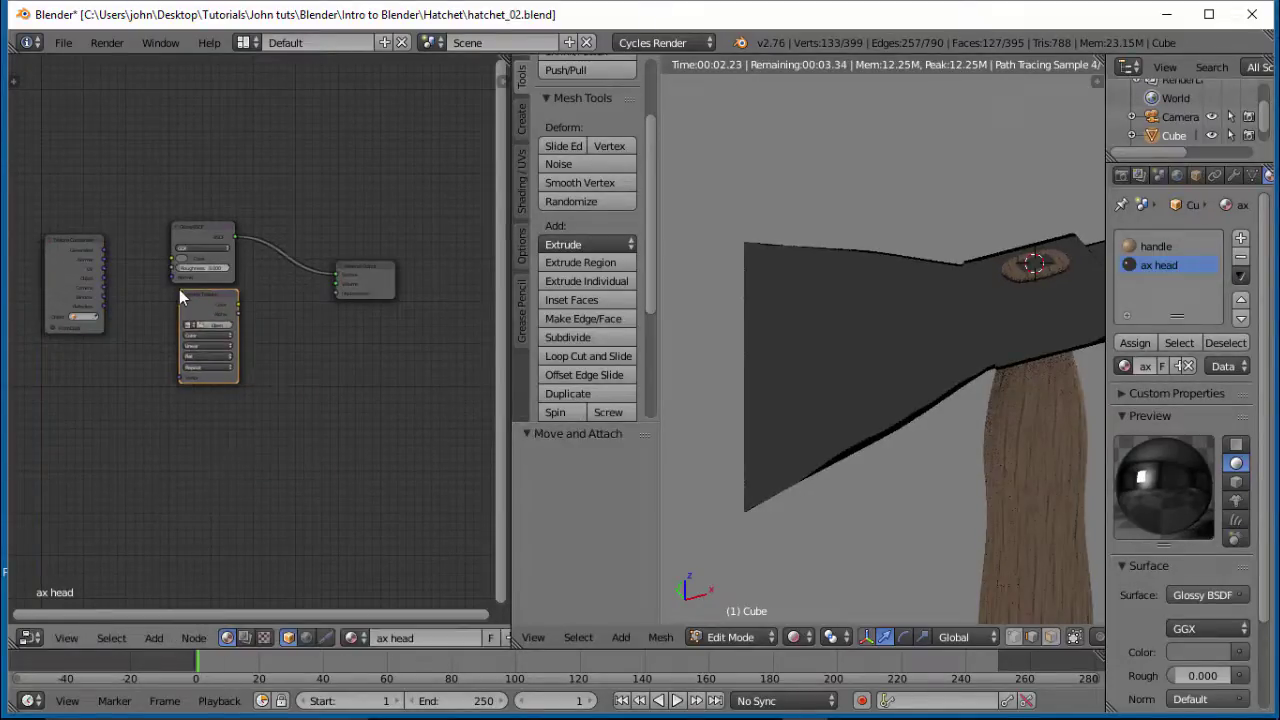
click(193, 328)
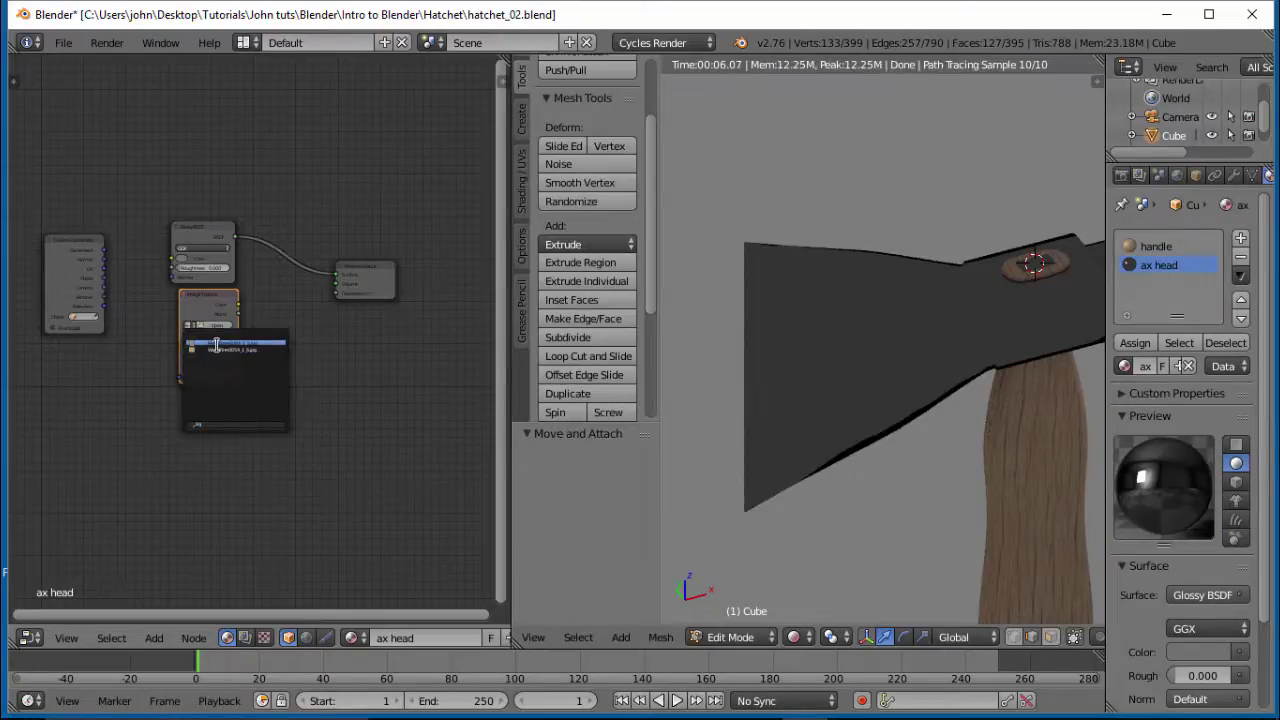
Load the first image into the texture node and wire its Color output into the material output.
click(217, 343)
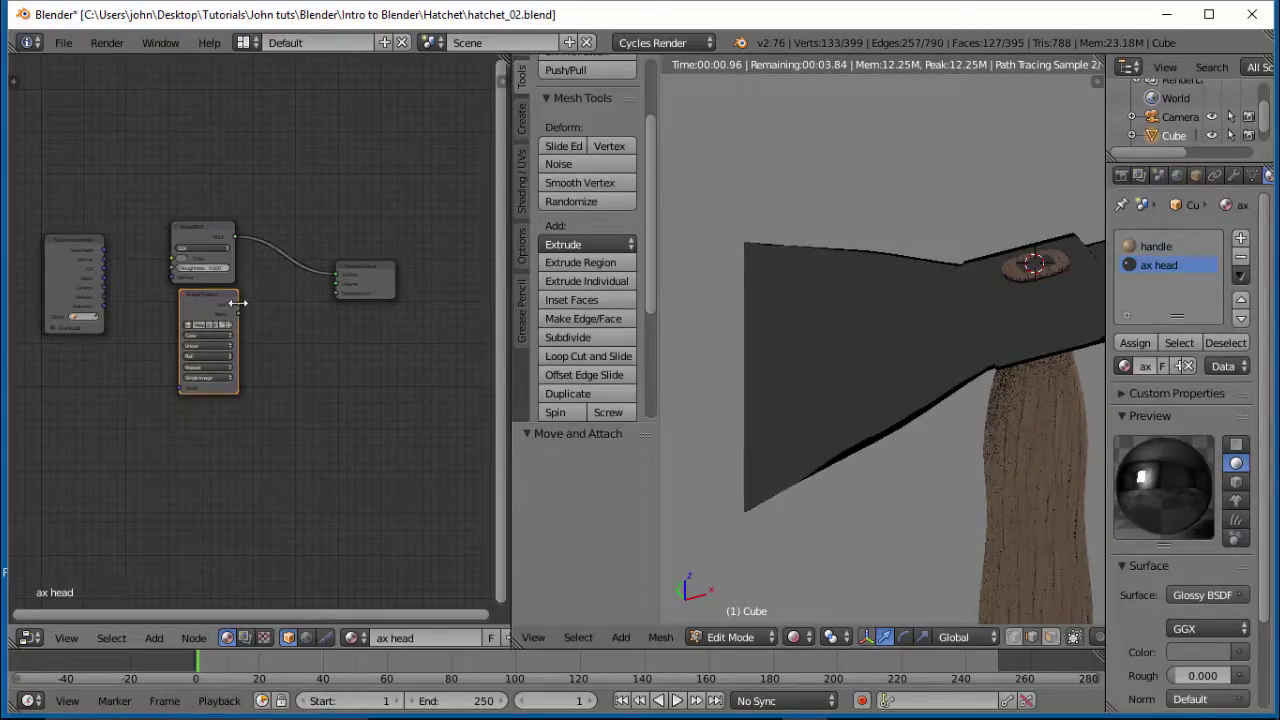
drag(238, 302, 340, 295)
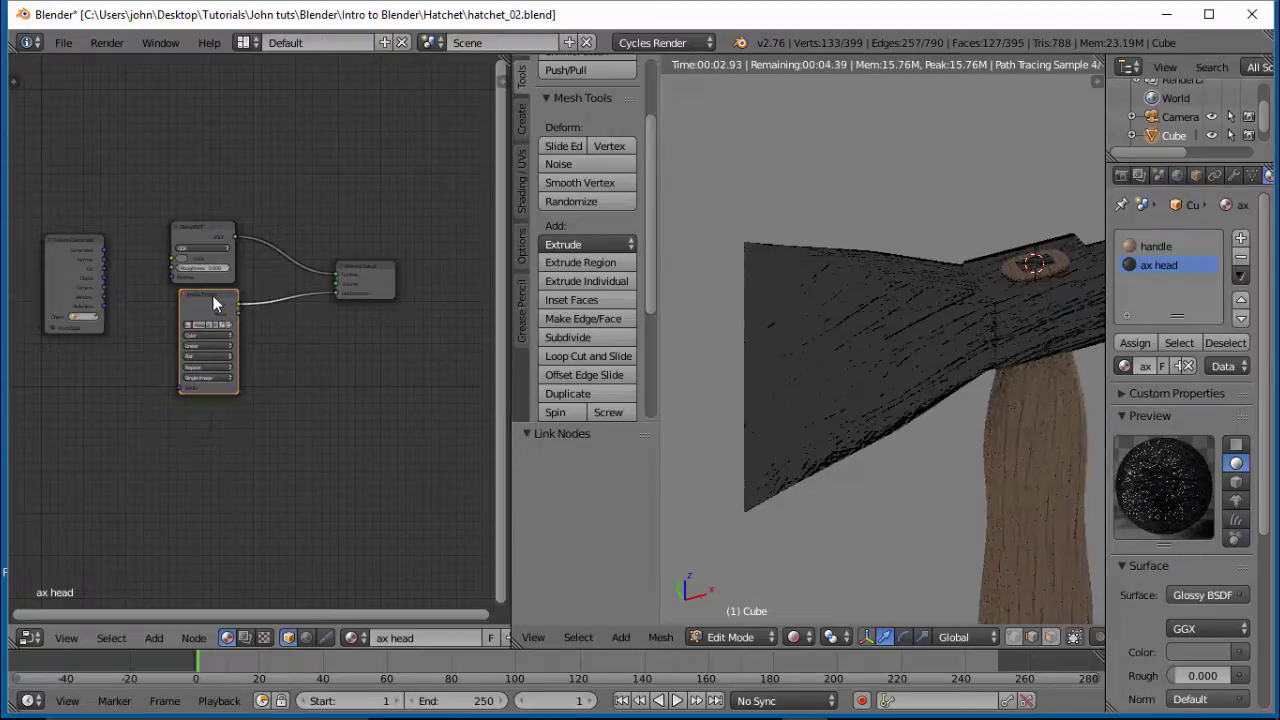
drag(213, 304, 225, 354)
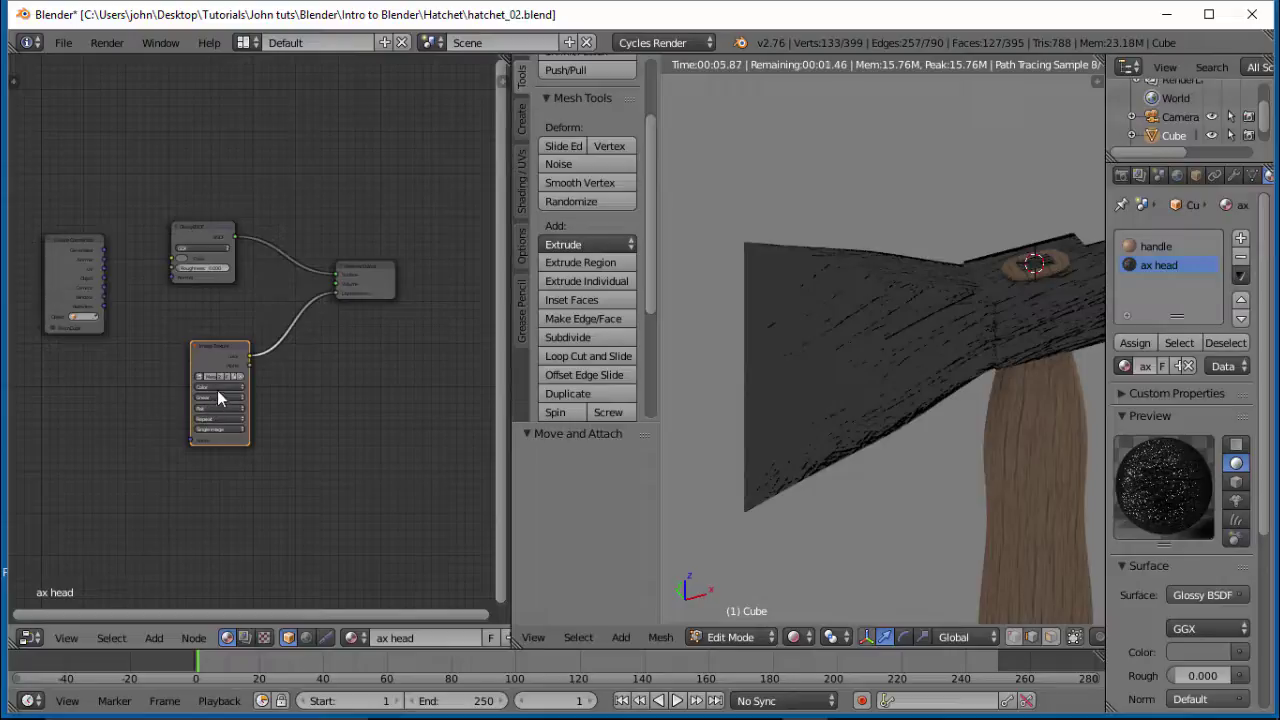
Set the texture's color space to Non-Color Data and the Glossy roughness to 0.100.
click(220, 392)
click(224, 377)
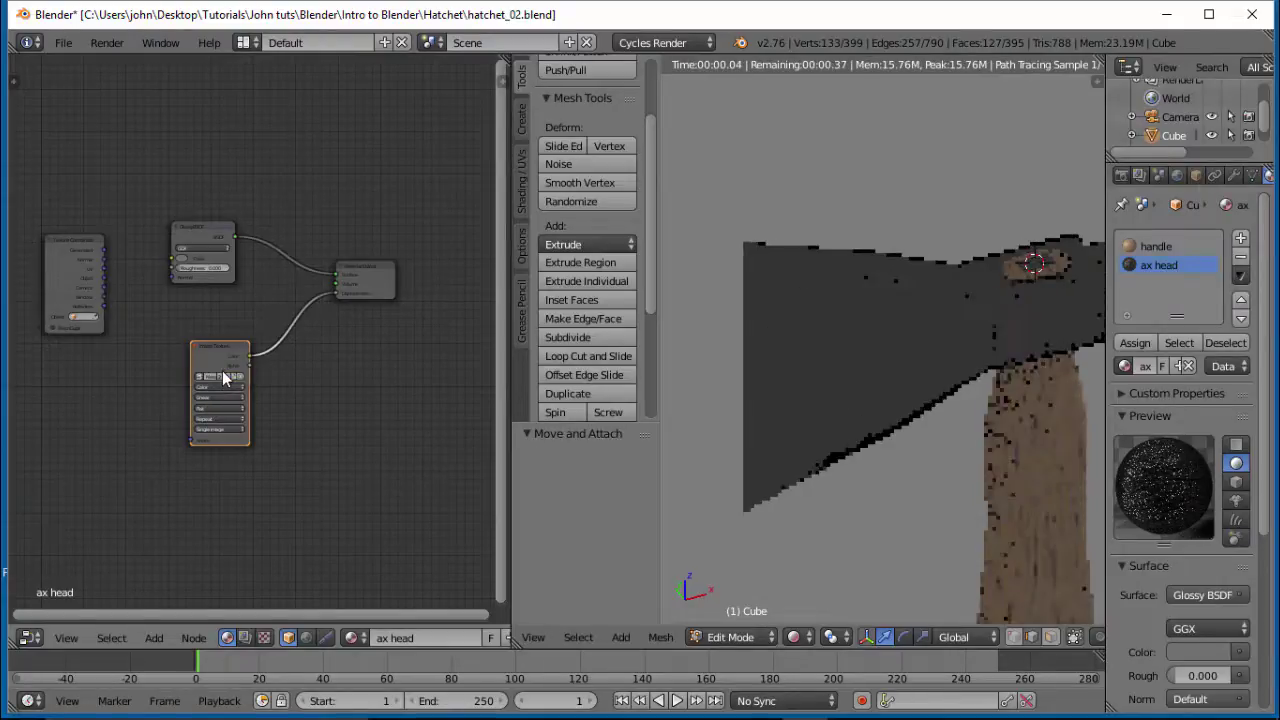
click(220, 386)
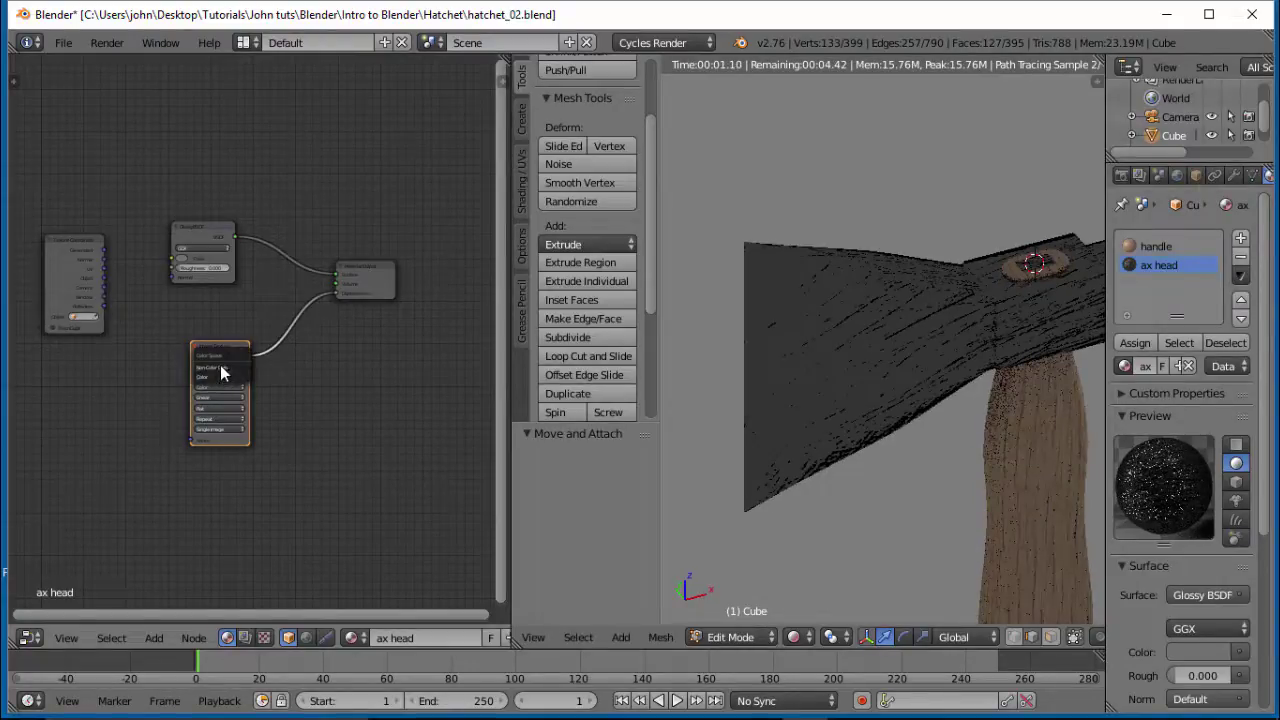
click(221, 370)
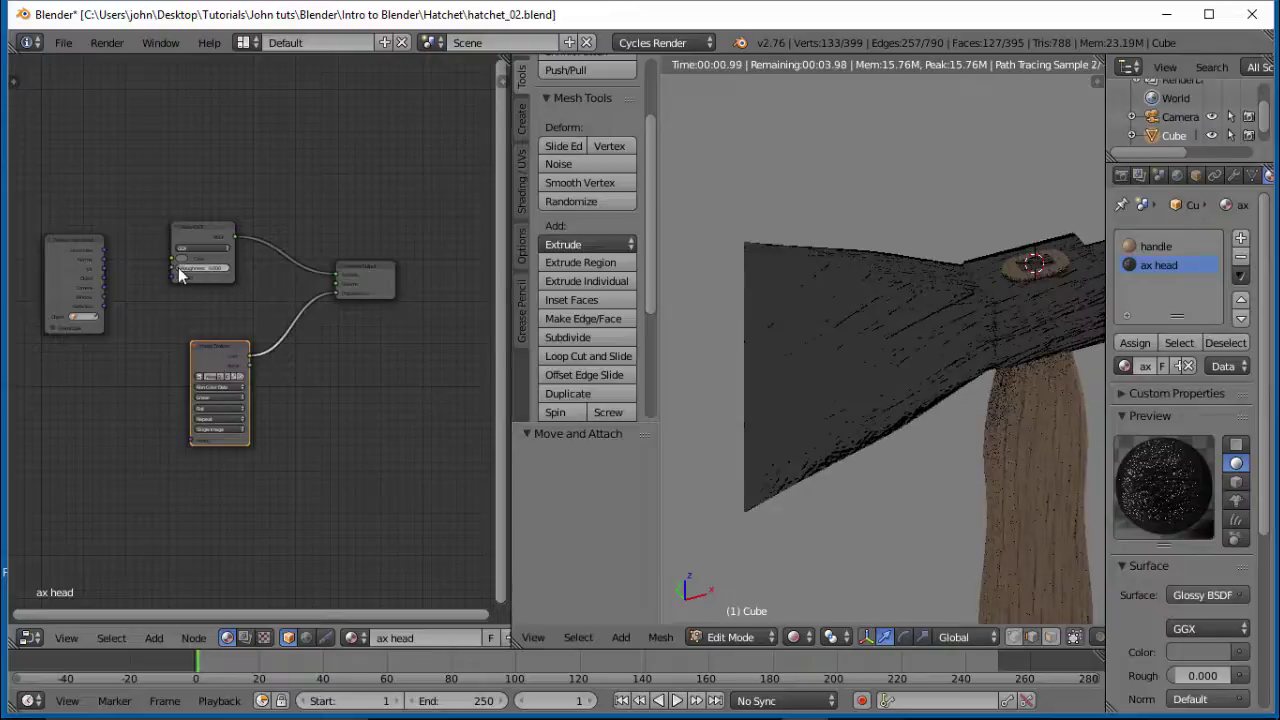
drag(180, 270, 204, 270)
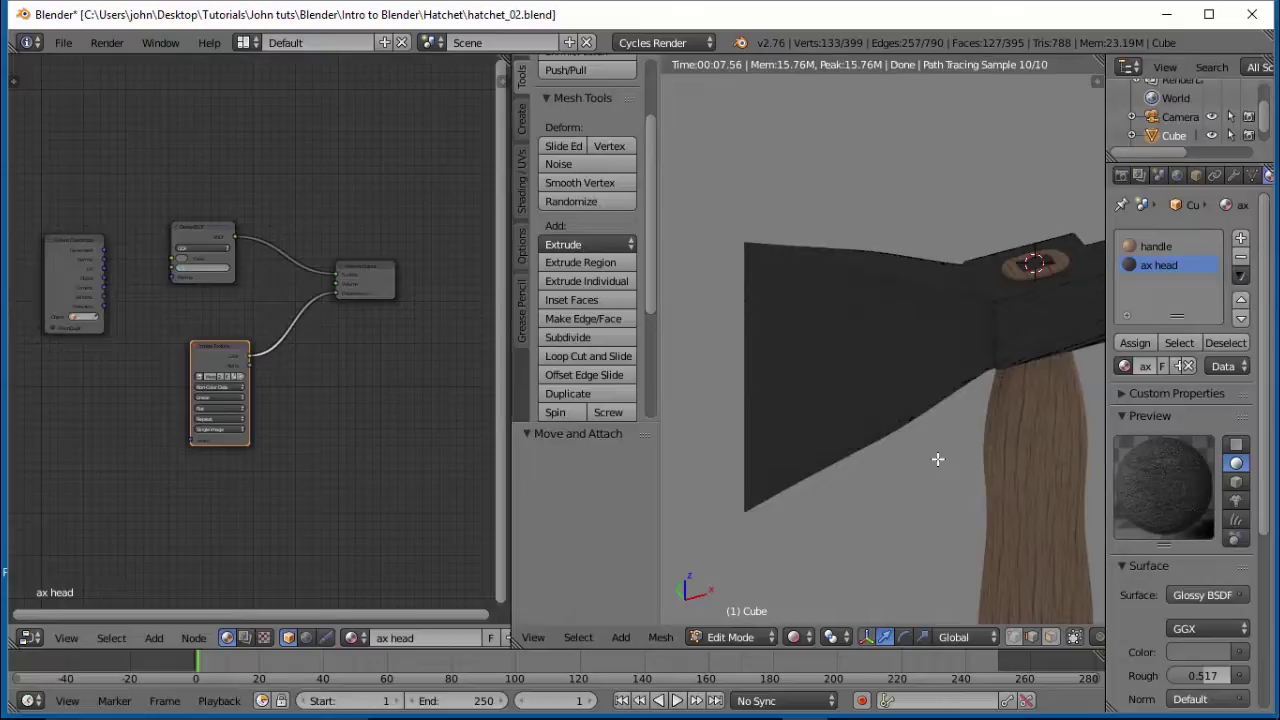
key(Return)
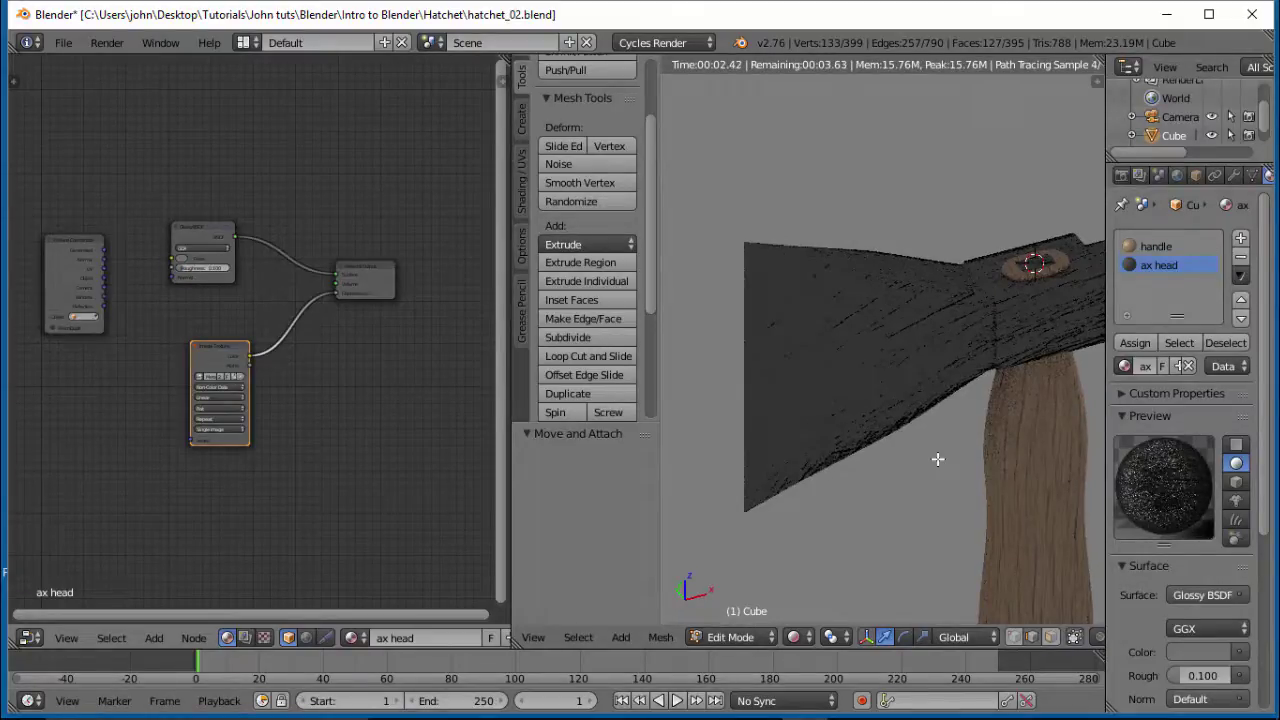
Raise the Glossy BSDF colour's value to light grey, viewing the scratched axe head up close.
click(203, 248)
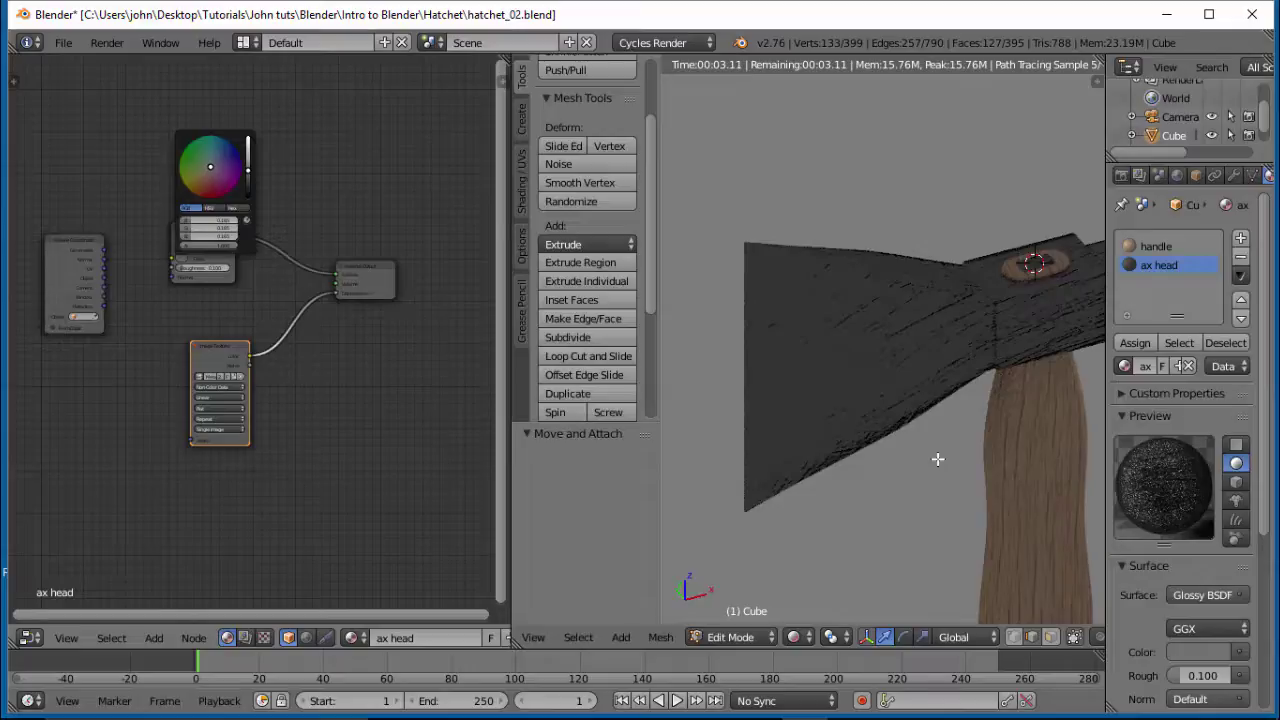
scroll(210, 170, up, 2)
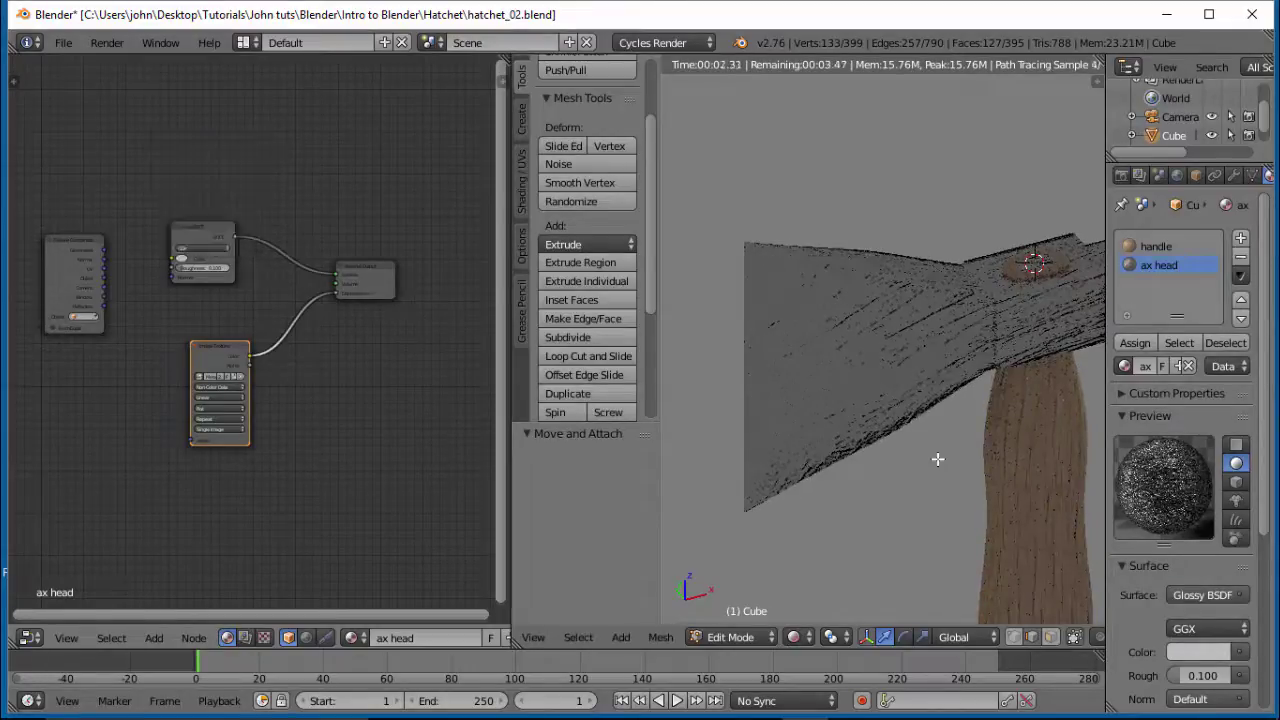
scroll(937, 459, up, 2)
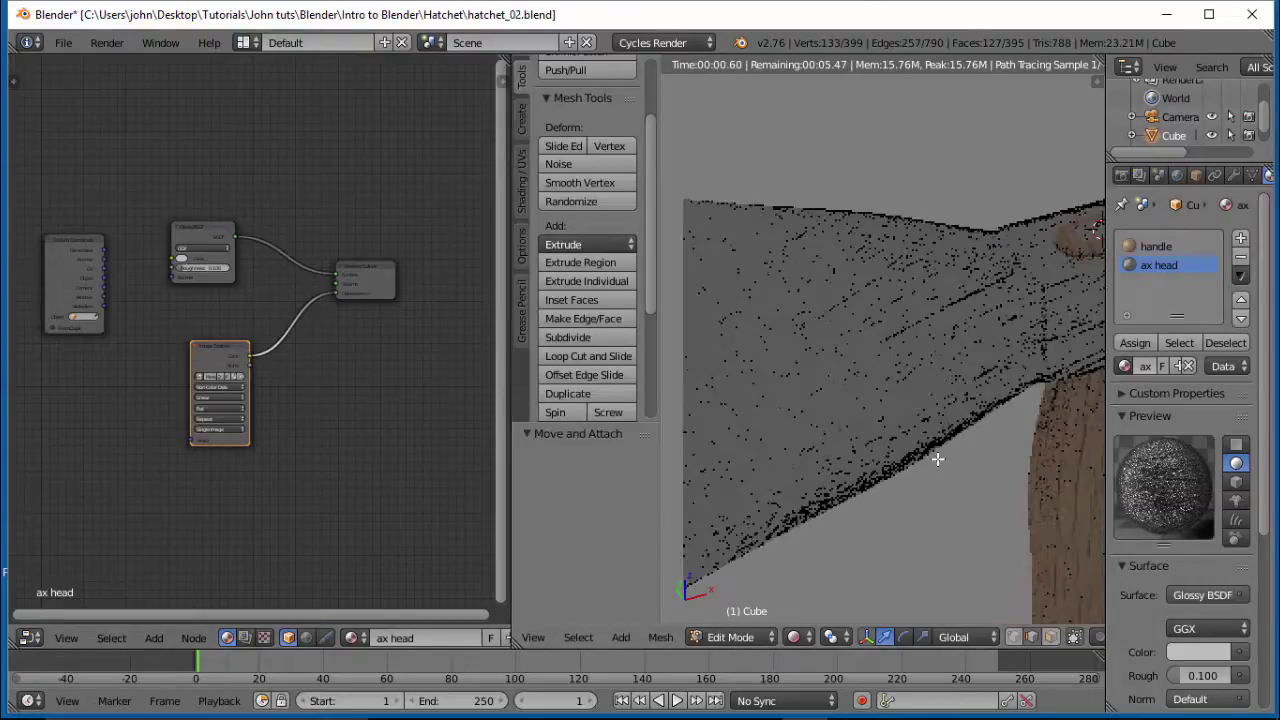
scroll(937, 459, up, 1)
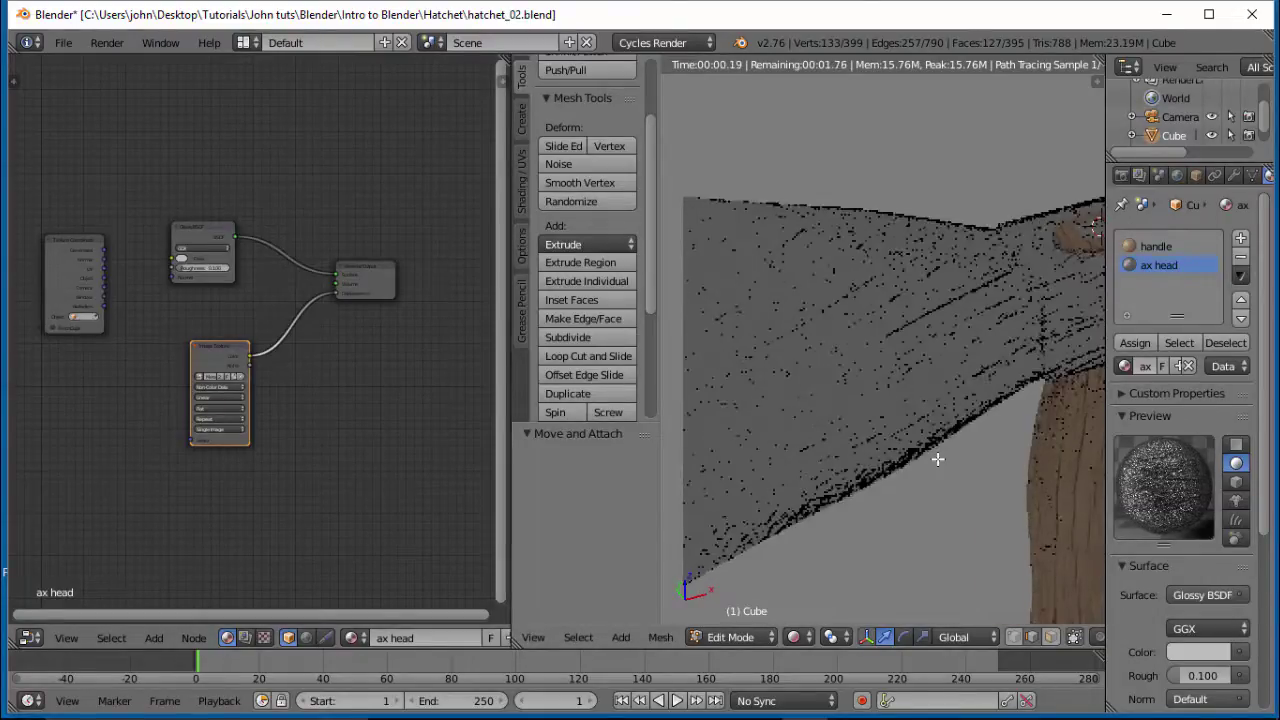
scroll(937, 459, up, 1)
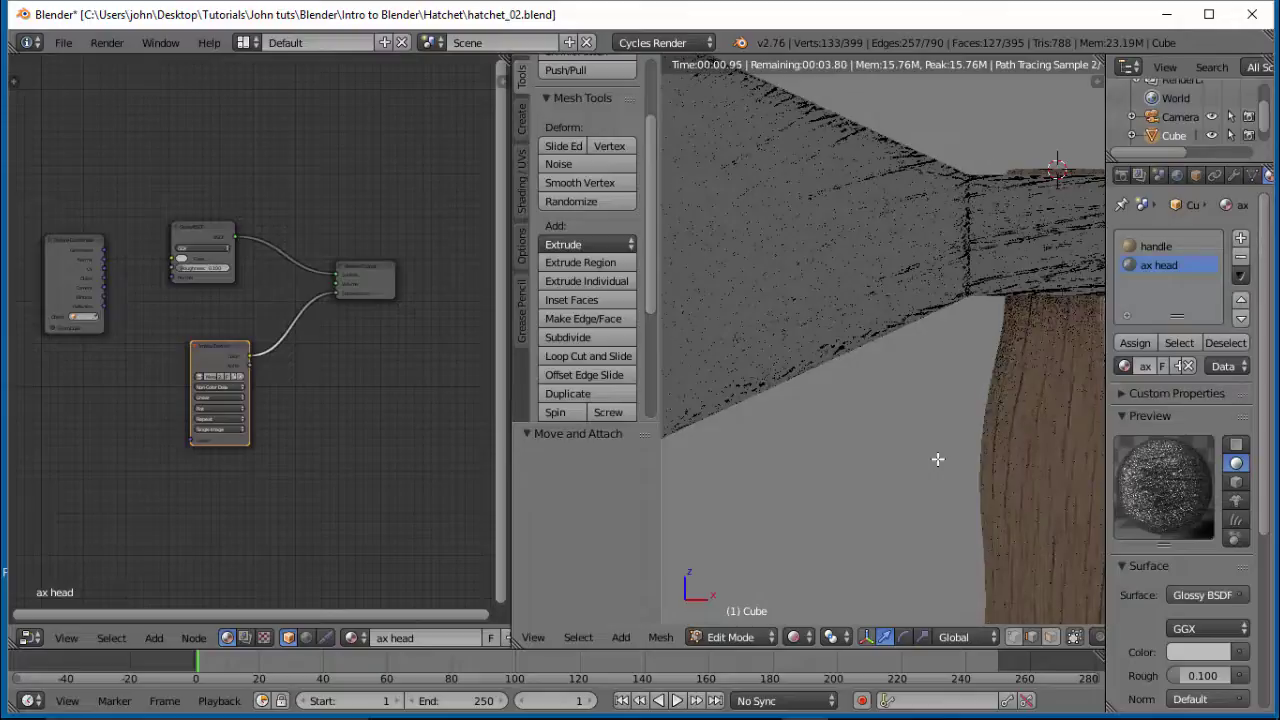
scroll(937, 459, down, 1)
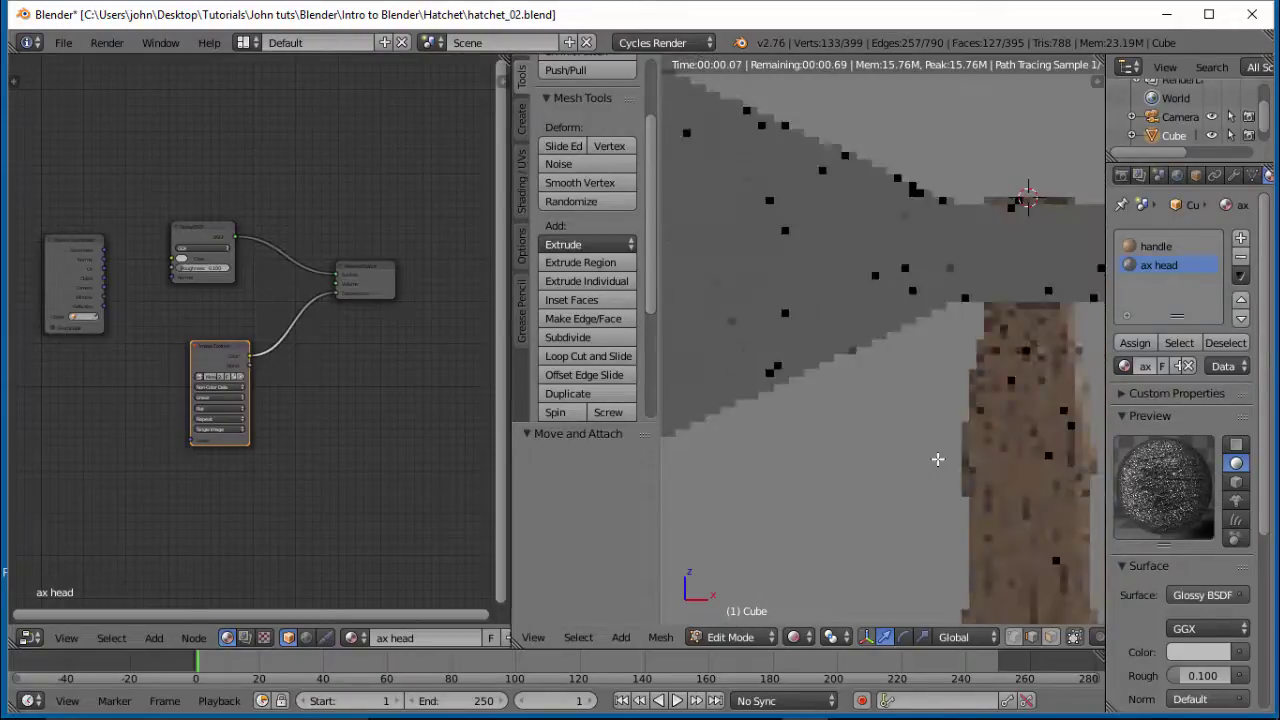
ctrl+scroll(937, 459, left, 2)
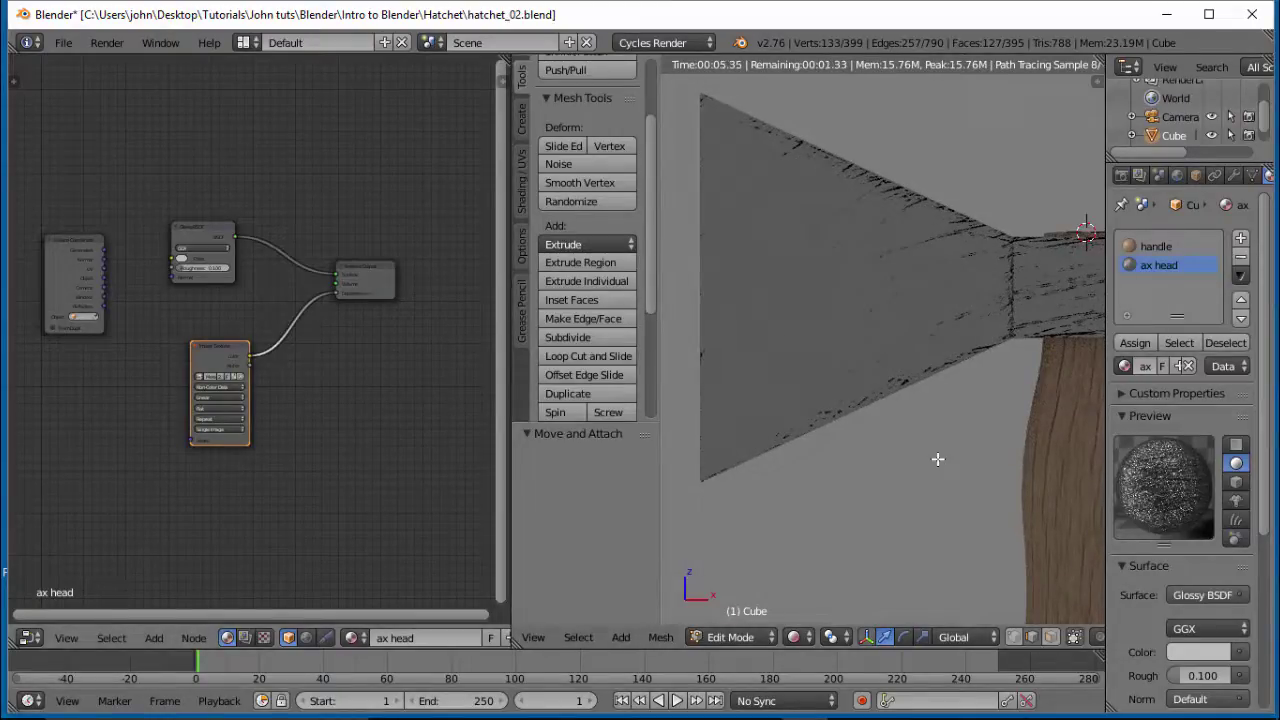
Connect the Texture Coordinate output to the Image Texture's Vector input.
drag(104, 268, 190, 440)
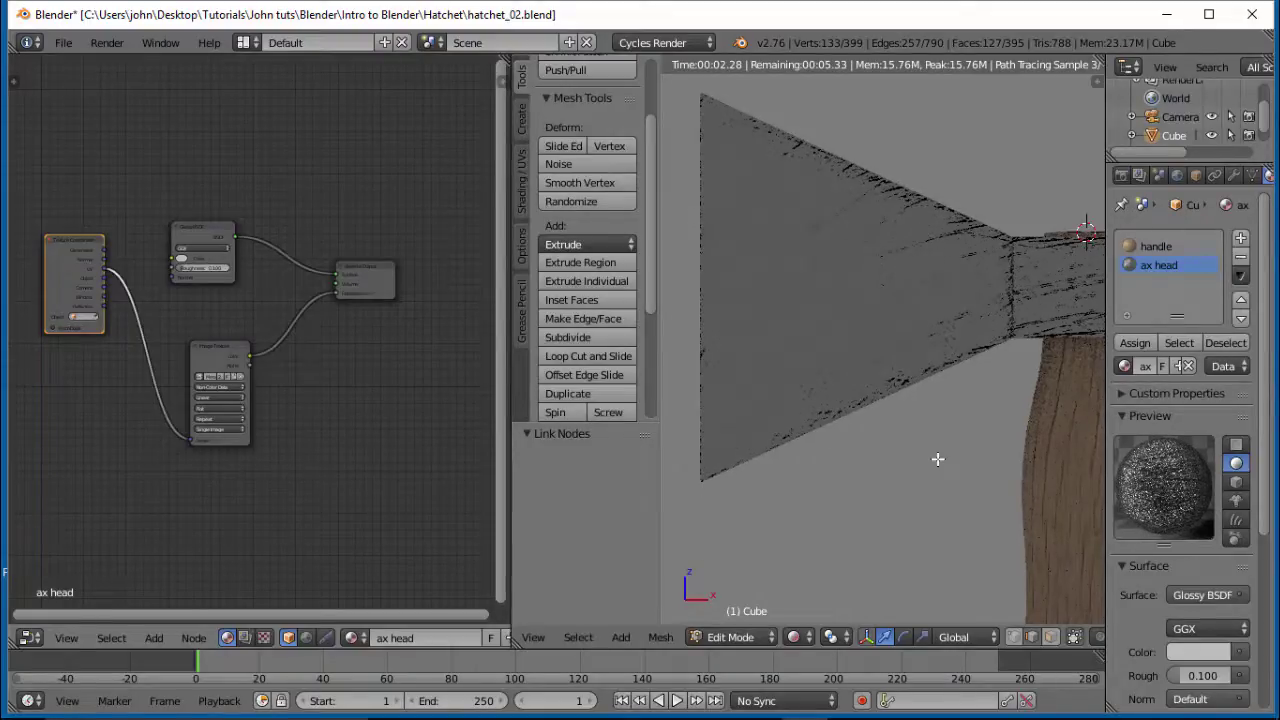
drag(360, 268, 403, 250)
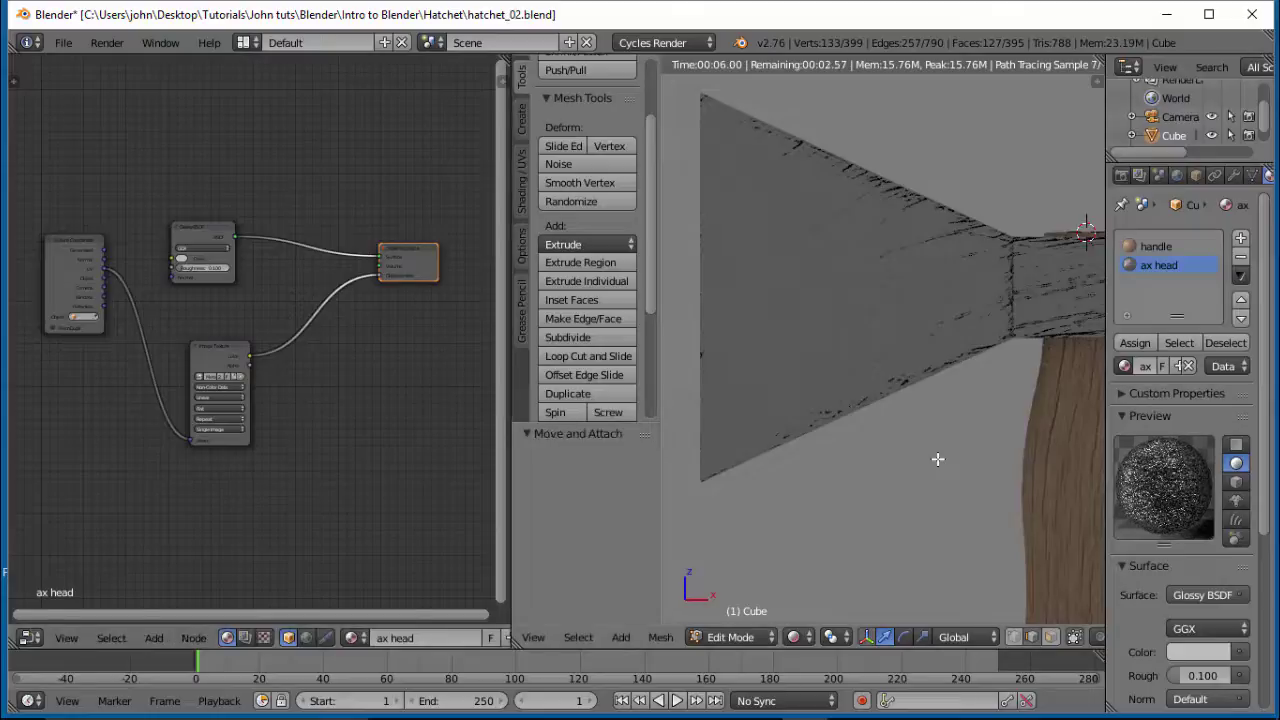
scroll(937, 459, up, 6)
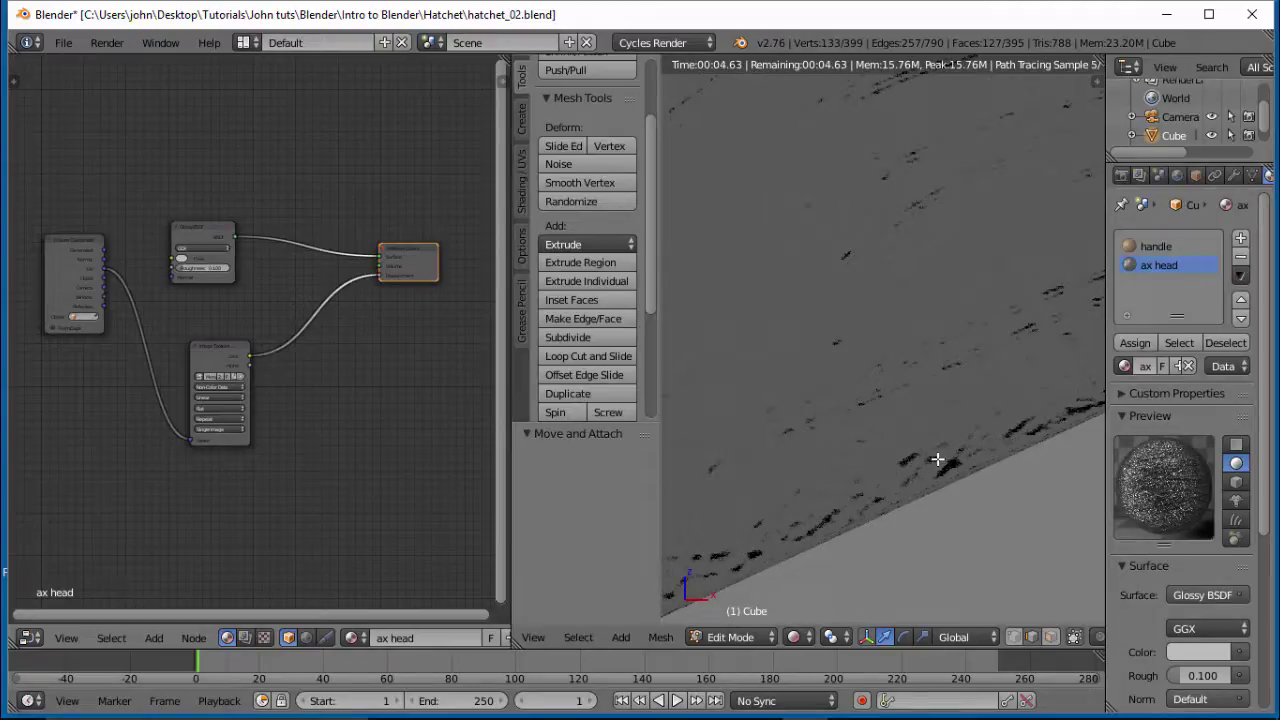
Insert an Invert node on the link between the Image Texture and the material output.
key(shift+a)
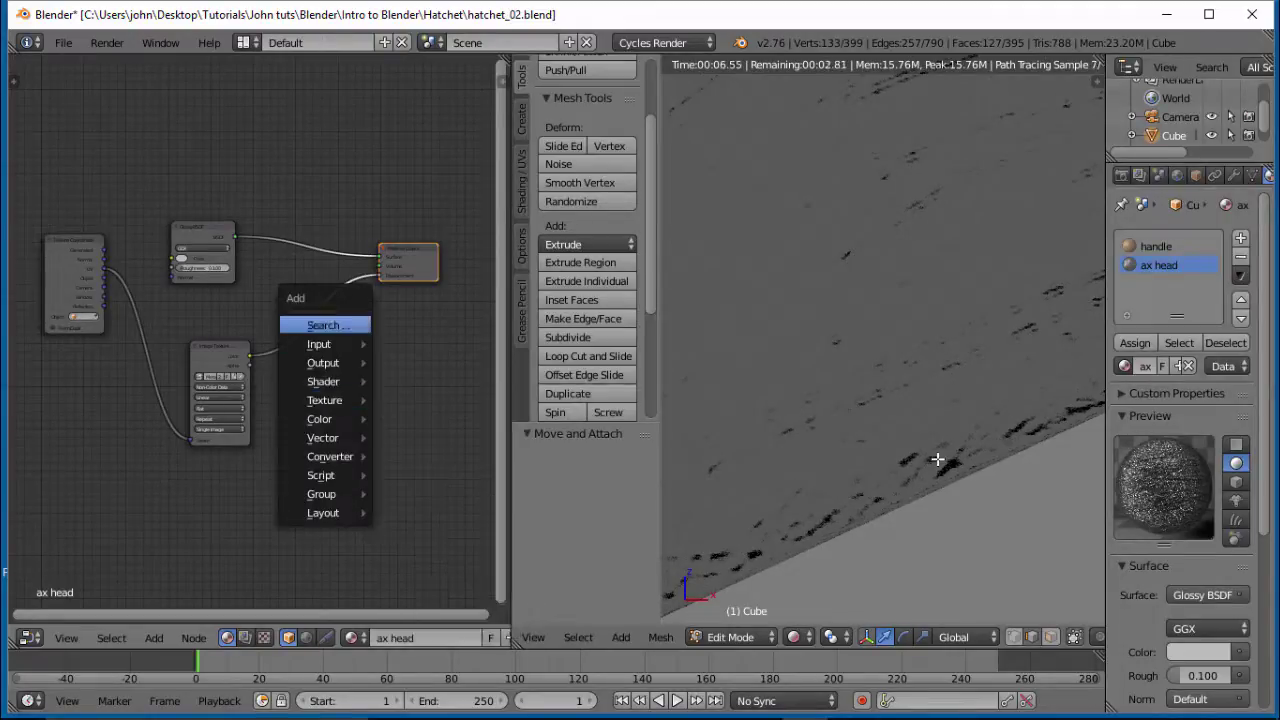
mouse_move(324, 400)
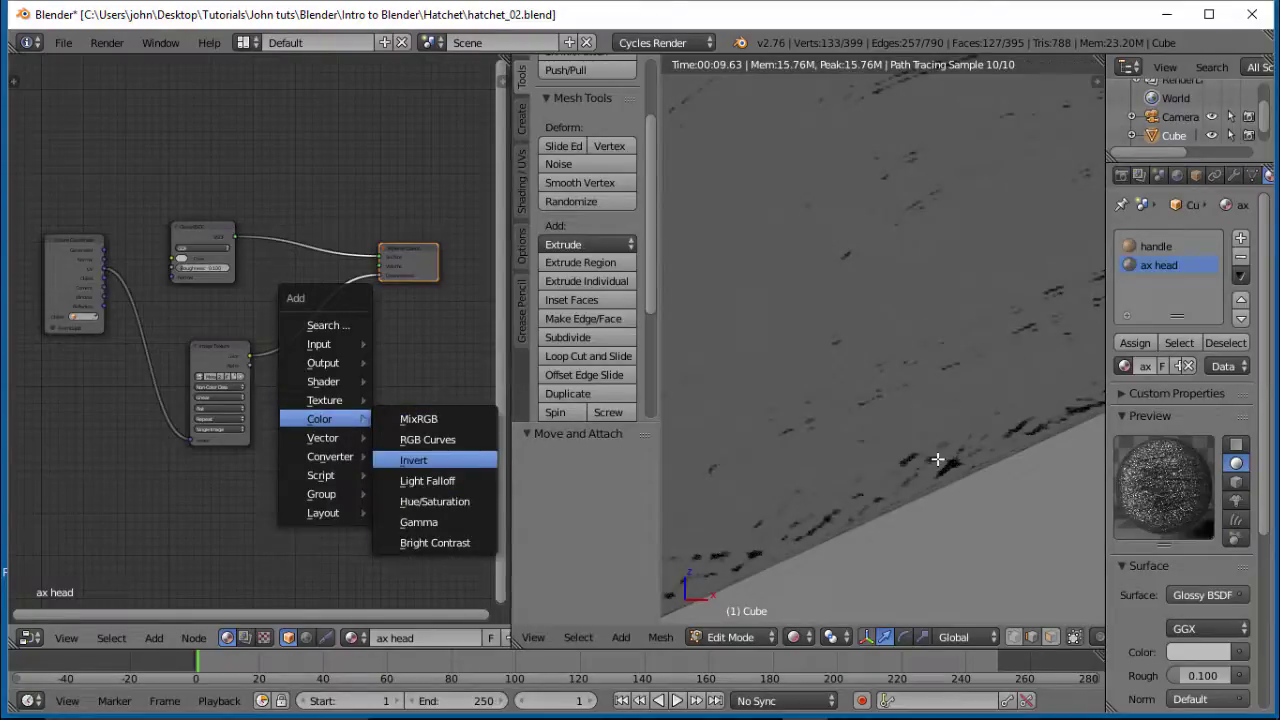
click(413, 460)
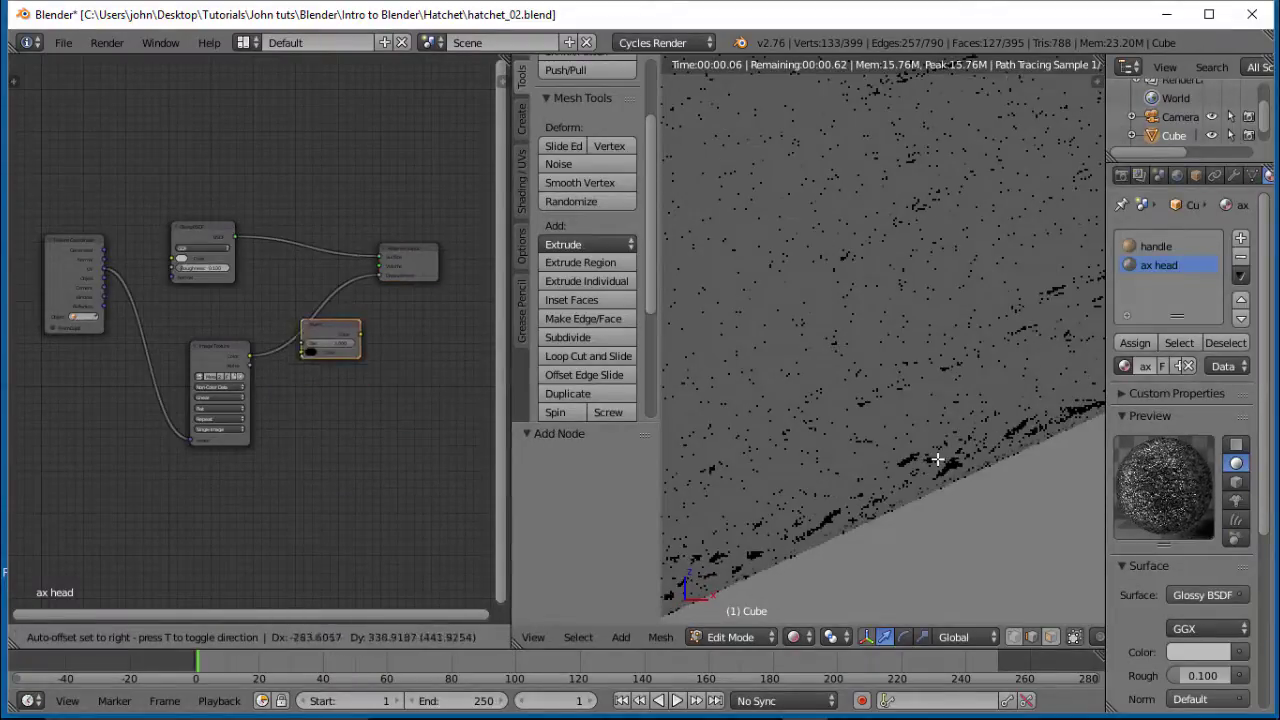
click(316, 325)
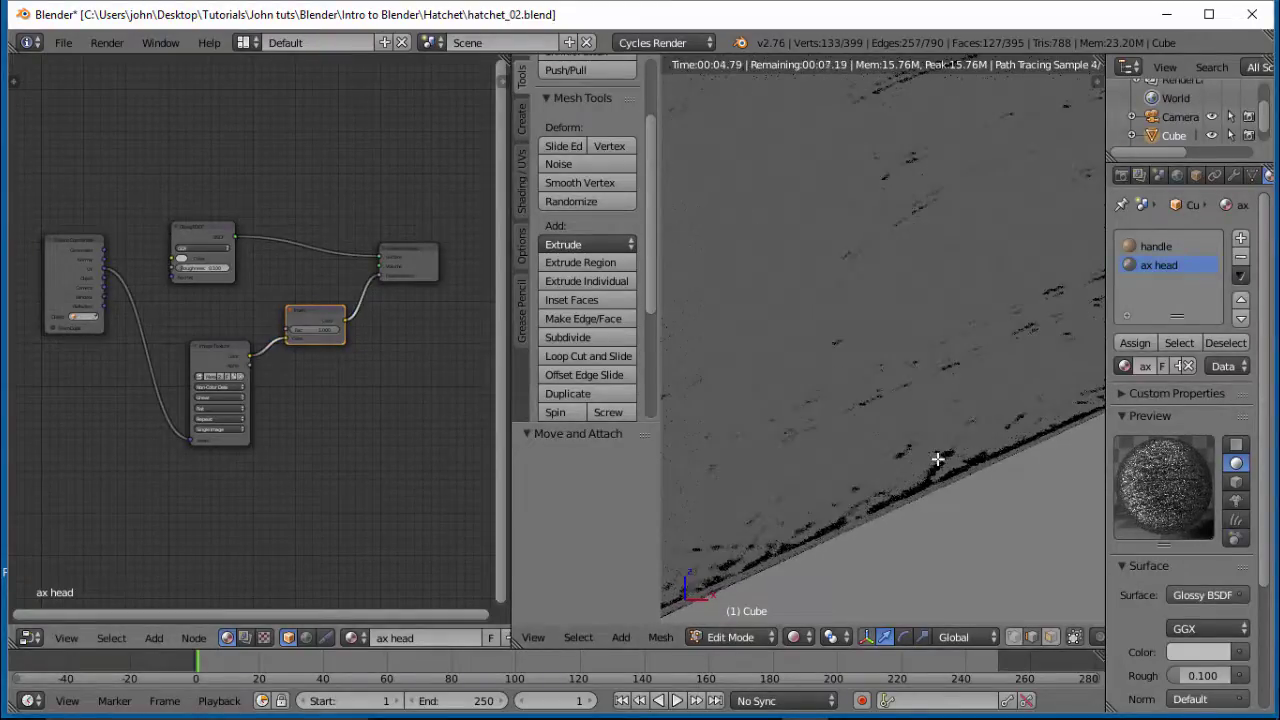
drag(74, 242, 52, 277)
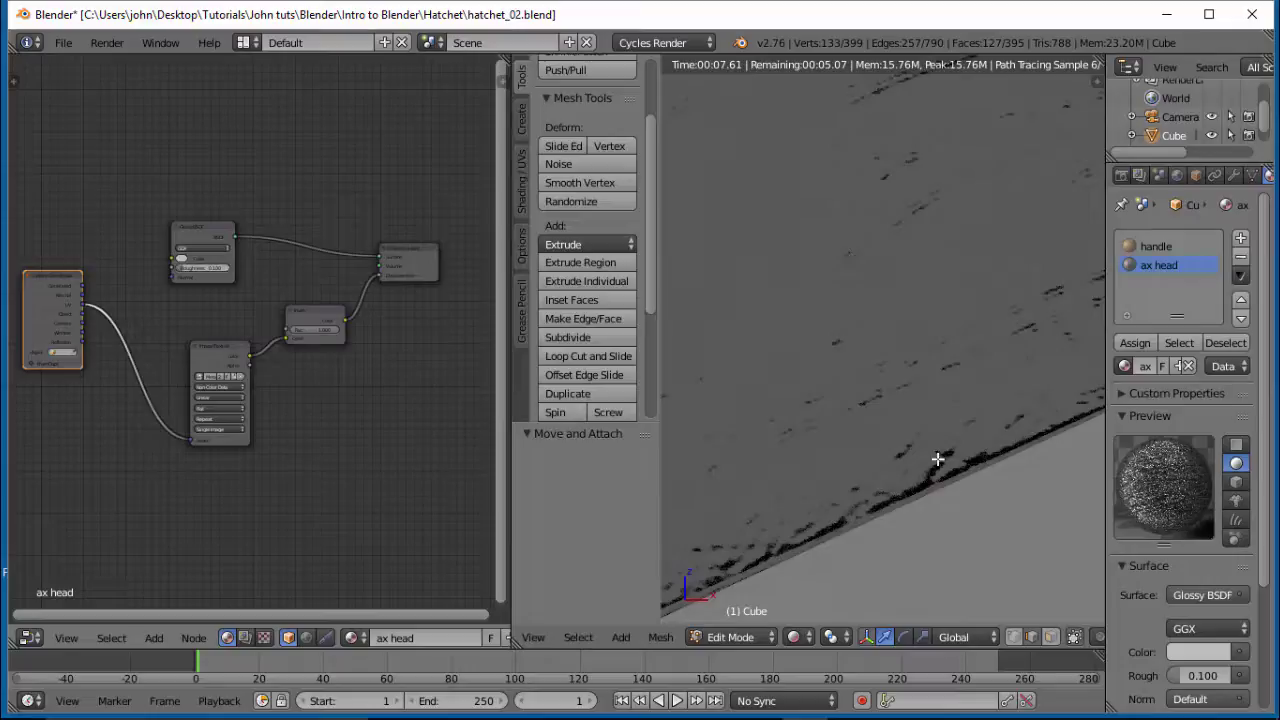
Insert a Math node between the Image Texture and Invert nodes and set it to Multiply.
key(shift+a)
mouse_move(315, 378)
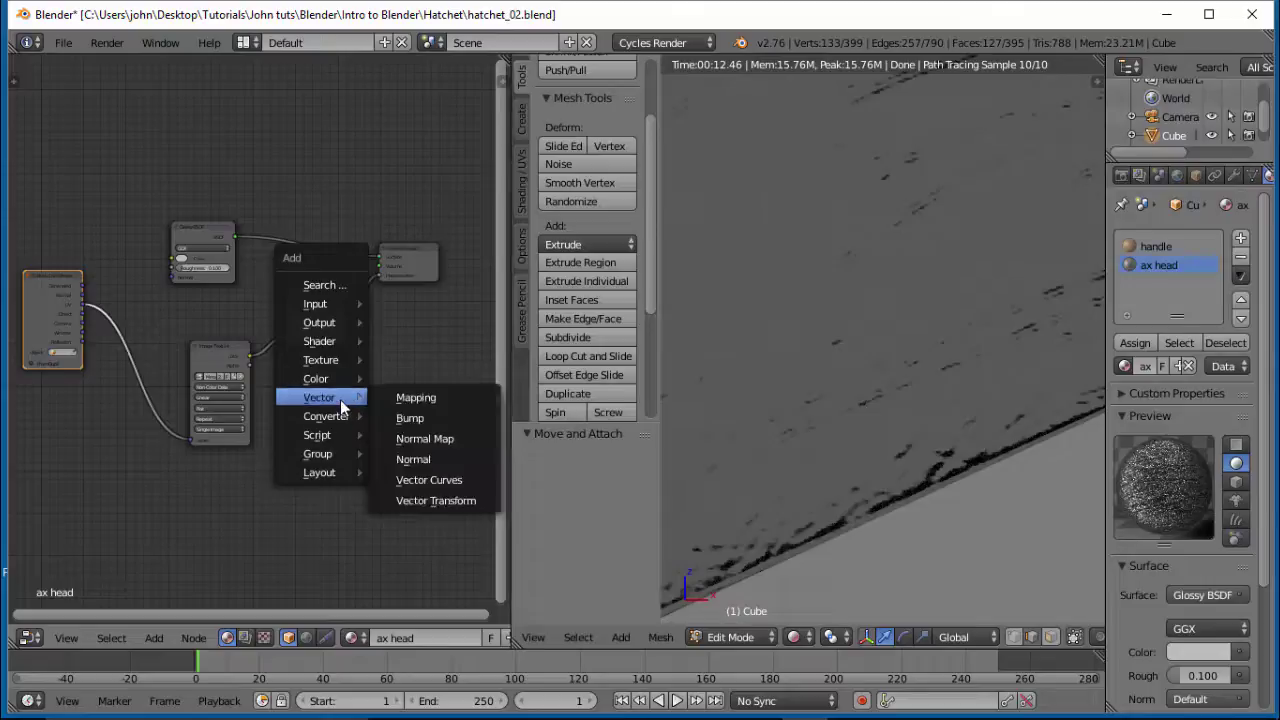
mouse_move(350, 424)
click(408, 415)
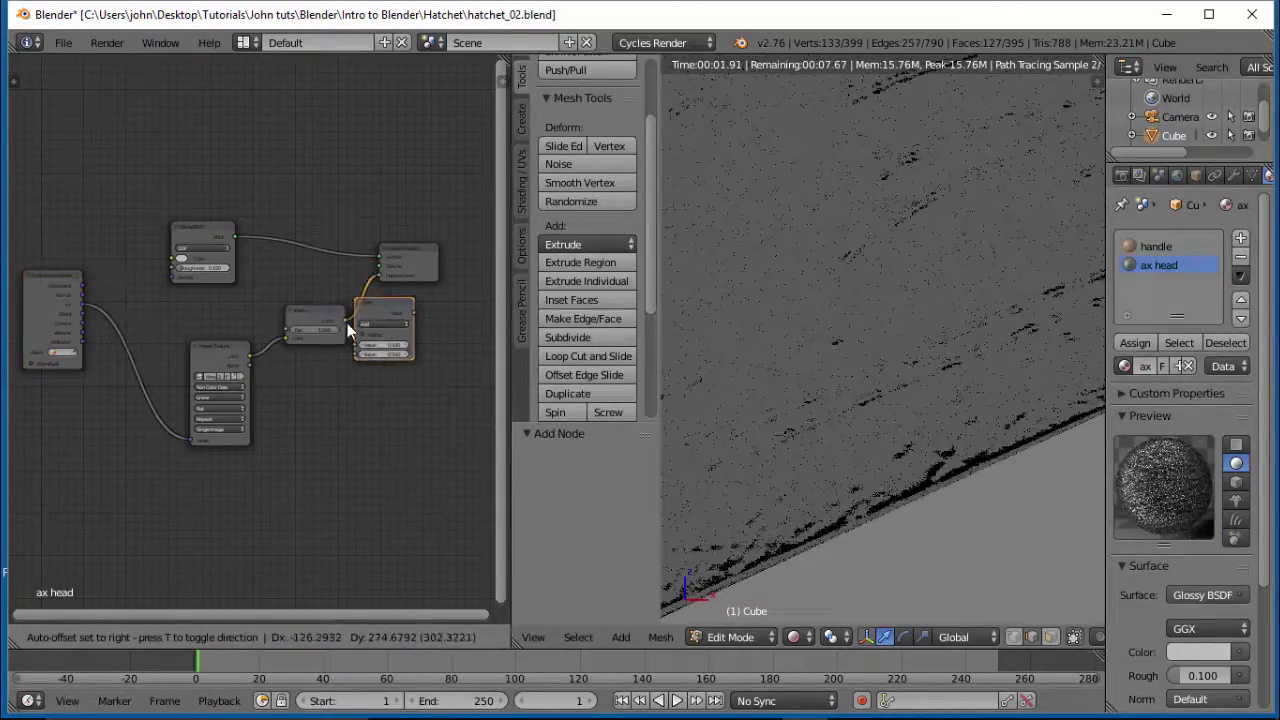
click(261, 340)
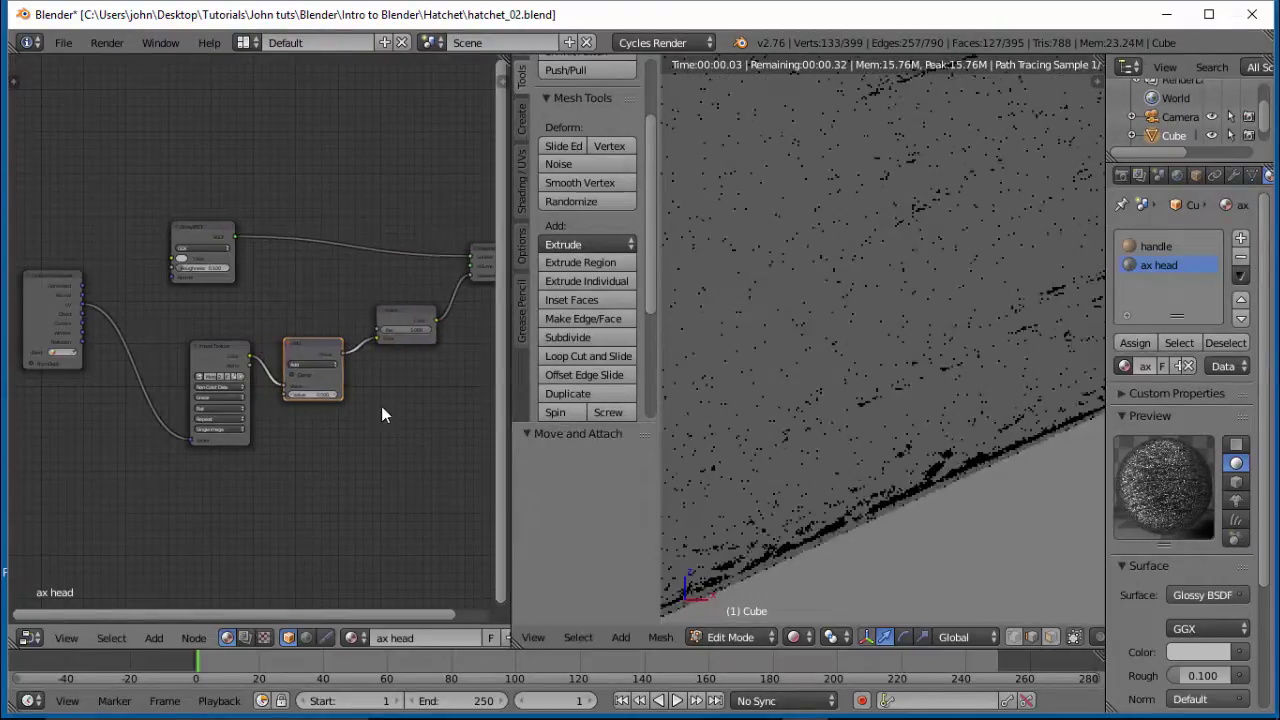
click(331, 363)
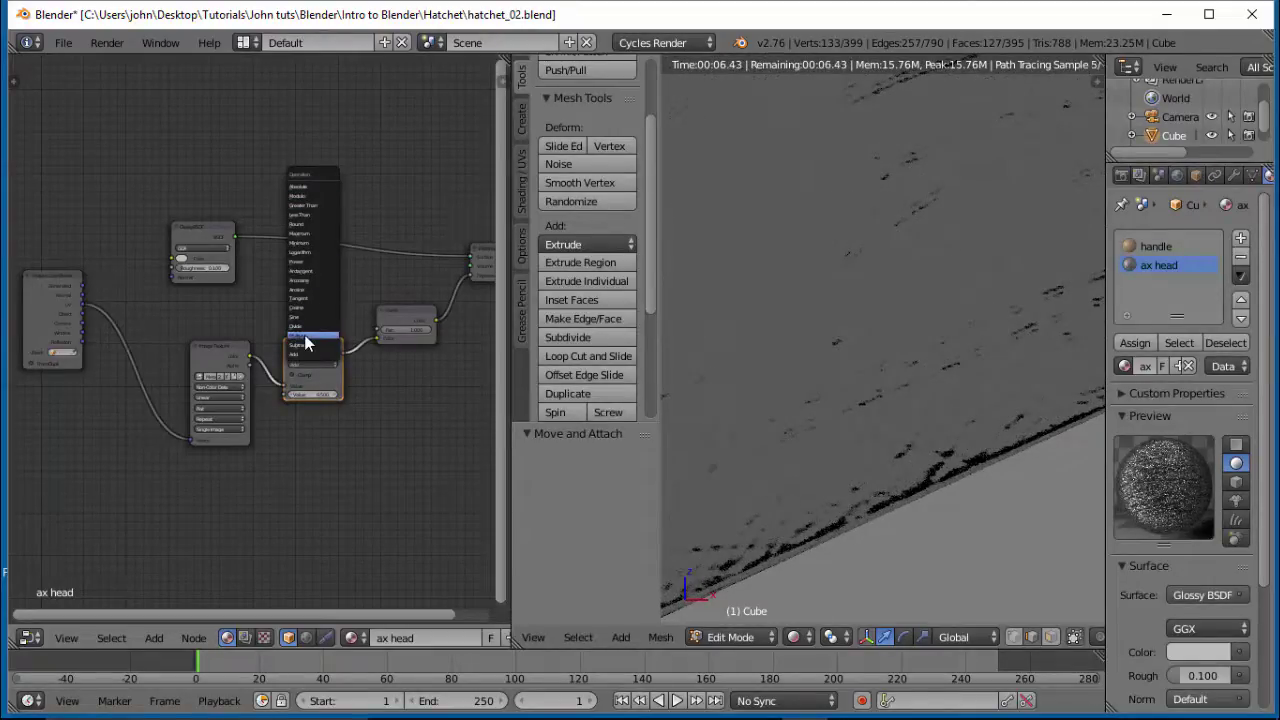
click(305, 338)
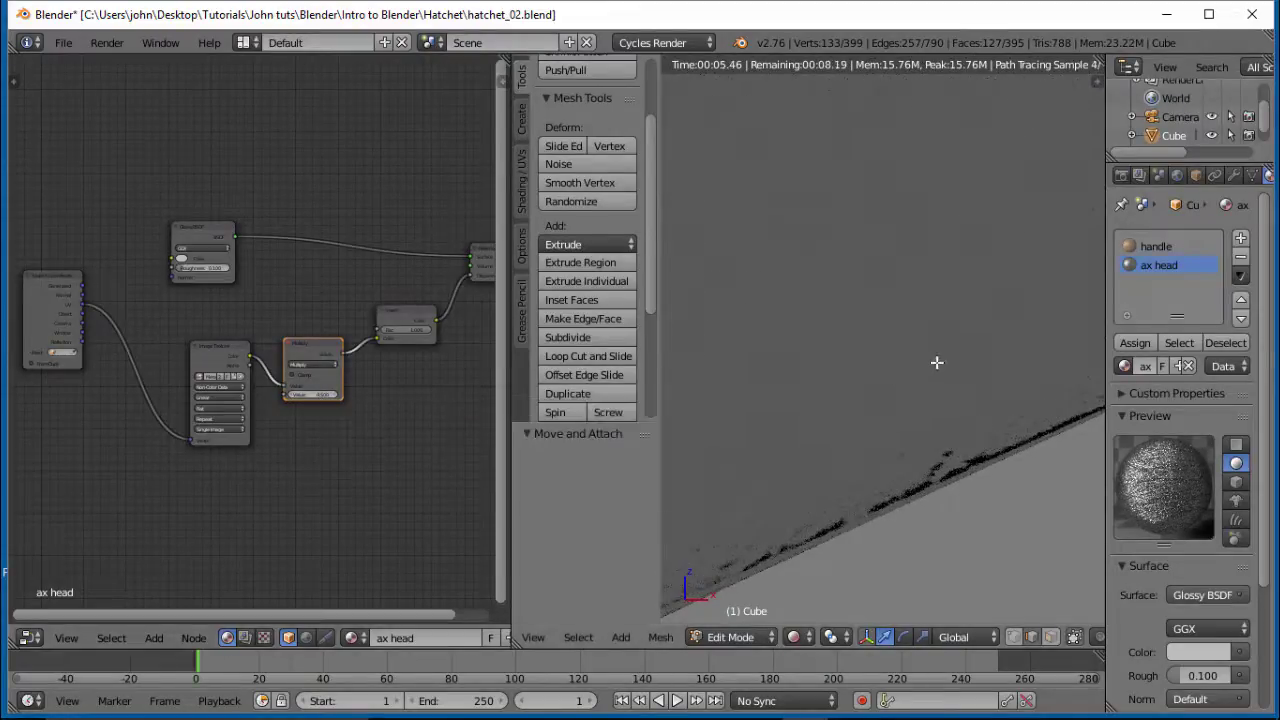
scroll(936, 363, down, 1)
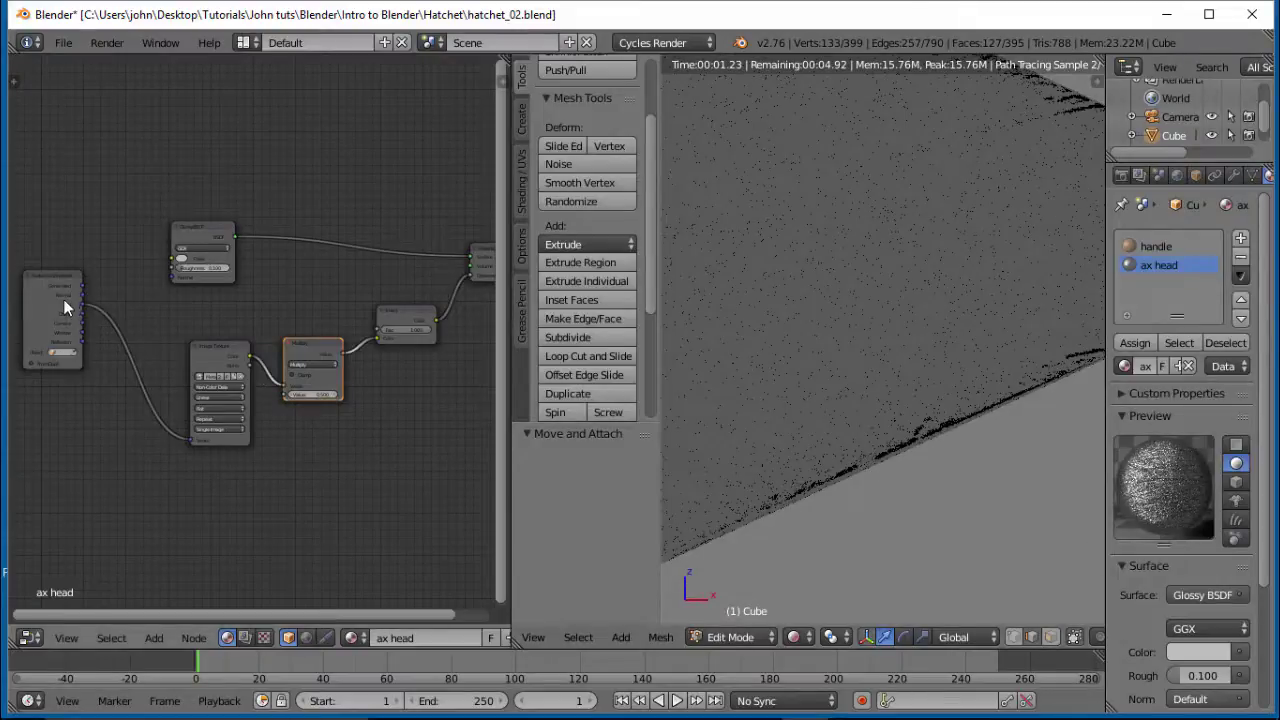
drag(55, 272, 54, 244)
scroll(850, 370, down, 3)
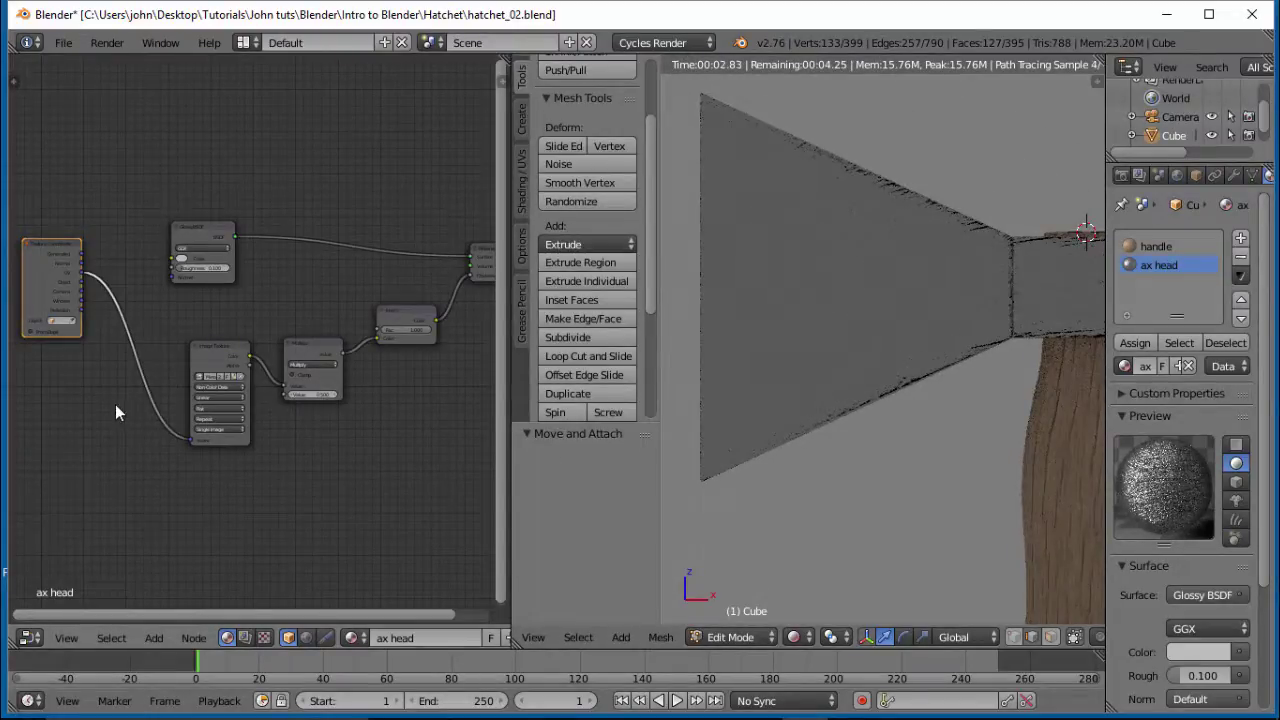
Insert a Mapping node on the Texture Coordinate to Image Texture link, undoing a stray extra node.
key(shift+a)
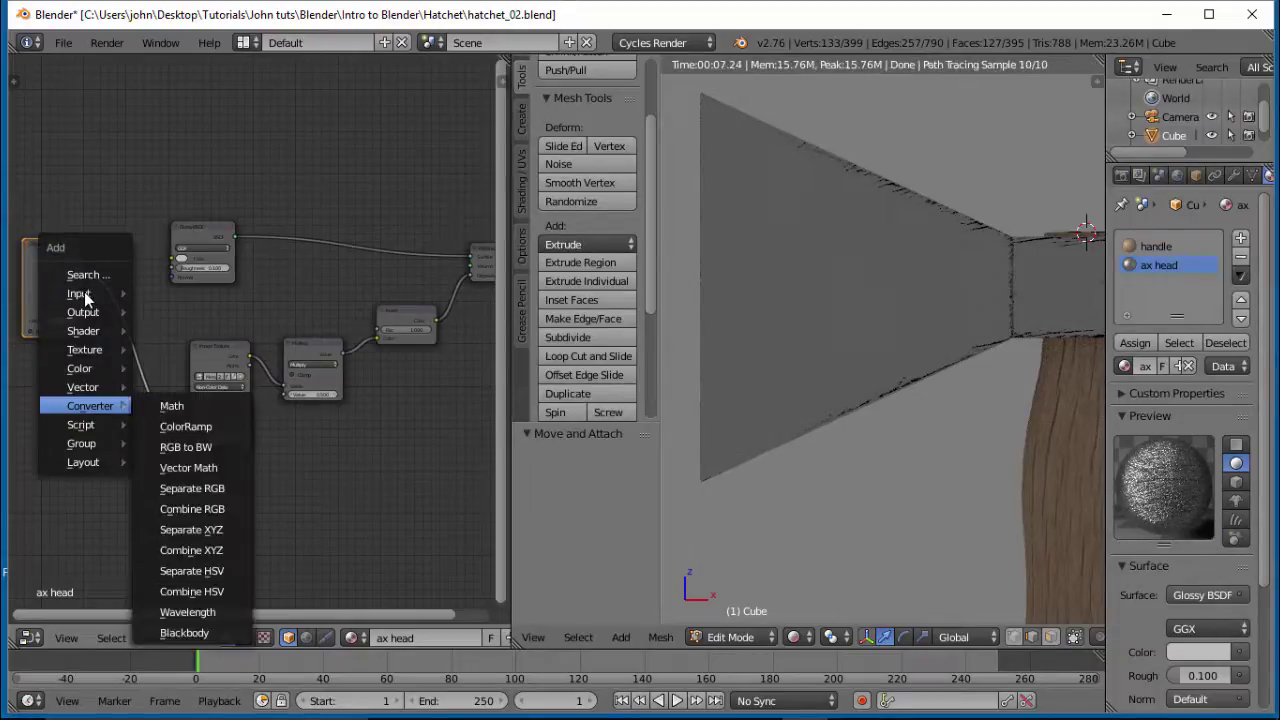
mouse_move(94, 293)
click(172, 293)
click(124, 303)
key(ctrl+z)
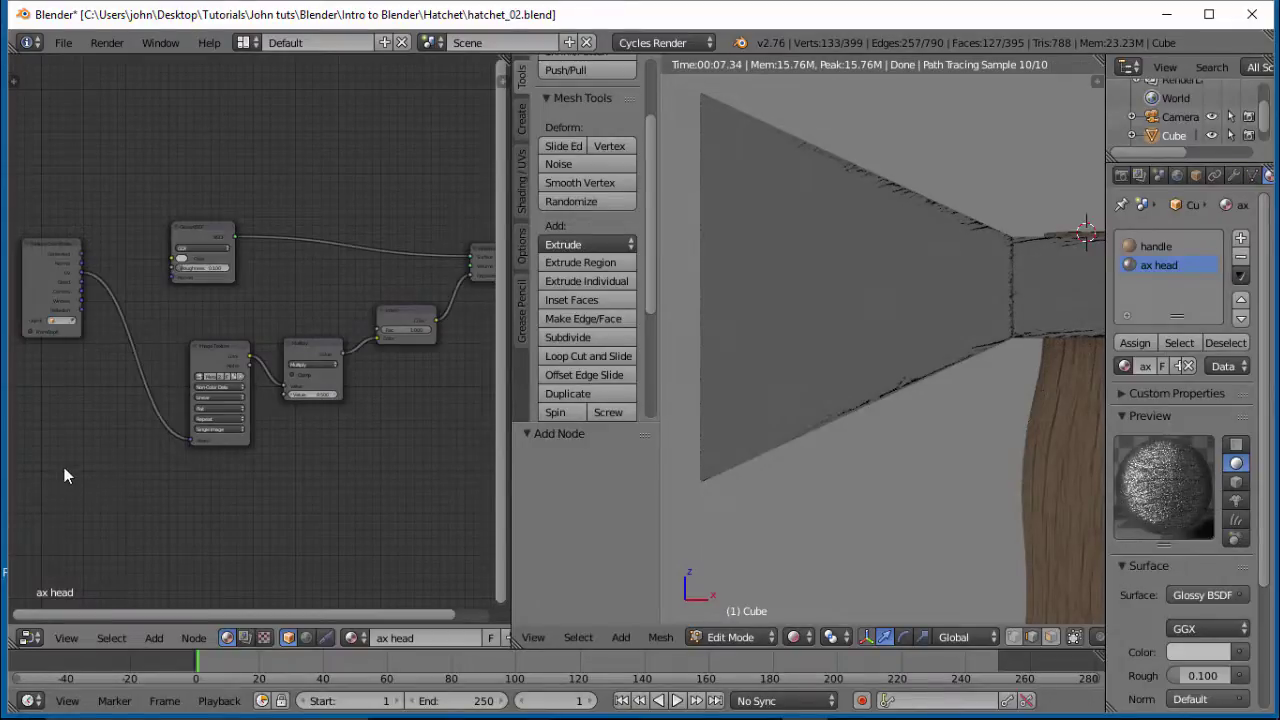
key(shift+a)
mouse_move(64, 469)
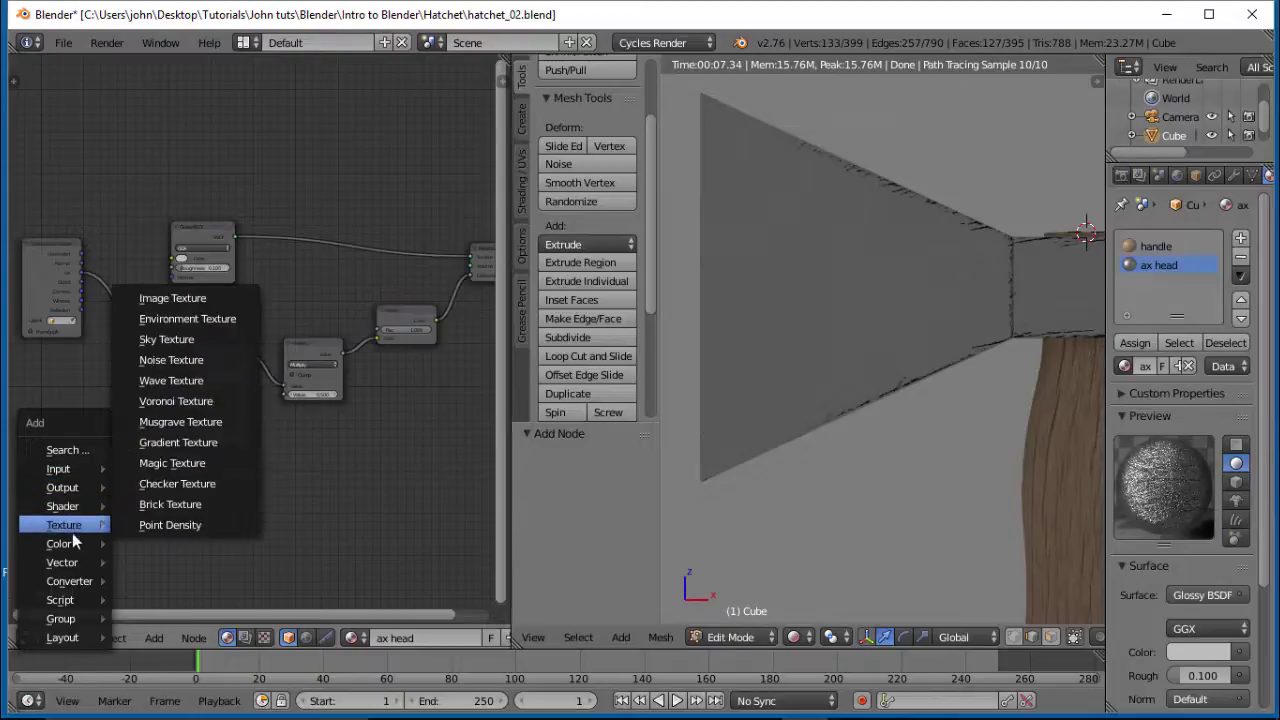
mouse_move(76, 552)
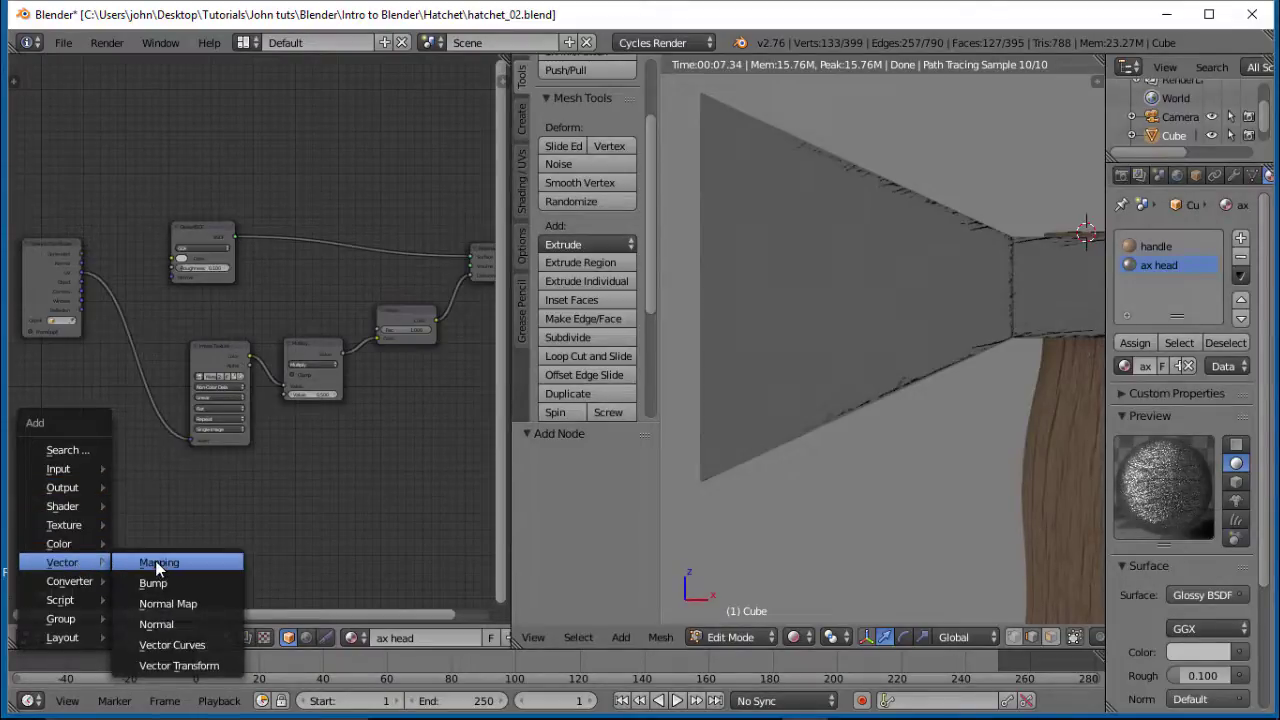
click(155, 560)
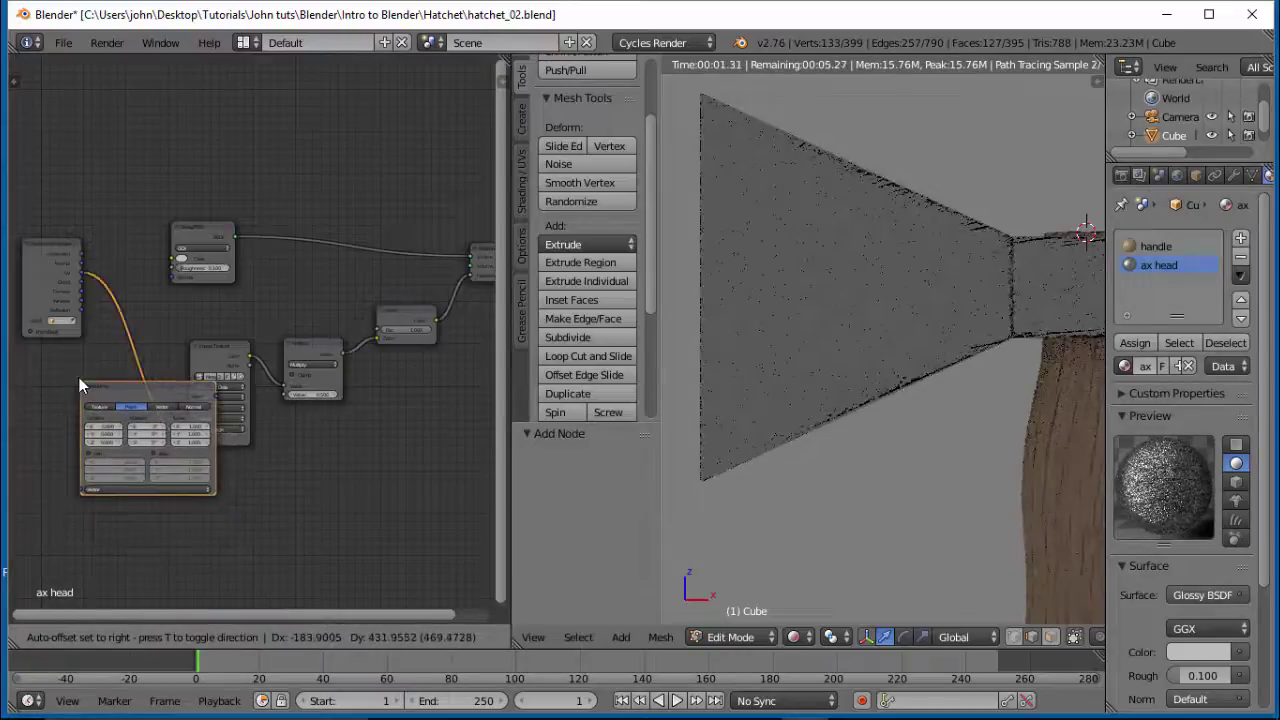
click(79, 377)
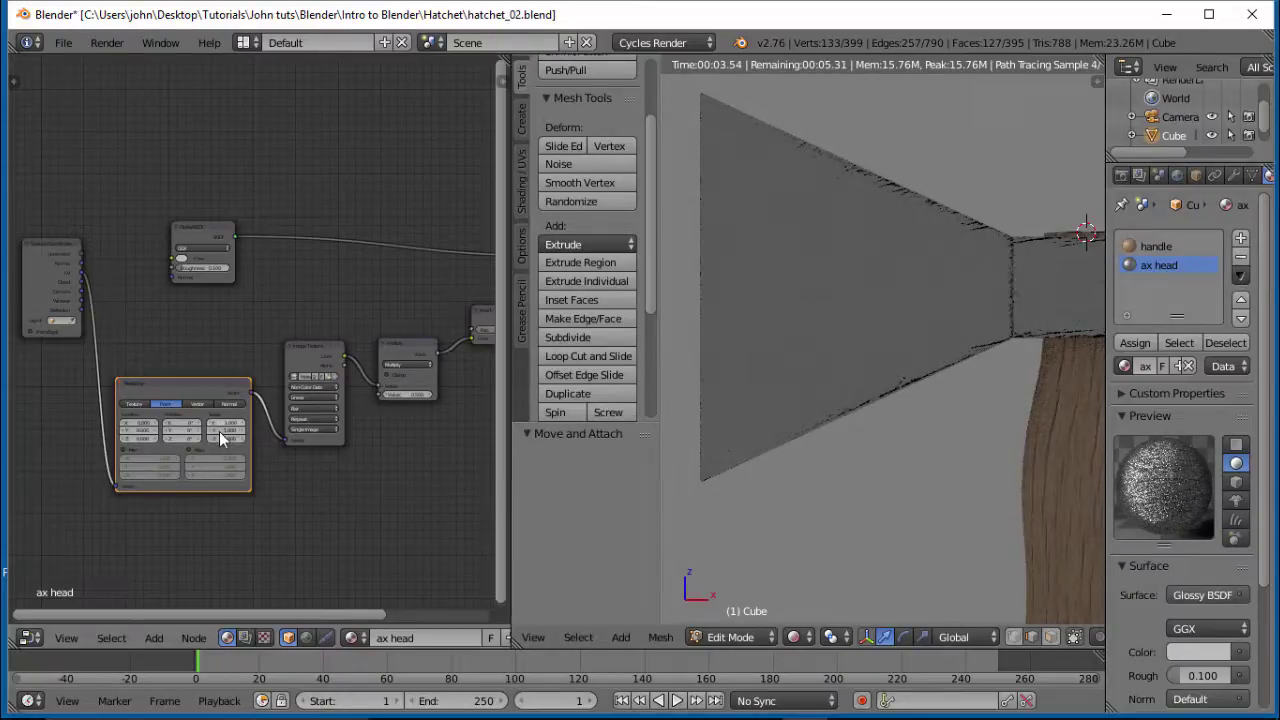
key(KP_Decimal)
scroll(322, 373, up, 3)
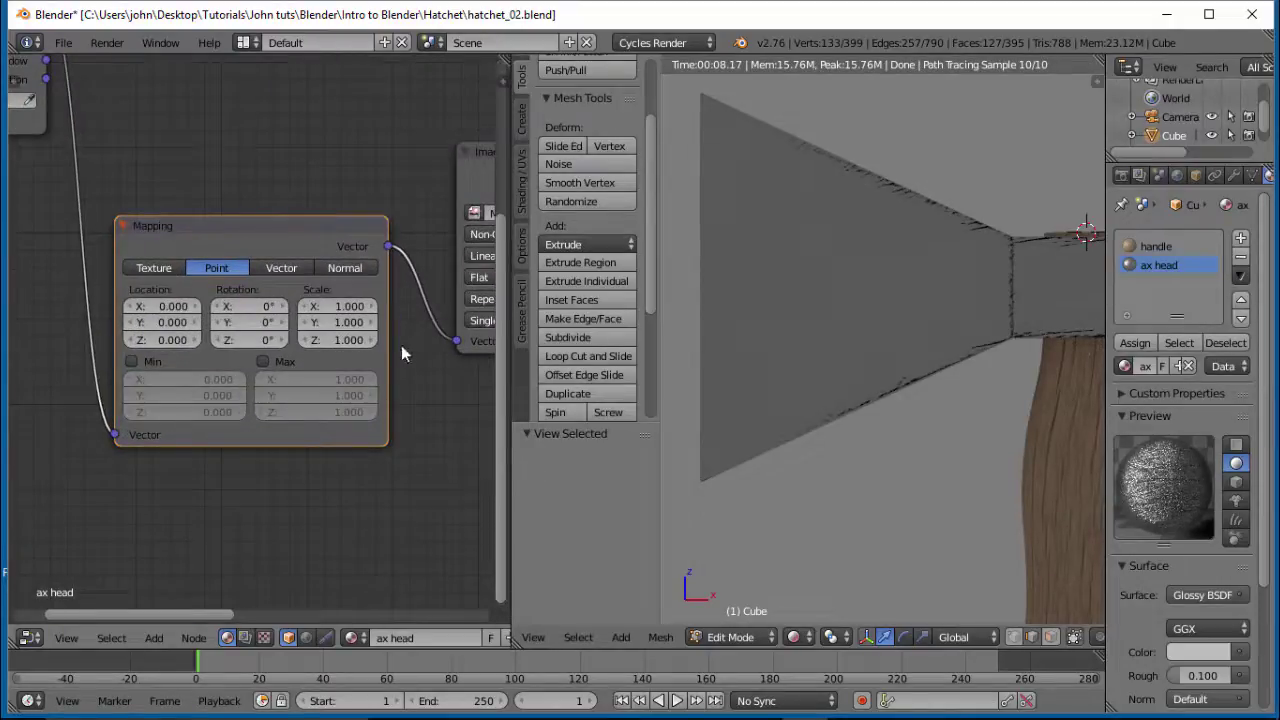
Set the Mapping node's Scale to 5 on X, Y and Z.
click(343, 307)
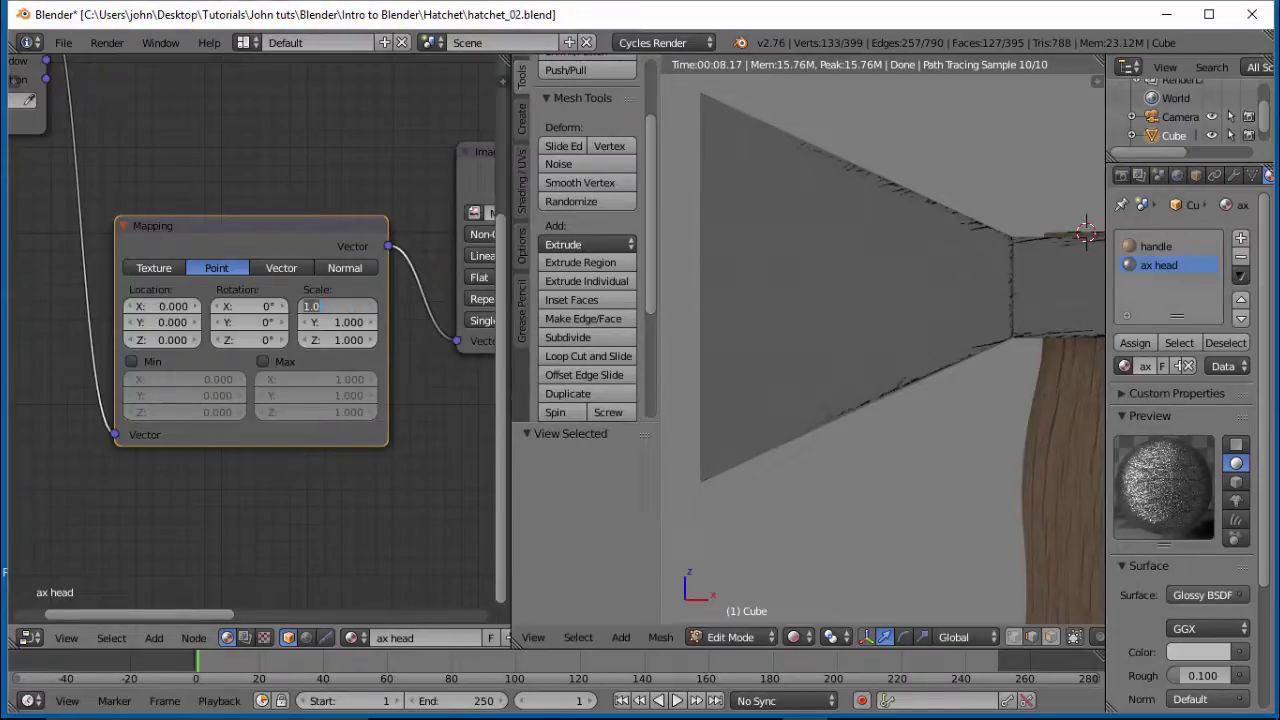
text(5)
key(Tab)
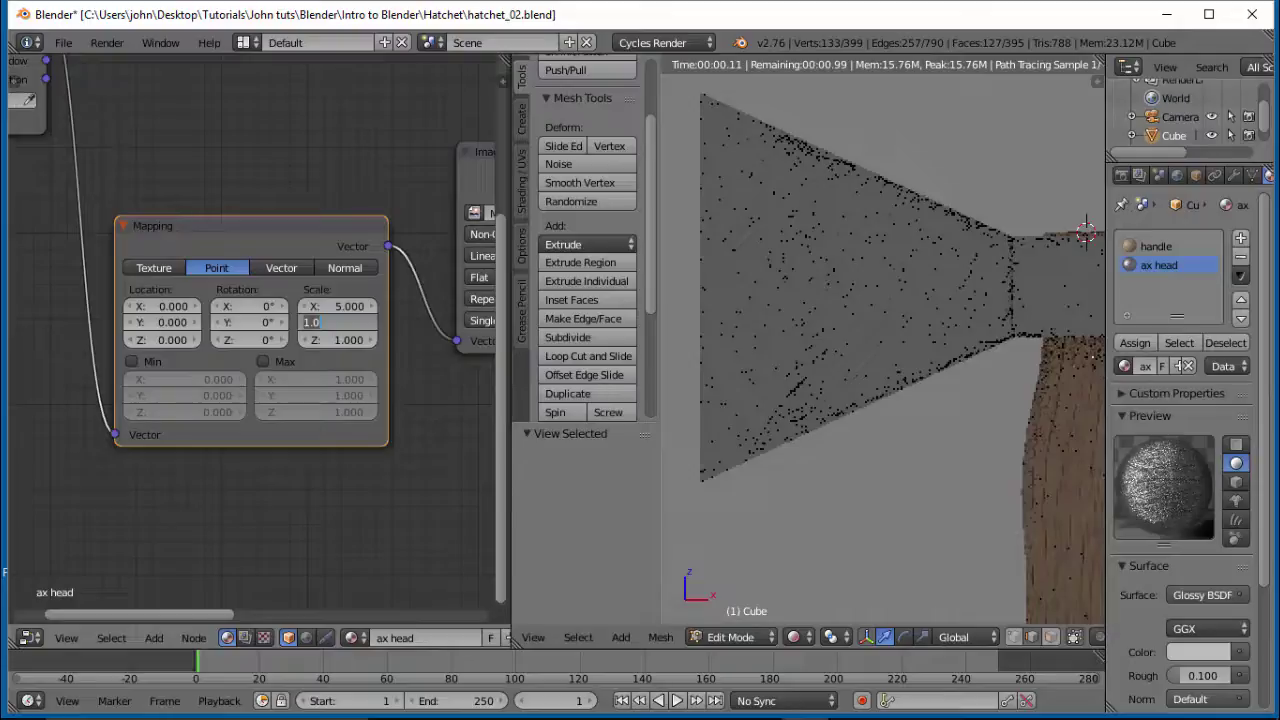
text(5)
key(Tab)
text(5)
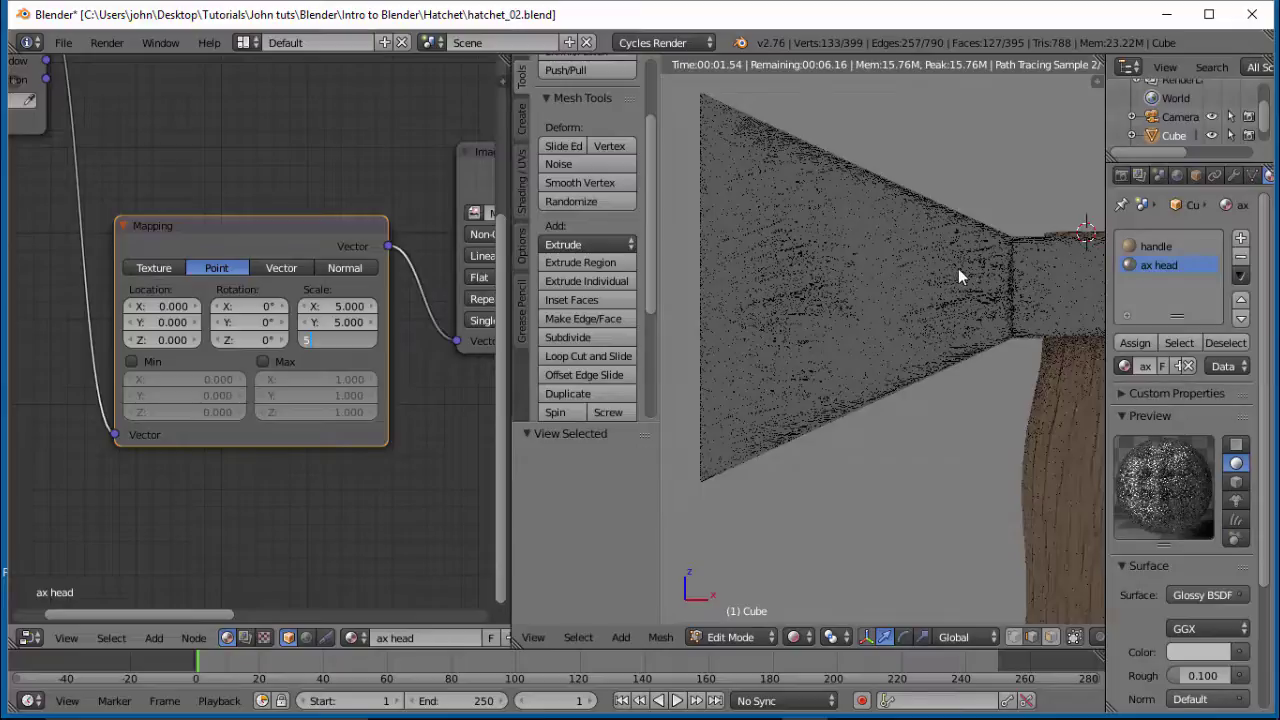
key(Return)
scroll(949, 314, down, 1)
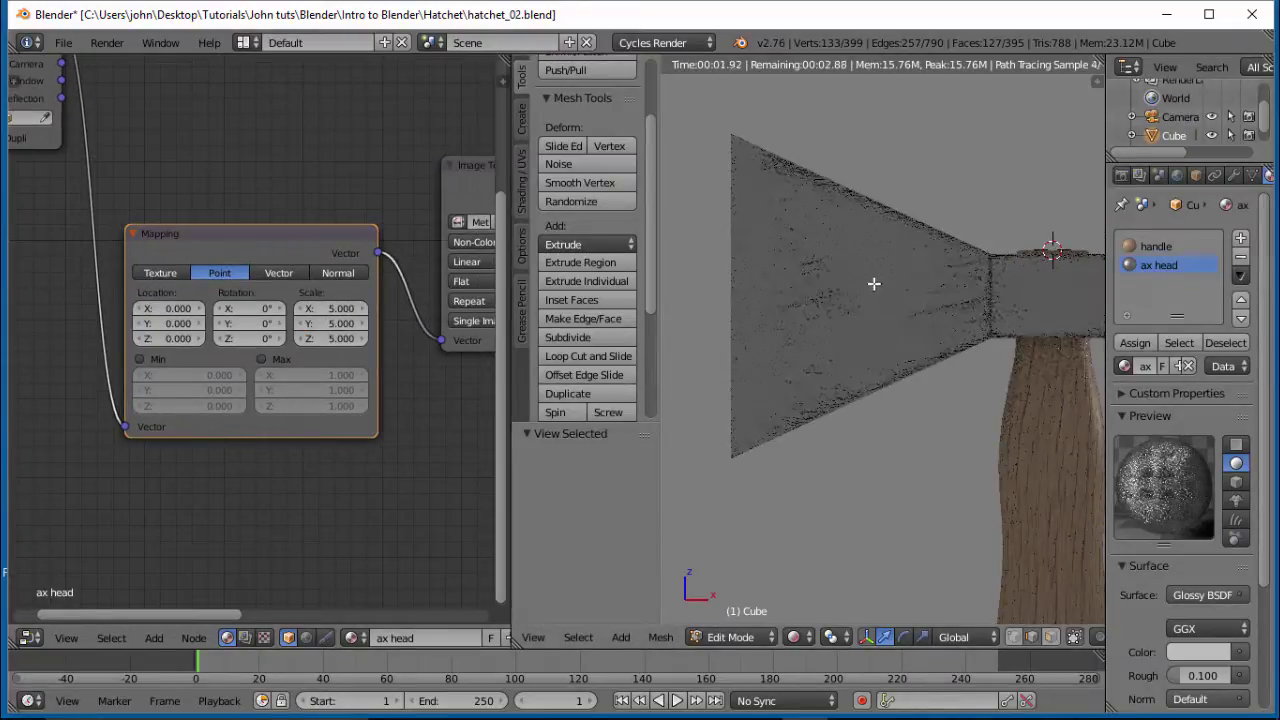
scroll(875, 290, up, 1)
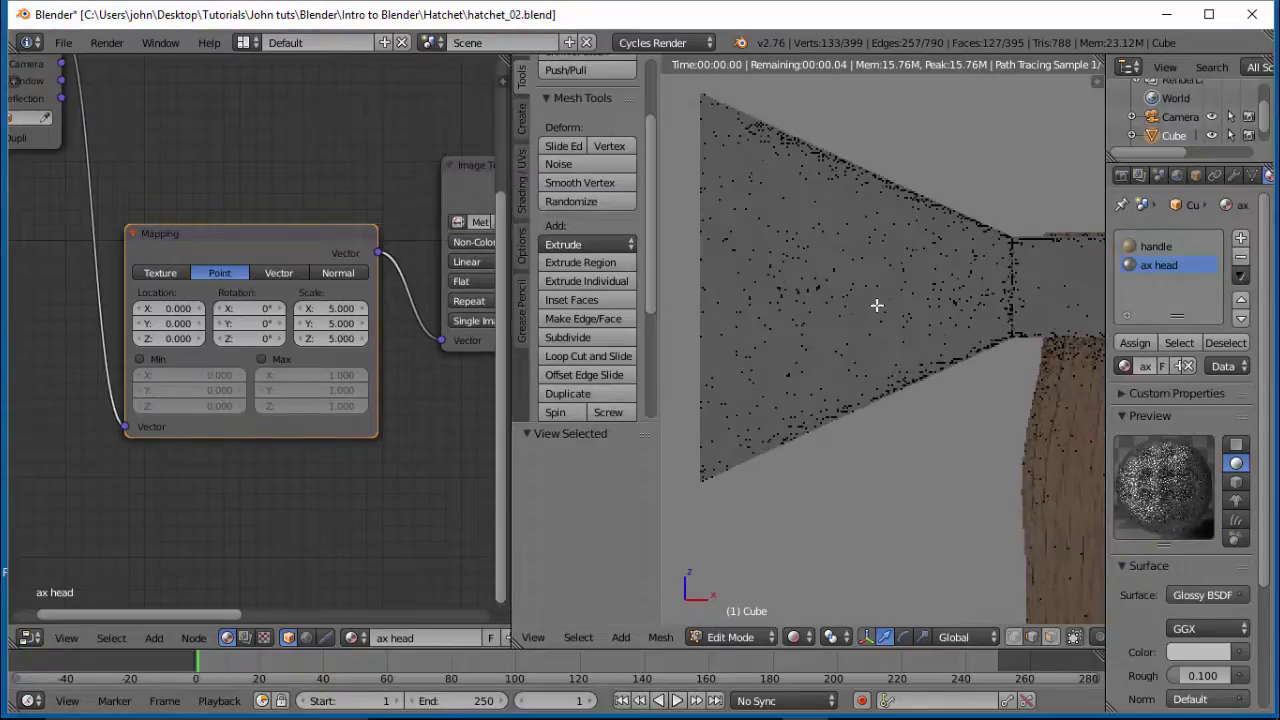
scroll(720, 268, up, 1)
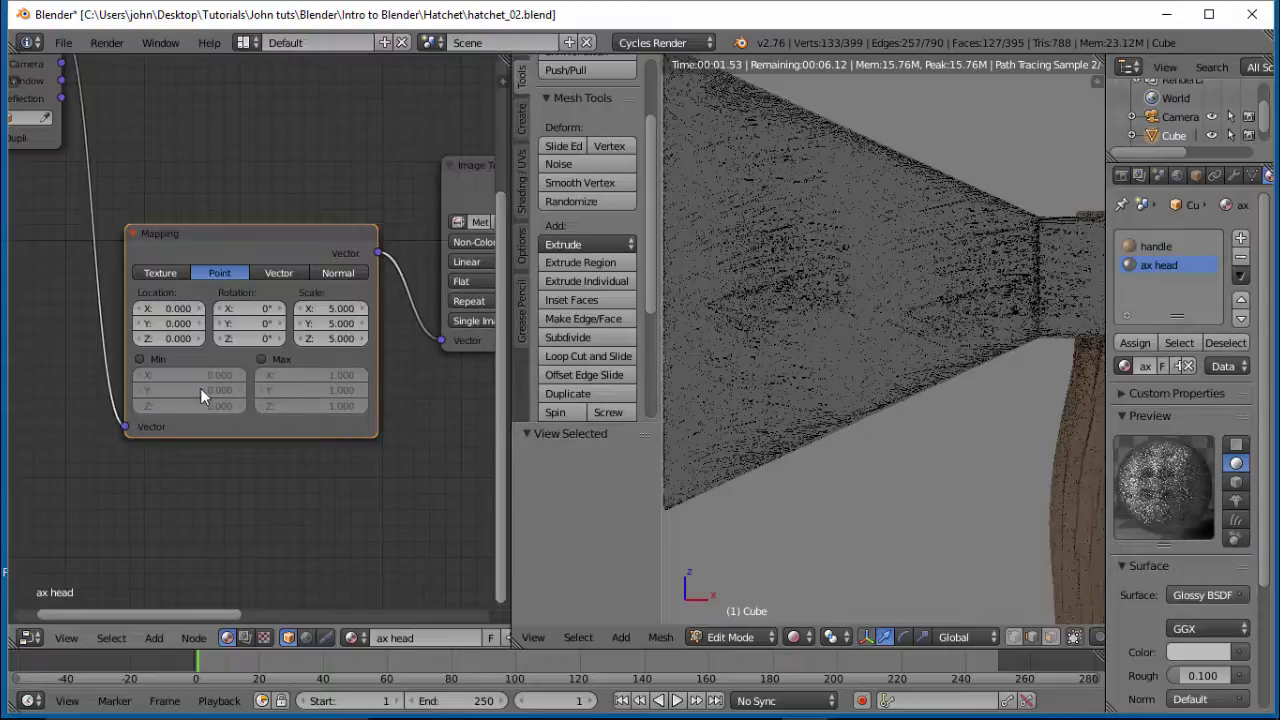
Set the Multiply node's value to 0.200.
middle_drag(396, 371, 83, 371)
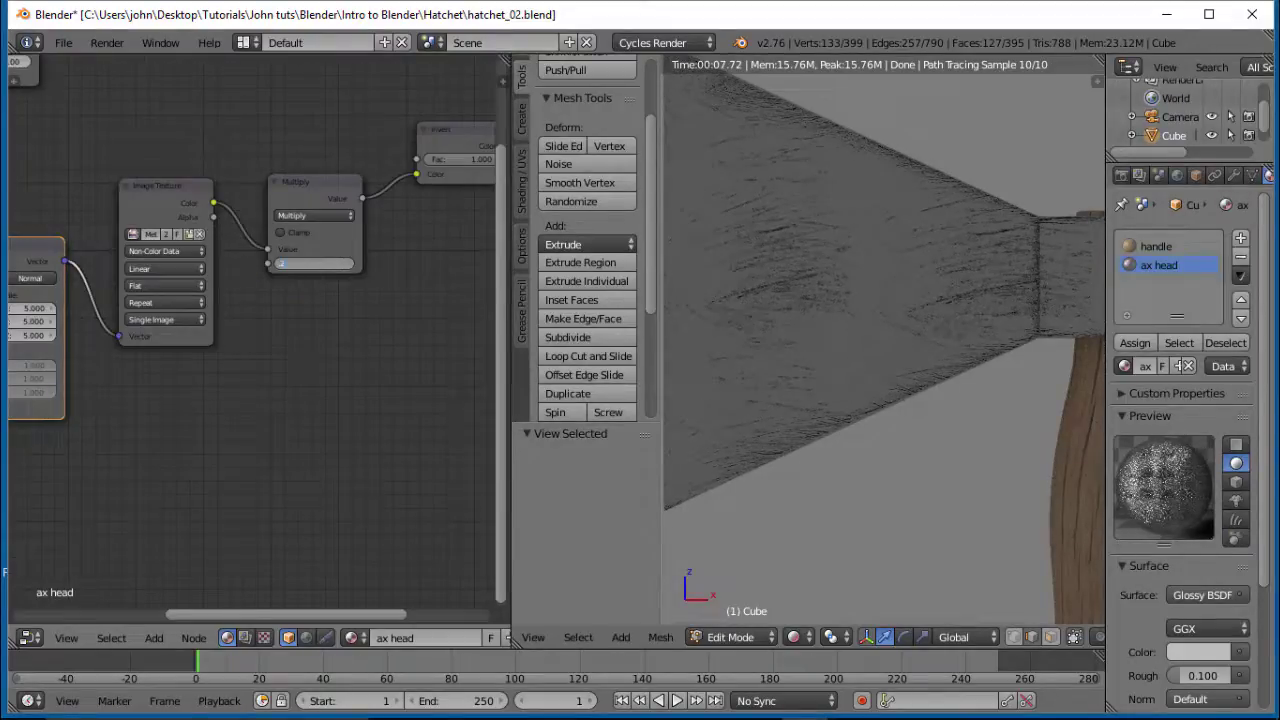
key(Return)
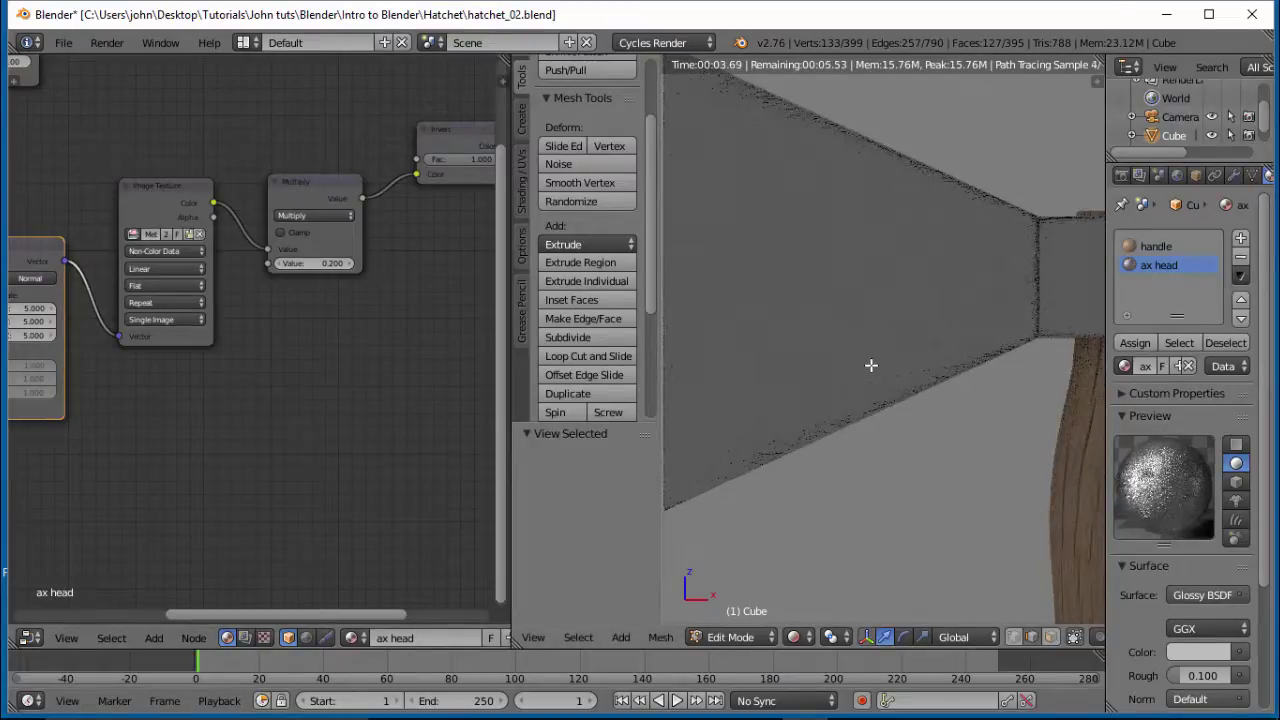
scroll(883, 357, up, 5)
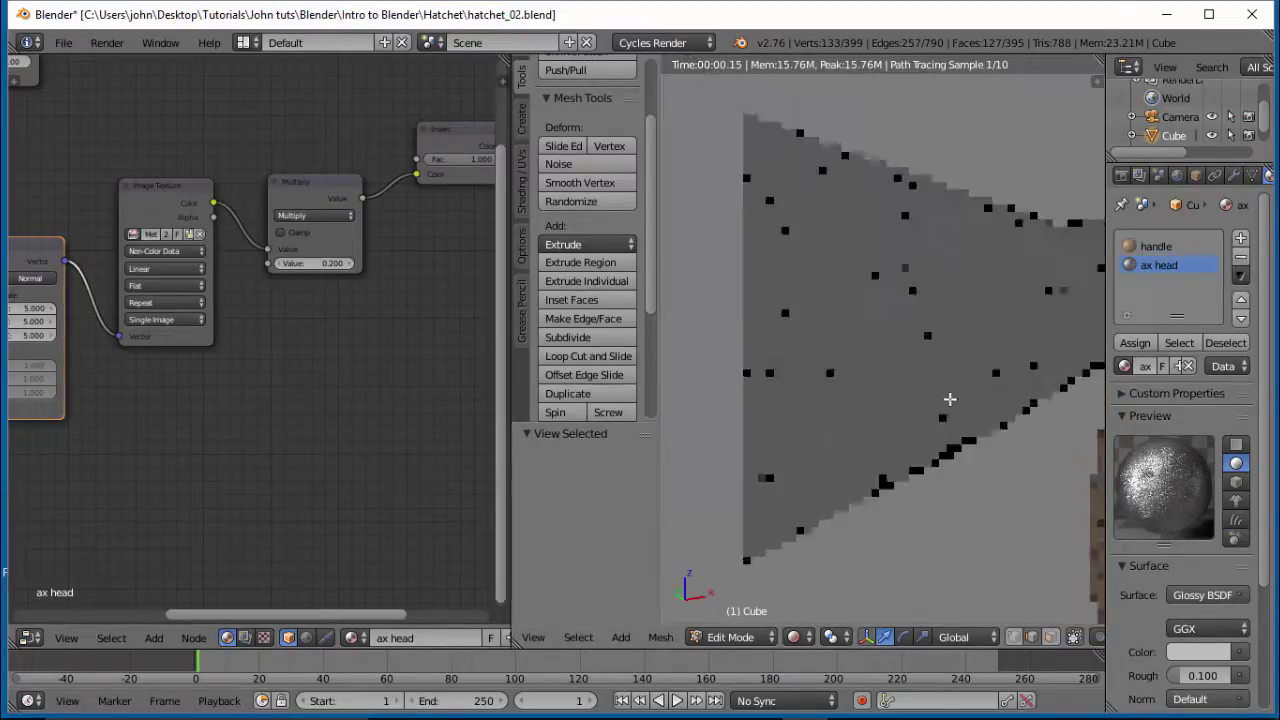
Orbit to check the rendered axe, then switch to solid shading and Object Mode.
middle_drag(991, 420, 963, 417)
scroll(963, 417, down, 5)
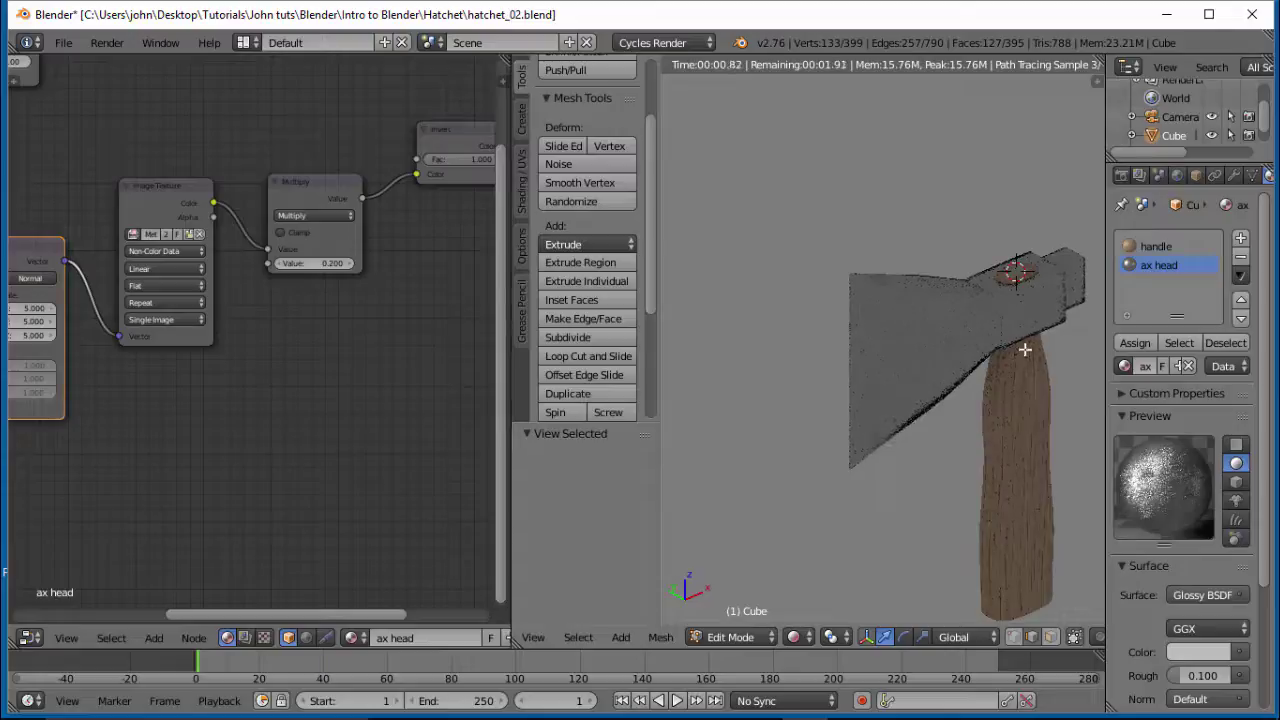
middle_drag(1027, 316, 991, 300)
scroll(971, 329, down, 4)
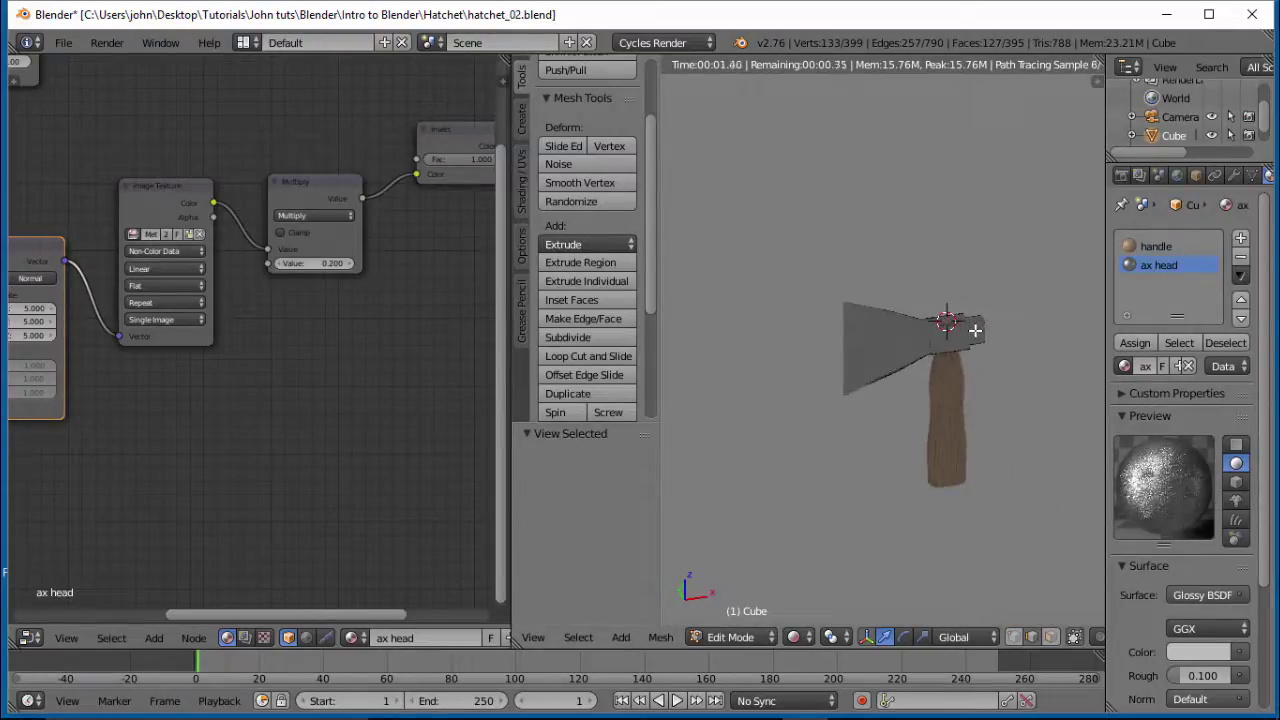
key(shift+z)
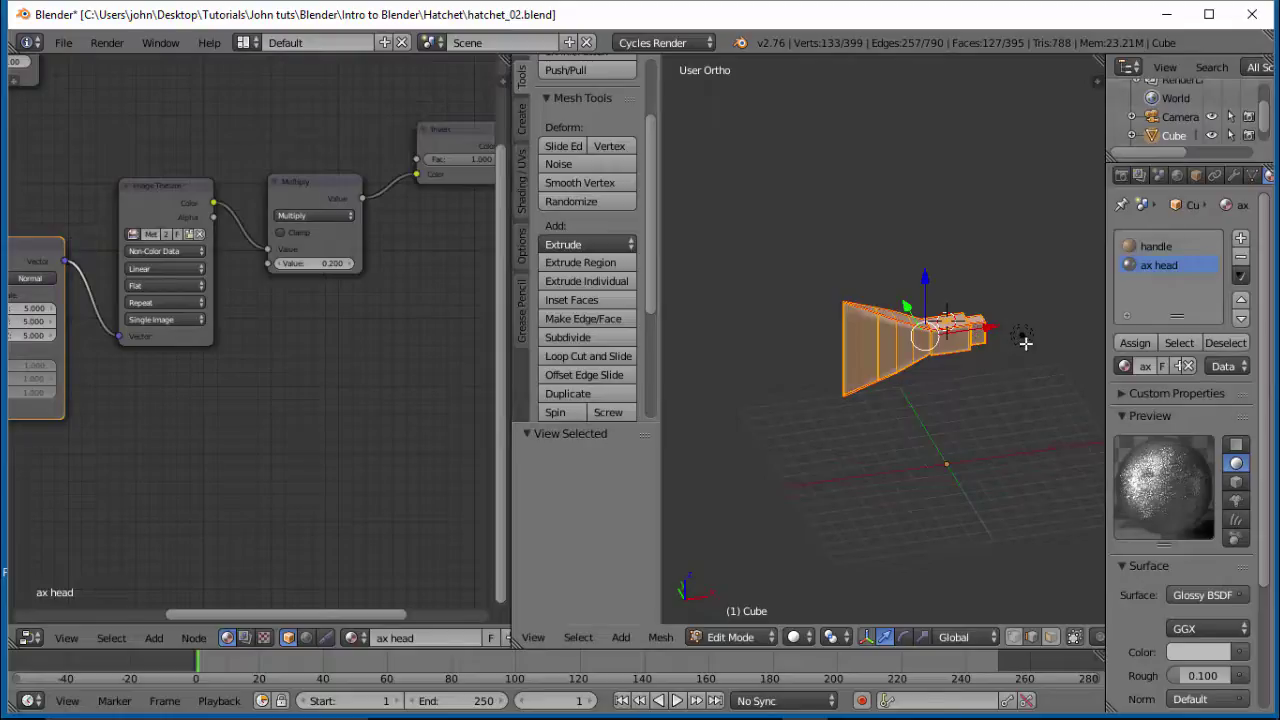
key(Tab)
Select the lamp, make it a Sun using nodes, and set its emission strength to 5.
right_click(1023, 340)
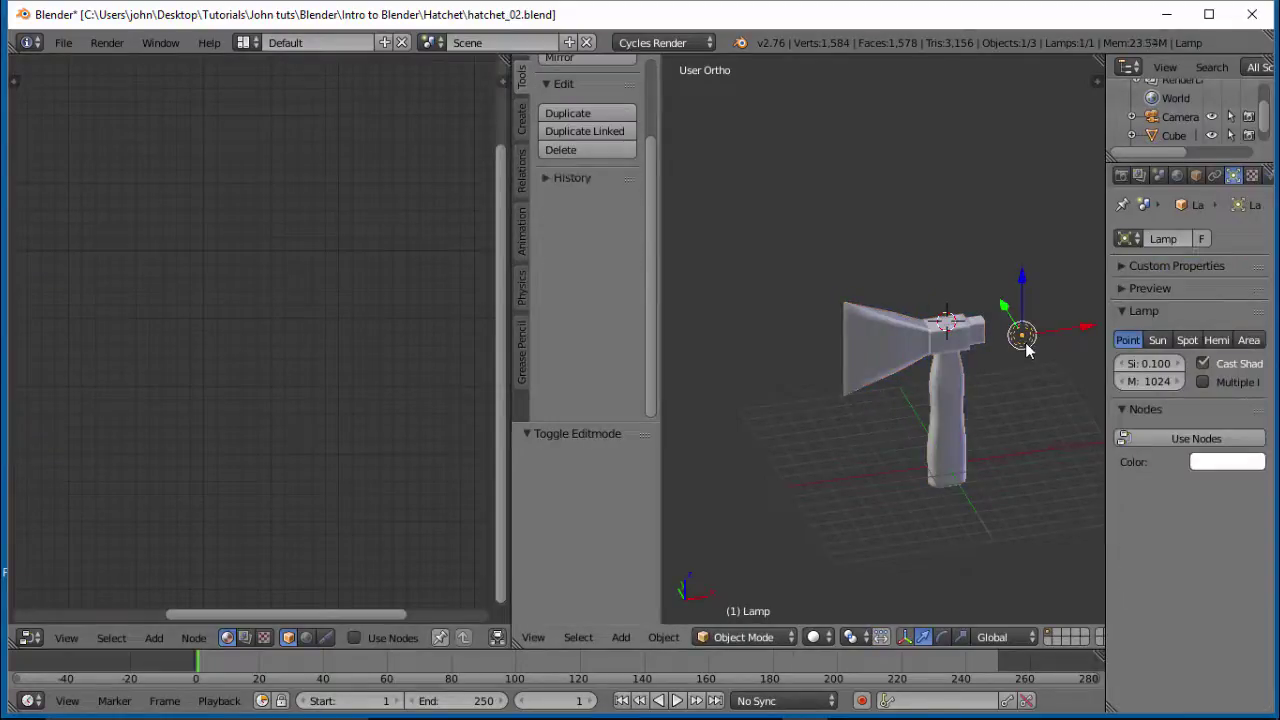
click(1157, 340)
click(1205, 437)
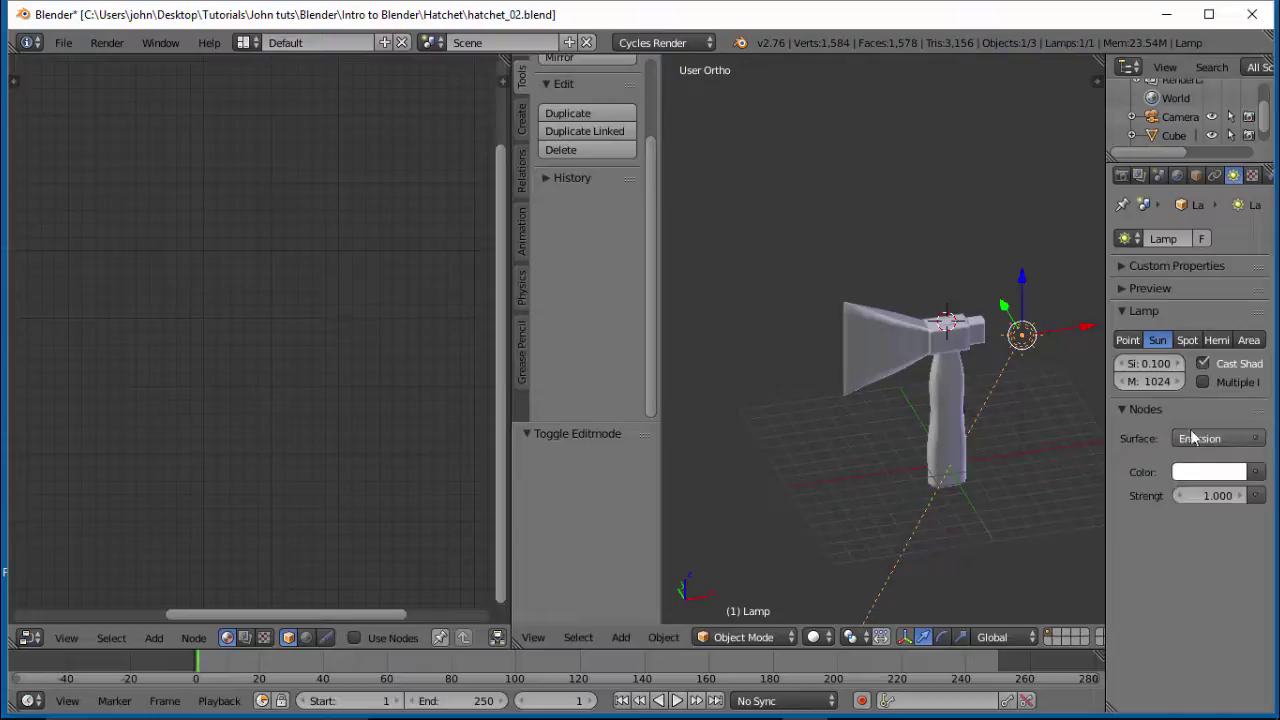
click(1210, 496)
text(5)
key(Return)
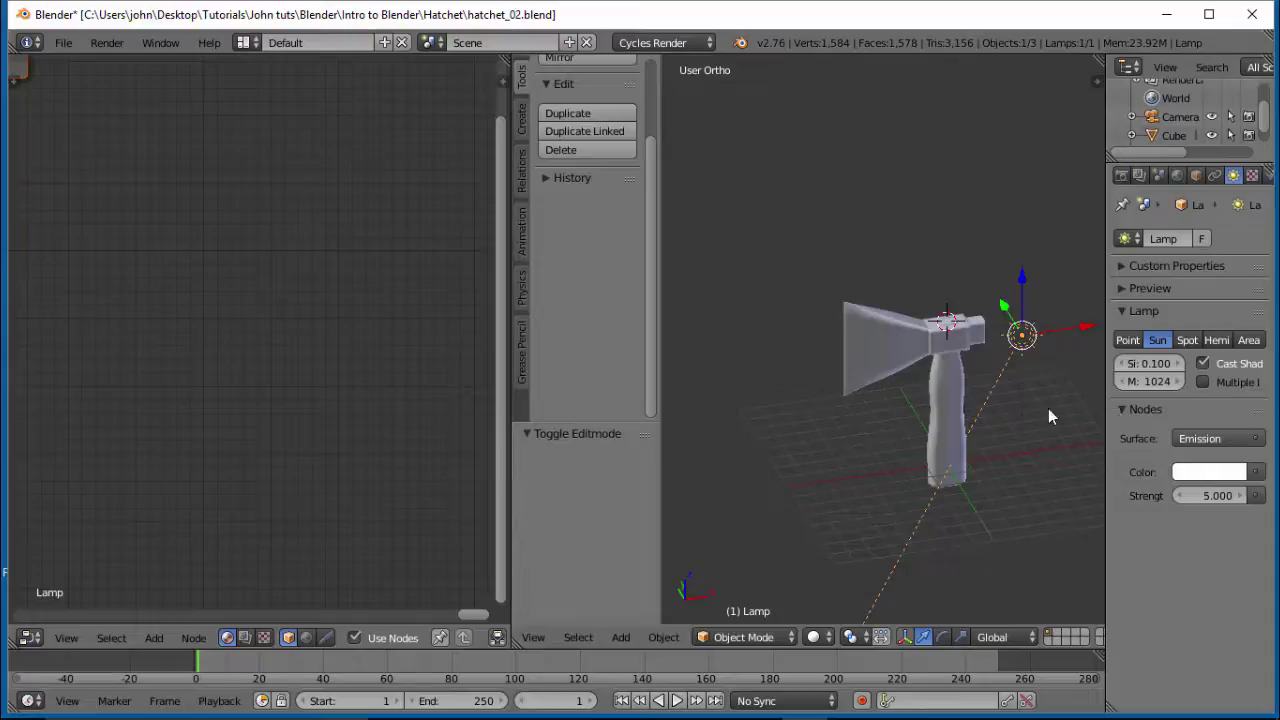
In top view, move the sun lamp down-right of the axe and rotate it 78.31°.
key(KP_7)
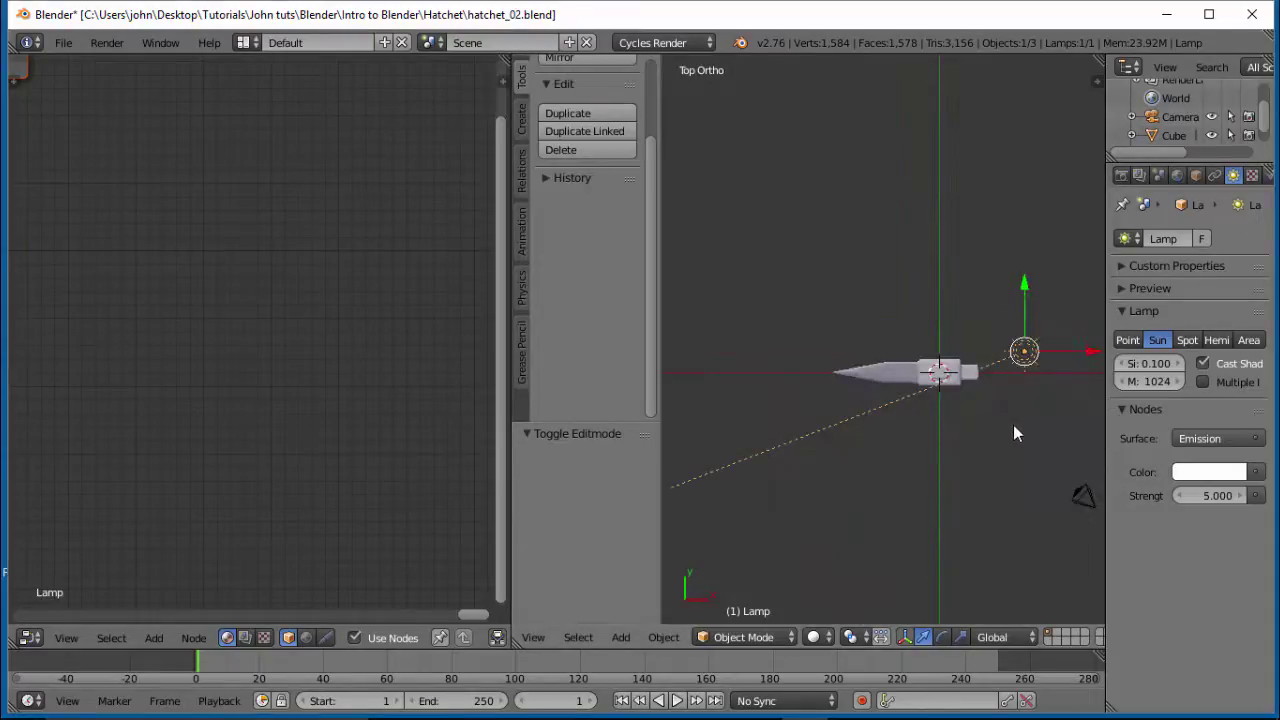
scroll(1013, 425, down, 5)
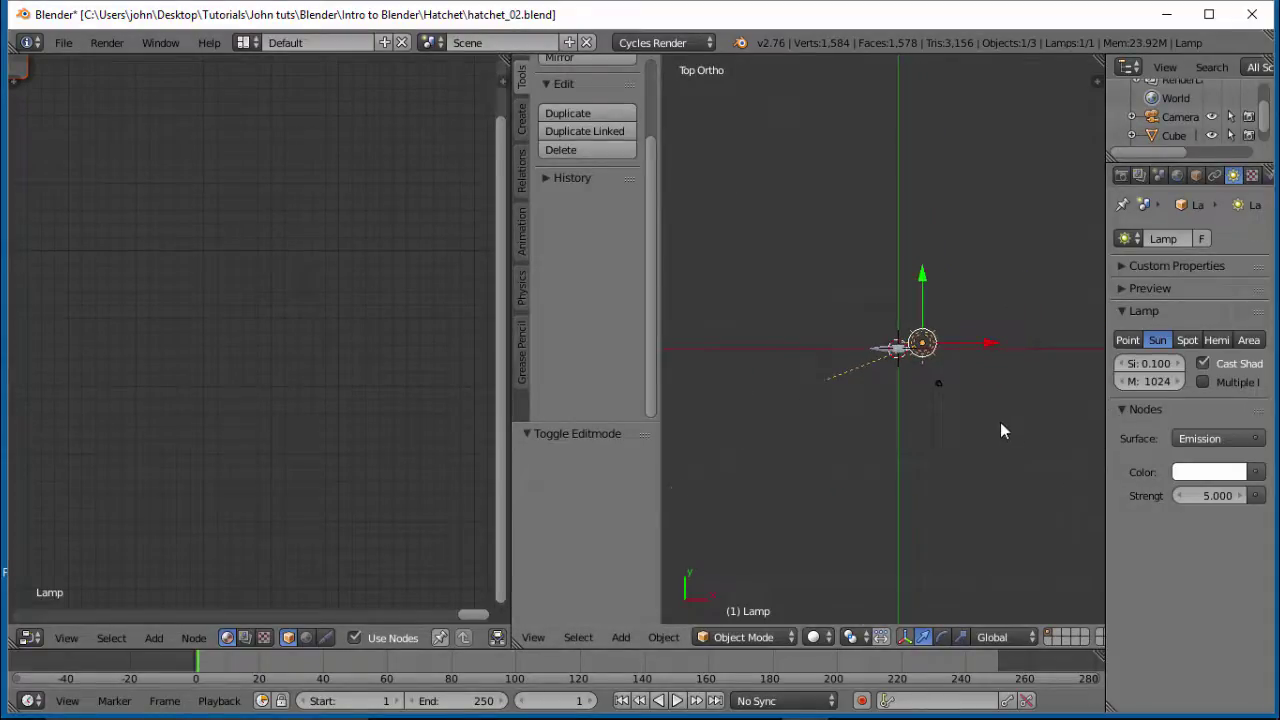
key(g)
click(1028, 526)
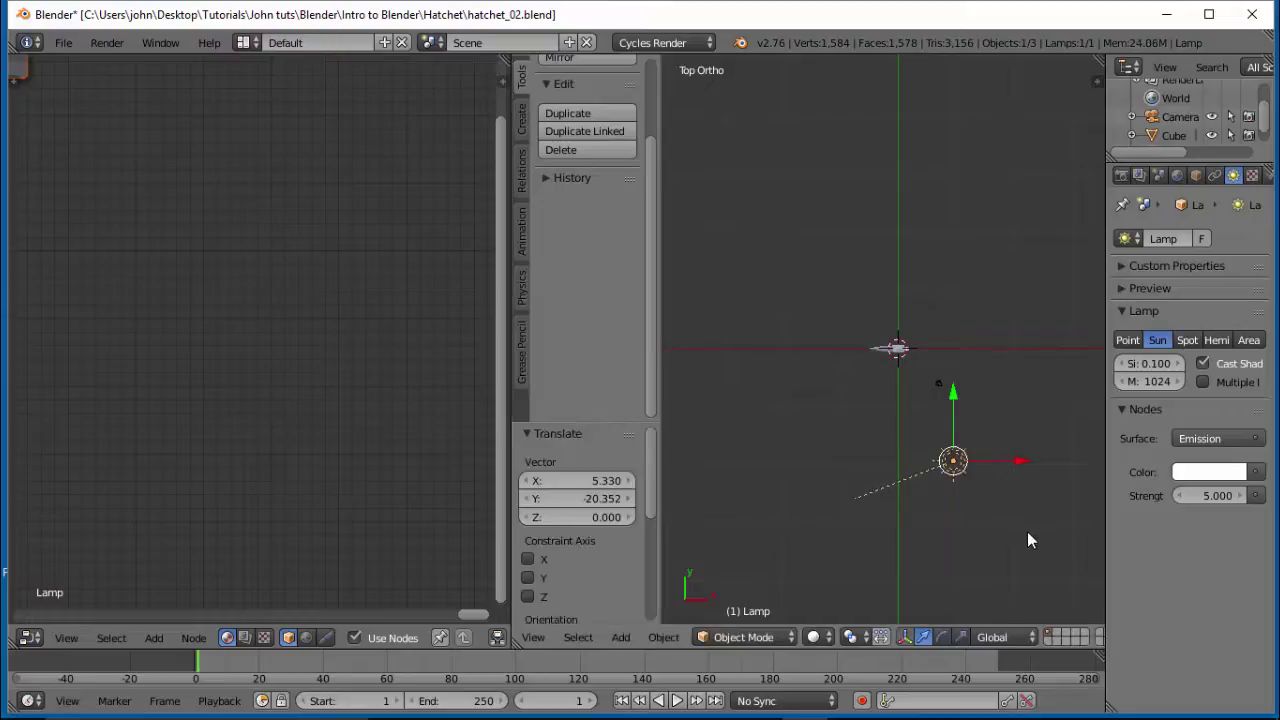
key(r)
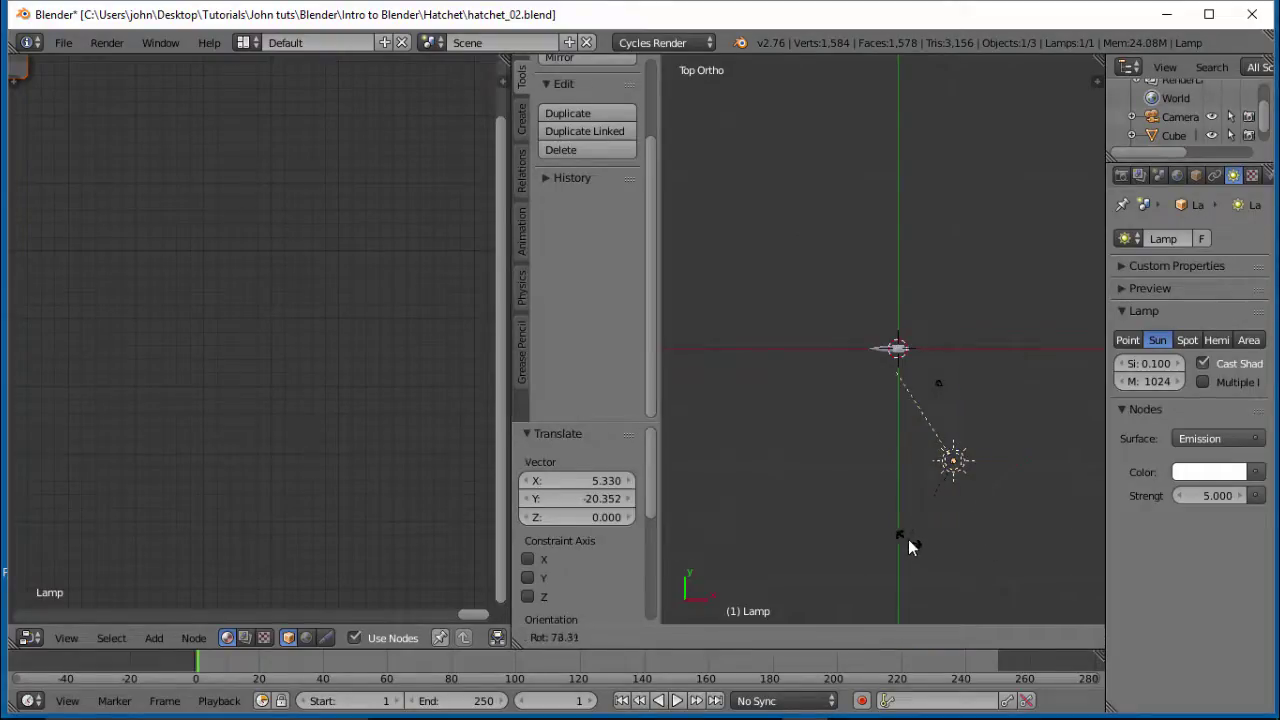
click(912, 543)
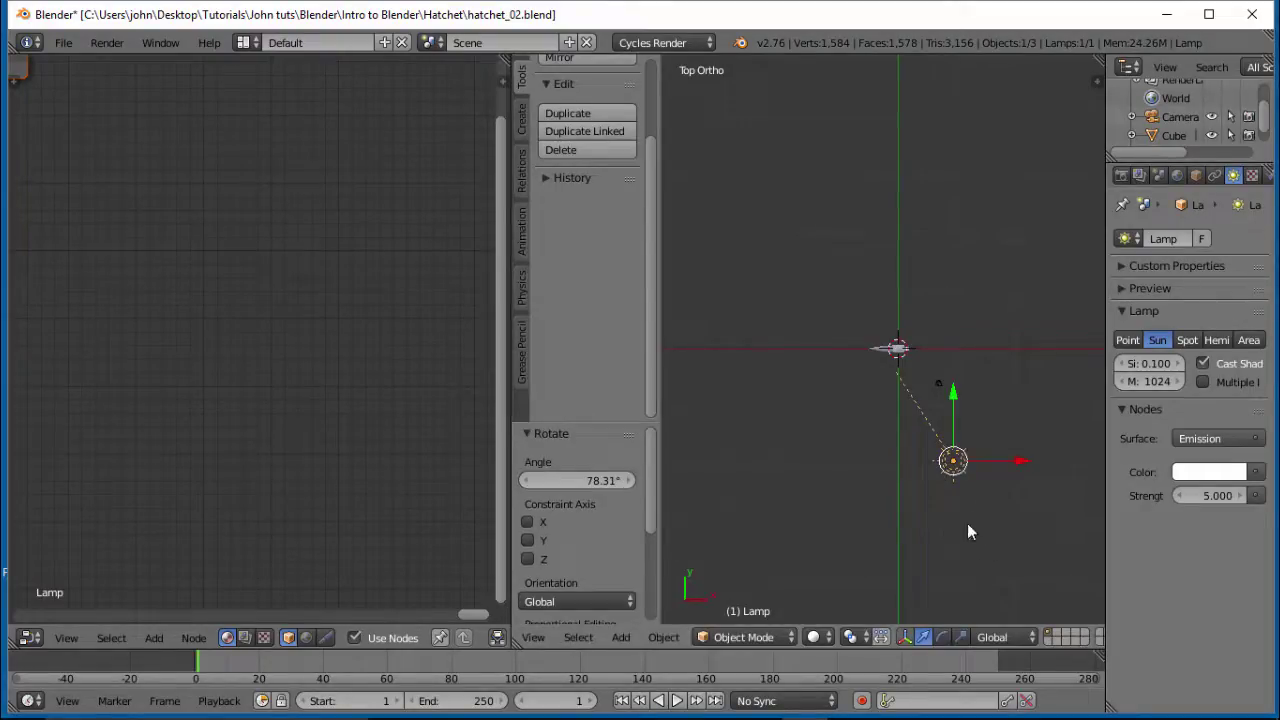
middle_drag(880, 455, 978, 274)
In side view, raise the lamp above the hatchet, tilt it -28.4° and fine-tune its position.
key(KP_3)
key(g)
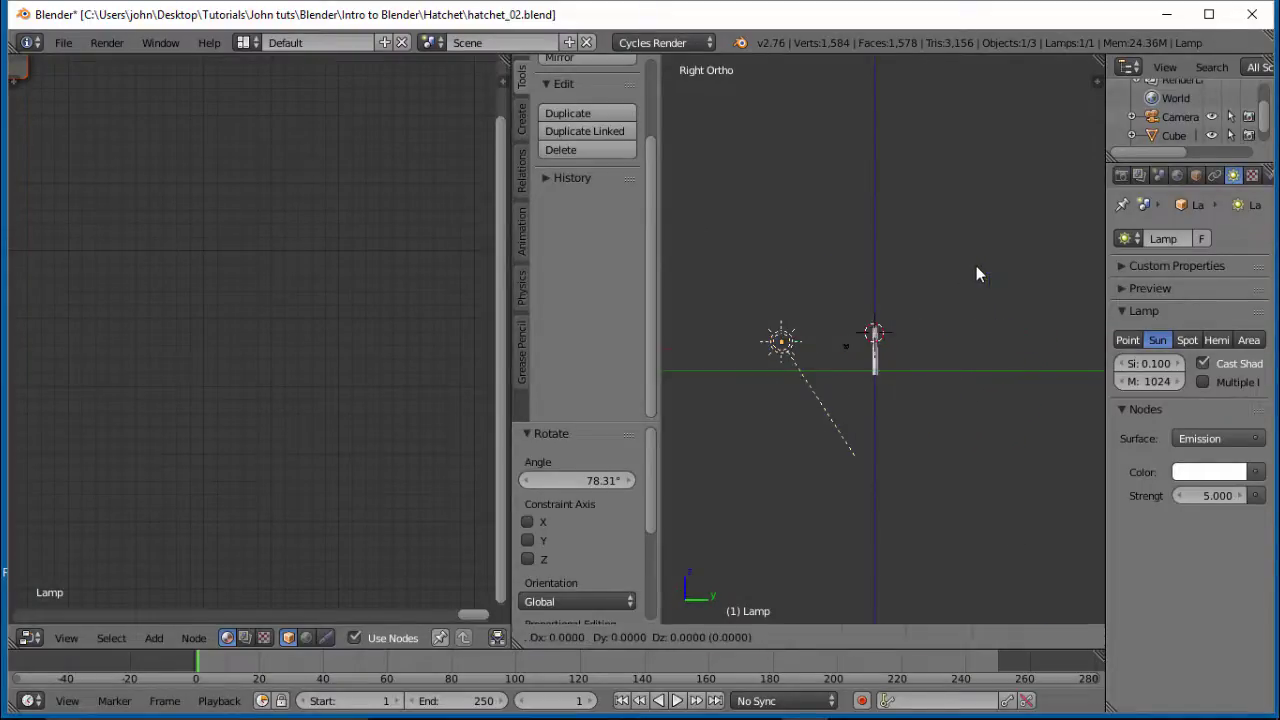
click(929, 133)
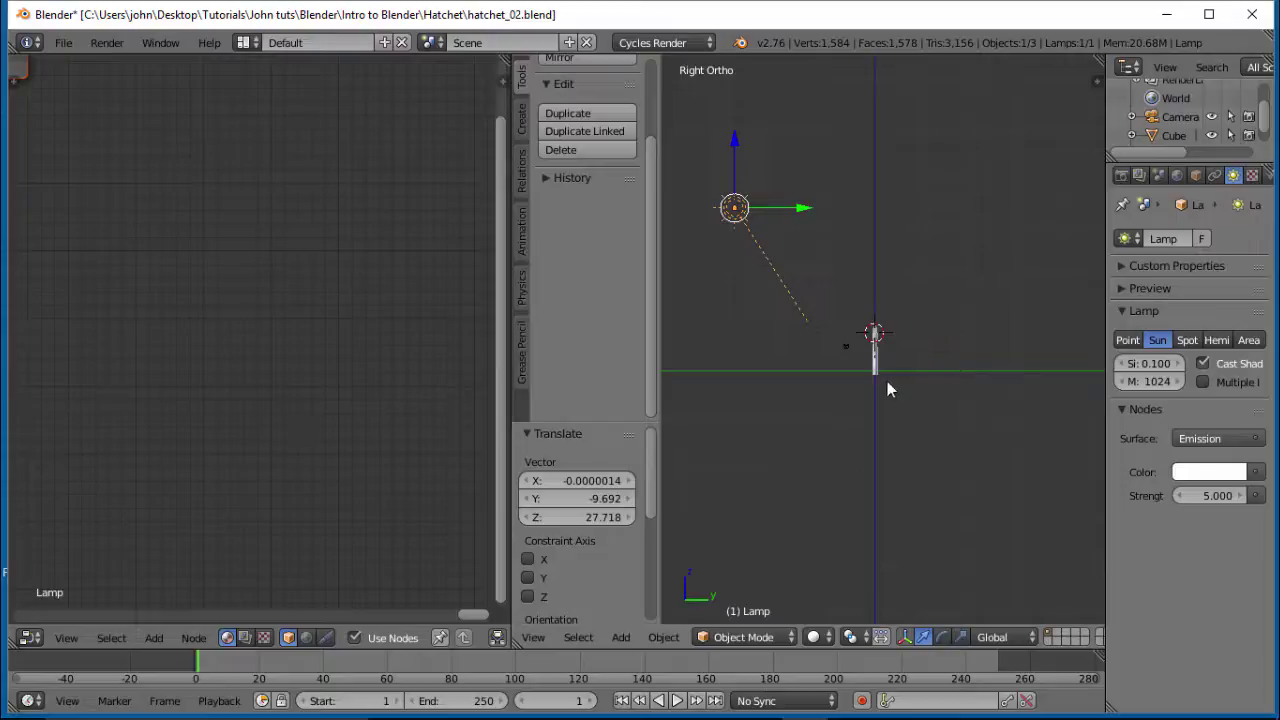
key(r)
click(964, 292)
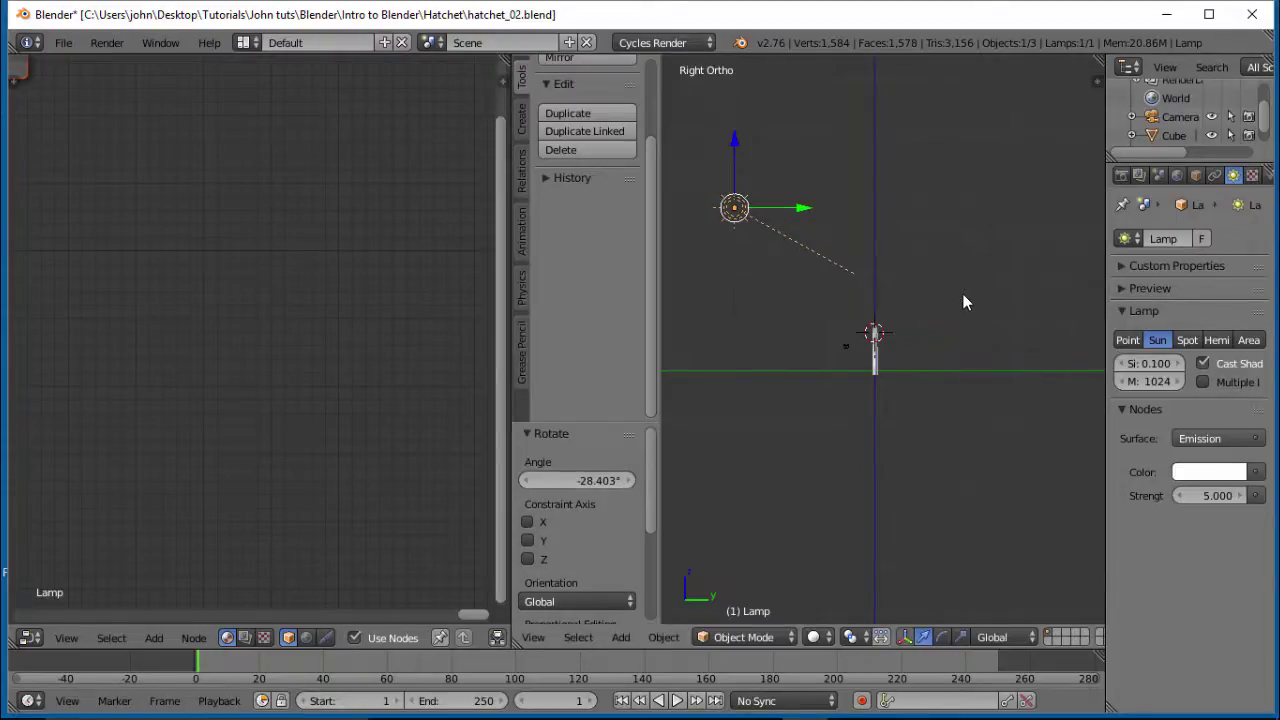
key(g)
click(940, 343)
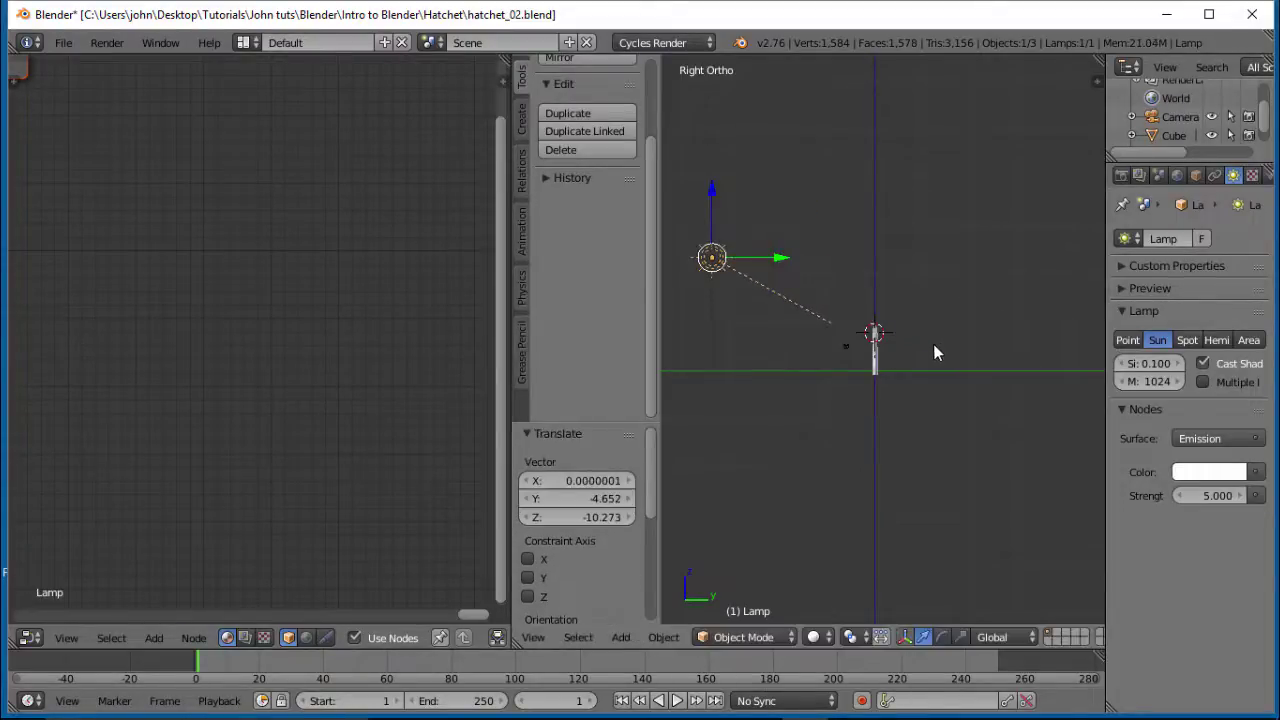
middle_drag(933, 344, 1028, 344)
scroll(988, 390, up, 4)
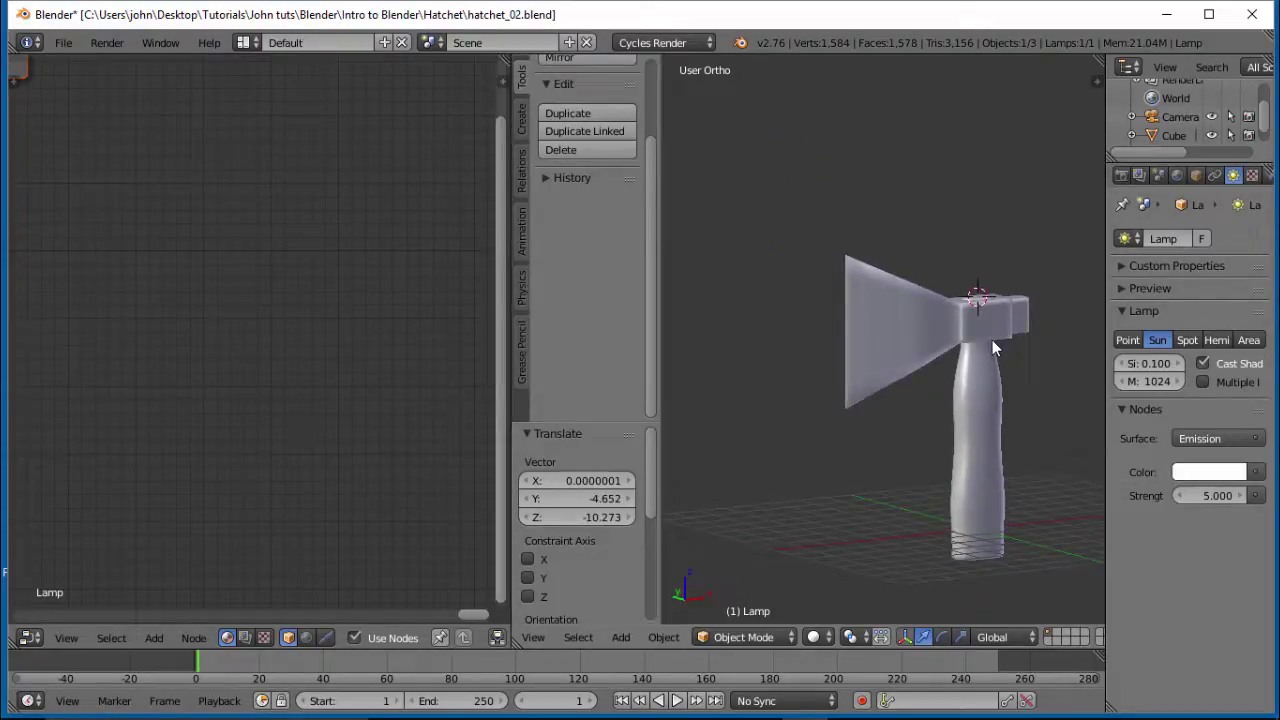
Add a Monkey mesh, rotate it 205° in top view and move it below the axe head.
key(shift+a)
mouse_move(992, 340)
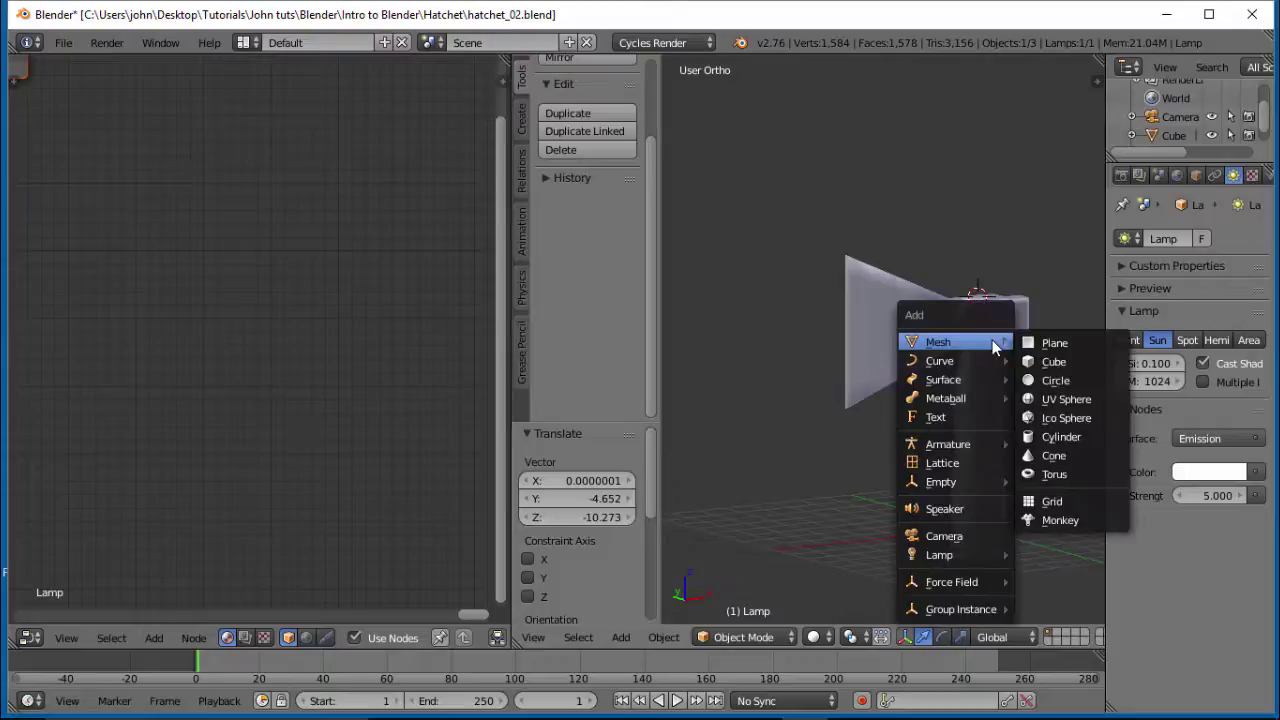
click(1060, 520)
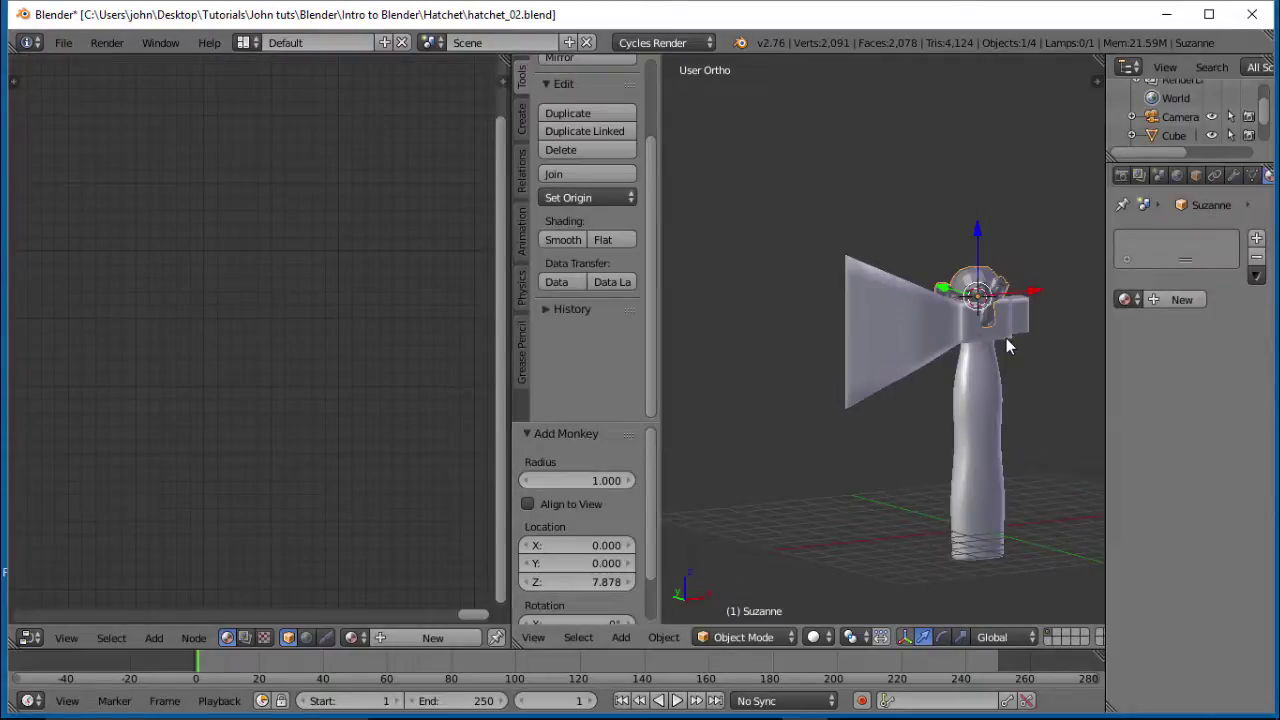
key(KP_7)
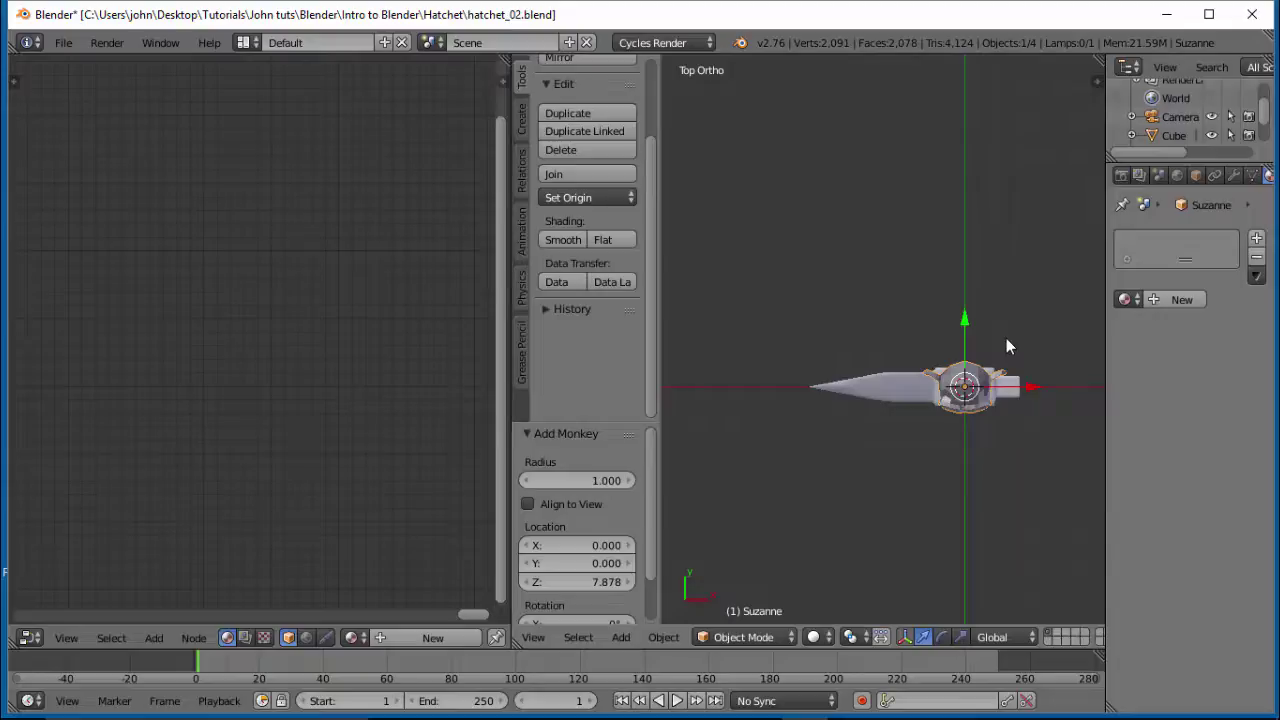
key(r)
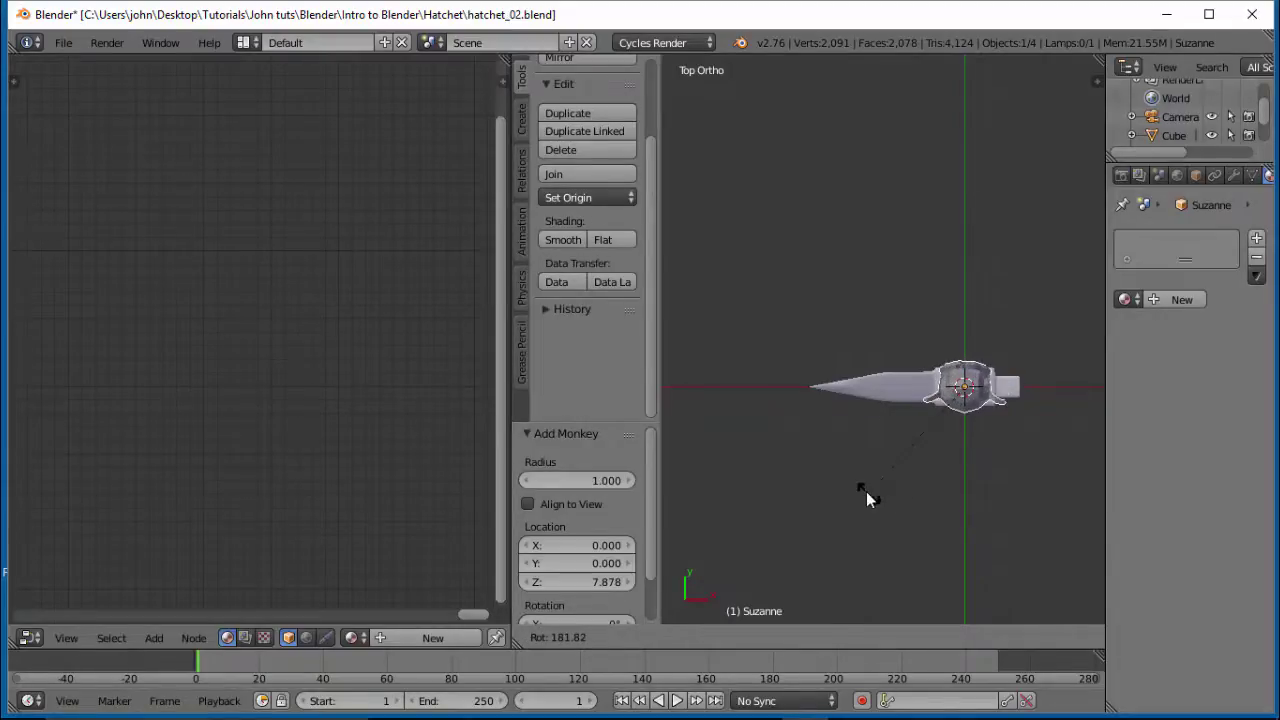
click(827, 479)
key(g)
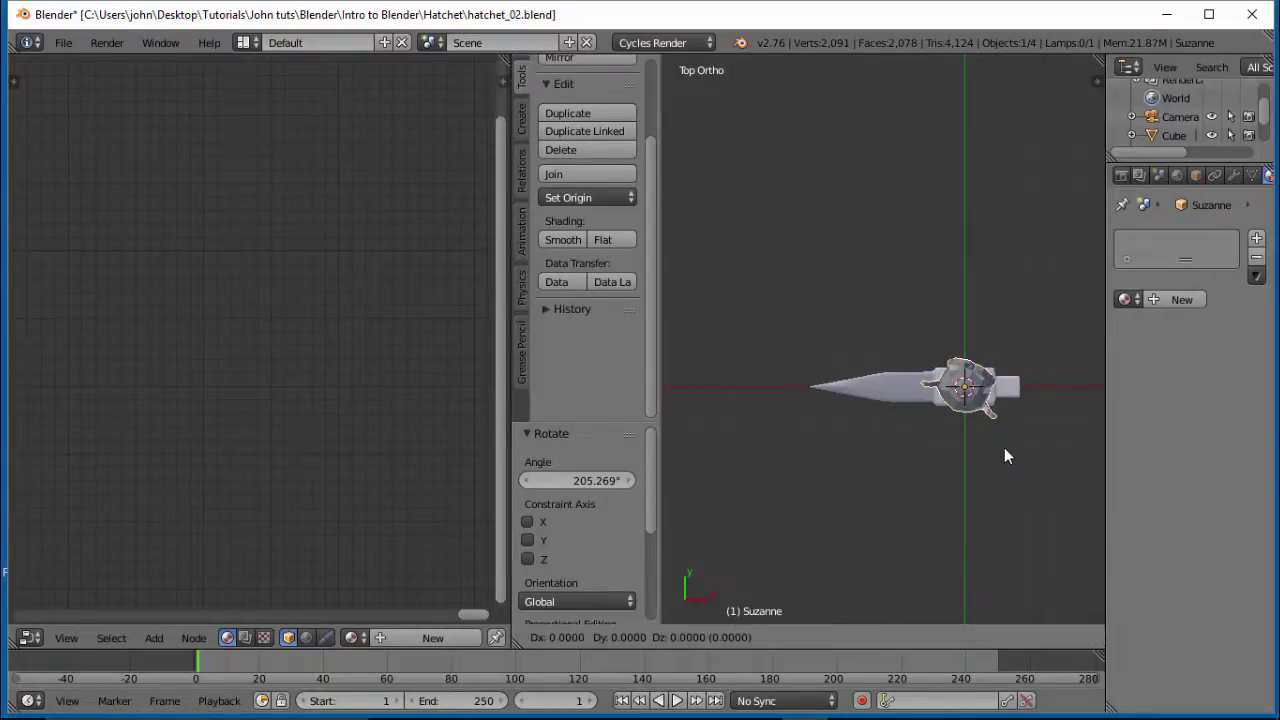
click(925, 513)
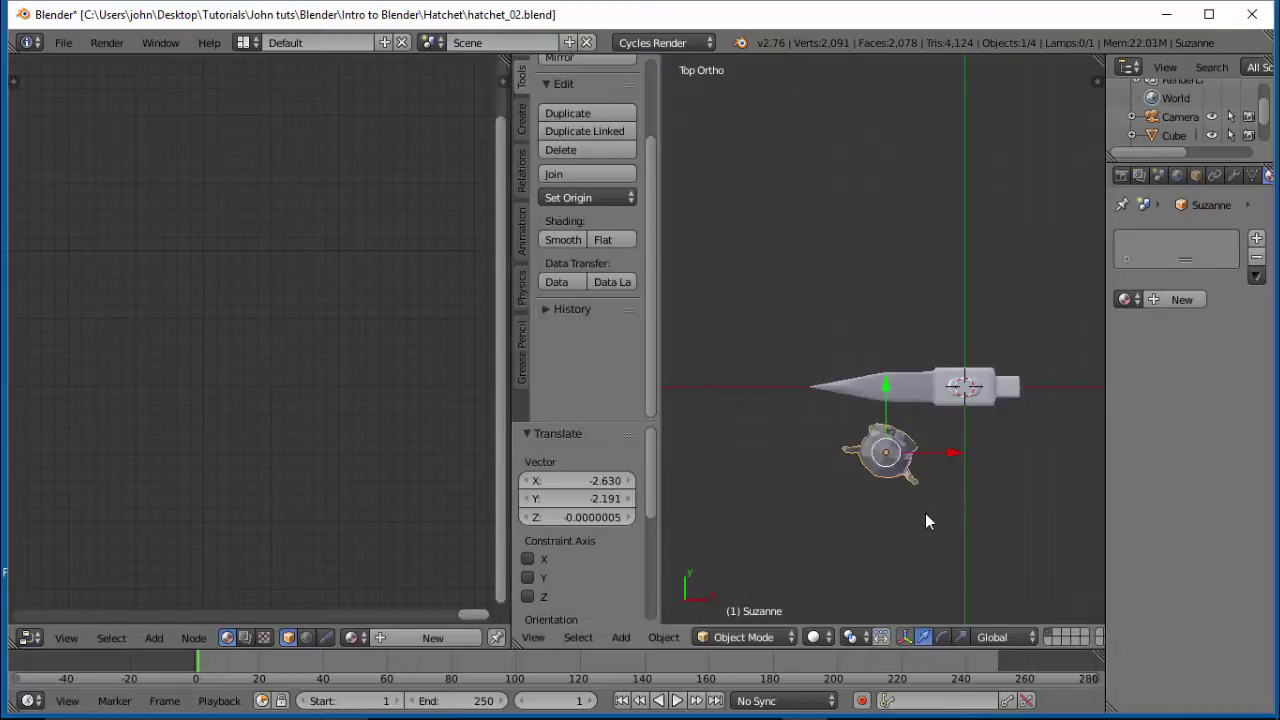
In front view, place the monkey over the axe blade.
key(KP_1)
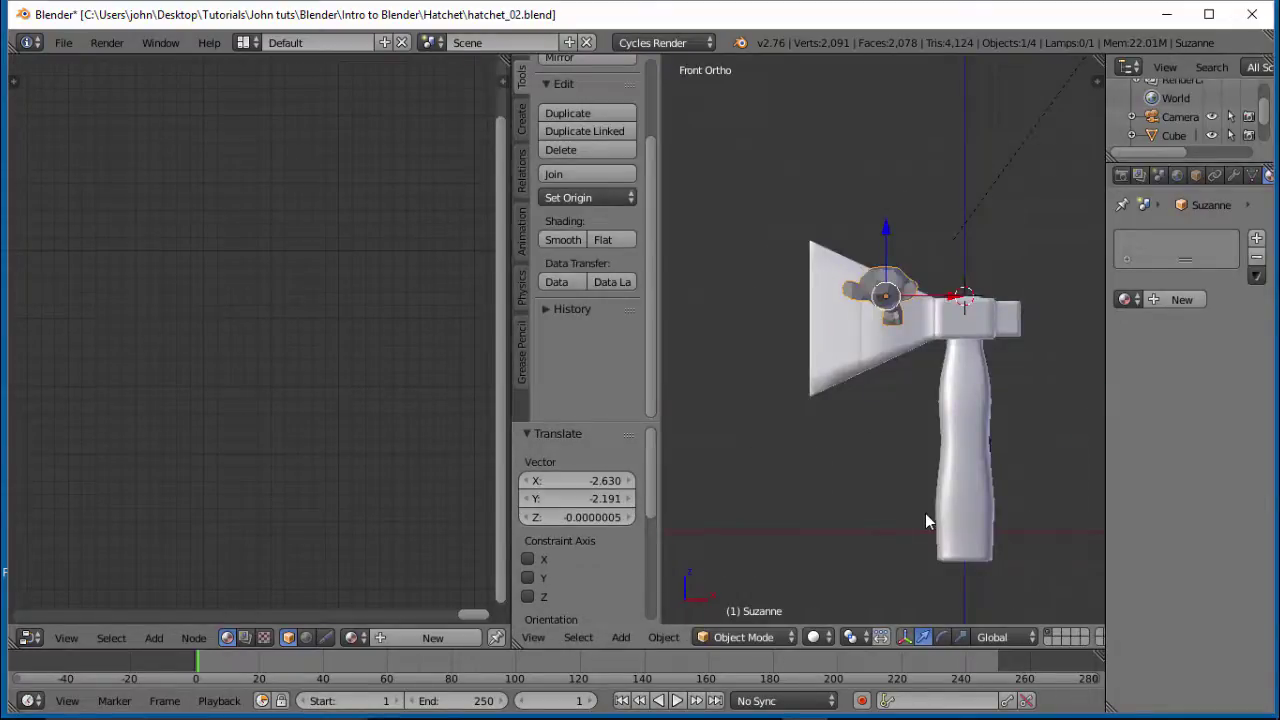
key(g)
click(913, 542)
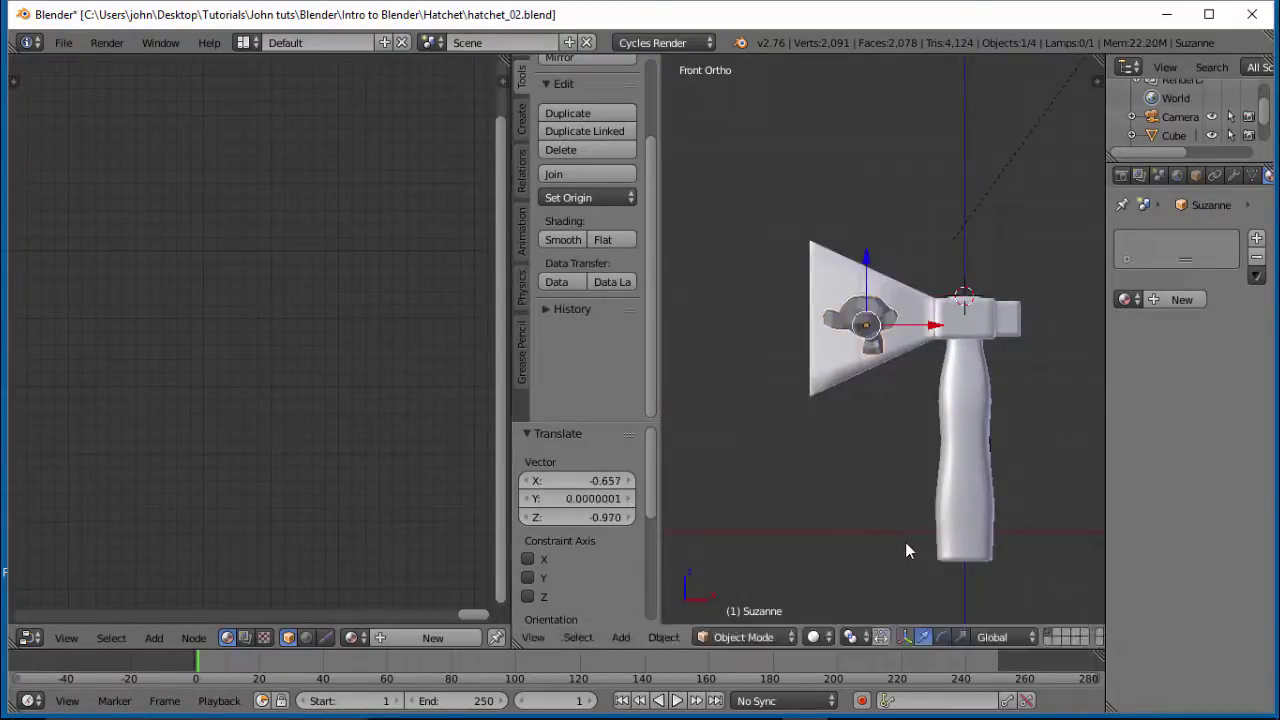
mouse_move(912, 542)
middle_down()
mouse_move(1029, 491)
mouse_move(1037, 523)
mouse_move(928, 418)
middle_up()
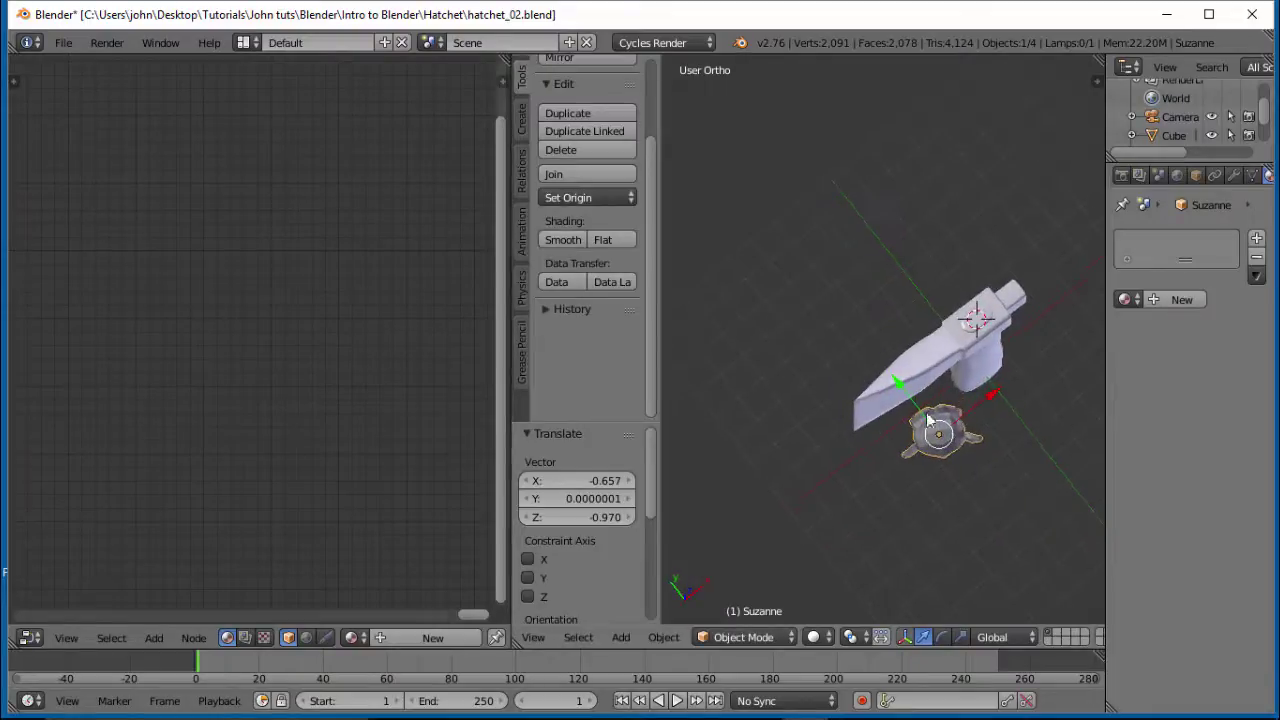
Give Suzanne a new Diffuse material coloured orange (R 0.800, G 0.121, B 0.008).
click(1157, 301)
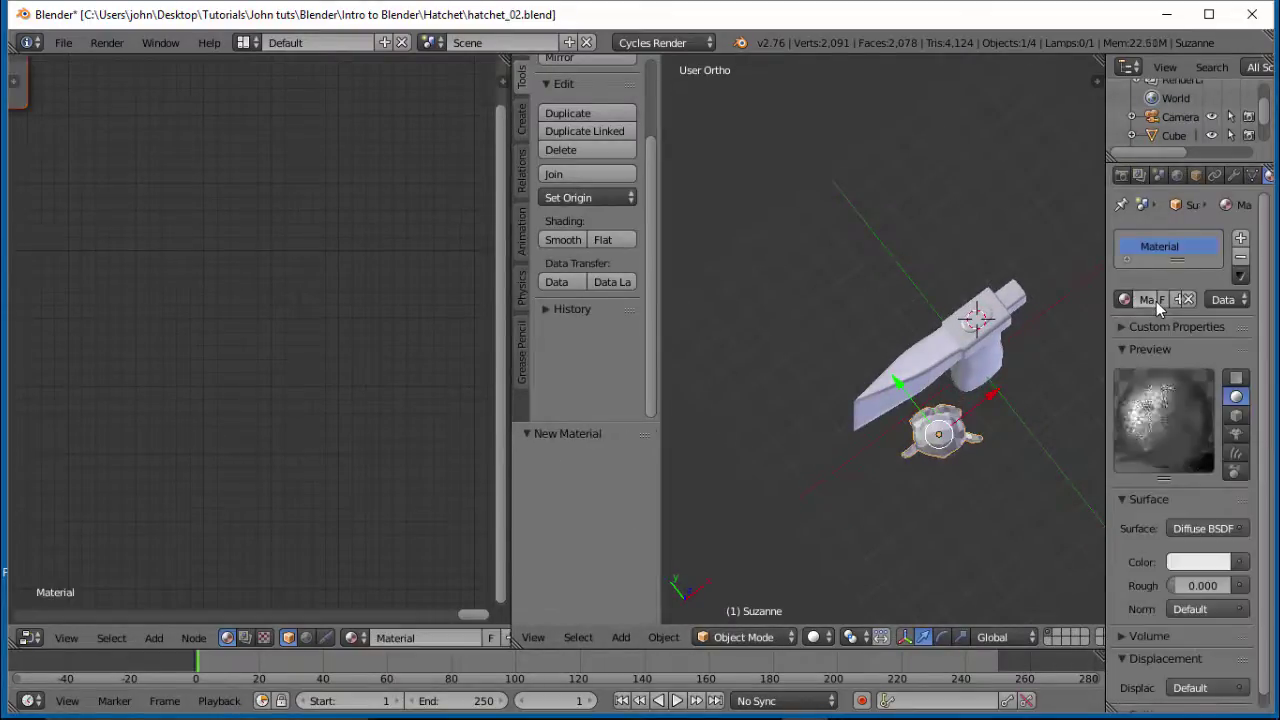
click(1207, 570)
drag(1134, 360, 1109, 419)
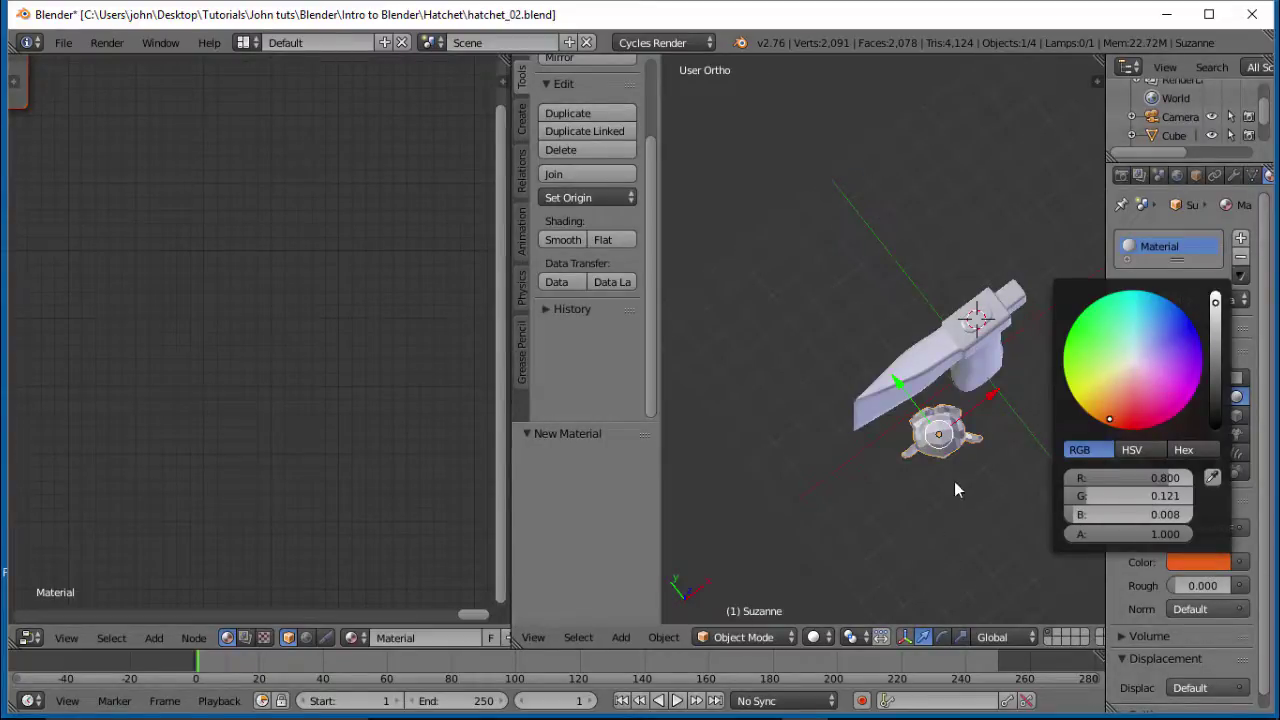
scroll(954, 481, up, 1)
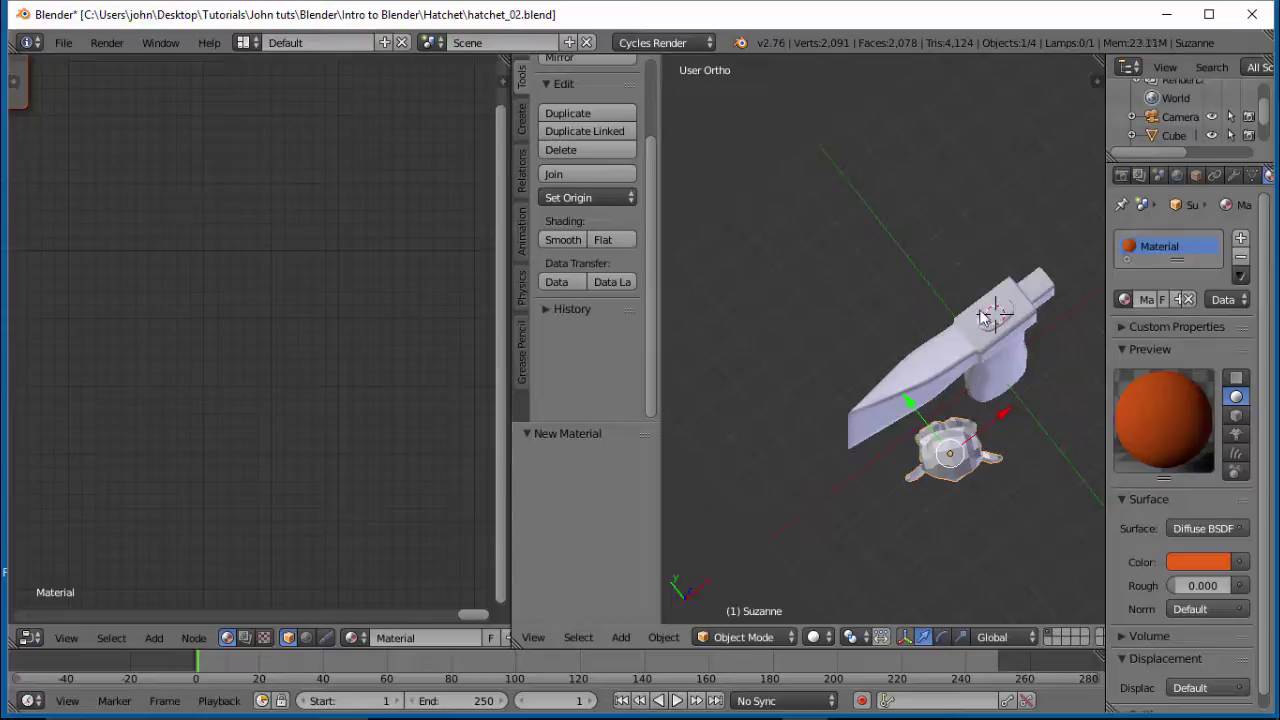
middle_drag(993, 340, 1010, 214)
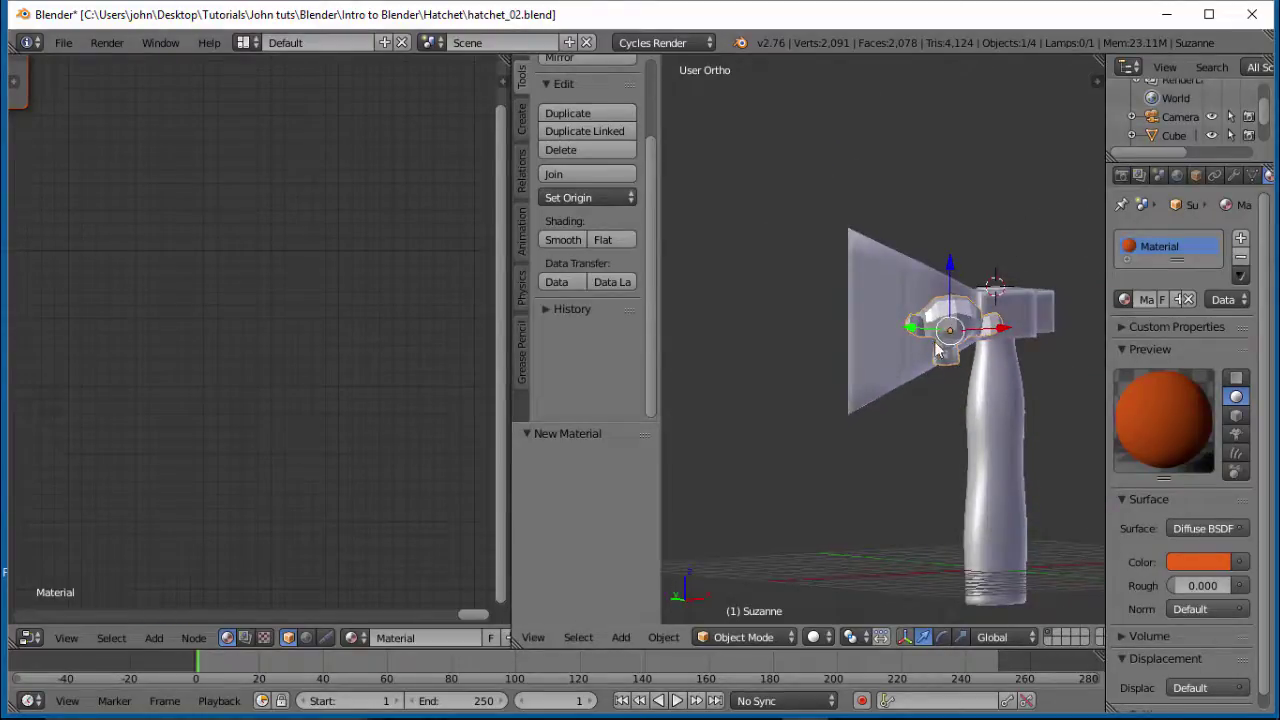
Select the hatchet, preview it in Rendered viewport shading, then switch to top view.
right_click(905, 333)
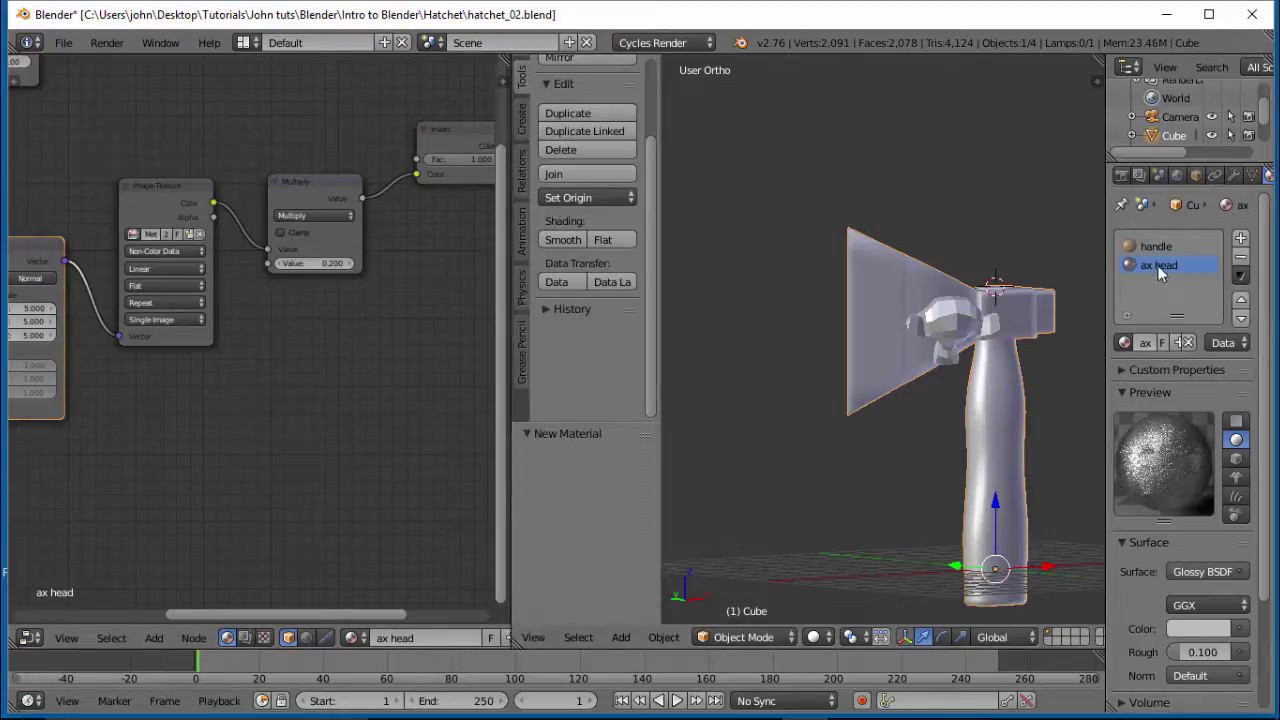
click(815, 637)
click(849, 516)
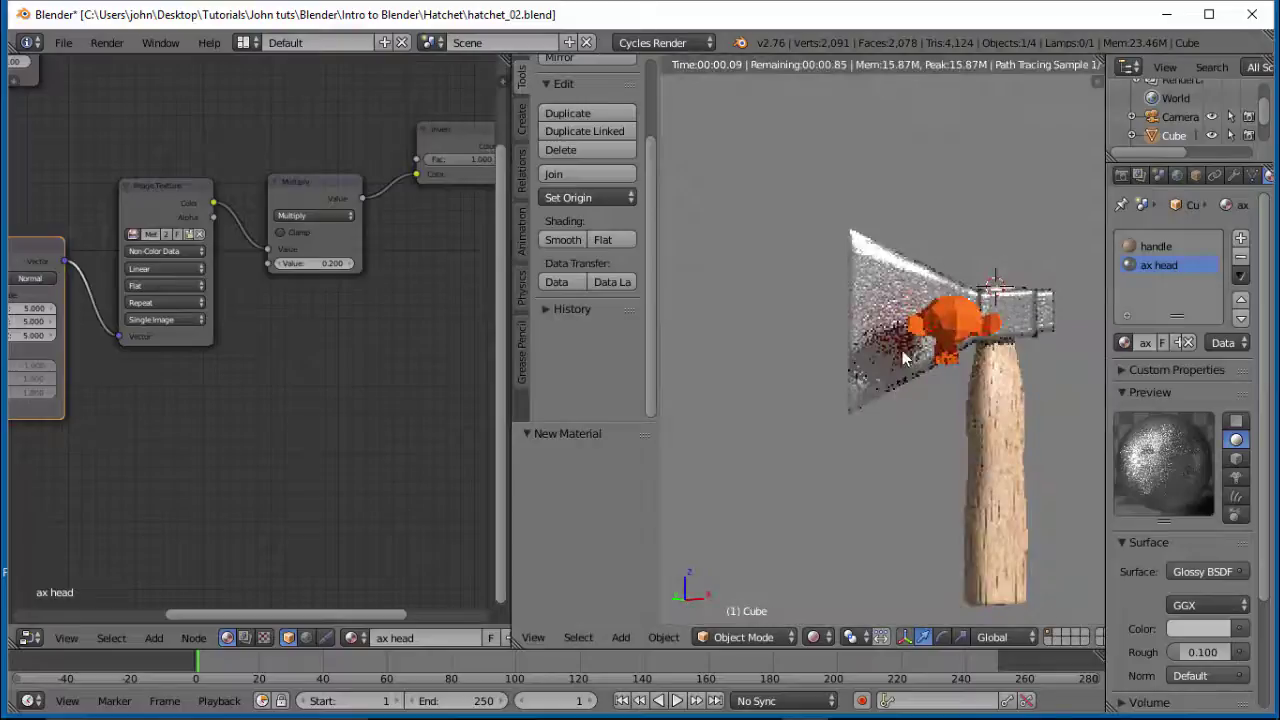
scroll(898, 347, up, 5)
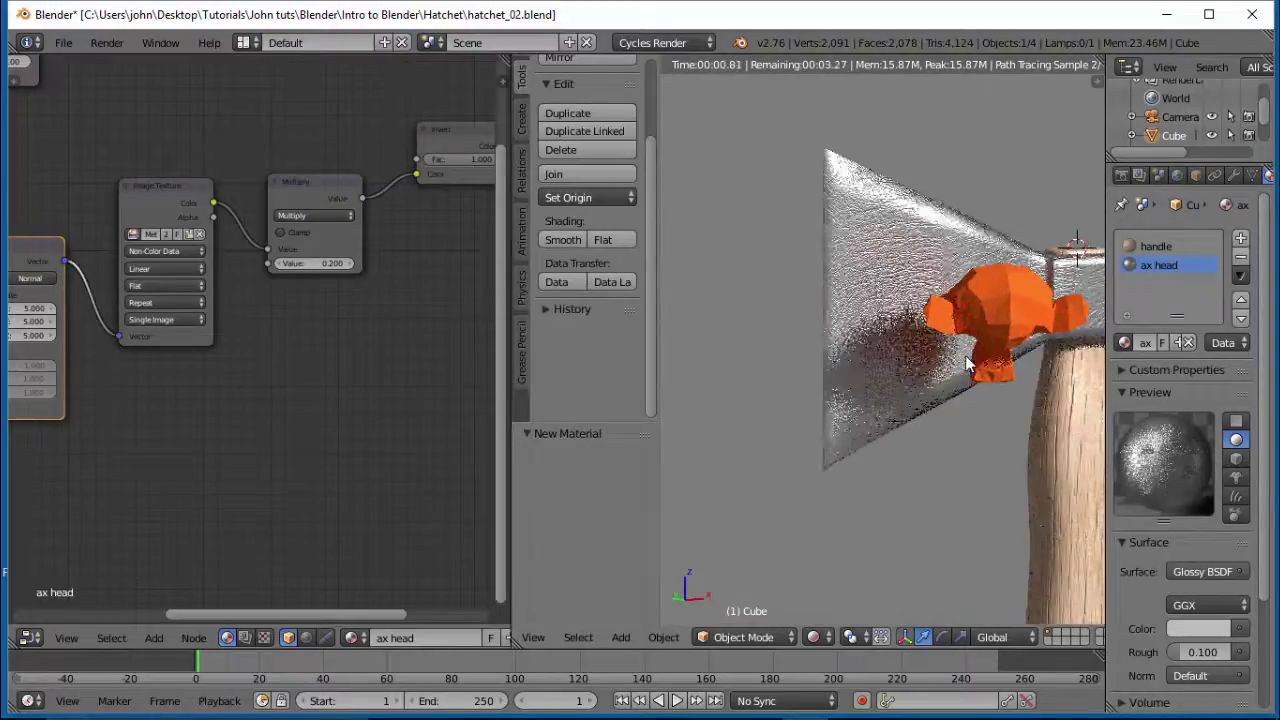
mouse_move(966, 365)
middle_down()
mouse_move(1007, 360)
mouse_move(979, 358)
mouse_move(985, 371)
mouse_move(823, 254)
middle_up()
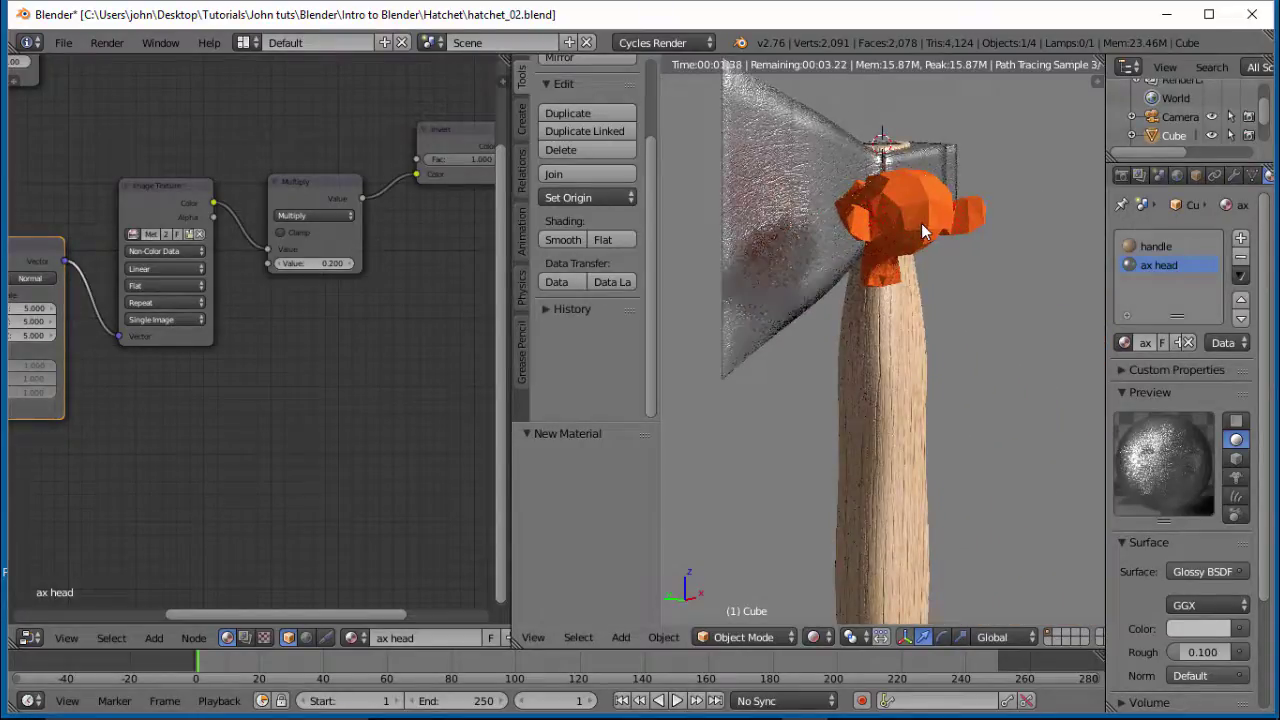
key(KP_7)
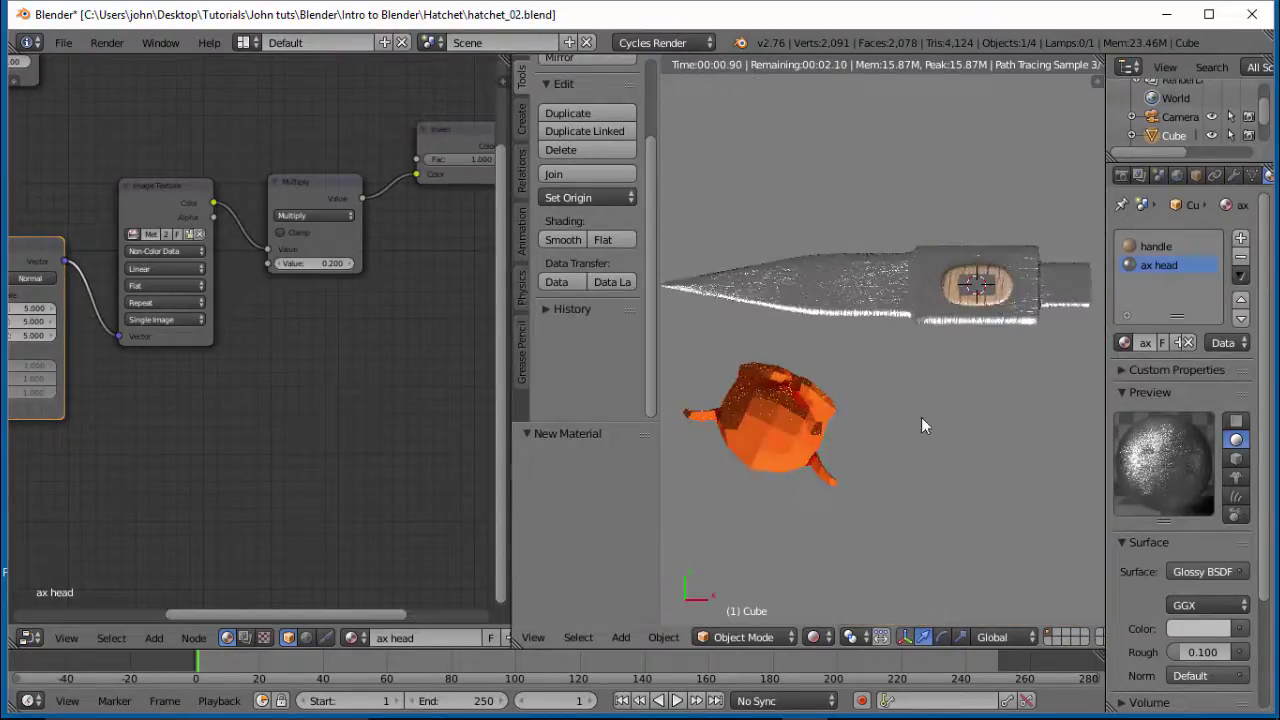
In wireframe shading, select Suzanne and move it further out from the hatchet.
key(z)
right_click(822, 446)
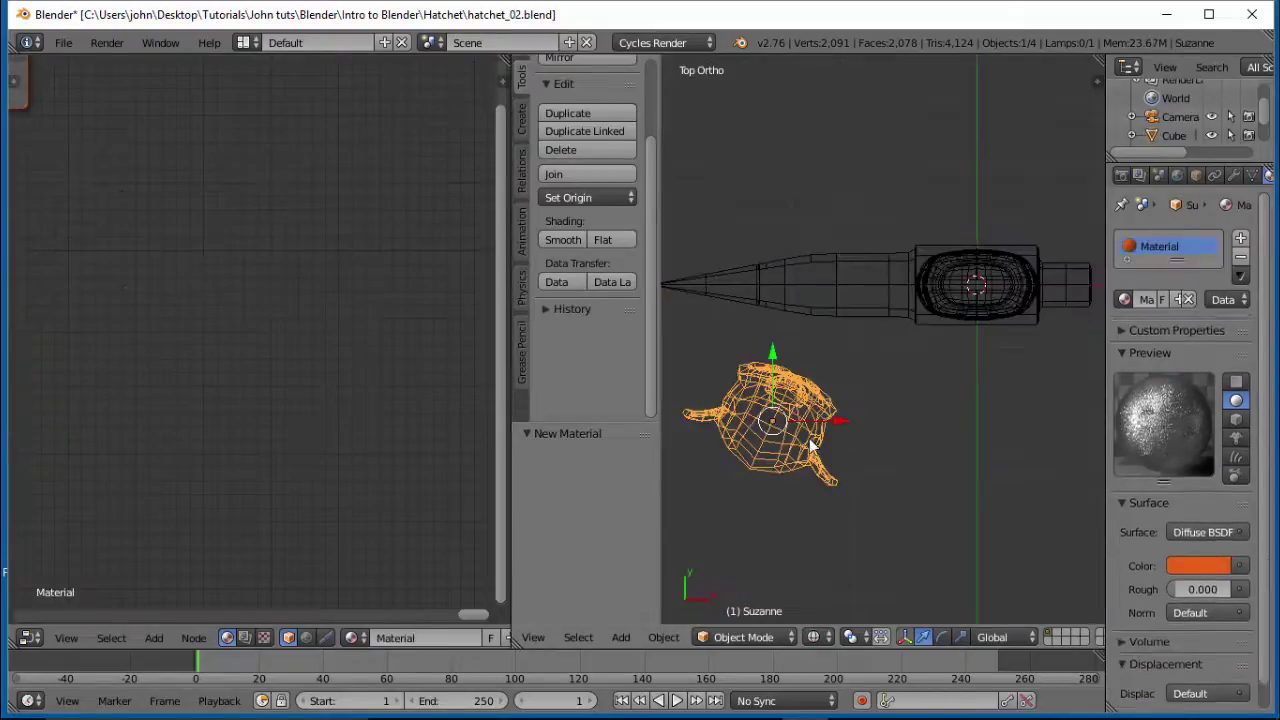
middle_drag(877, 437, 880, 437)
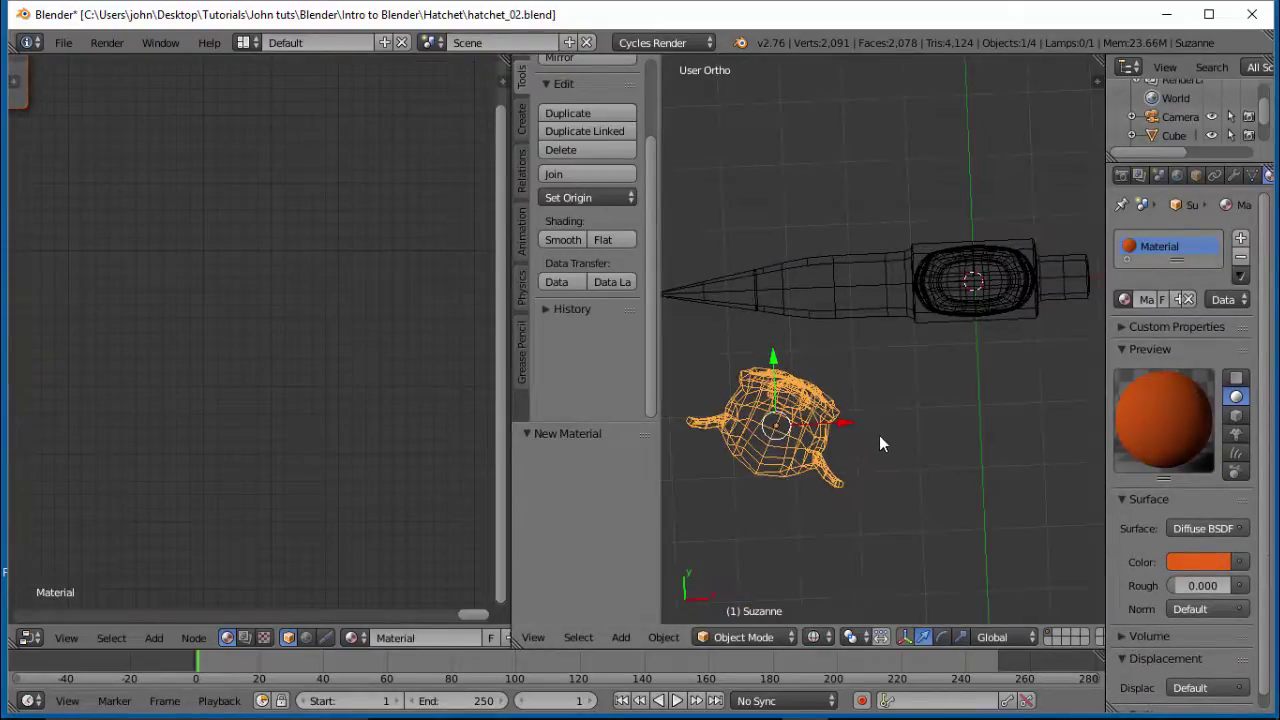
key(g)
click(872, 542)
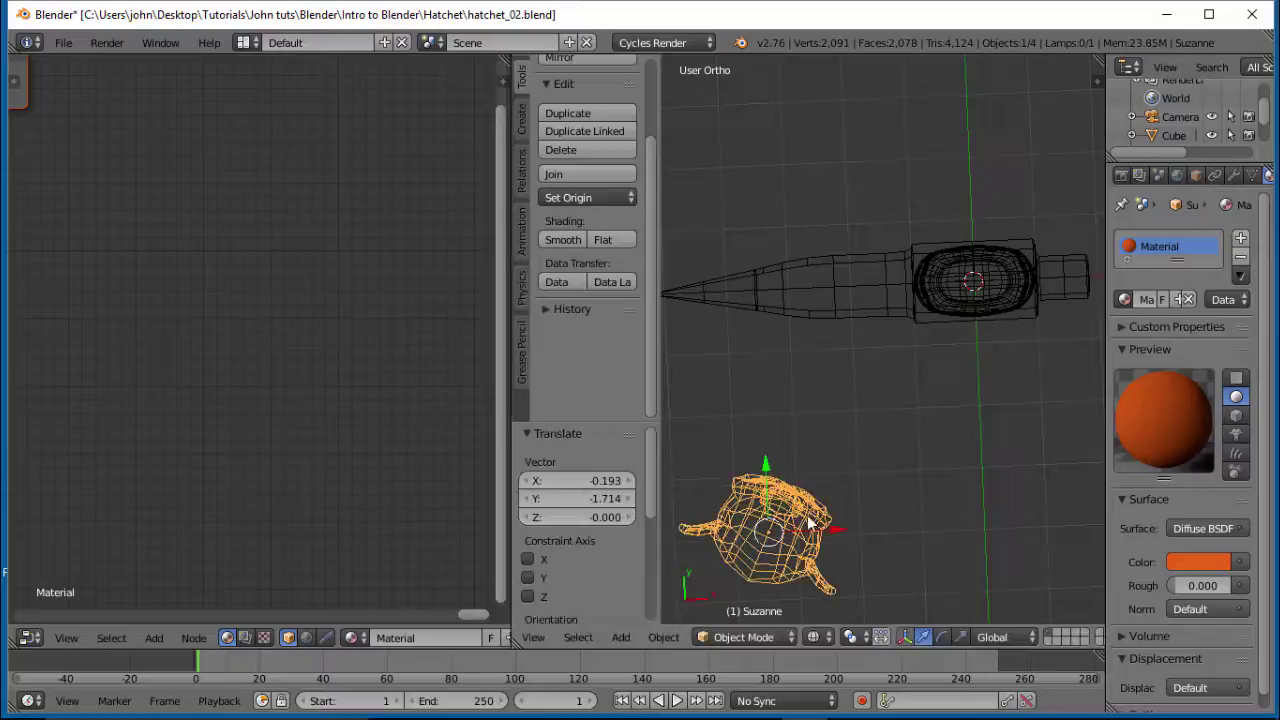
mouse_move(812, 526)
middle_down()
mouse_move(863, 451)
mouse_move(924, 279)
middle_up()
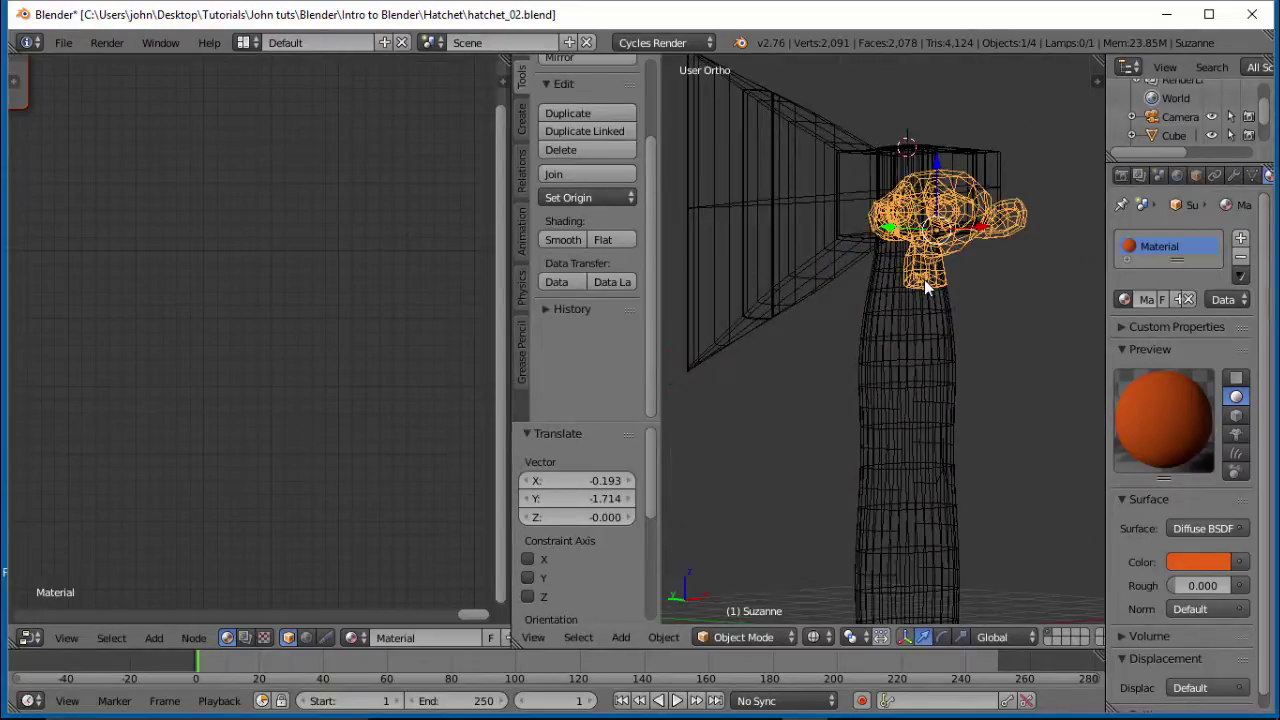
In Rendered shading, move Suzanne 2.102 along Y to sit in front of the axe head.
click(833, 639)
click(857, 511)
right_click(754, 275)
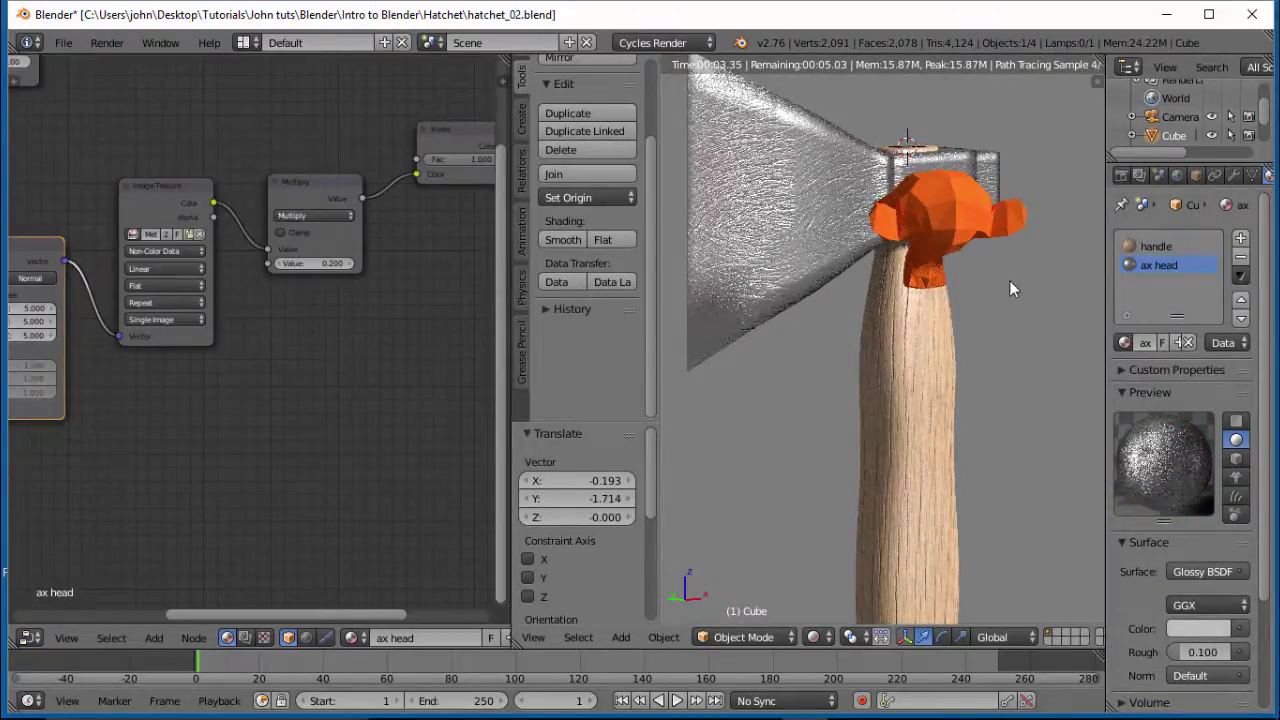
middle_drag(1011, 282, 1041, 273)
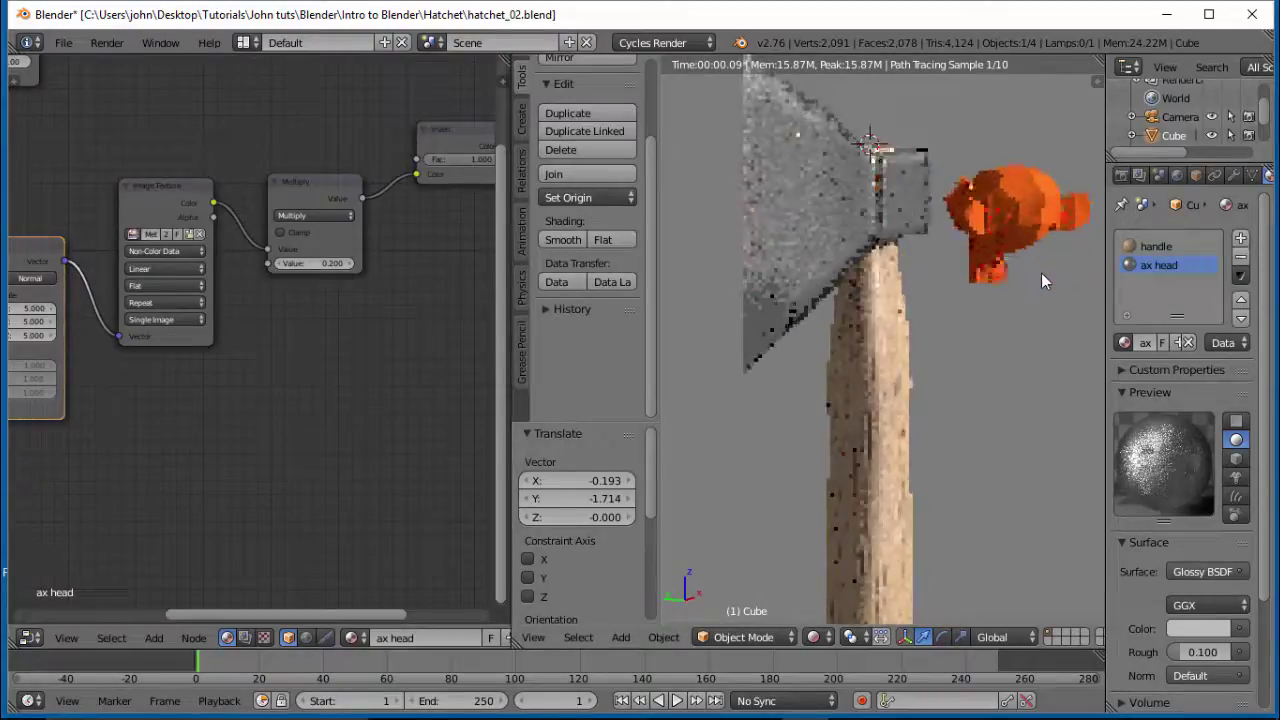
right_click(1019, 227)
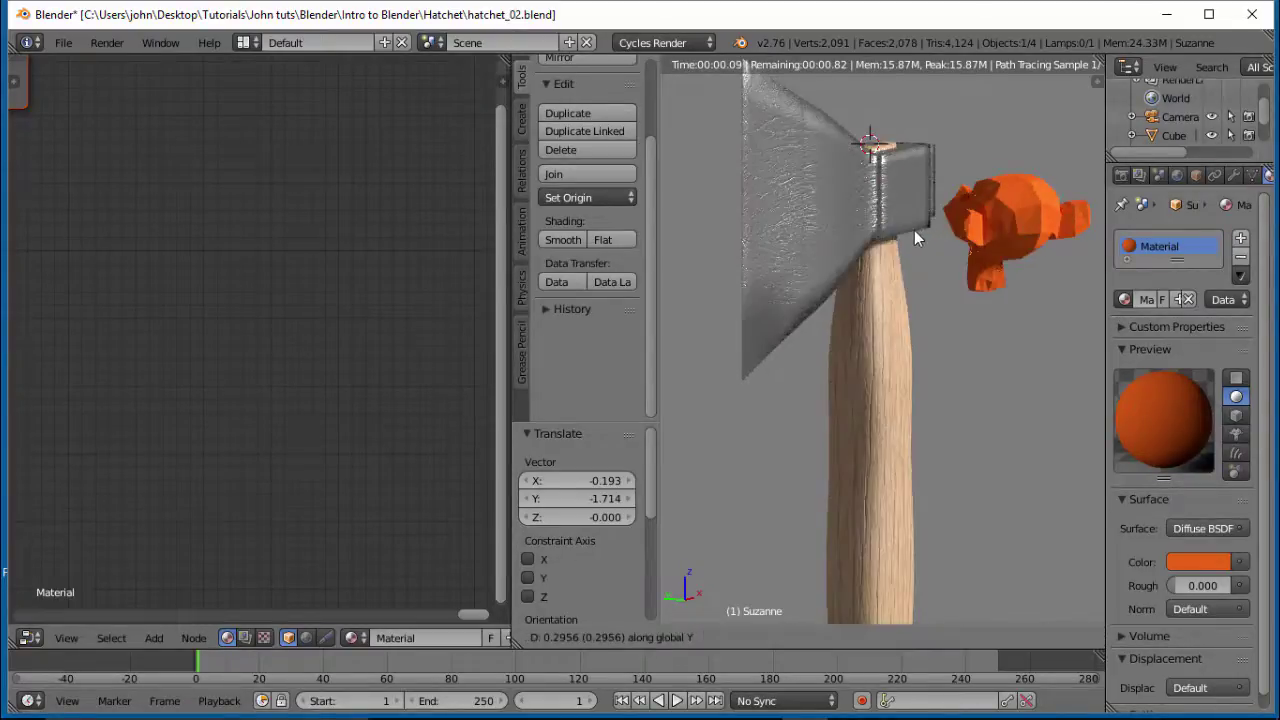
key(g)
key(y)
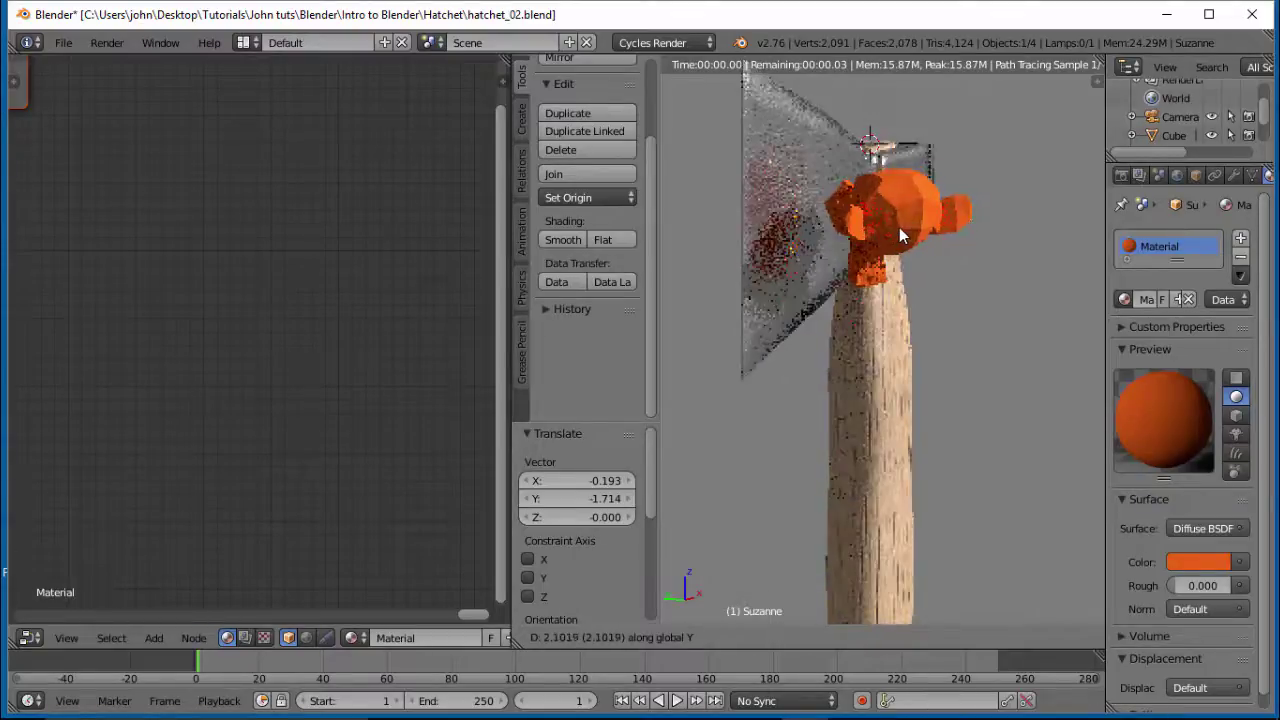
click(897, 227)
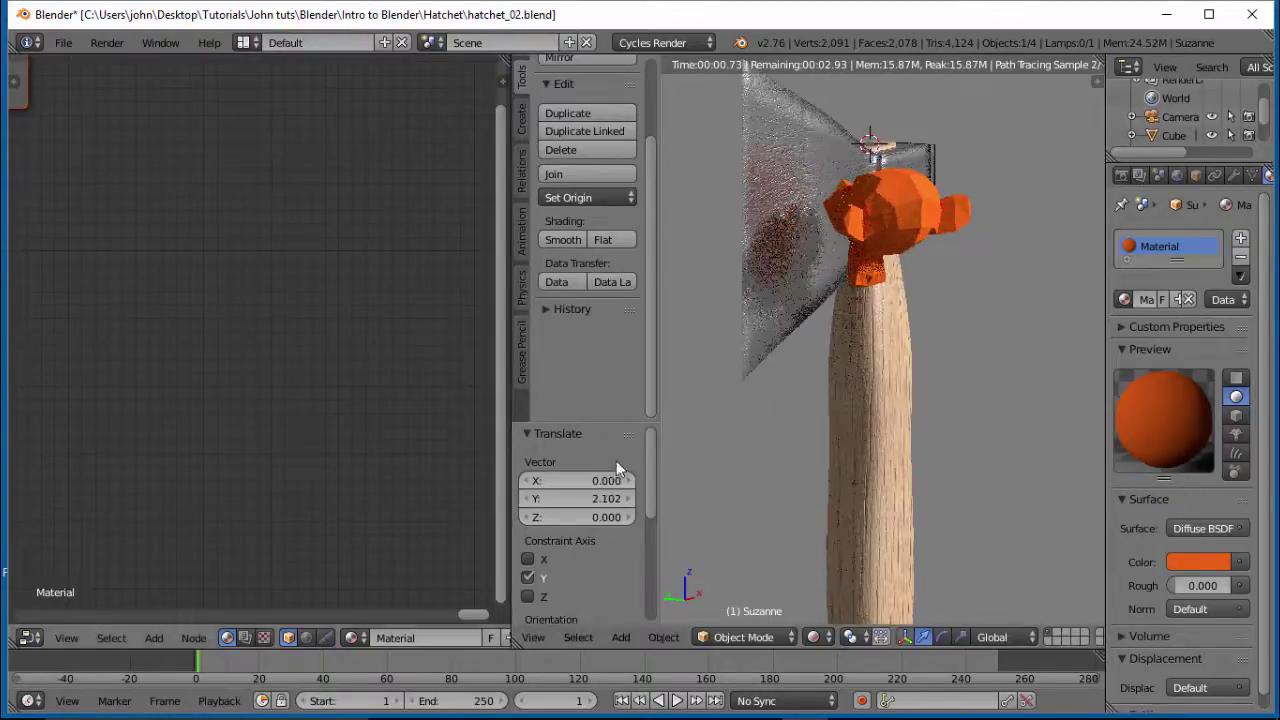
Change the ax head's Multiply node value from 0.2 to 0.05.
right_click(763, 272)
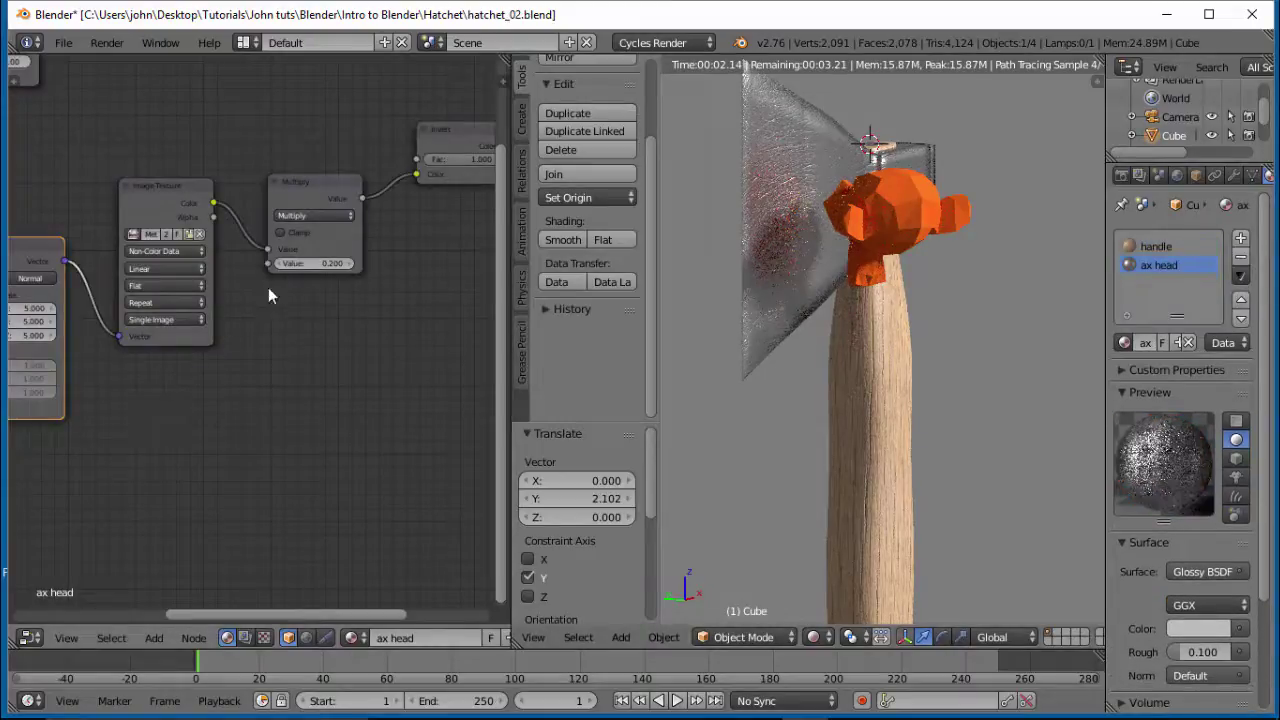
click(315, 262)
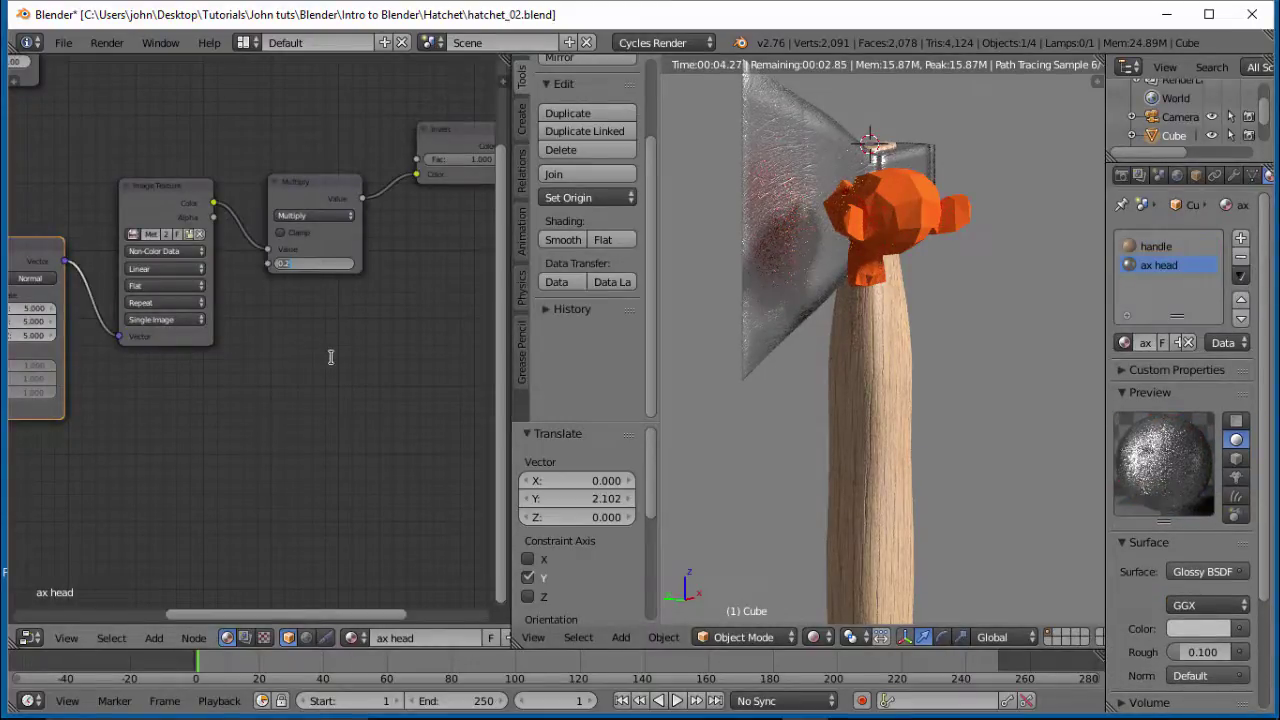
key(BackSpace)
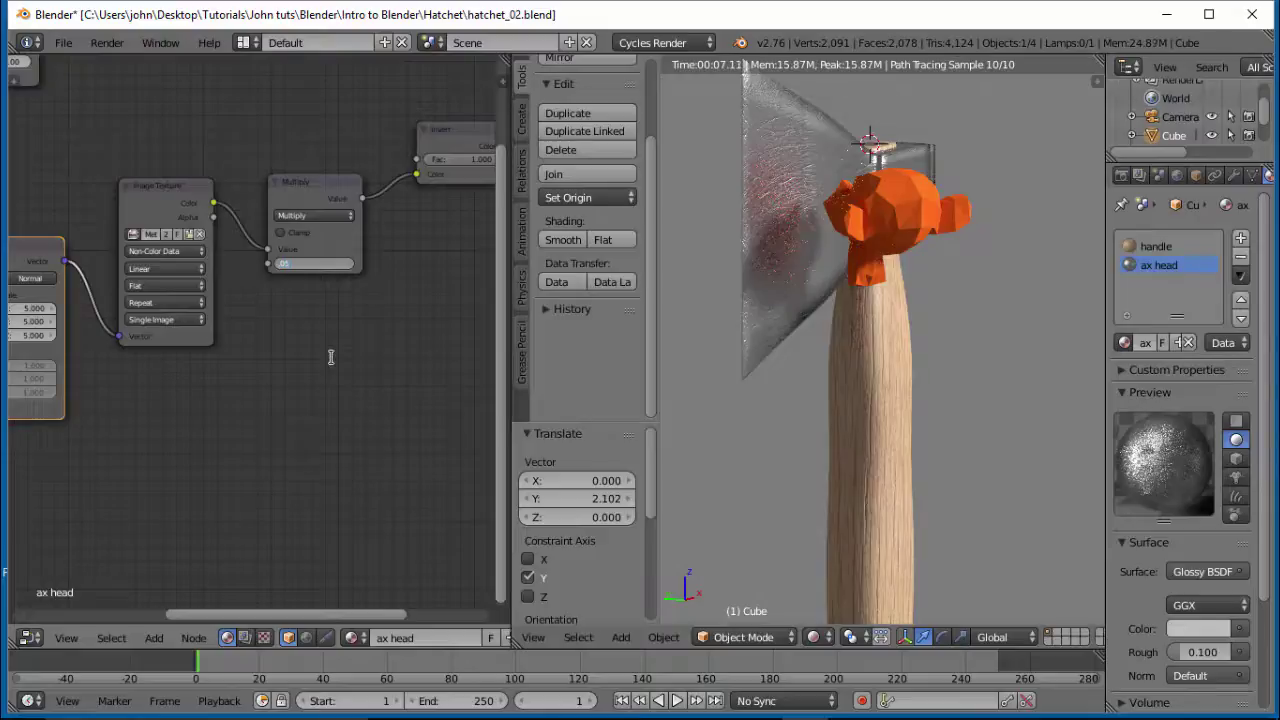
text(0.05)
key(Return)
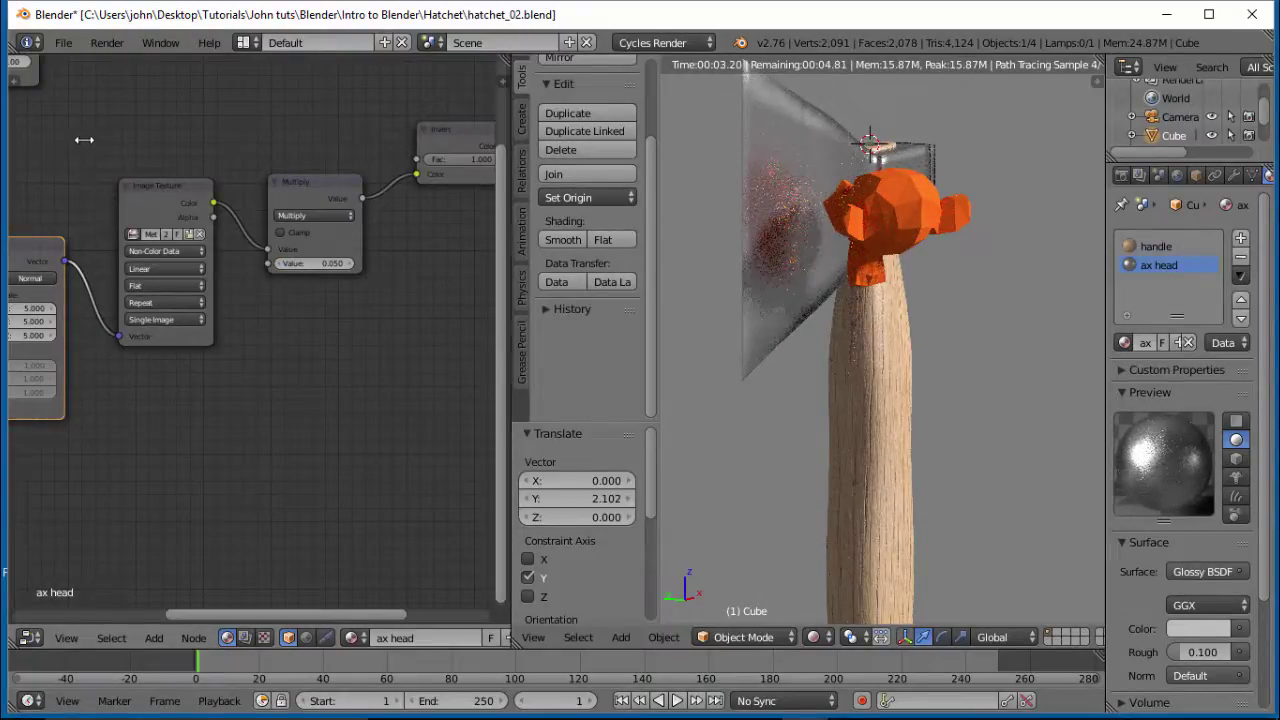
scroll(170, 158, up, 1)
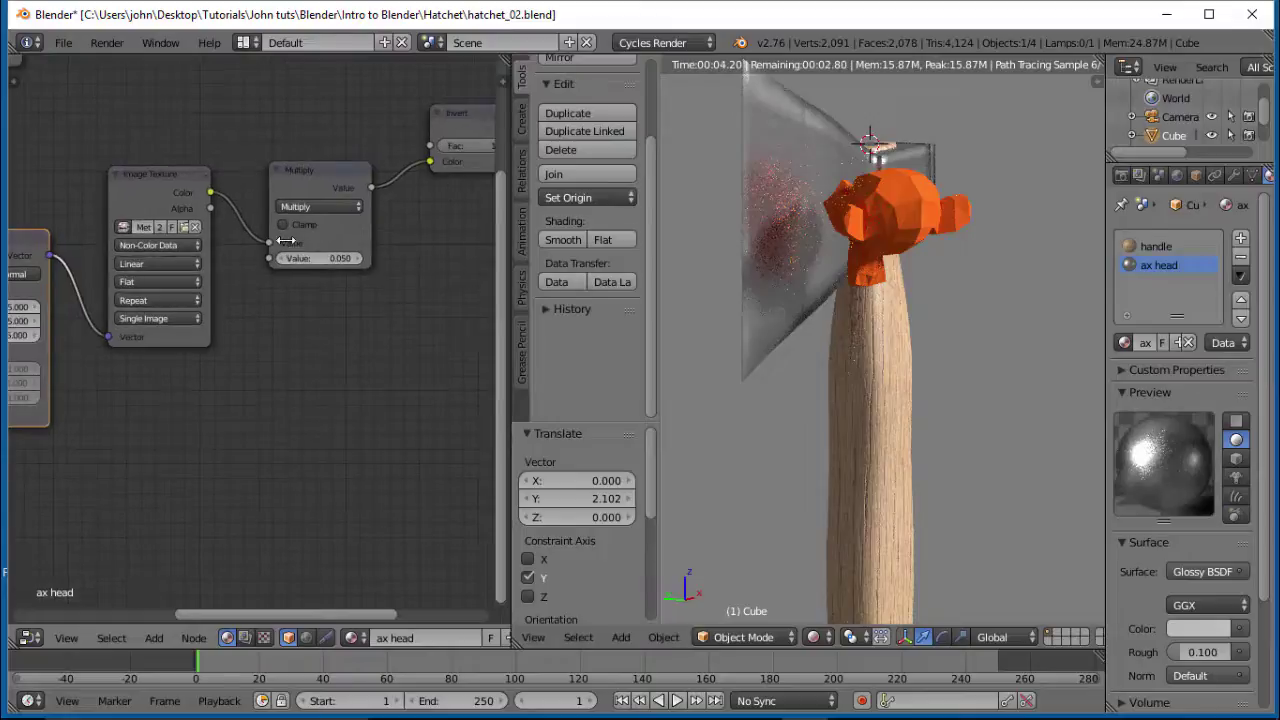
Try Glossy BSDF roughness values 0 and 0.01 on the ax head and inspect the render.
middle_drag(338, 302, 341, 314)
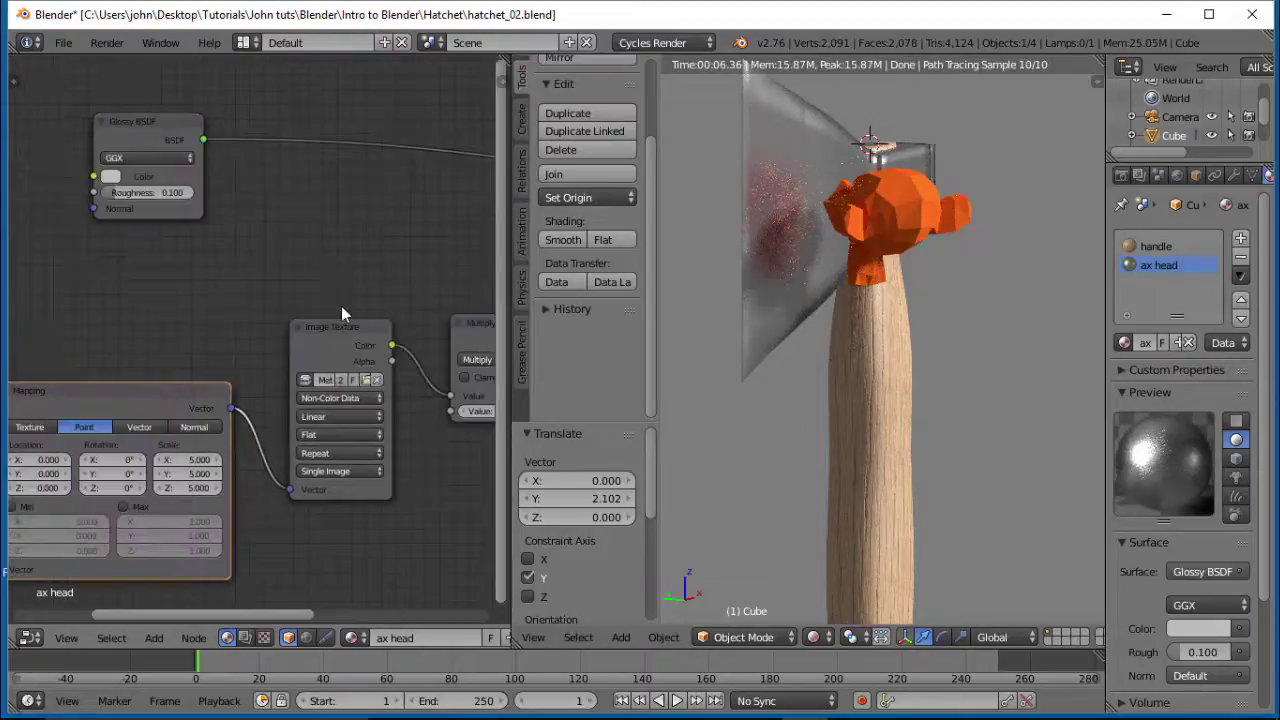
click(165, 195)
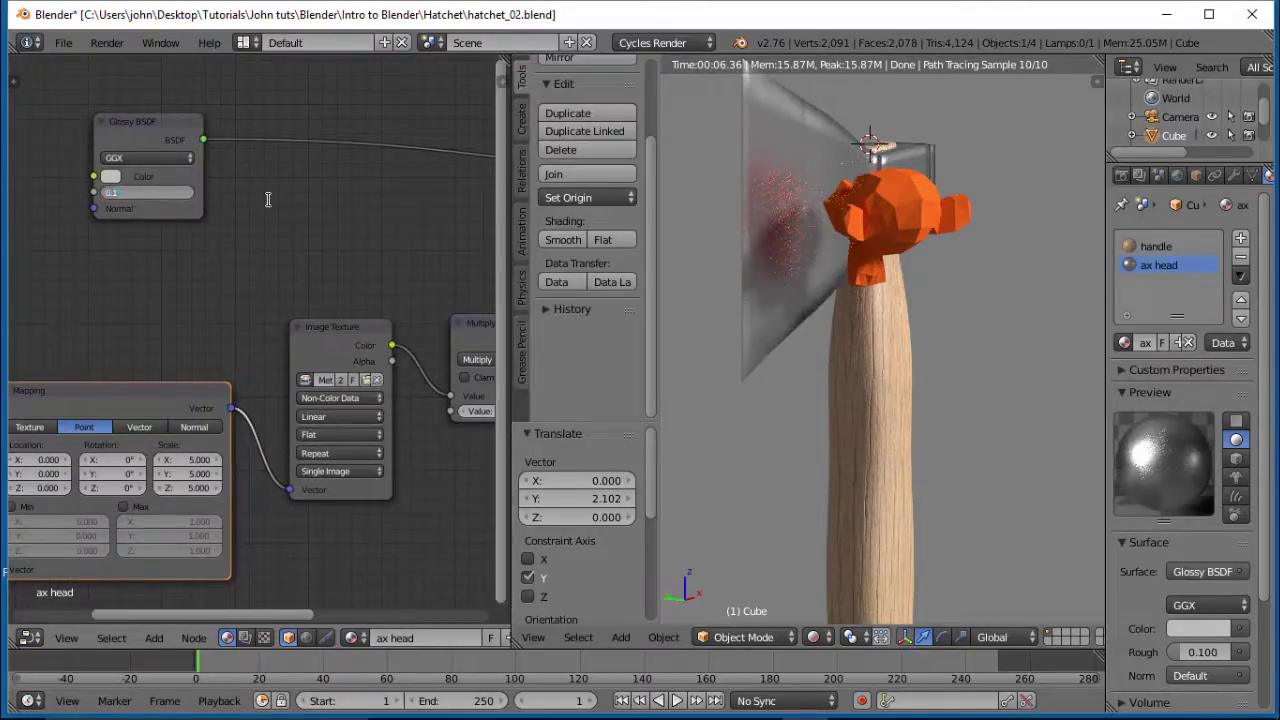
text(0)
key(Return)
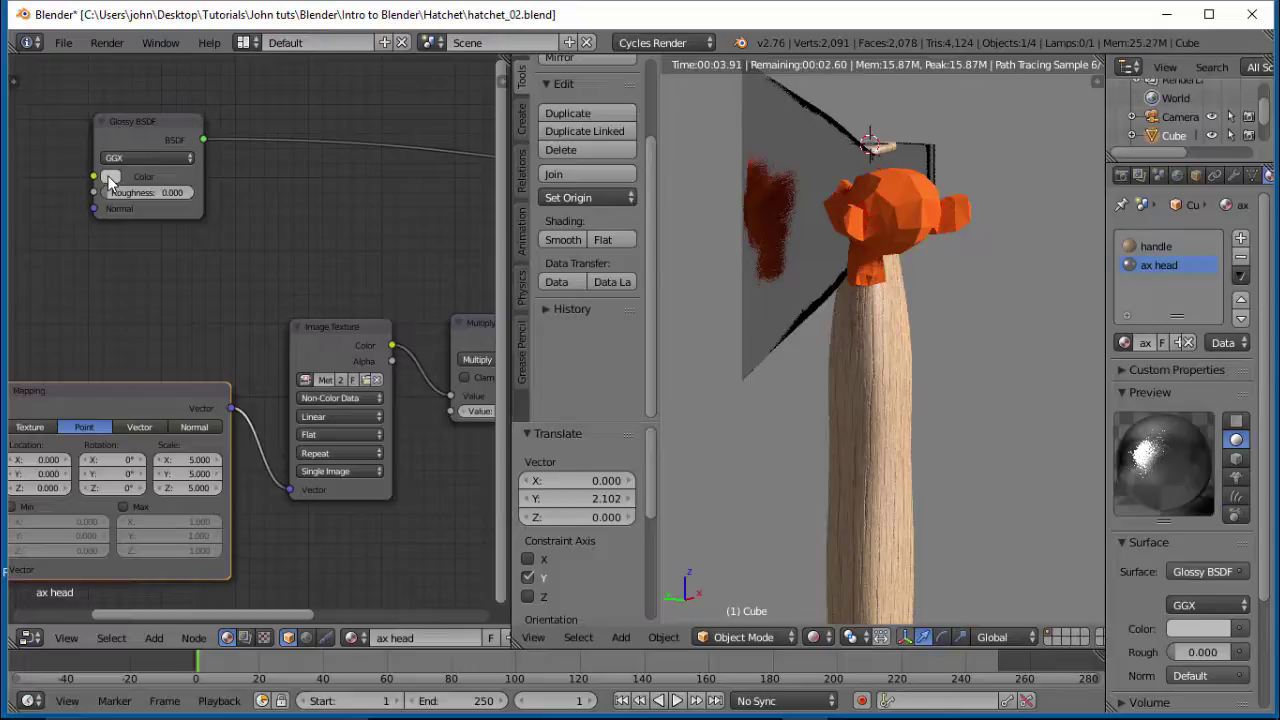
mouse_move(821, 310)
middle_down()
mouse_move(793, 316)
mouse_move(774, 298)
middle_up()
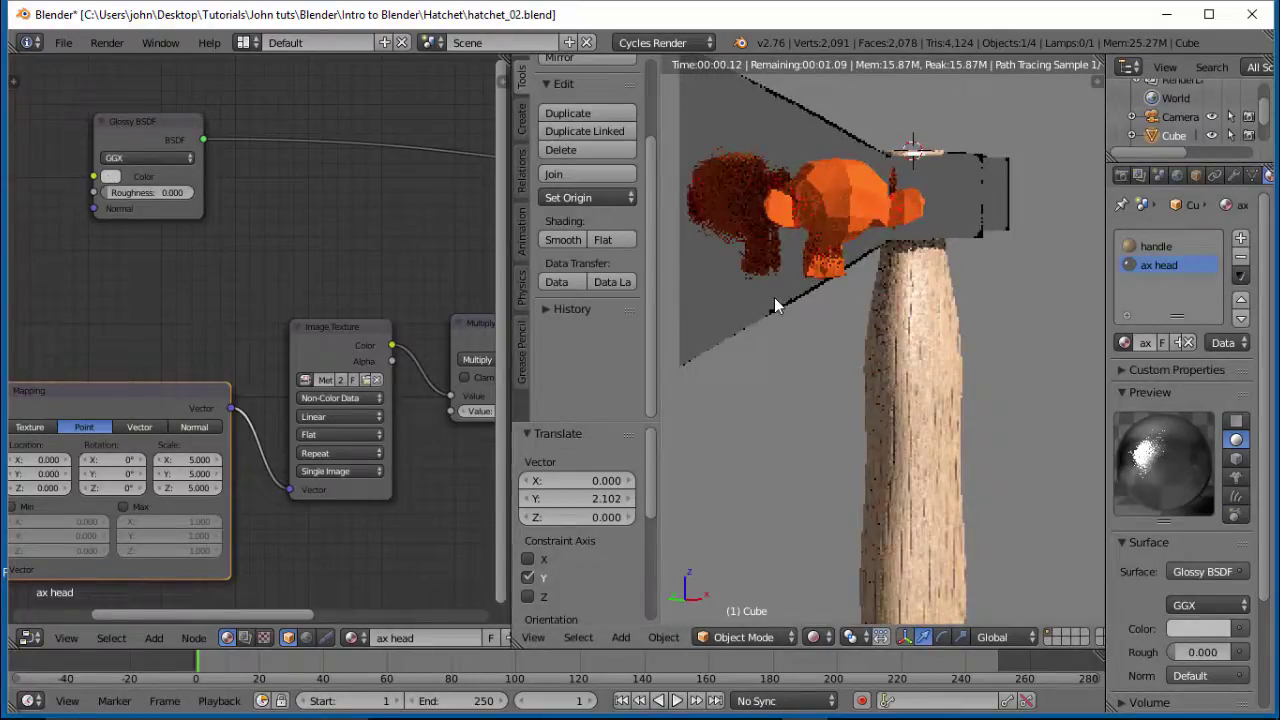
click(114, 191)
text(0.01)
key(Return)
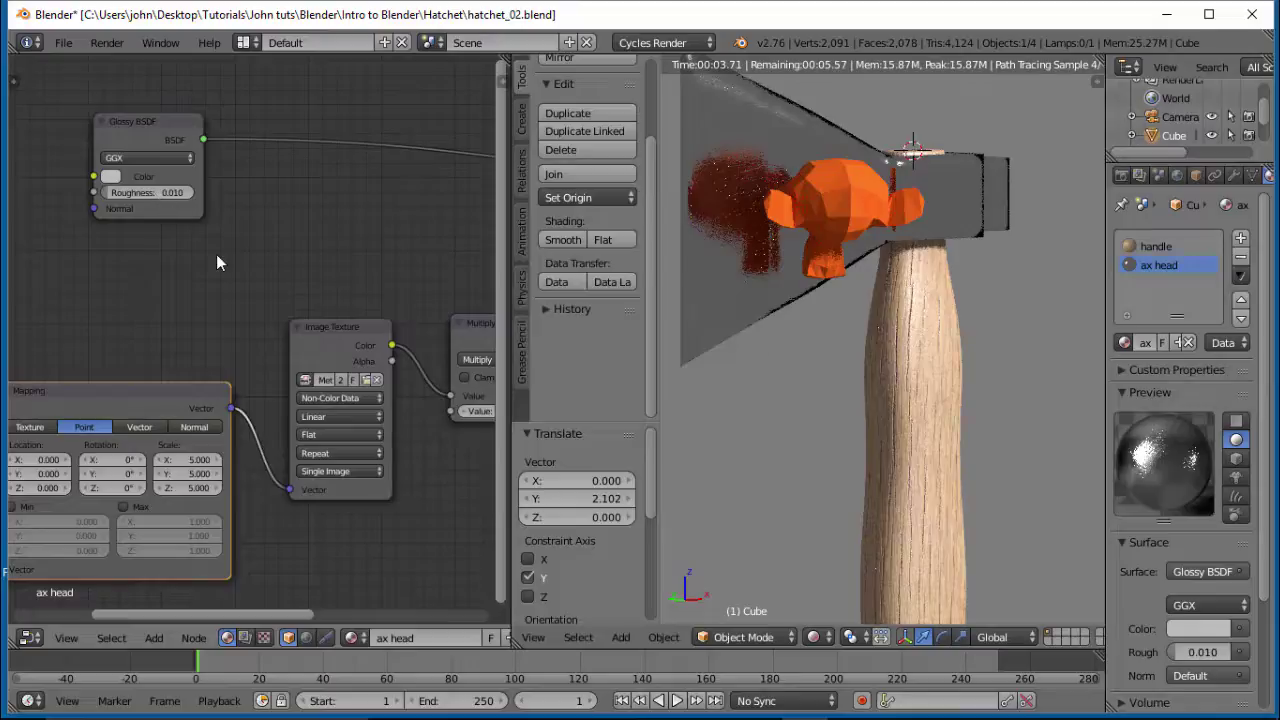
Try roughness 0.1, then settle the Glossy BSDF roughness at 0.05.
click(181, 203)
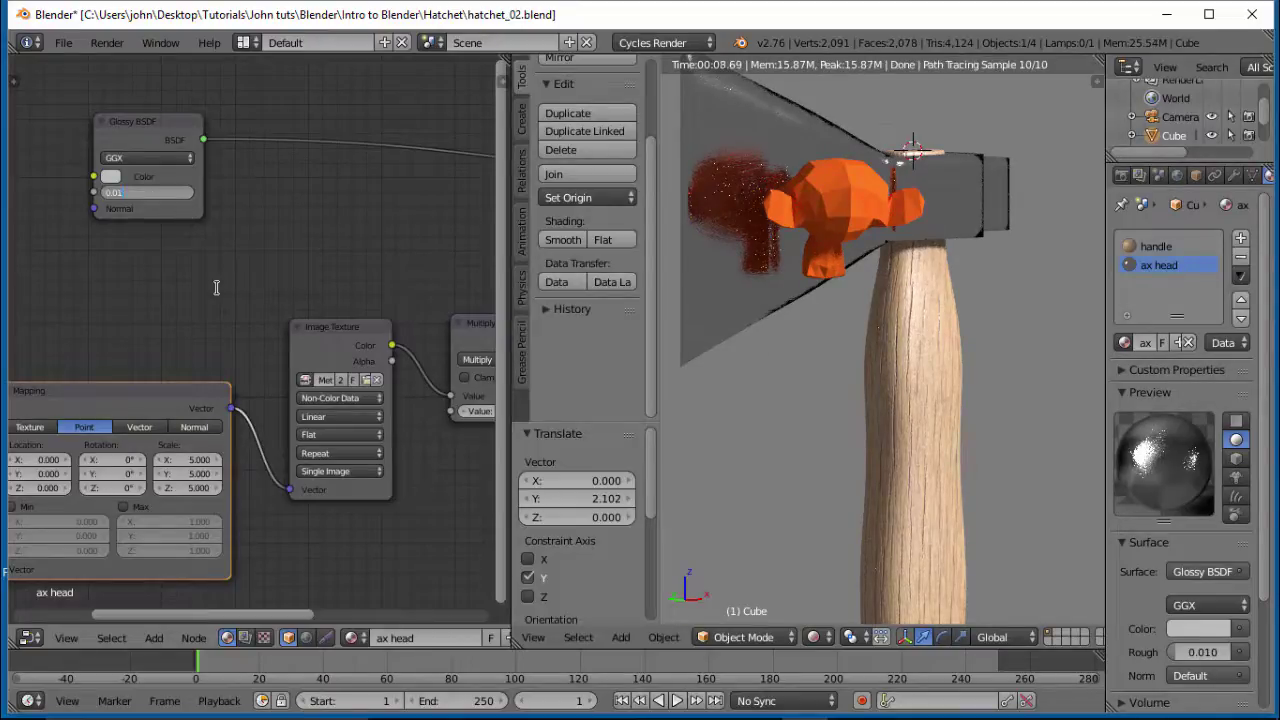
text(.1)
key(Return)
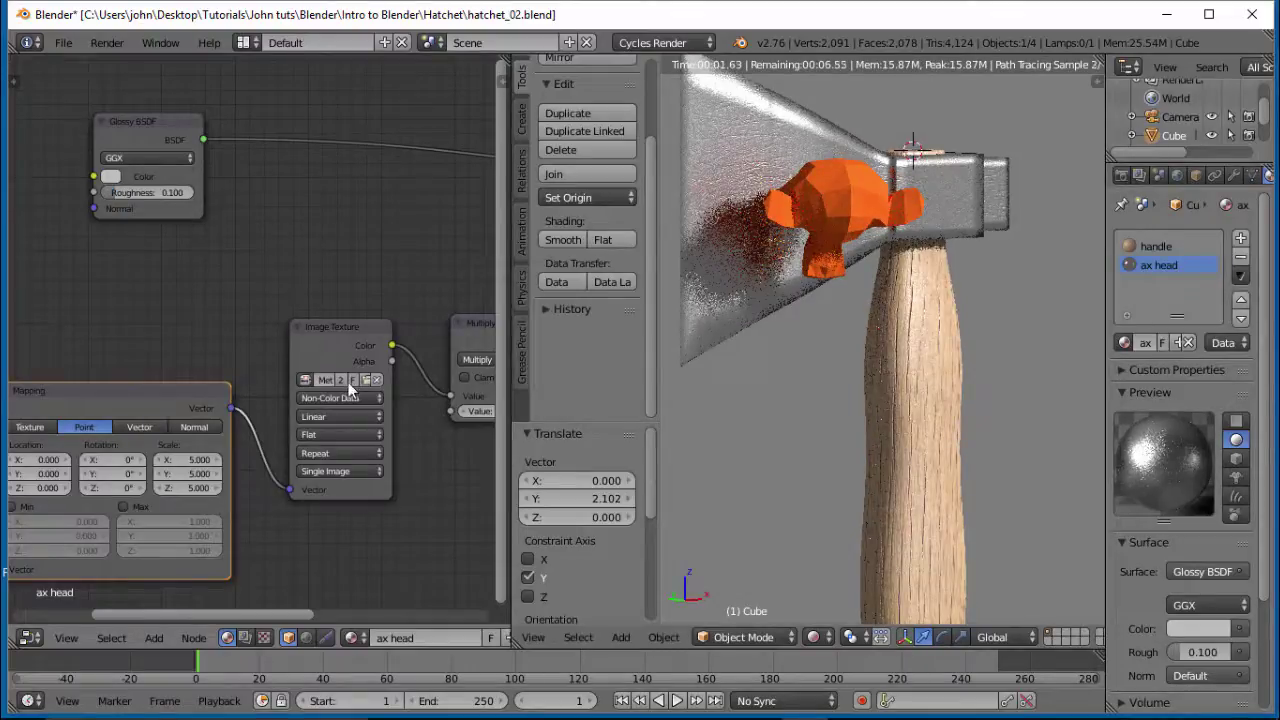
click(170, 190)
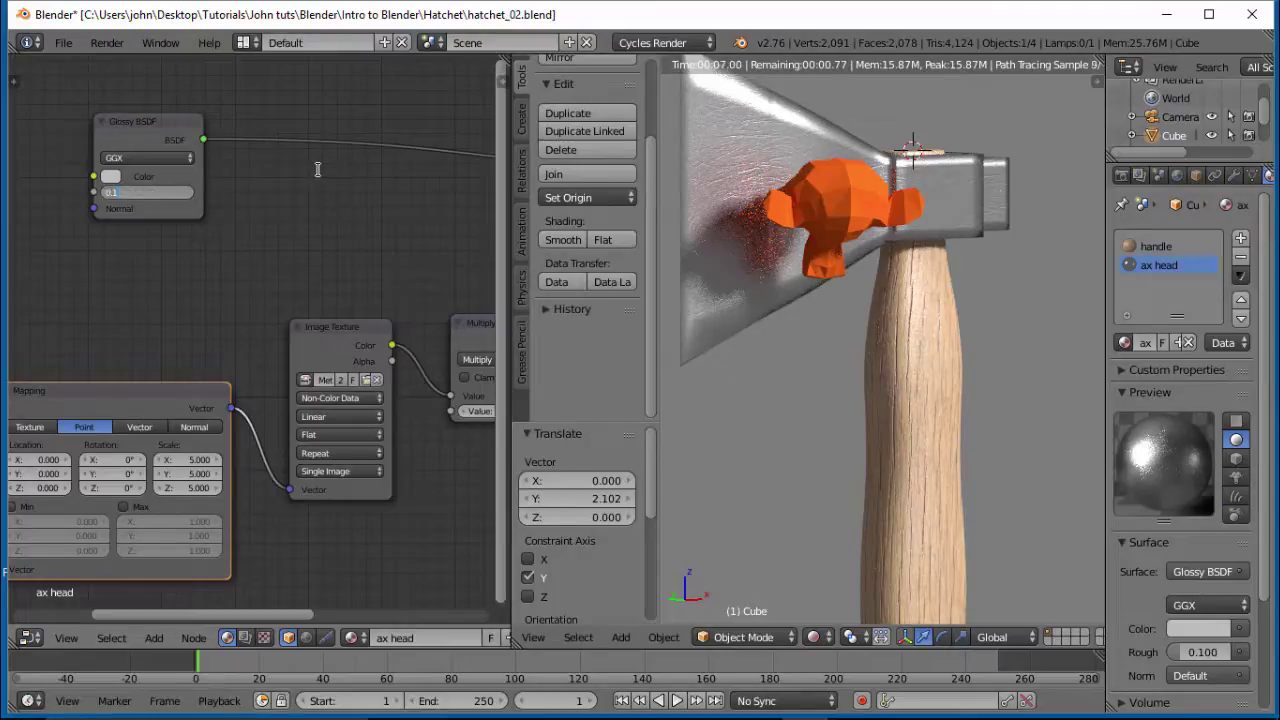
text(0.05)
key(Return)
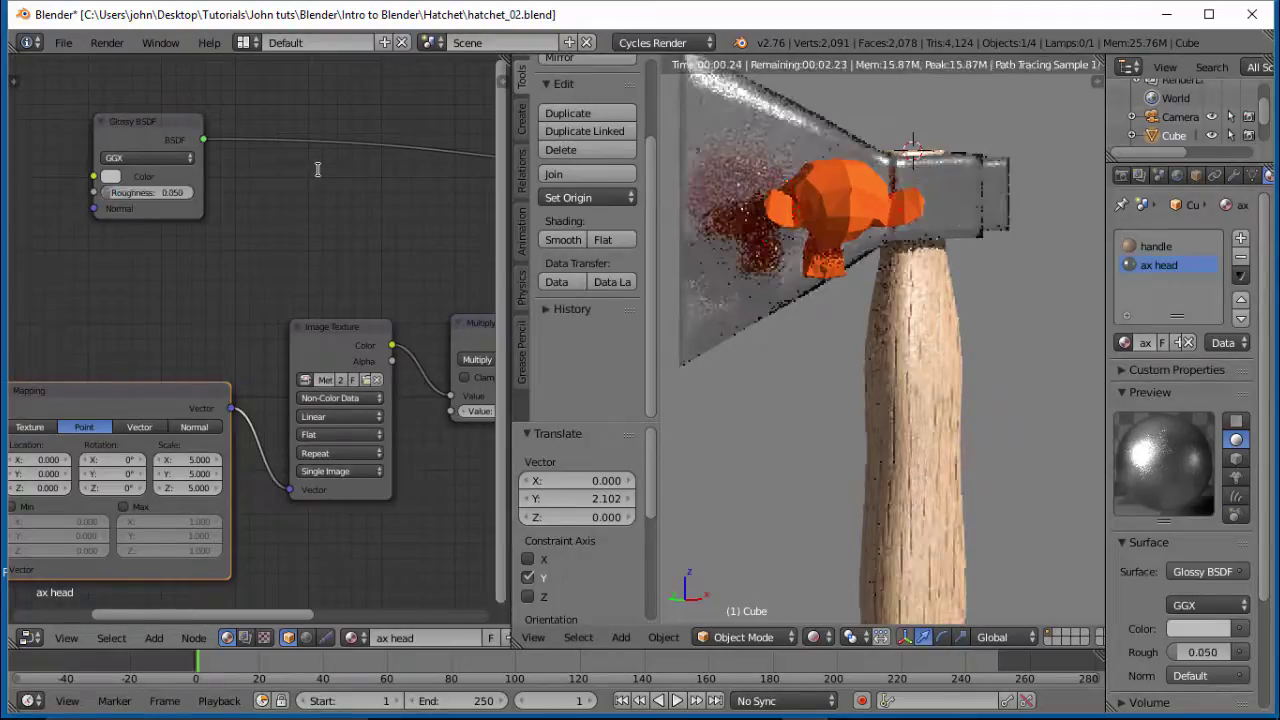
middle_drag(690, 250, 717, 259)
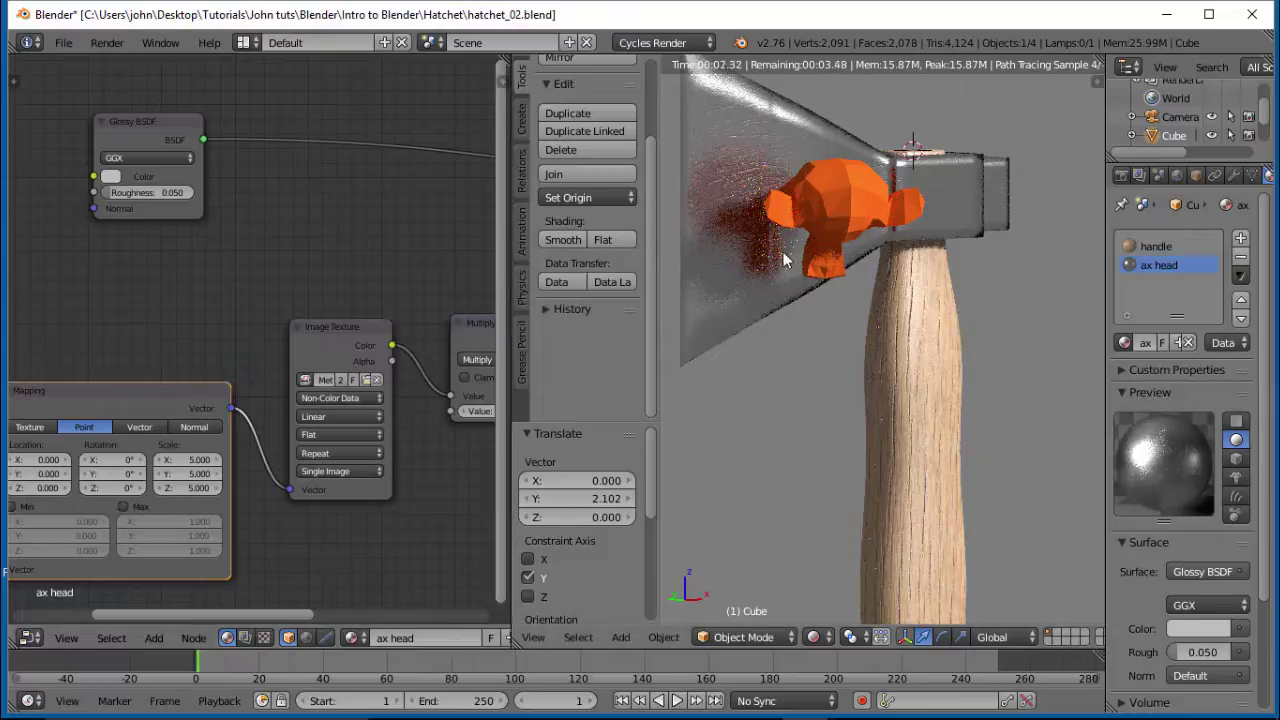
mouse_move(808, 280)
middle_down()
mouse_move(837, 308)
mouse_move(842, 295)
mouse_move(860, 336)
mouse_move(835, 368)
mouse_move(820, 321)
mouse_move(782, 296)
mouse_move(784, 308)
middle_up()
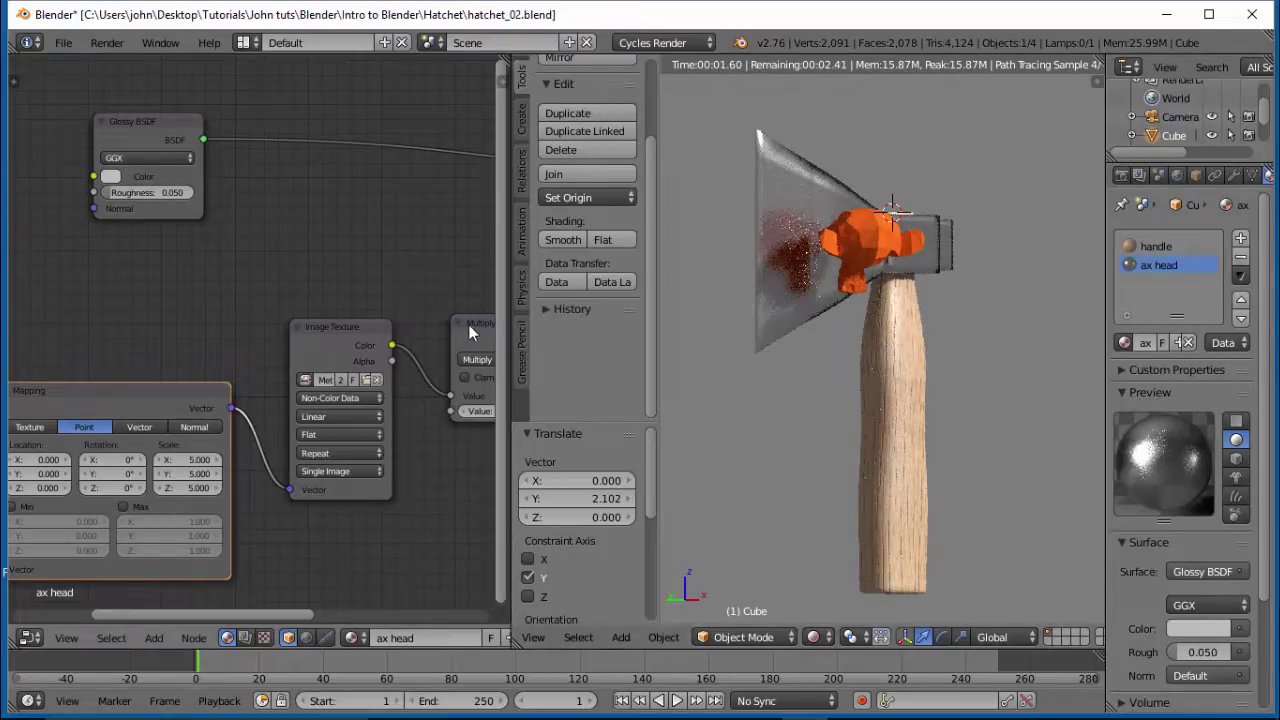
Move the Multiply node above the Image Texture node and shift the Image Texture node left.
drag(466, 315, 429, 273)
drag(365, 333, 347, 330)
scroll(412, 448, down, 3)
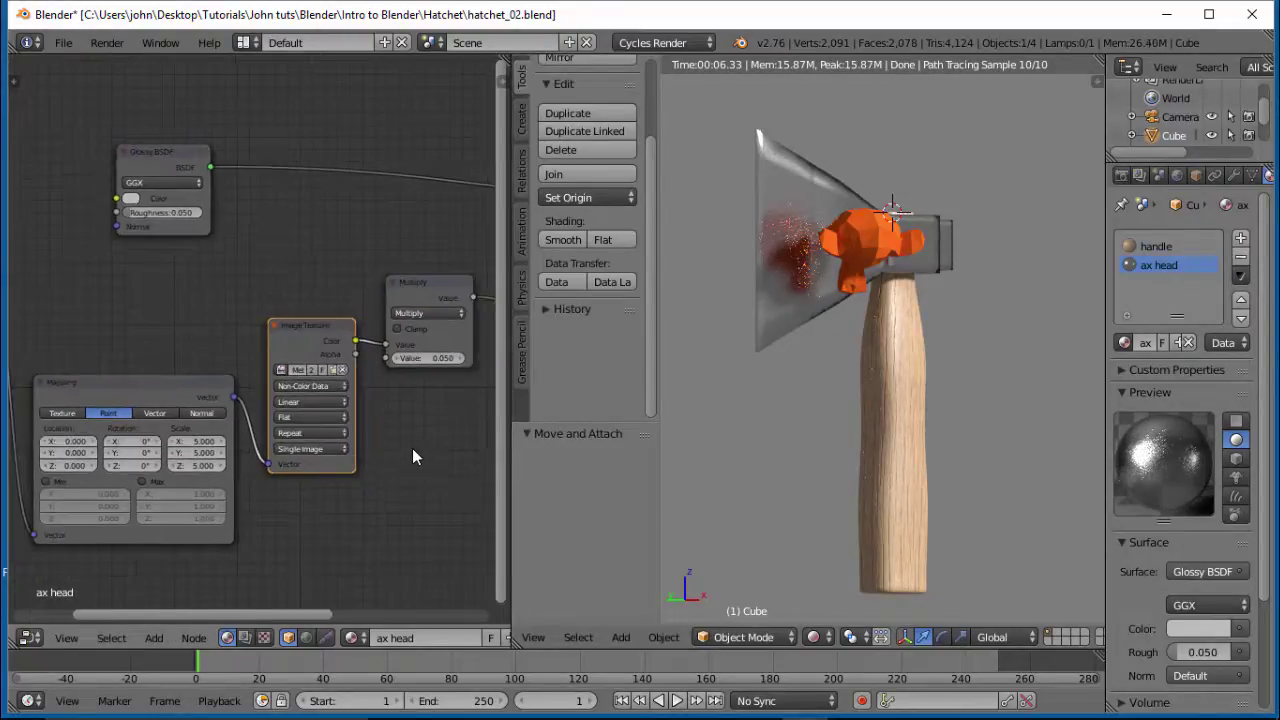
scroll(419, 452, up, 2)
Tint the Glossy BSDF colour from plain grey toward blue.
click(130, 198)
click(230, 232)
click(229, 245)
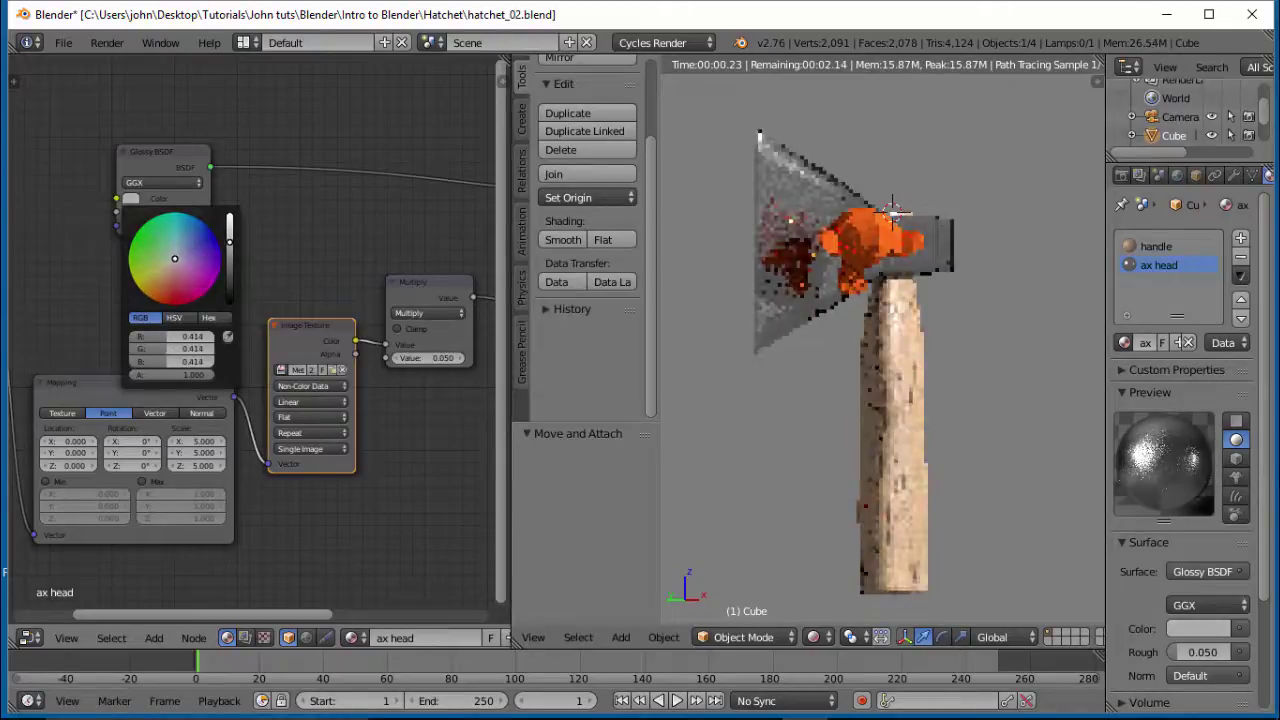
click(176, 258)
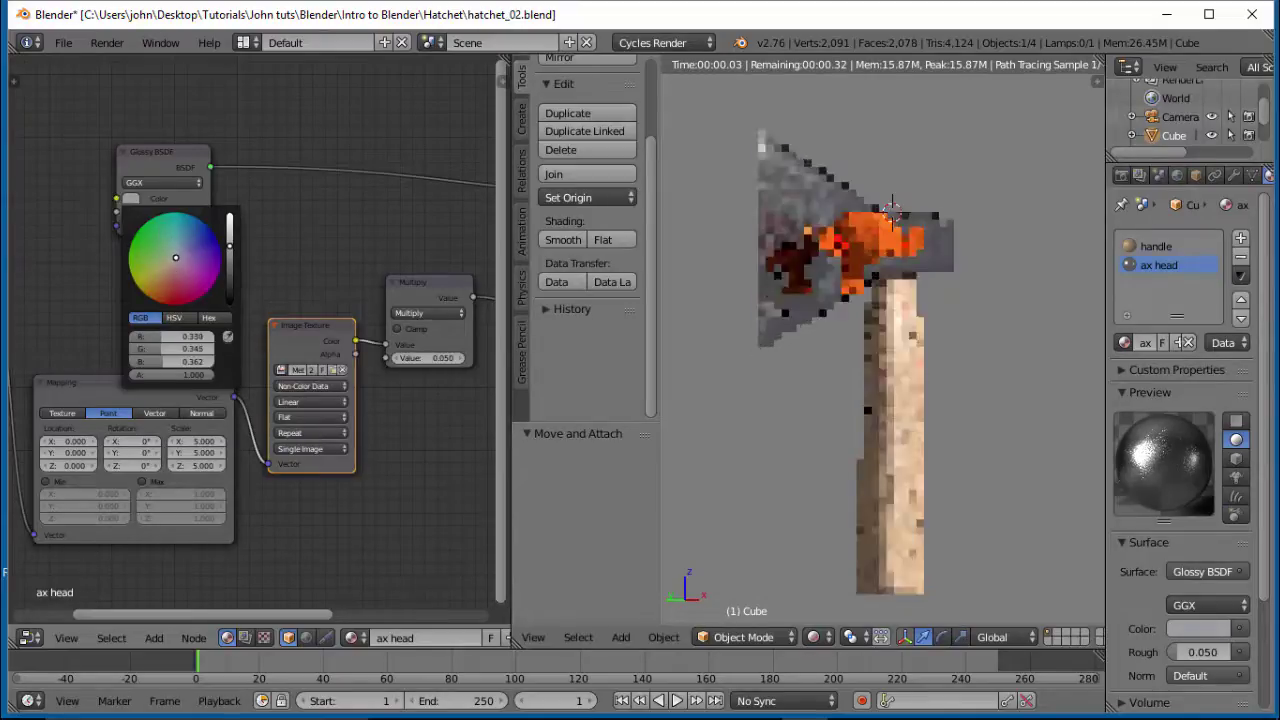
drag(176, 257, 178, 256)
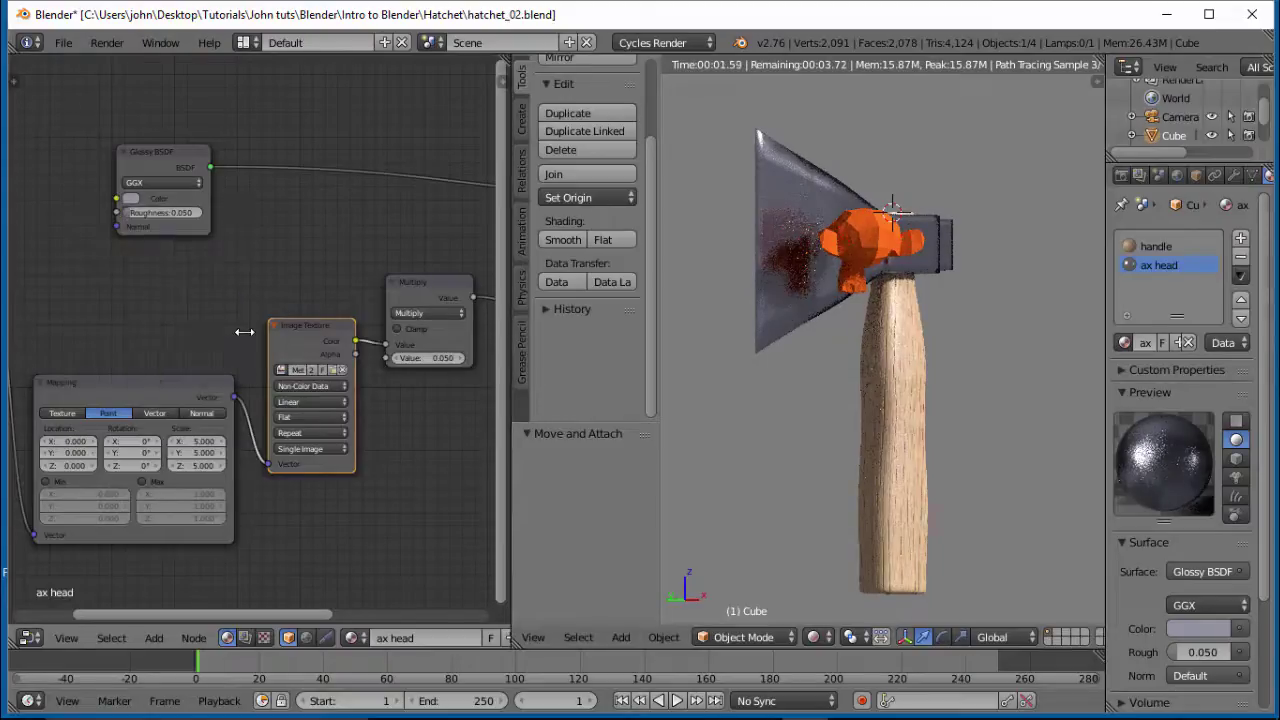
Brighten the bluish glossy colour to R 0.471, G 0.484, B 0.596 and inspect the head.
click(131, 198)
click(229, 248)
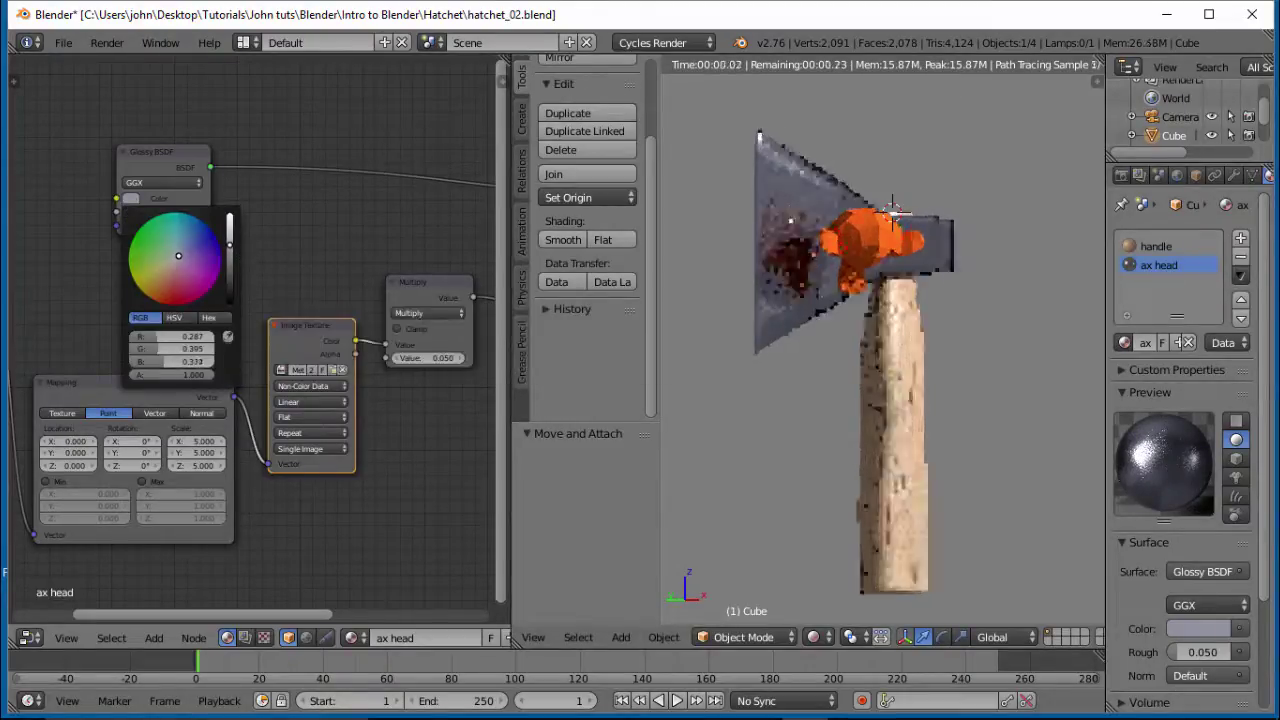
drag(229, 244, 229, 221)
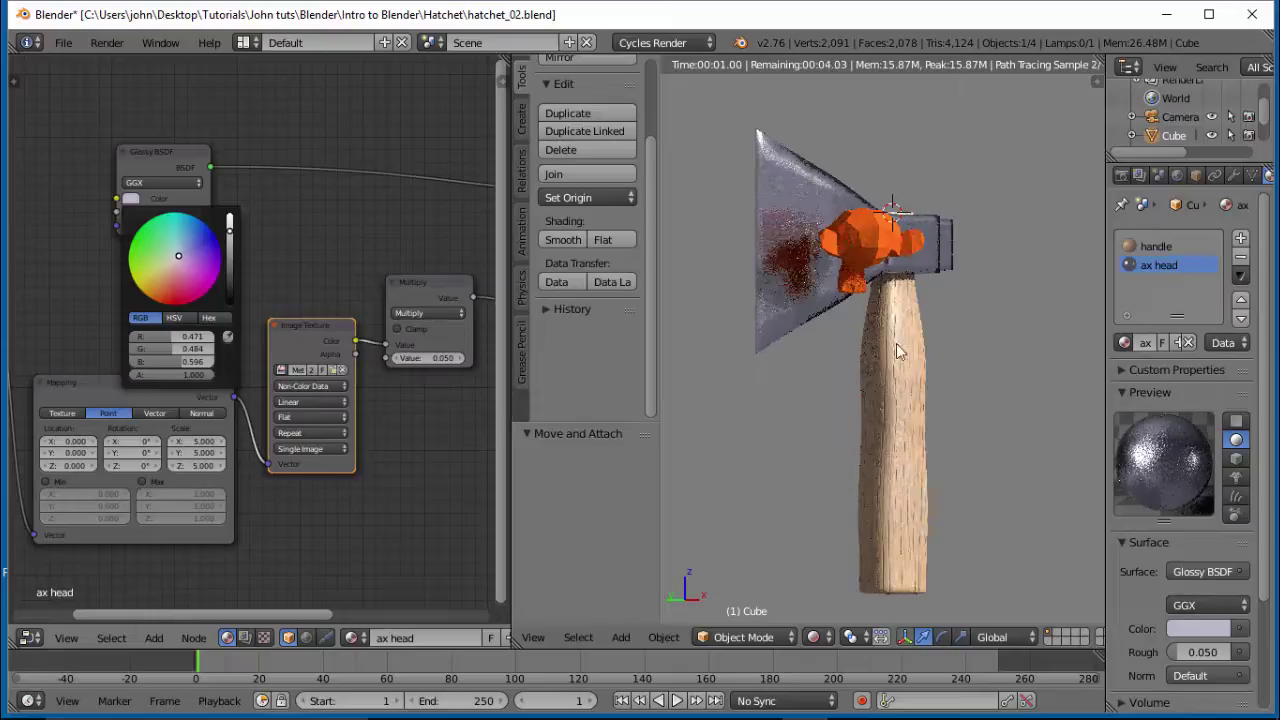
mouse_move(884, 365)
middle_down()
mouse_move(913, 376)
mouse_move(895, 364)
middle_up()
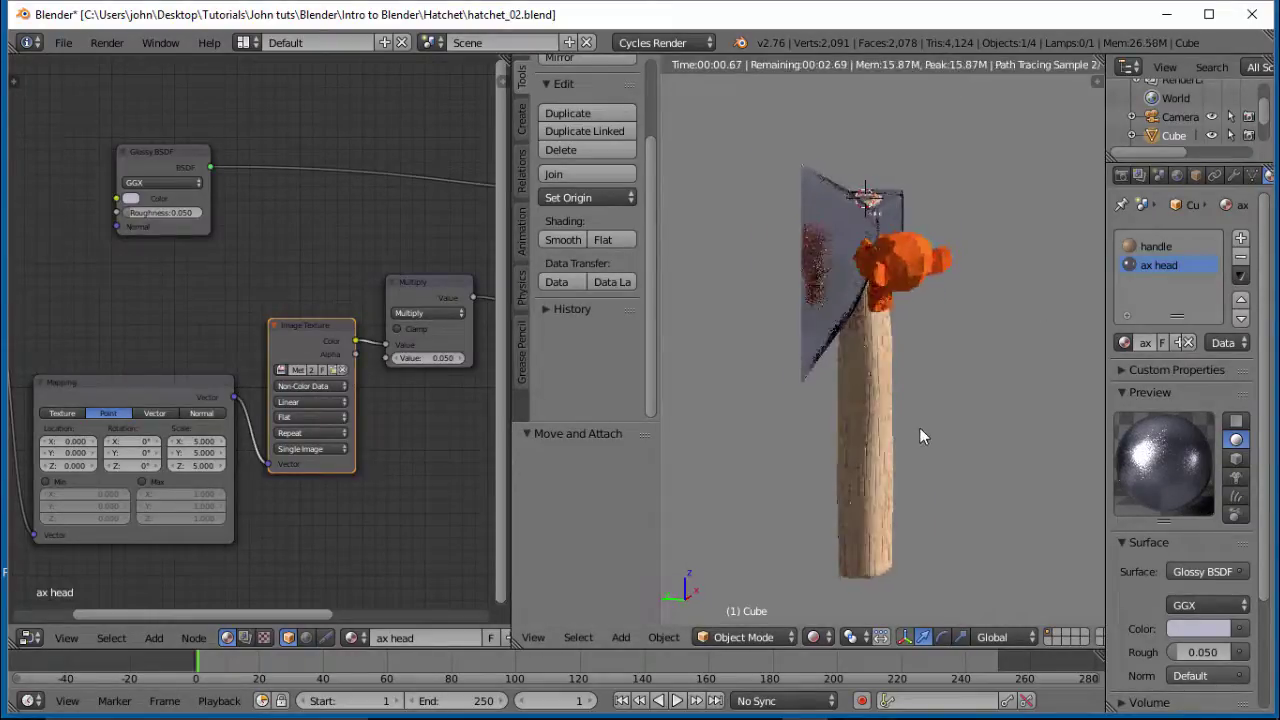
middle_drag(903, 428, 849, 433)
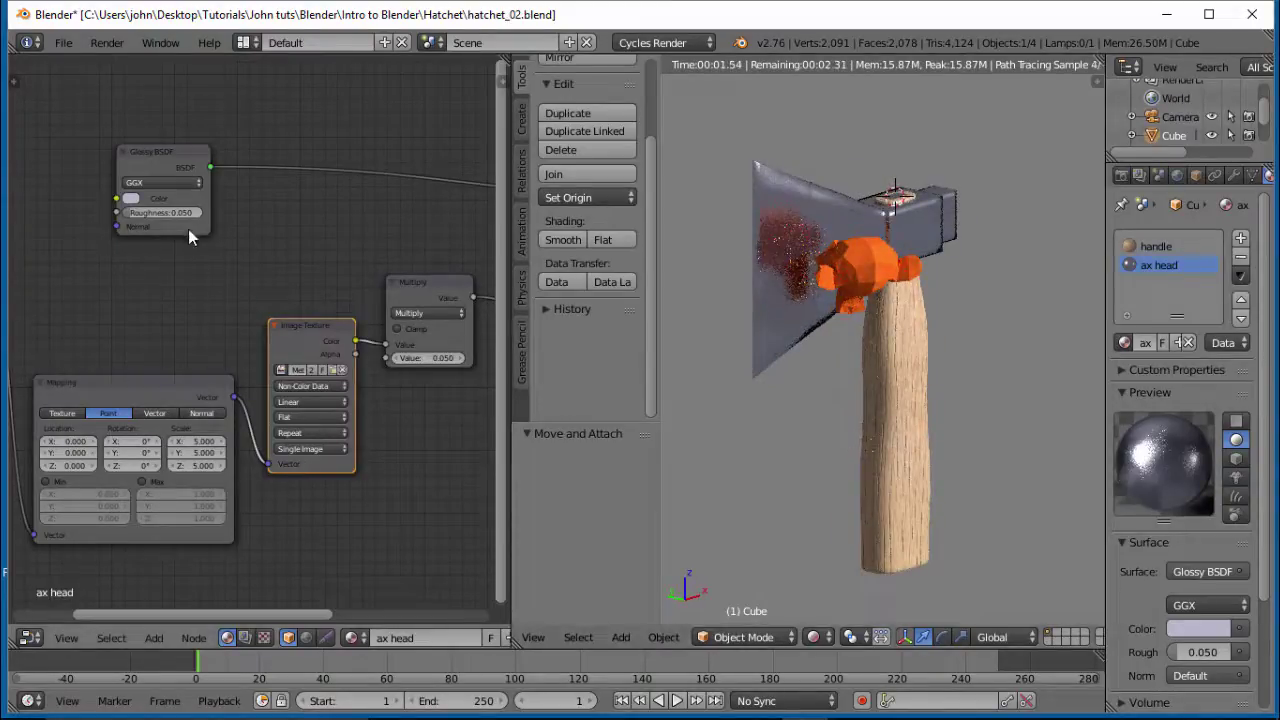
middle_drag(700, 380, 910, 570)
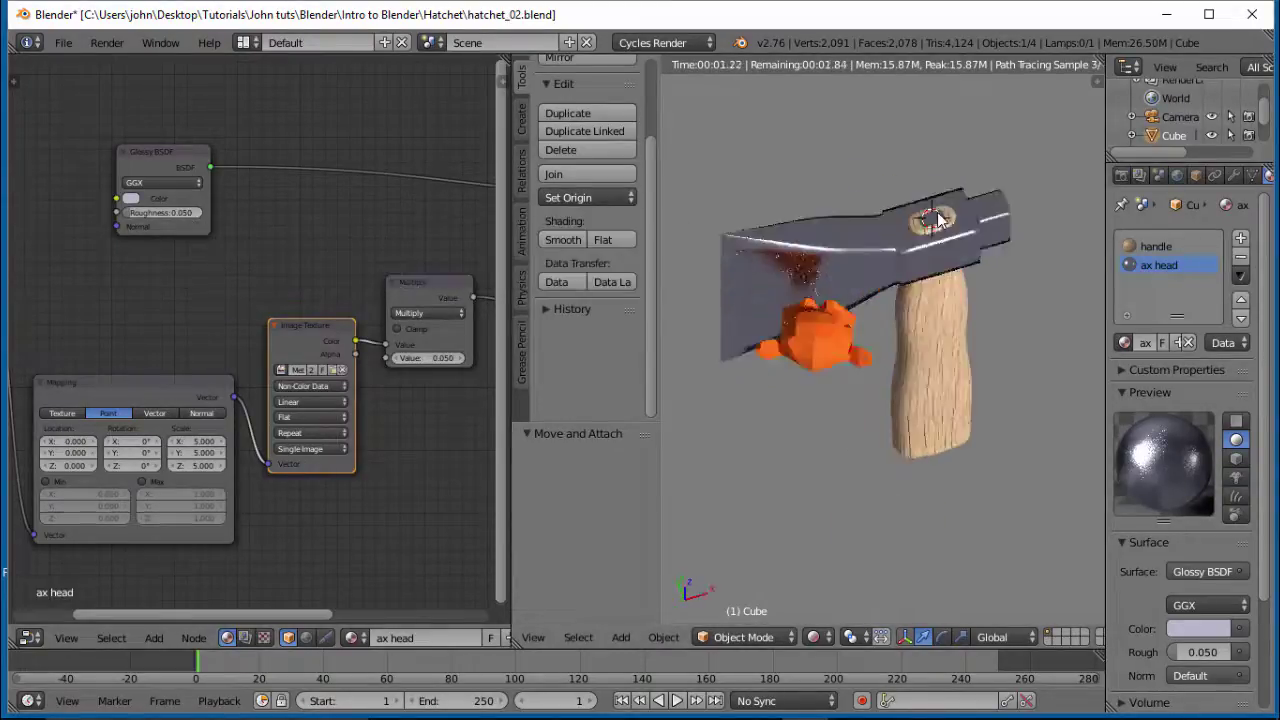
Switch to Solid shading, delete Suzanne in Object Mode, and select the hatchet.
click(830, 637)
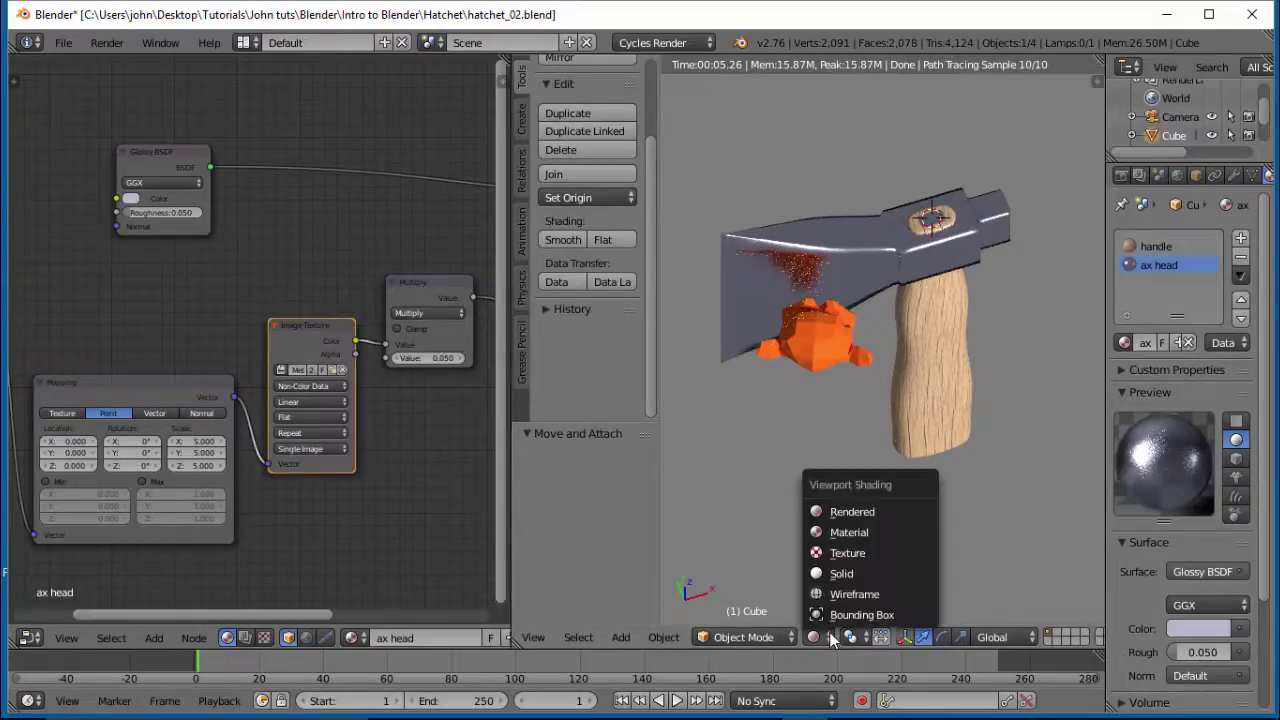
click(847, 571)
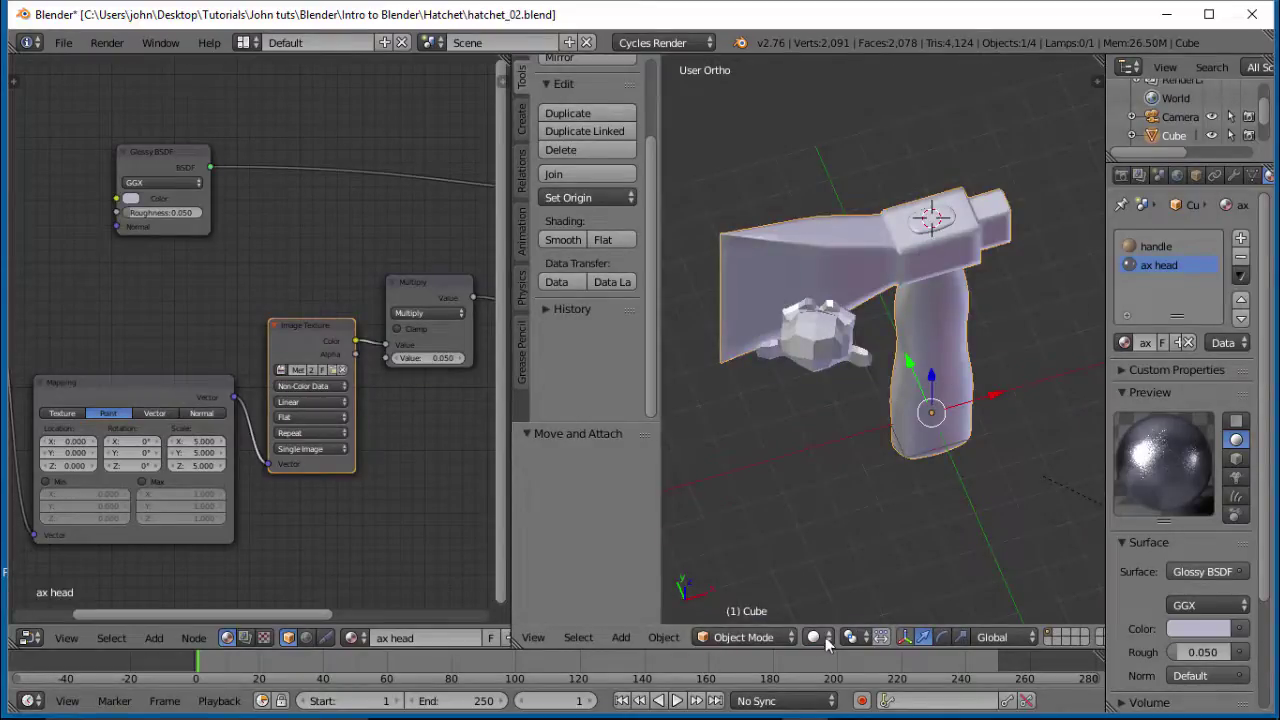
key(Tab)
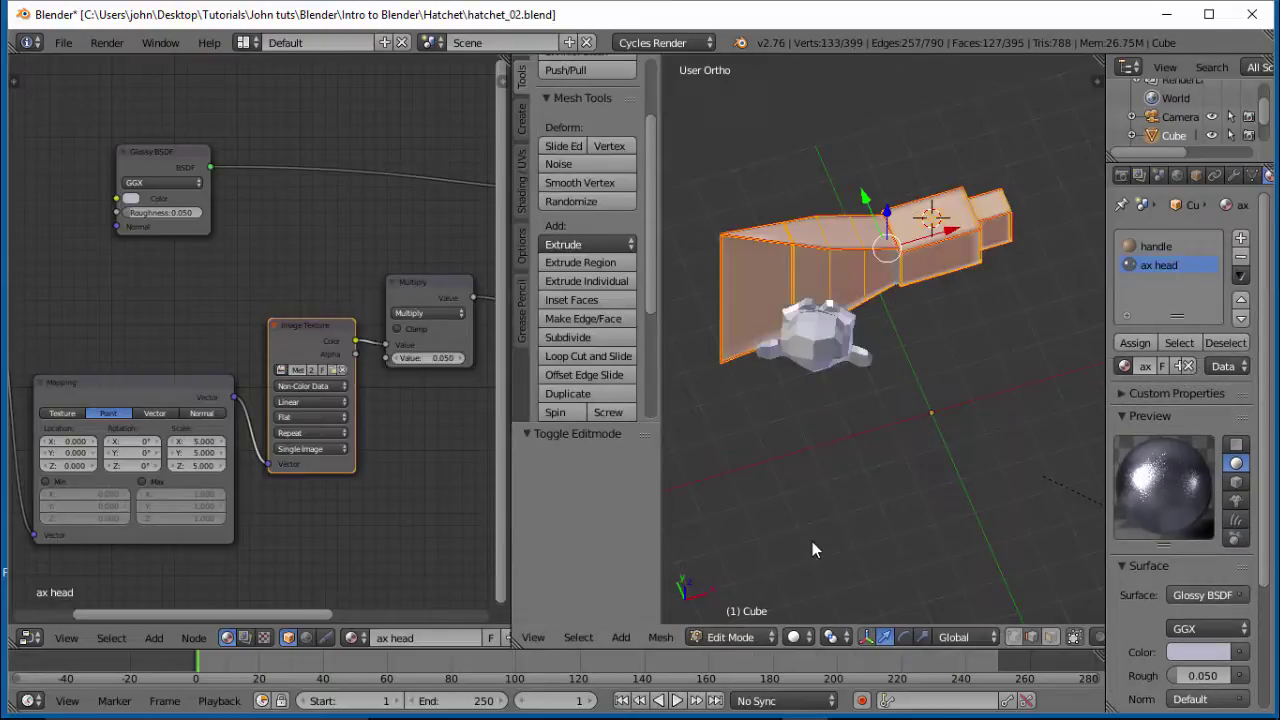
key(Tab)
right_click(829, 366)
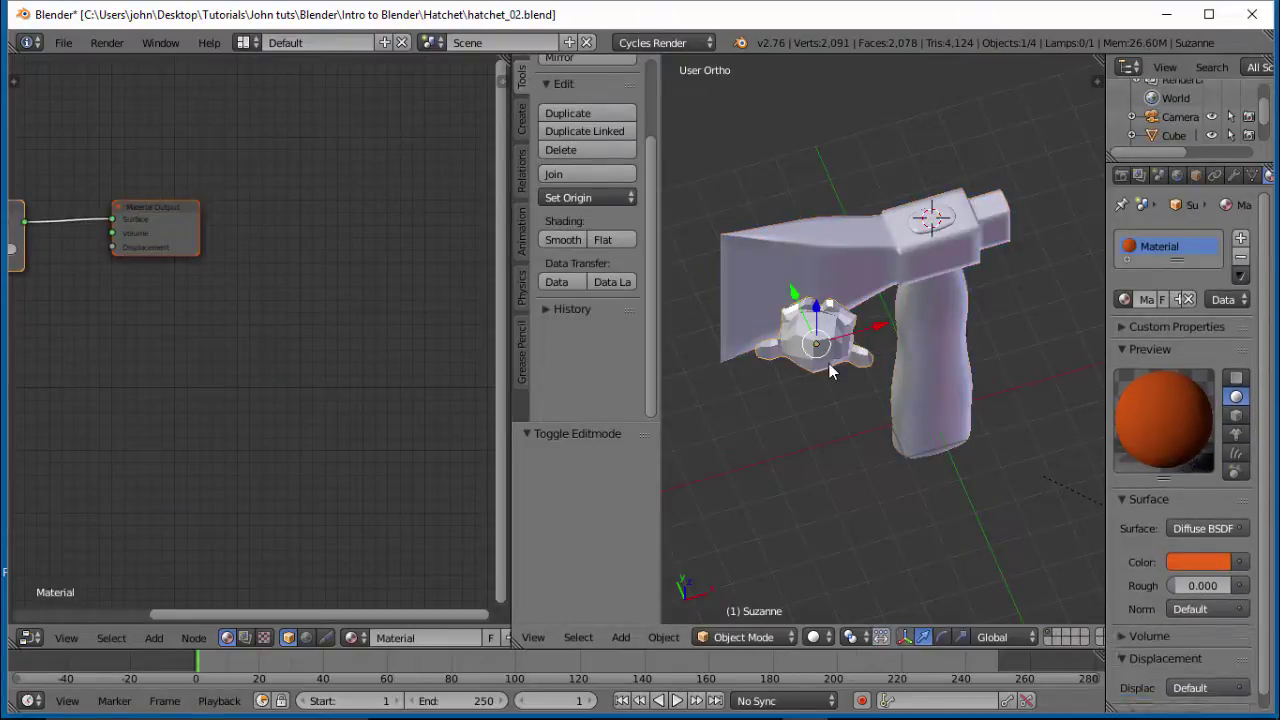
key(x)
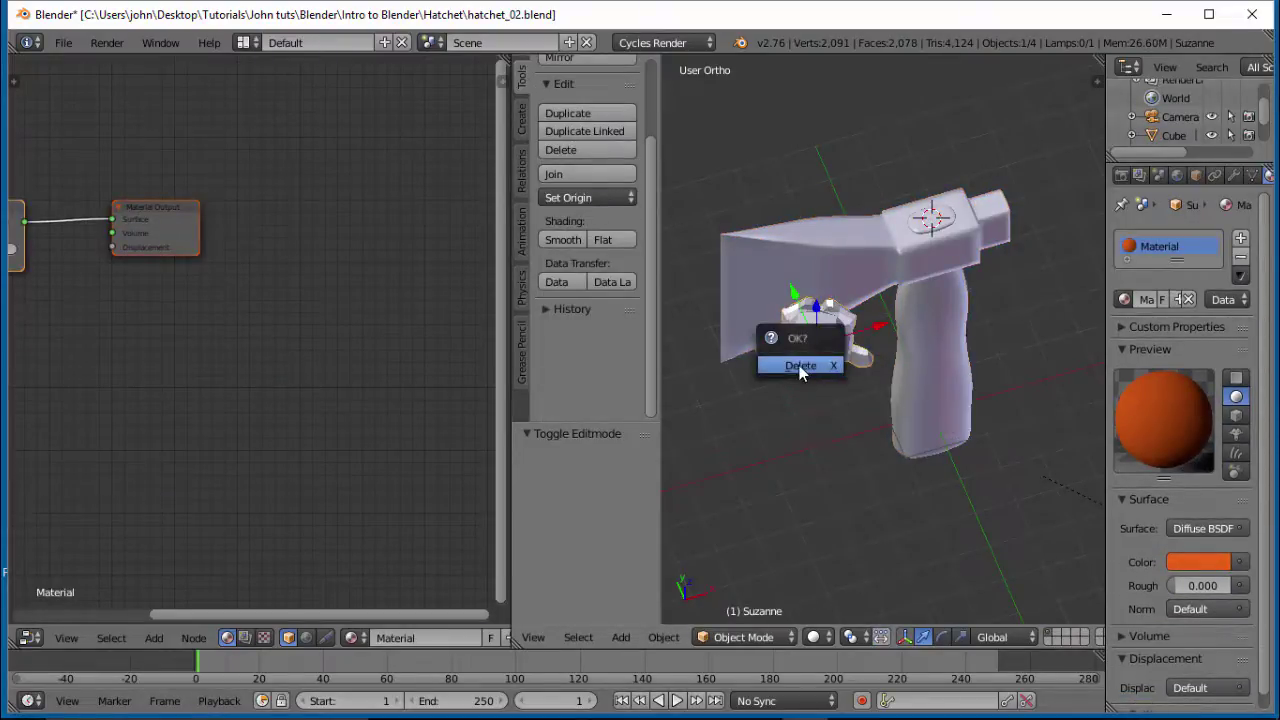
click(799, 367)
right_click(918, 364)
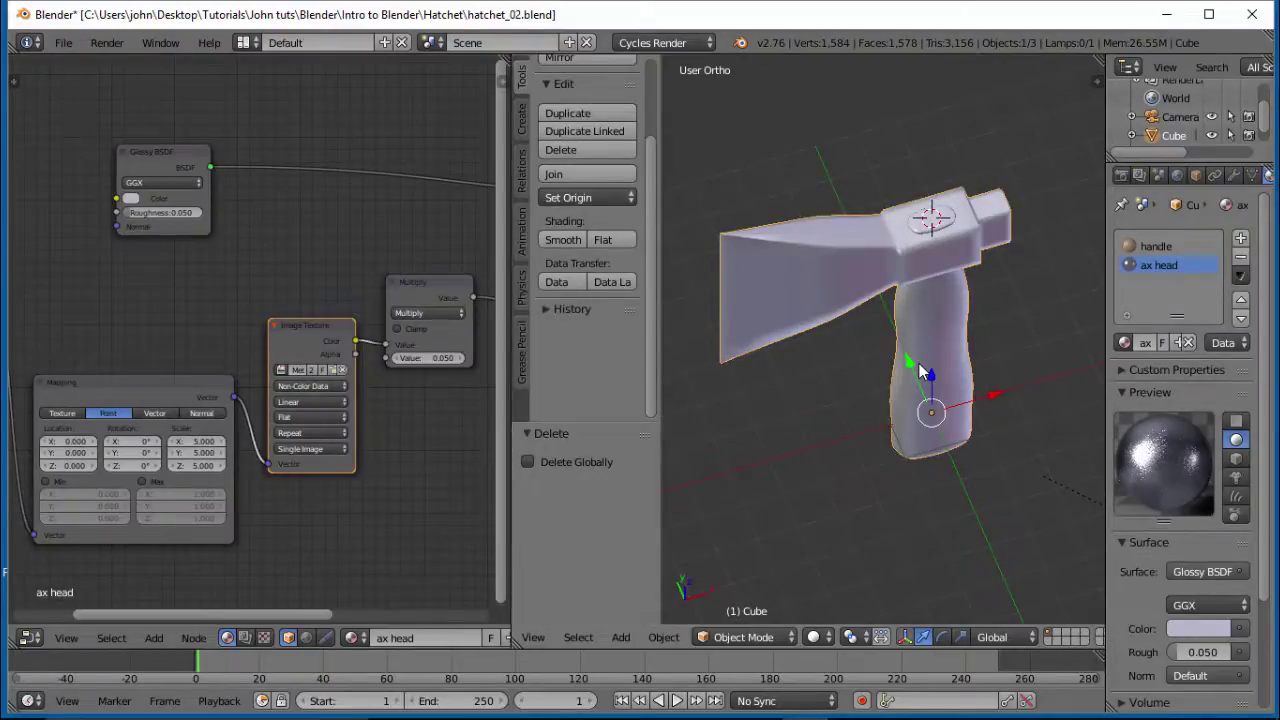
In Edit Mode, reveal the hidden handle mesh and select the linked oval handle-top faces.
key(Tab)
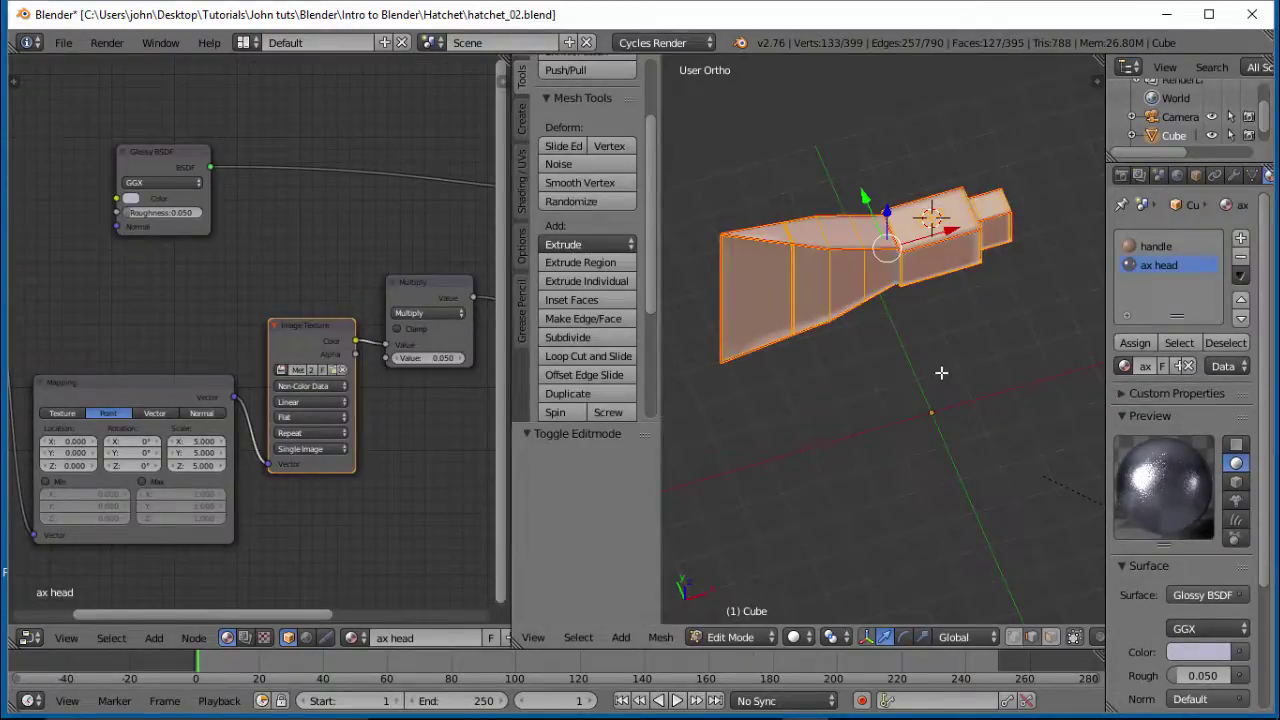
key(alt+h)
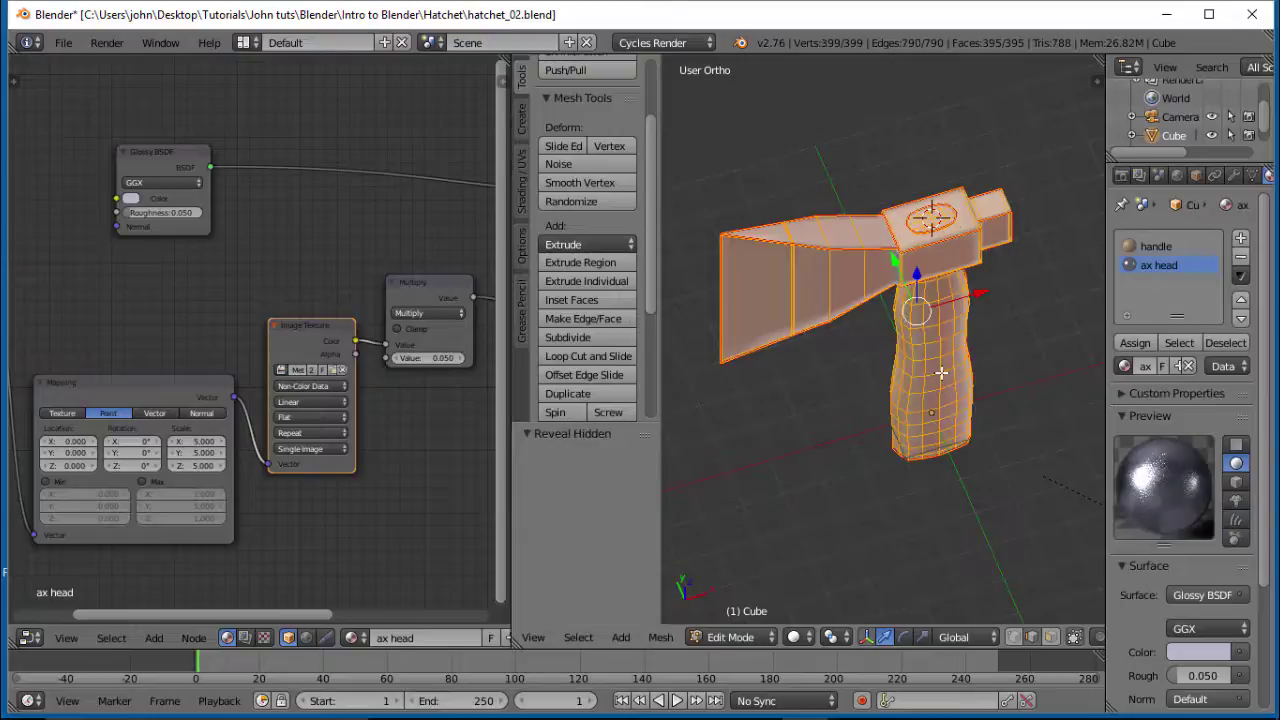
scroll(950, 361, up, 3)
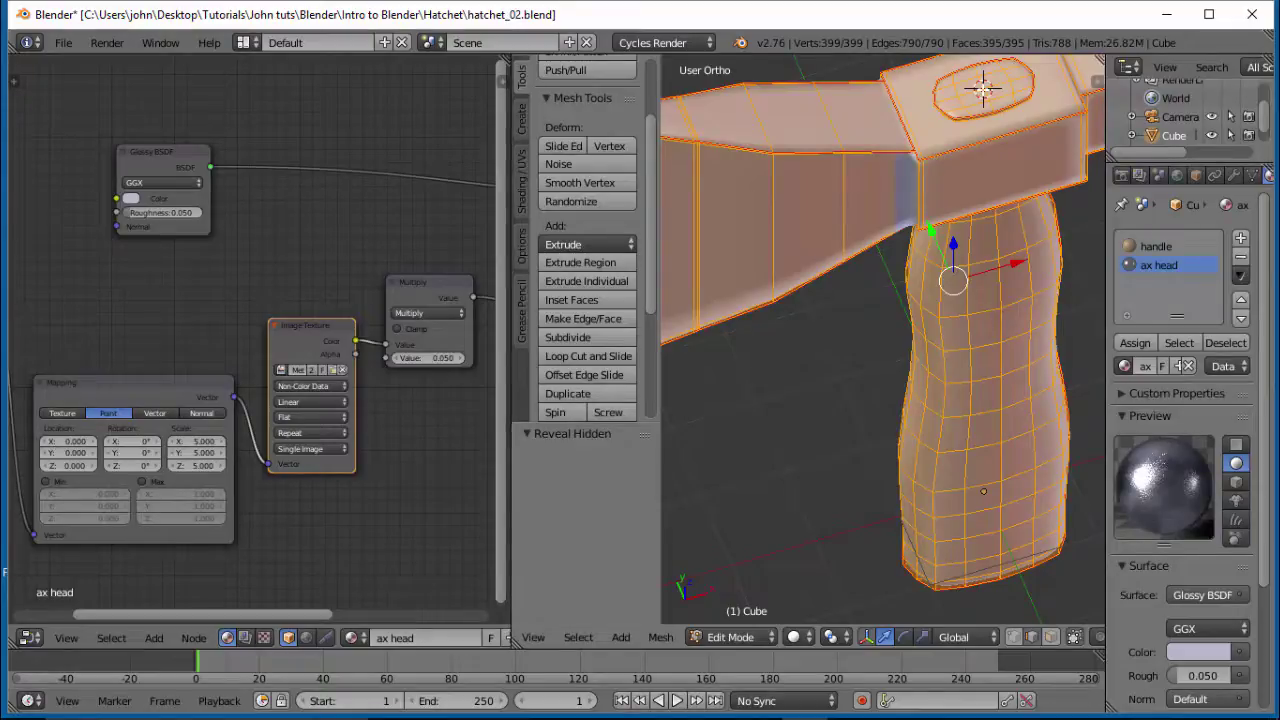
scroll(988, 113, down, 1)
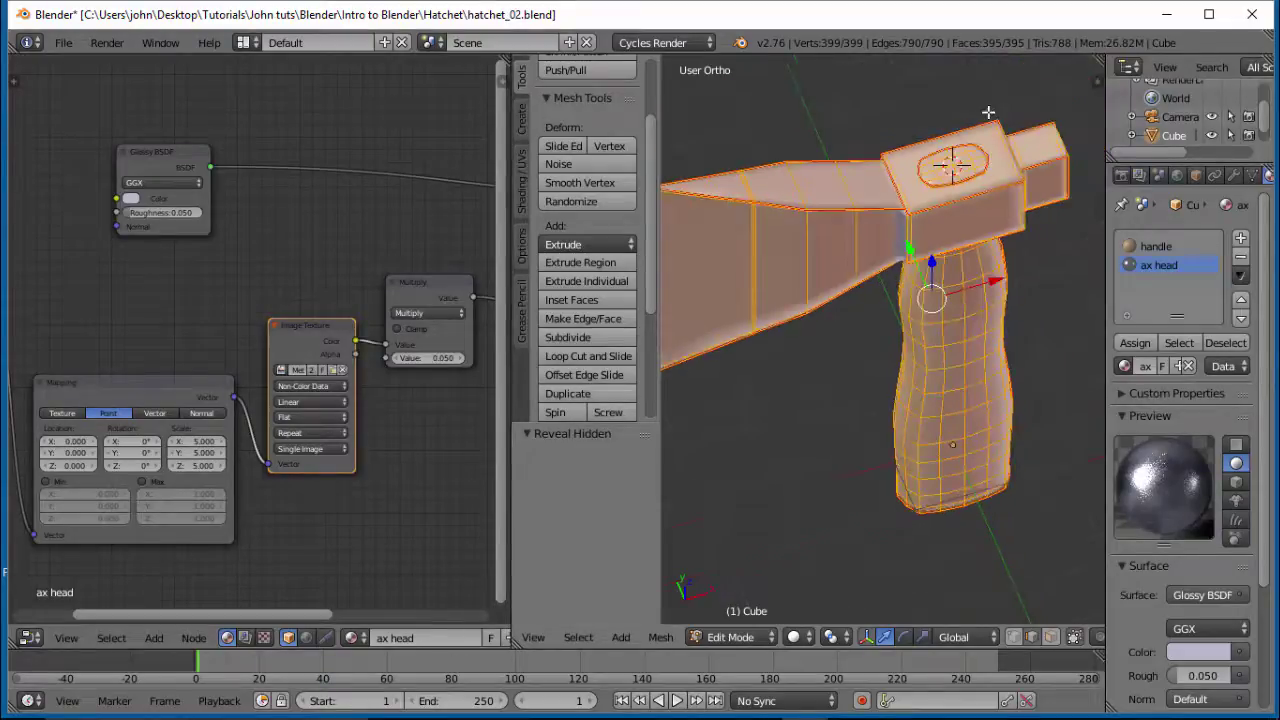
mouse_move(990, 161)
middle_down()
mouse_move(967, 221)
mouse_move(972, 170)
mouse_move(976, 183)
middle_up()
right_click(978, 172)
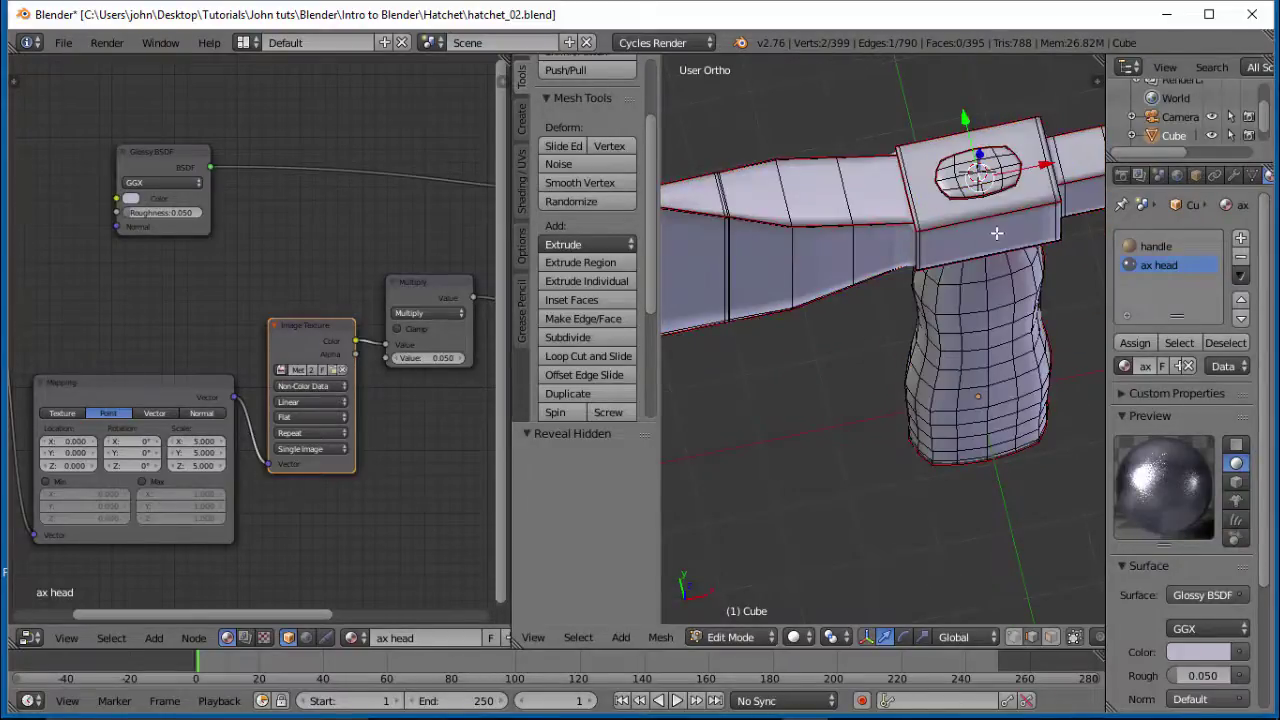
mouse_move(1000, 229)
middle_down()
mouse_move(1077, 214)
mouse_move(1084, 185)
mouse_move(1070, 219)
mouse_move(976, 211)
mouse_move(966, 188)
middle_up()
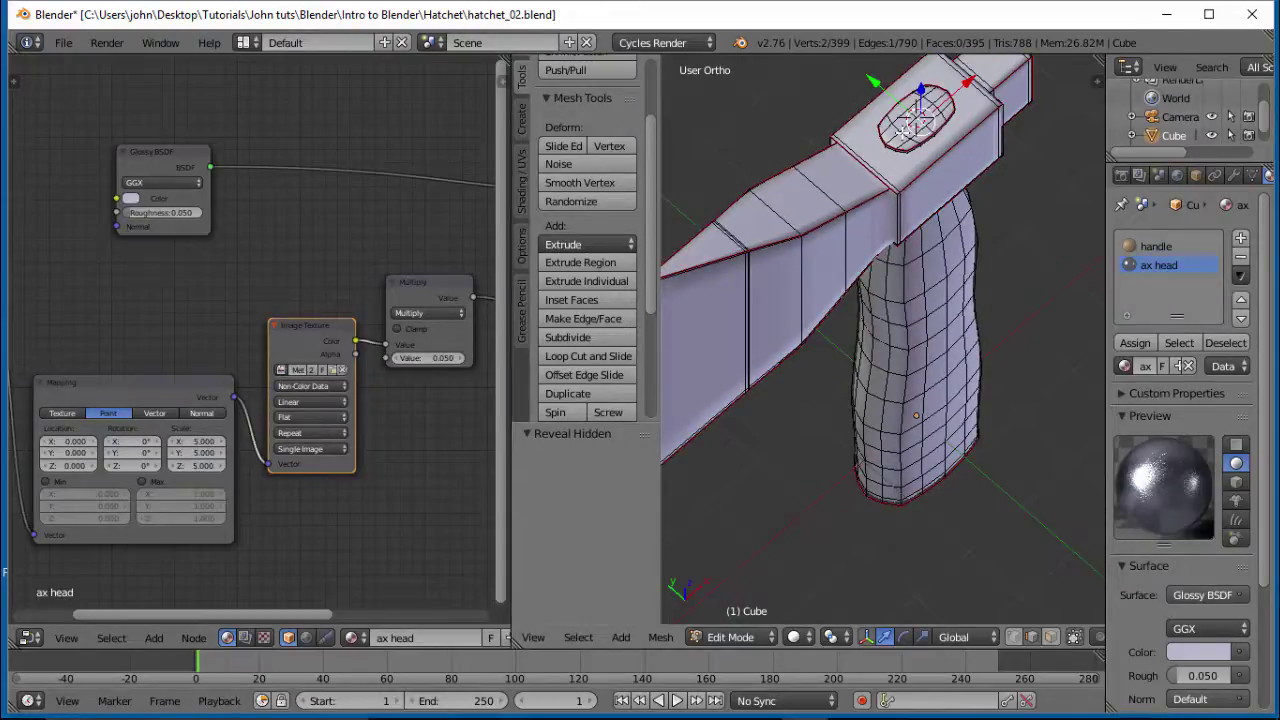
right_click(904, 127)
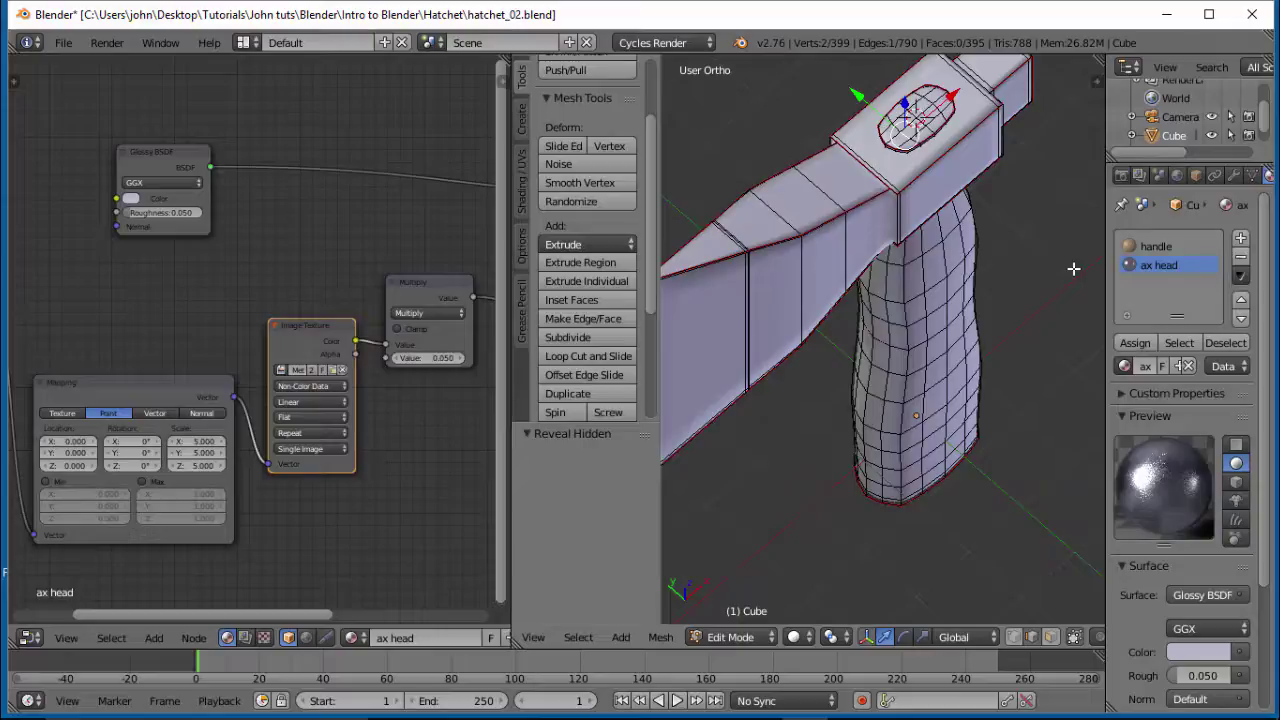
key(ctrl+l)
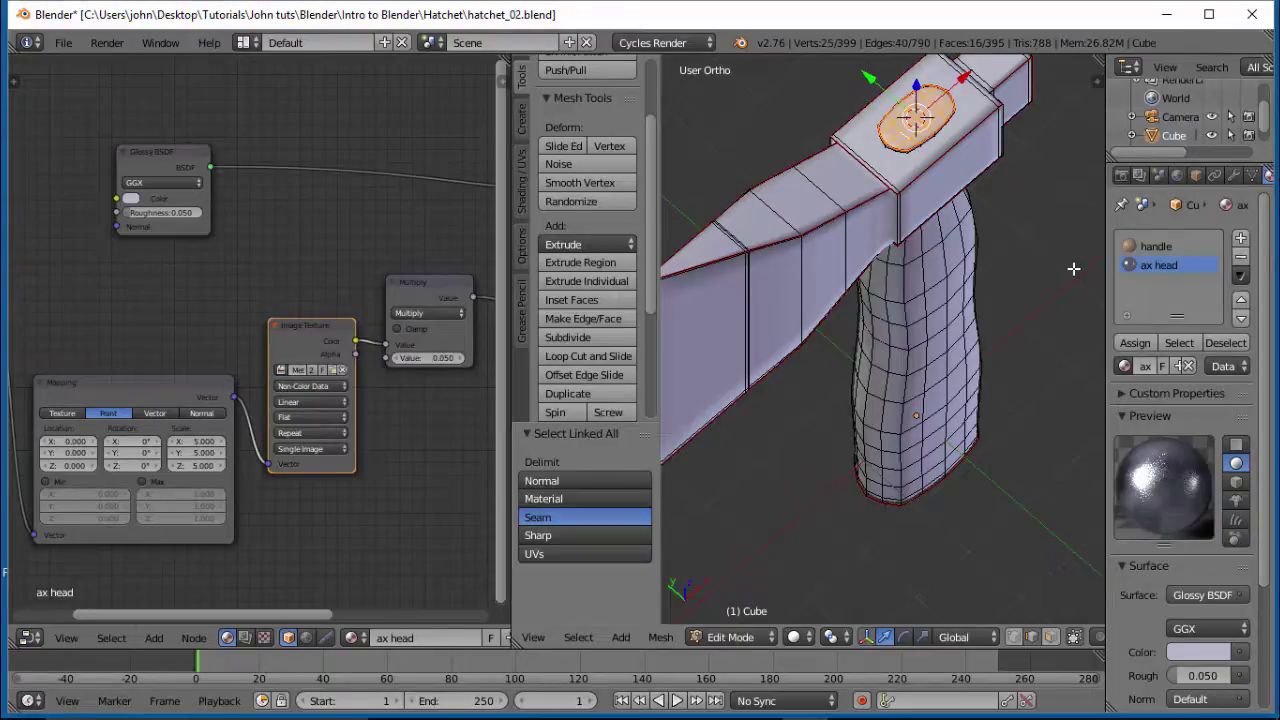
middle_drag(1041, 319, 977, 165)
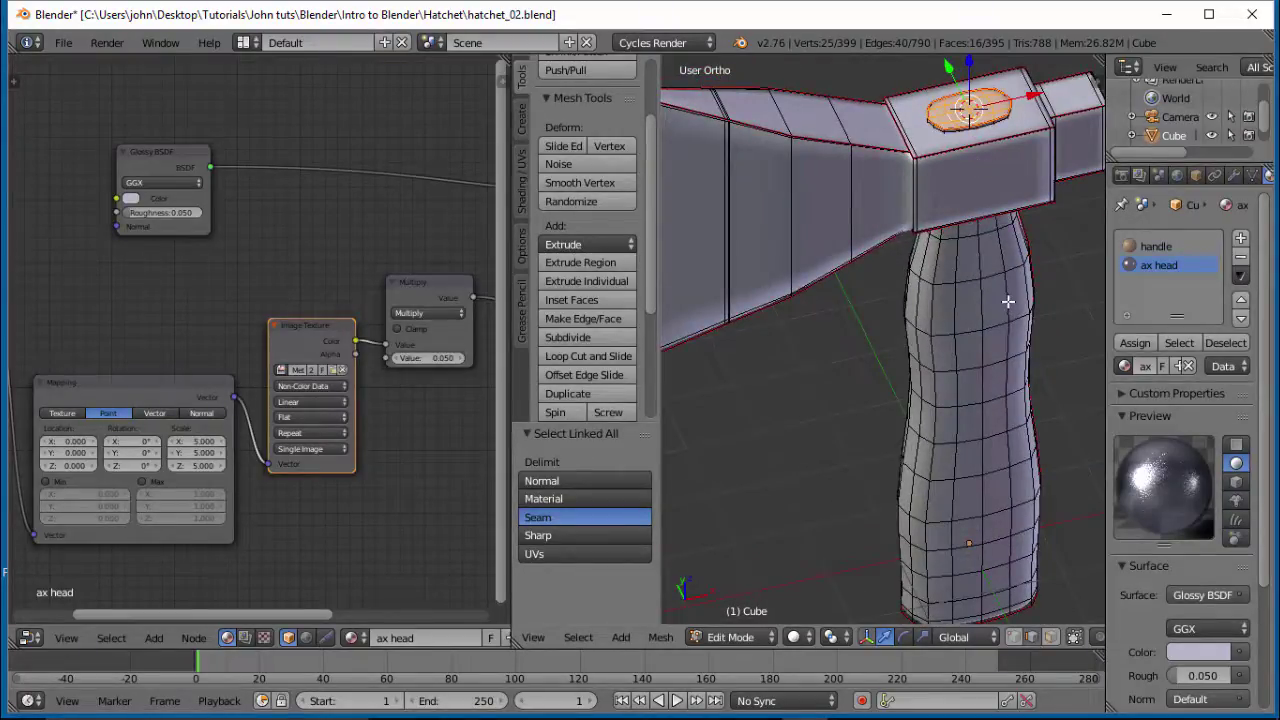
Assign the 'handle' material to the oval faces and inspect the hatchet in Rendered shading.
click(1150, 246)
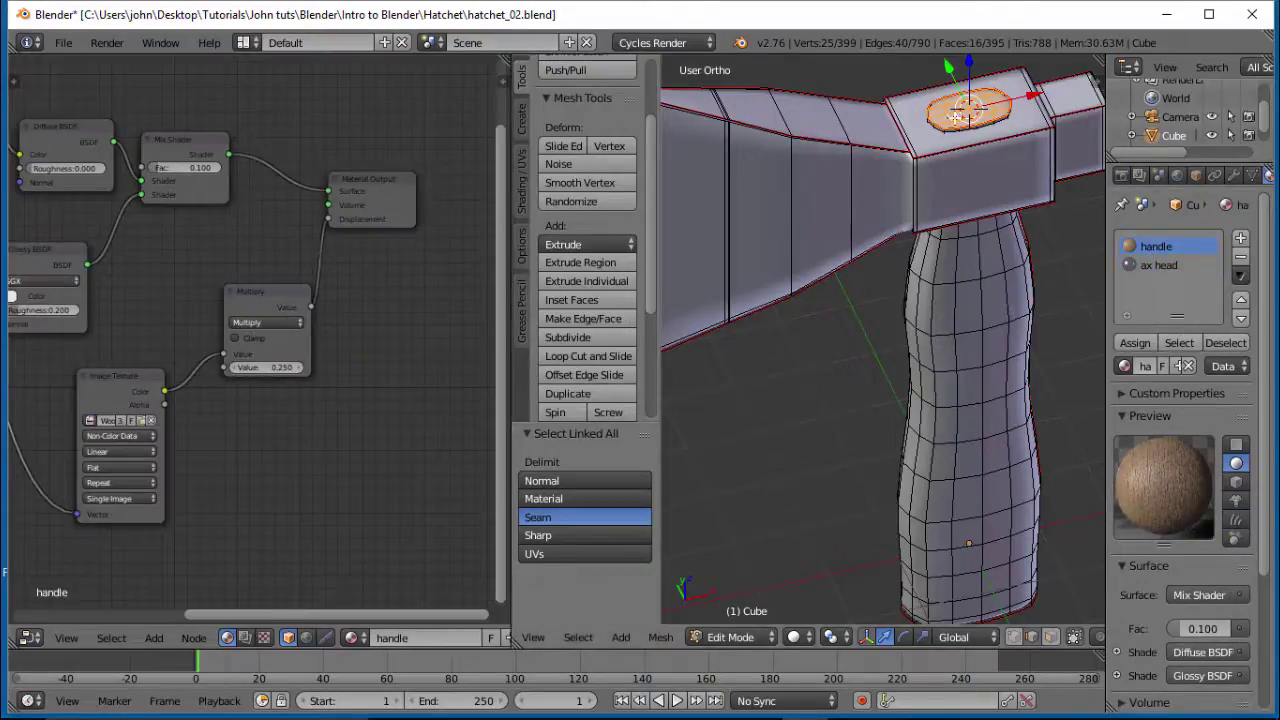
click(1133, 342)
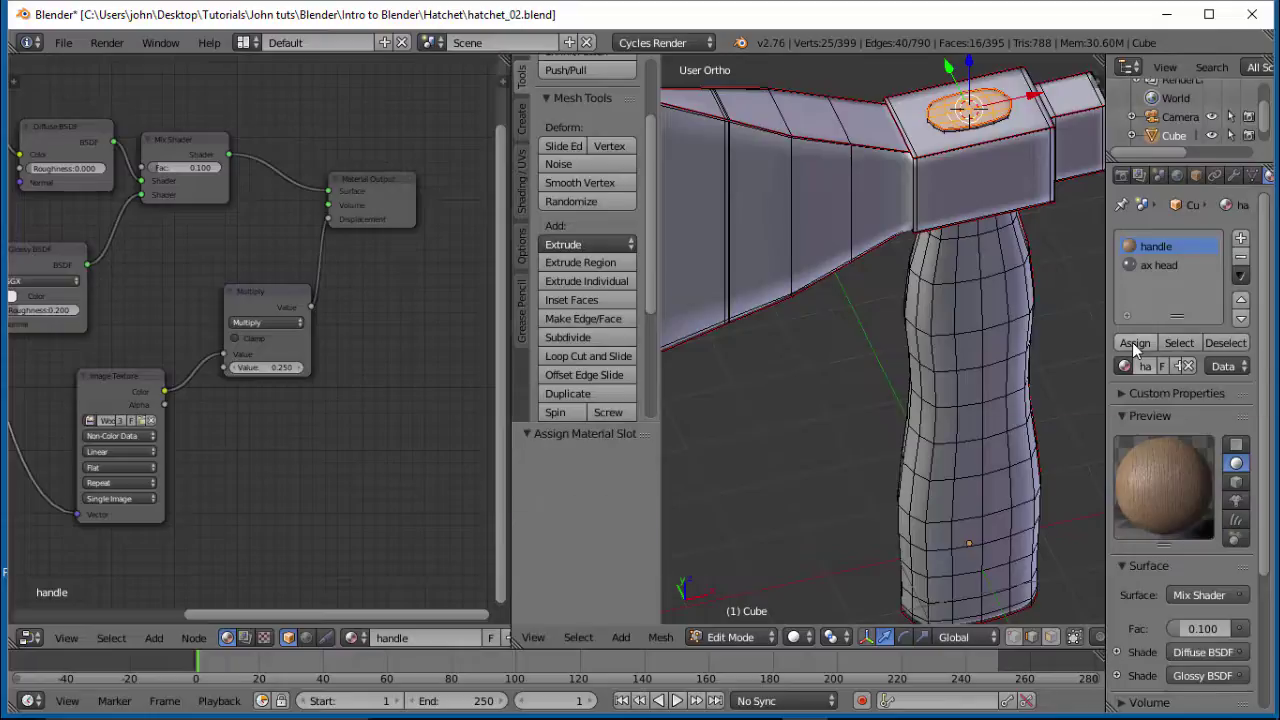
click(800, 637)
click(836, 504)
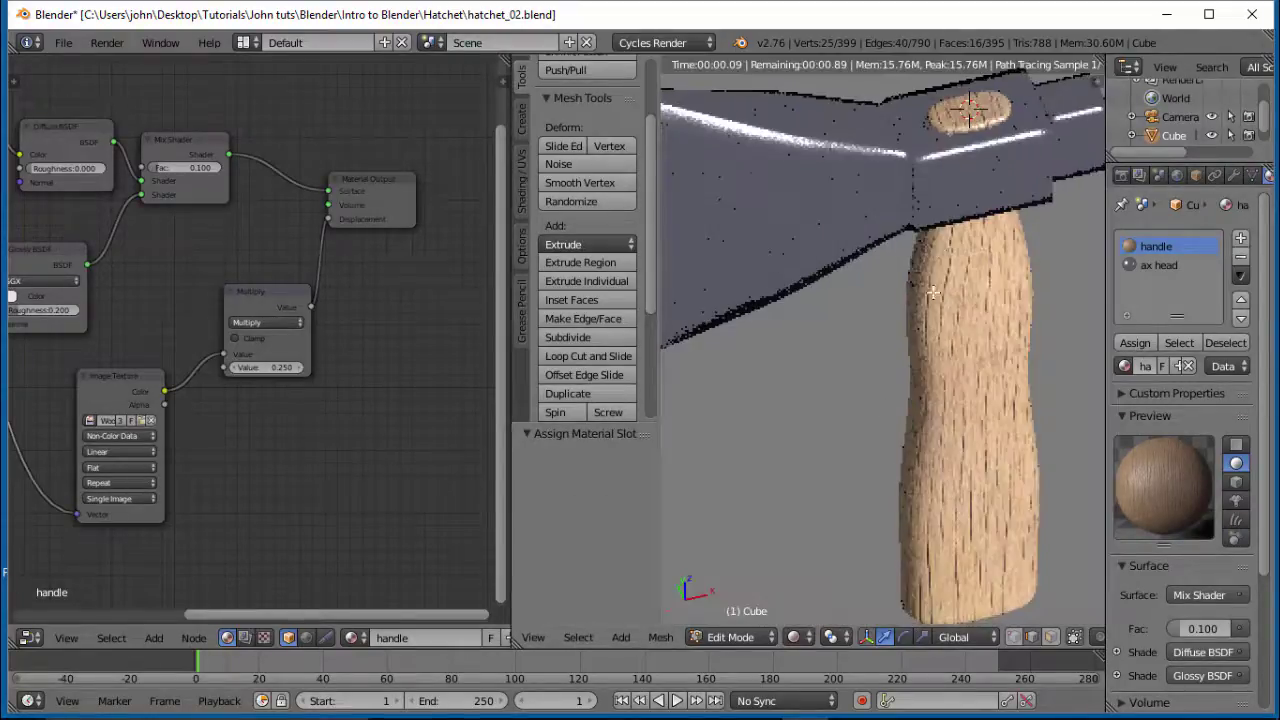
mouse_move(966, 285)
middle_down()
mouse_move(1003, 284)
mouse_move(898, 167)
mouse_move(990, 452)
mouse_move(1043, 434)
mouse_move(1051, 371)
mouse_move(998, 360)
mouse_move(940, 399)
mouse_move(903, 394)
mouse_move(930, 396)
middle_up()
scroll(898, 167, up, 2)
scroll(898, 167, down, 3)
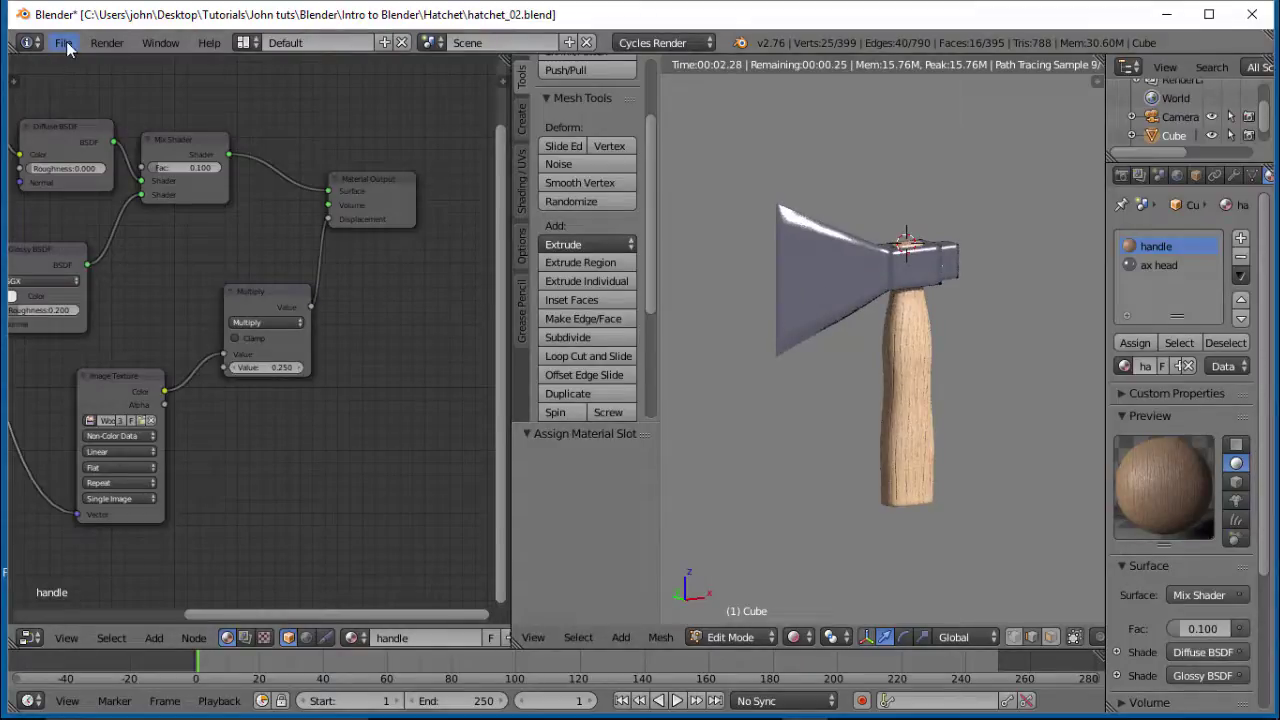
middle_drag(777, 314, 697, 309)
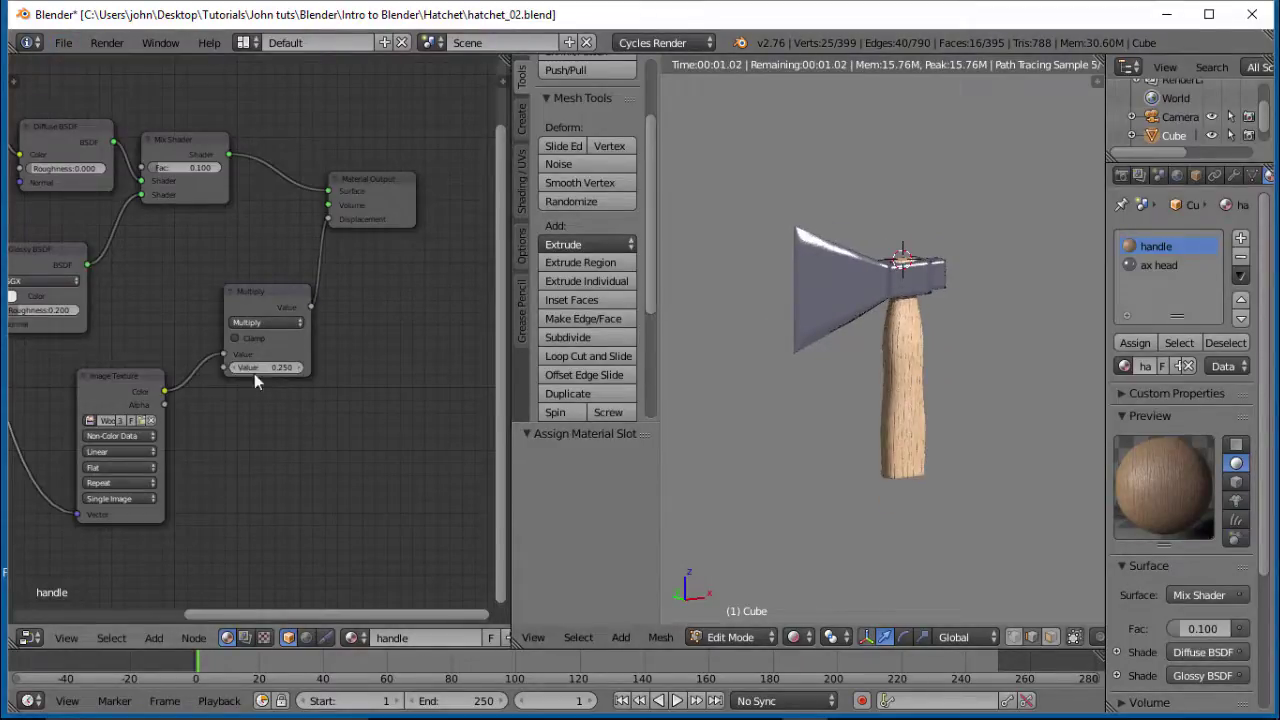
scroll(88, 100, down, 1)
Save the scene as a new version with the incremented name hatchet_03.blend.
click(64, 44)
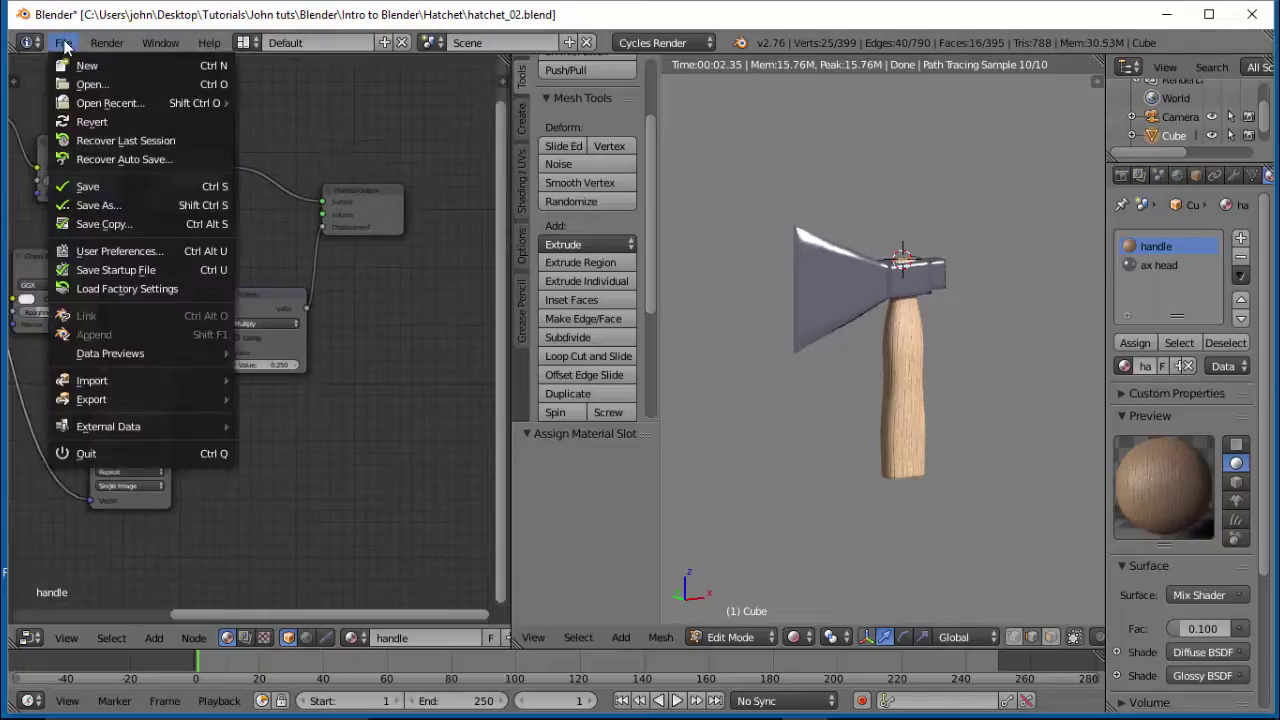
click(107, 206)
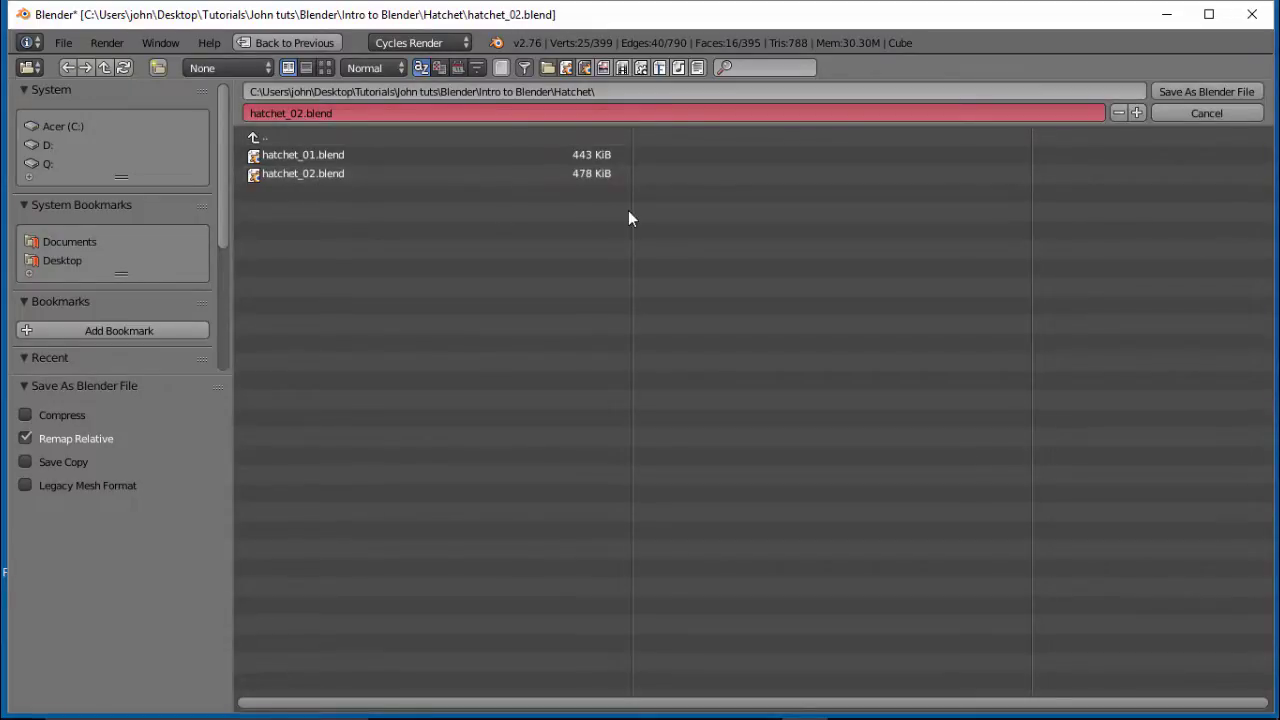
key(KP_Add)
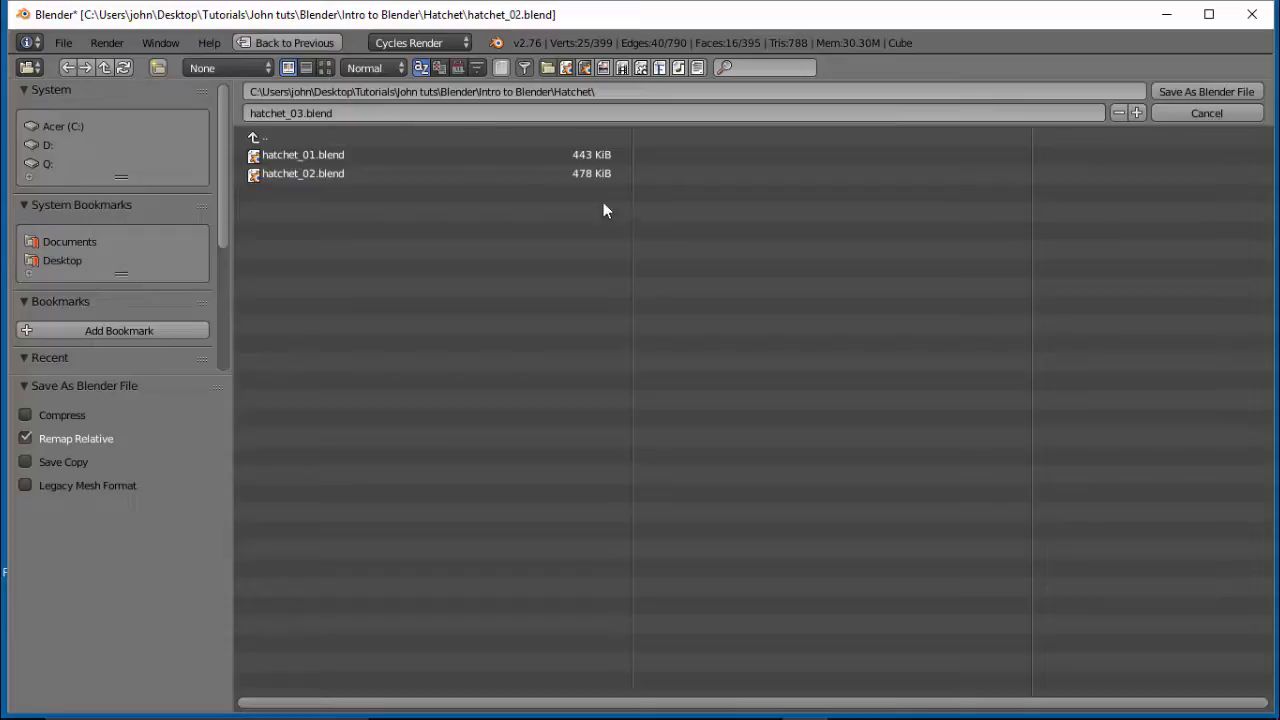
click(1206, 93)
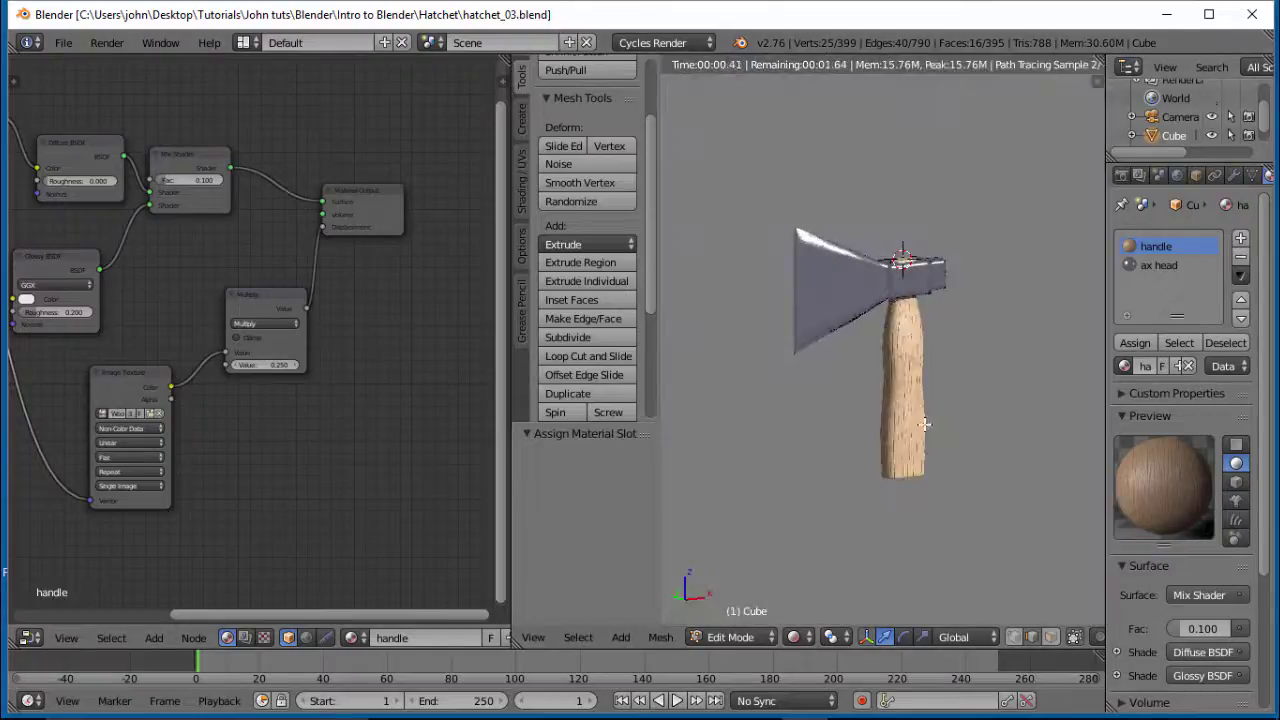
key(KP_6)
key(KP_6)
key(KP_6)
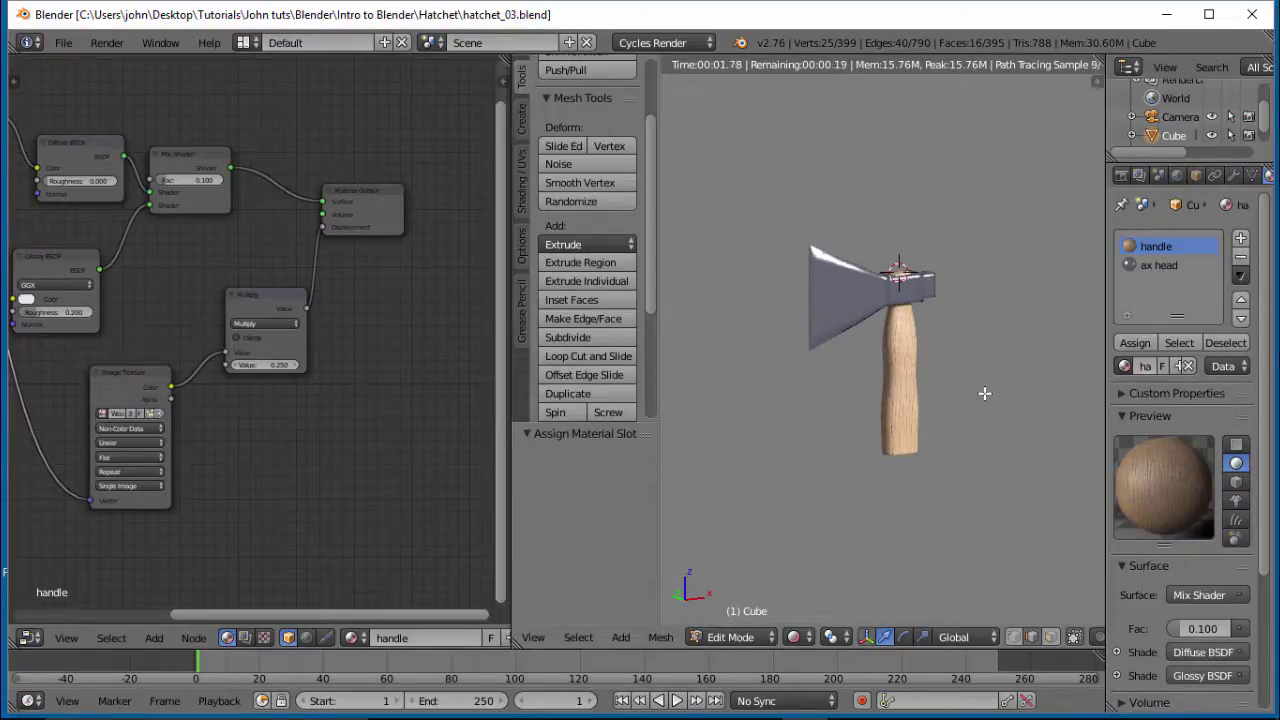
scroll(984, 393, up, 2)
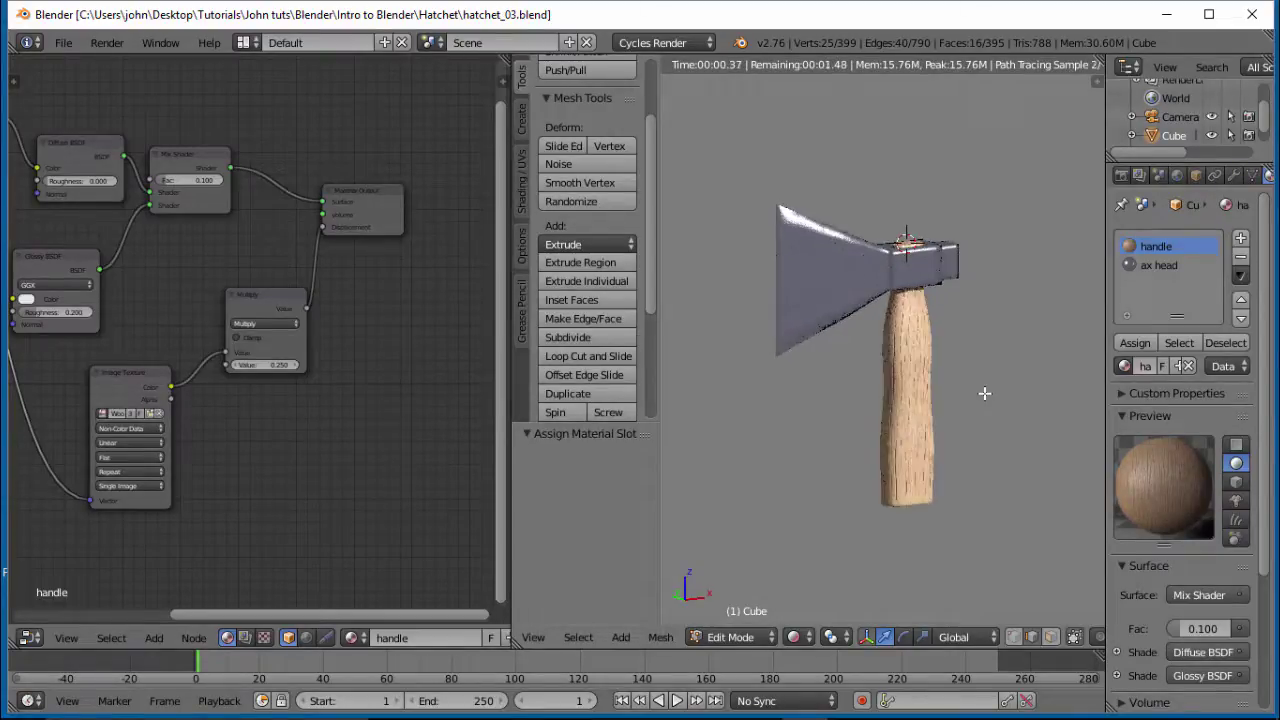